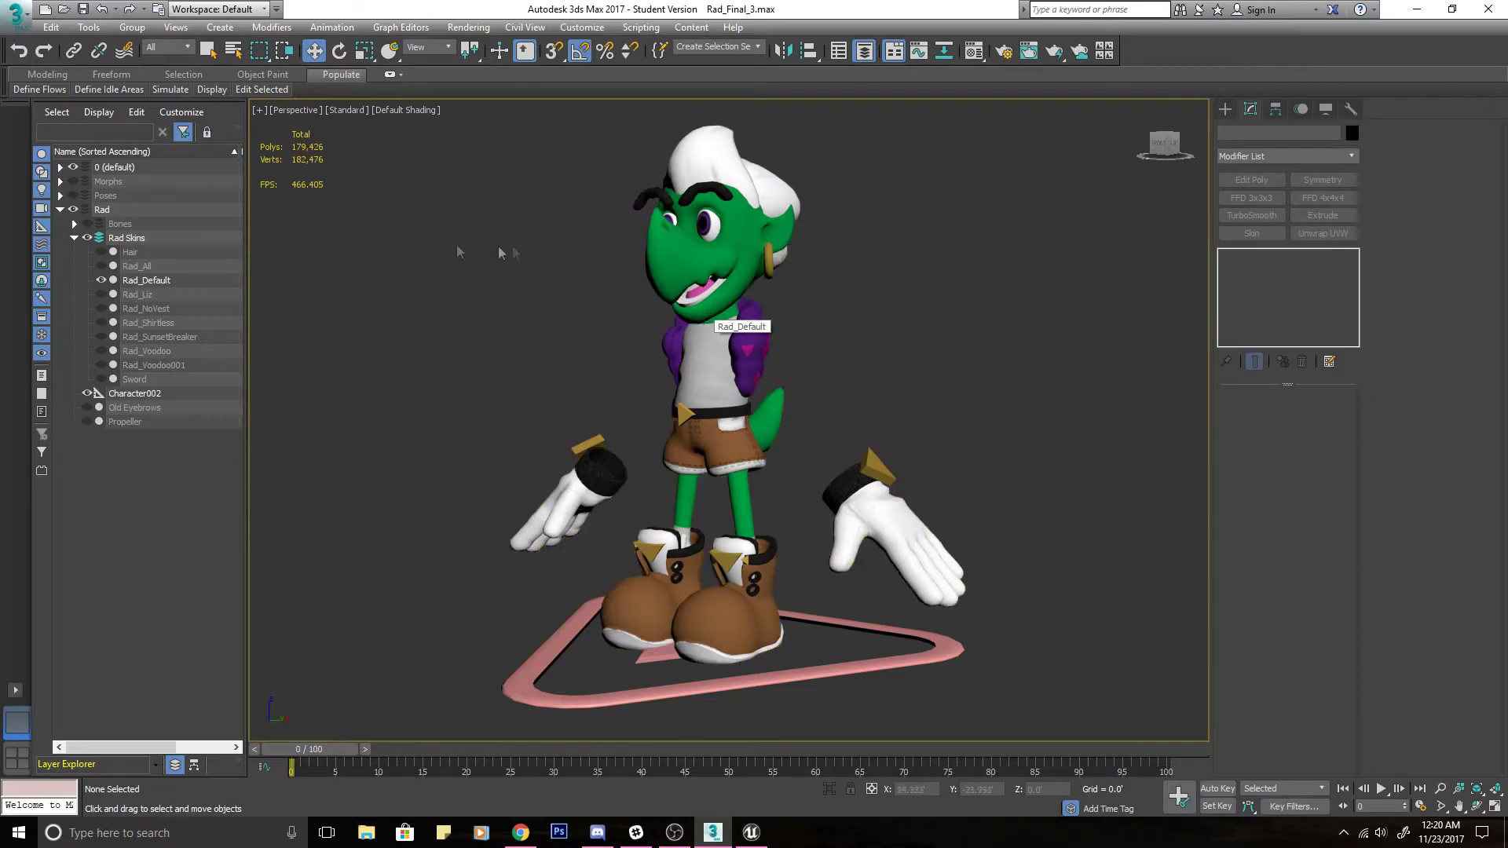
Display the rig bones instead of the Rad_Default skin and set the Run_1 animation layer's global weight on Character002 to 100.
{"action": "left_click", "coordinate": [87, 224]}
{"action": "left_click", "coordinate": [101, 281]}
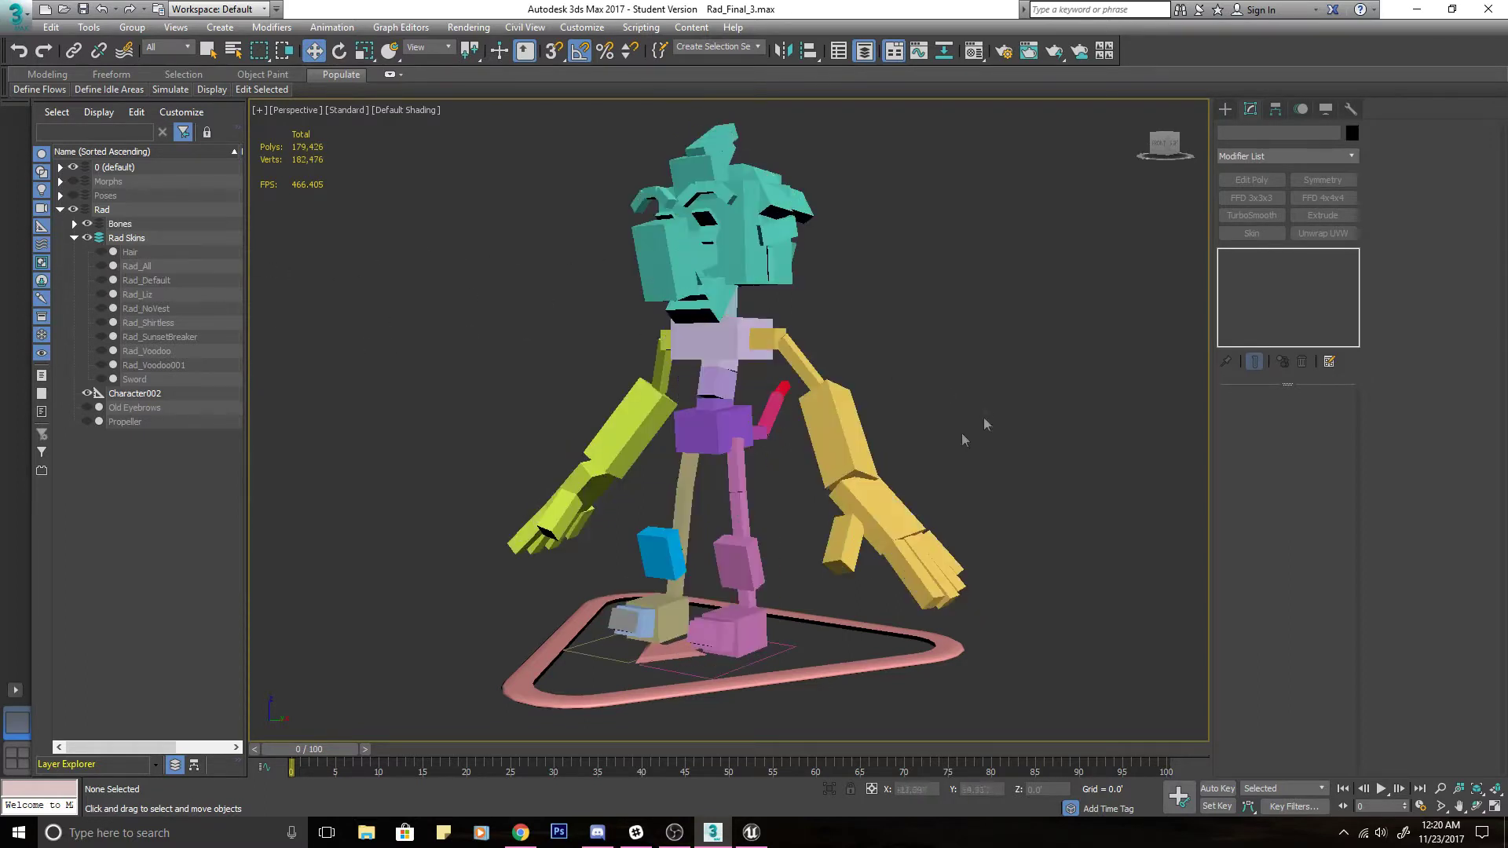
{"action": "left_click_drag", "start_coordinate": [936, 715], "coordinate": [841, 660]}
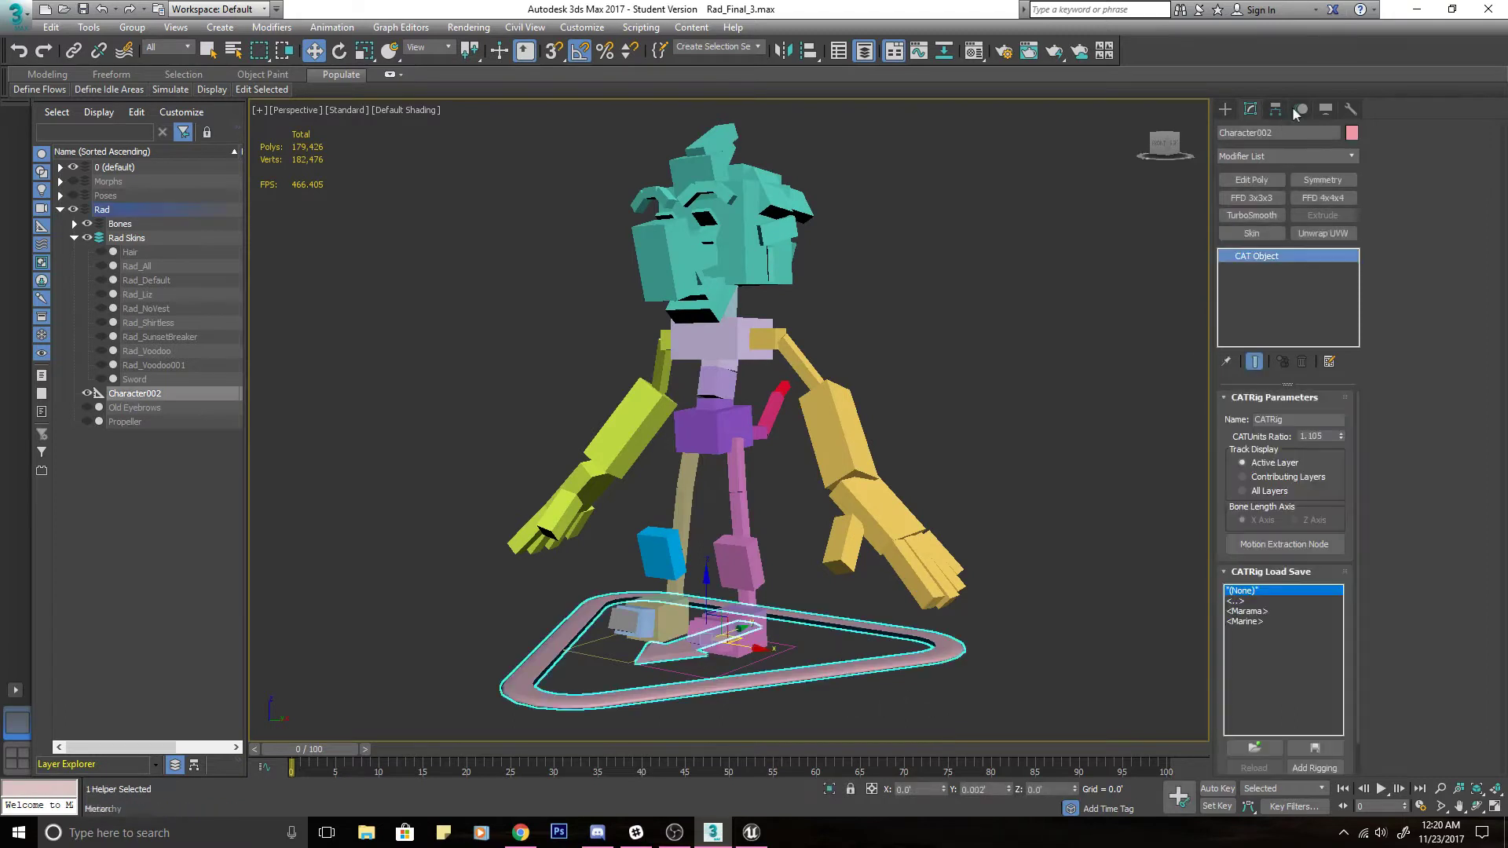
{"action": "left_click", "coordinate": [1301, 110]}
{"action": "left_click_drag", "start_coordinate": [1336, 327], "coordinate": [1340, 333]}
{"action": "scroll", "coordinate": [1327, 315], "scroll_direction": "up", "scroll_amount": 3}
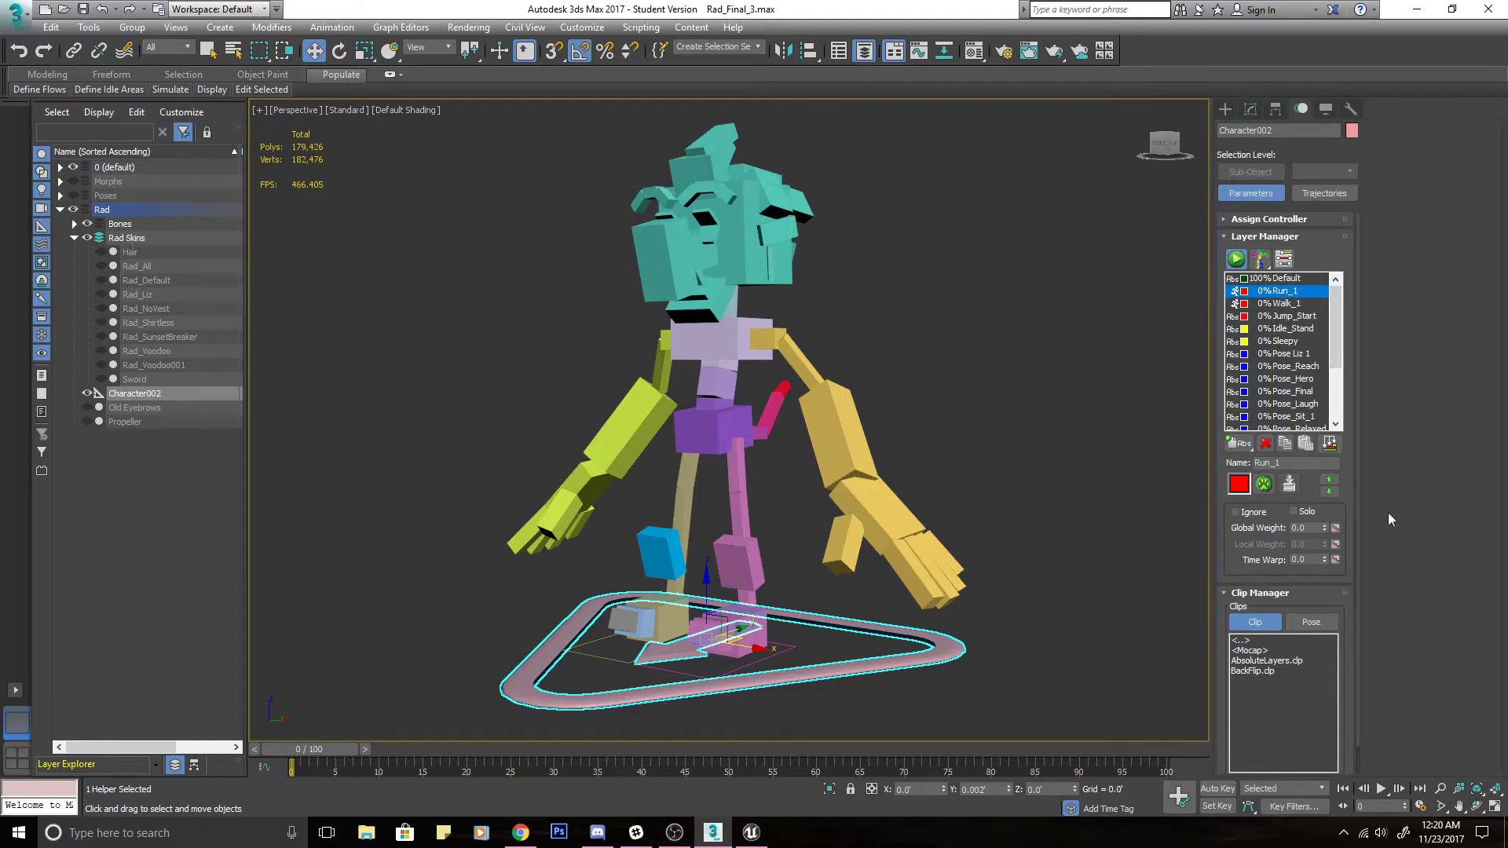
{"action": "left_click_drag", "start_coordinate": [1325, 530], "coordinate": [1327, 443]}
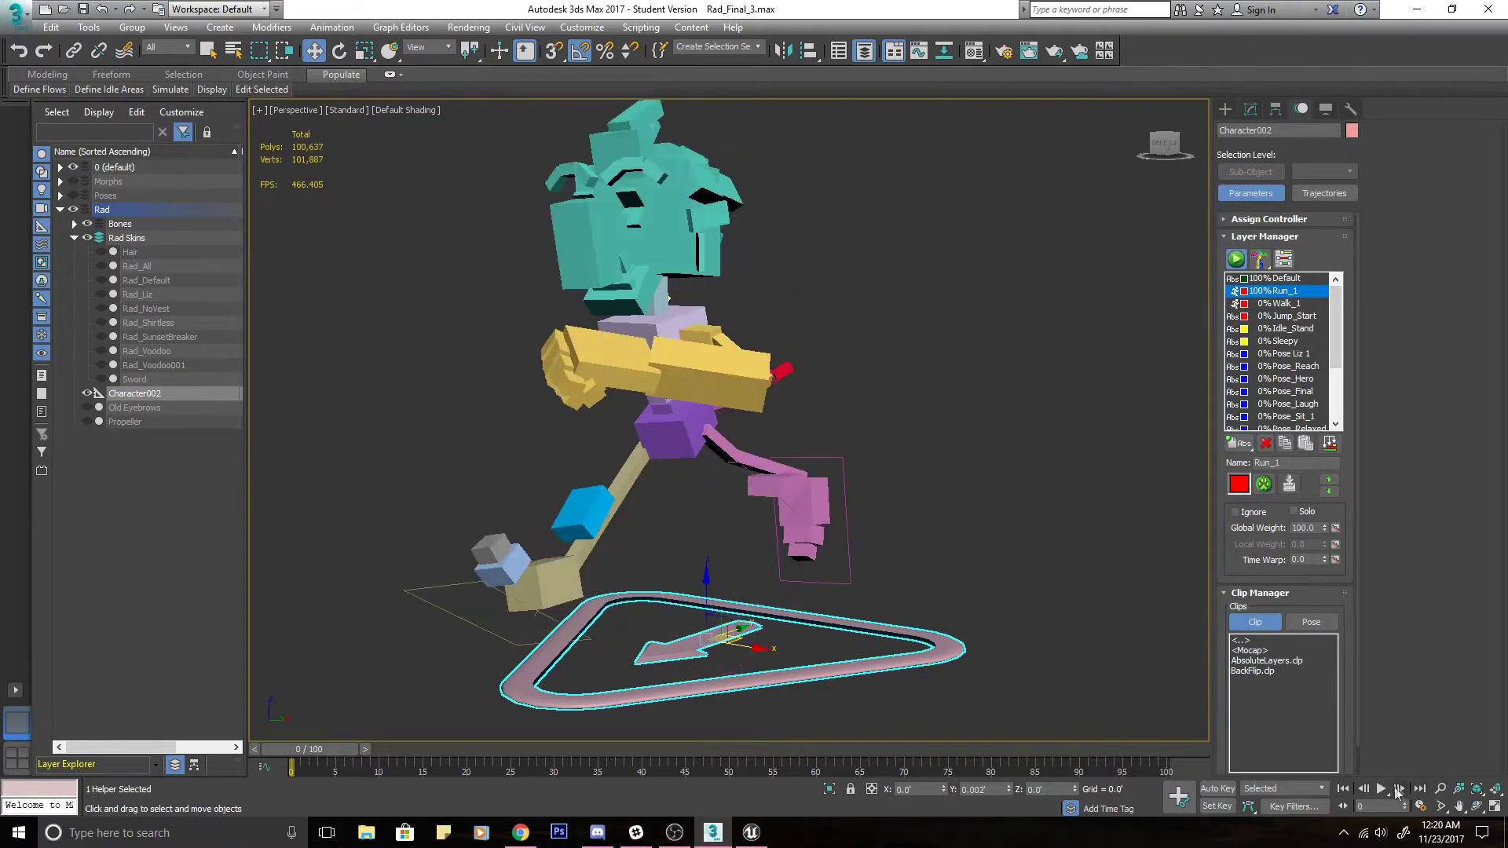
Play the run cycle on the bones, accept the time configuration with 1/4x playback speed, and resume playback.
{"action": "left_click", "coordinate": [1379, 789]}
{"action": "left_click", "coordinate": [1380, 788]}
{"action": "left_click", "coordinate": [1420, 806]}
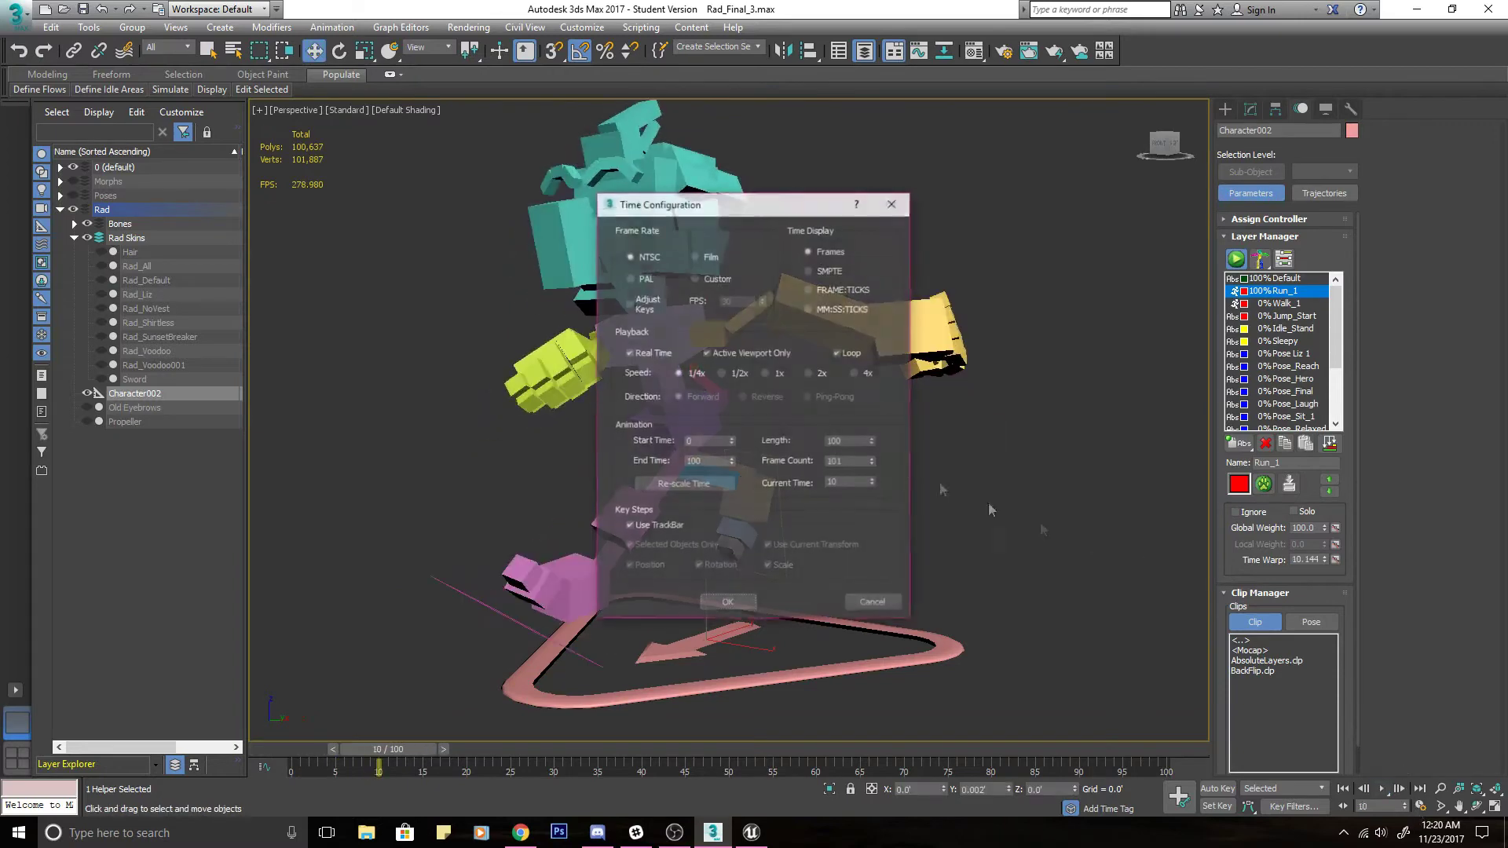
{"action": "left_click", "coordinate": [738, 604]}
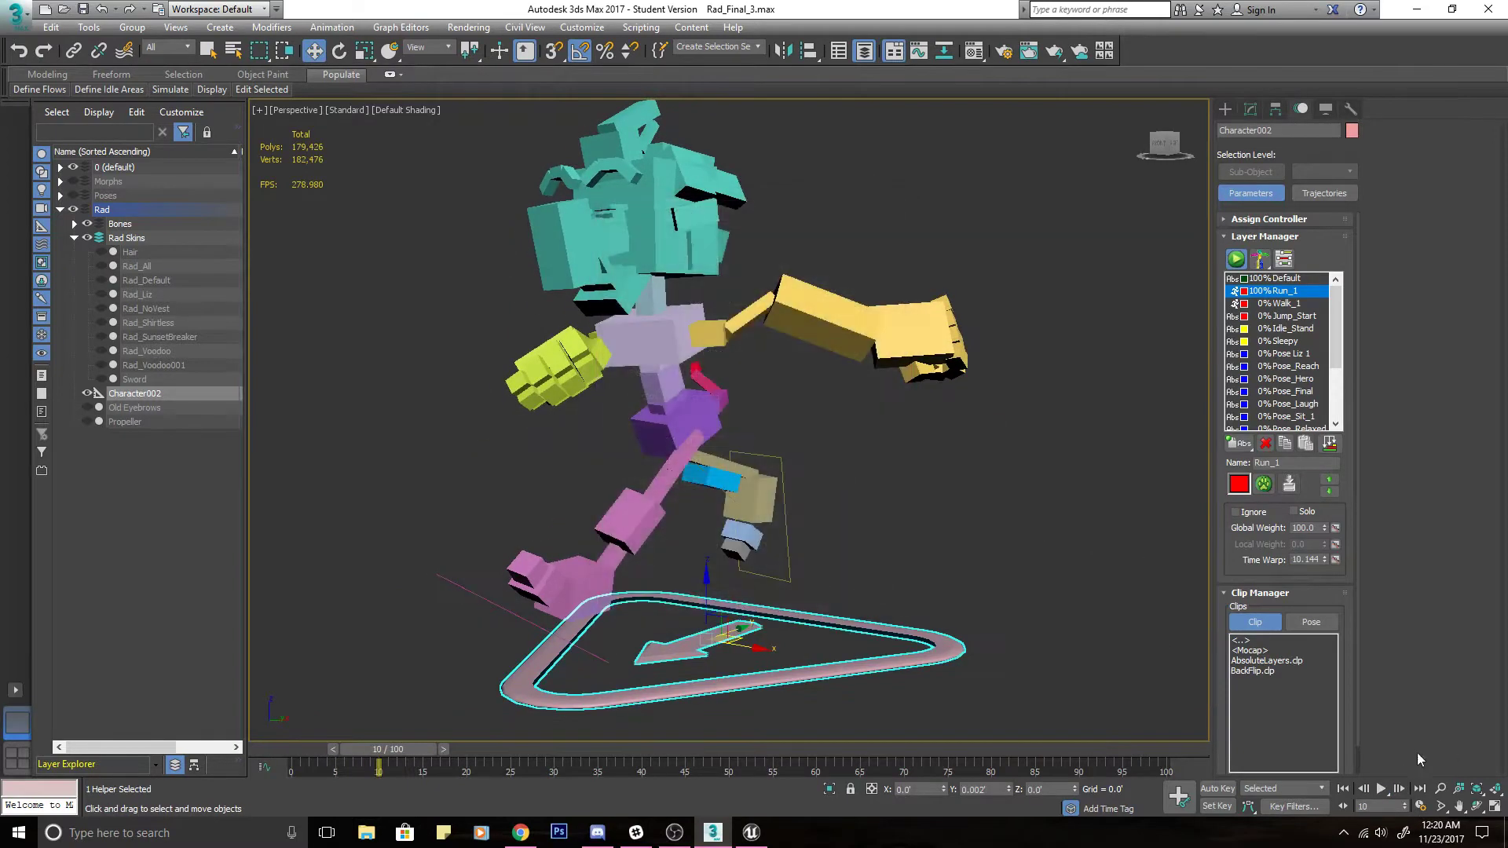
{"action": "left_click", "coordinate": [1380, 789]}
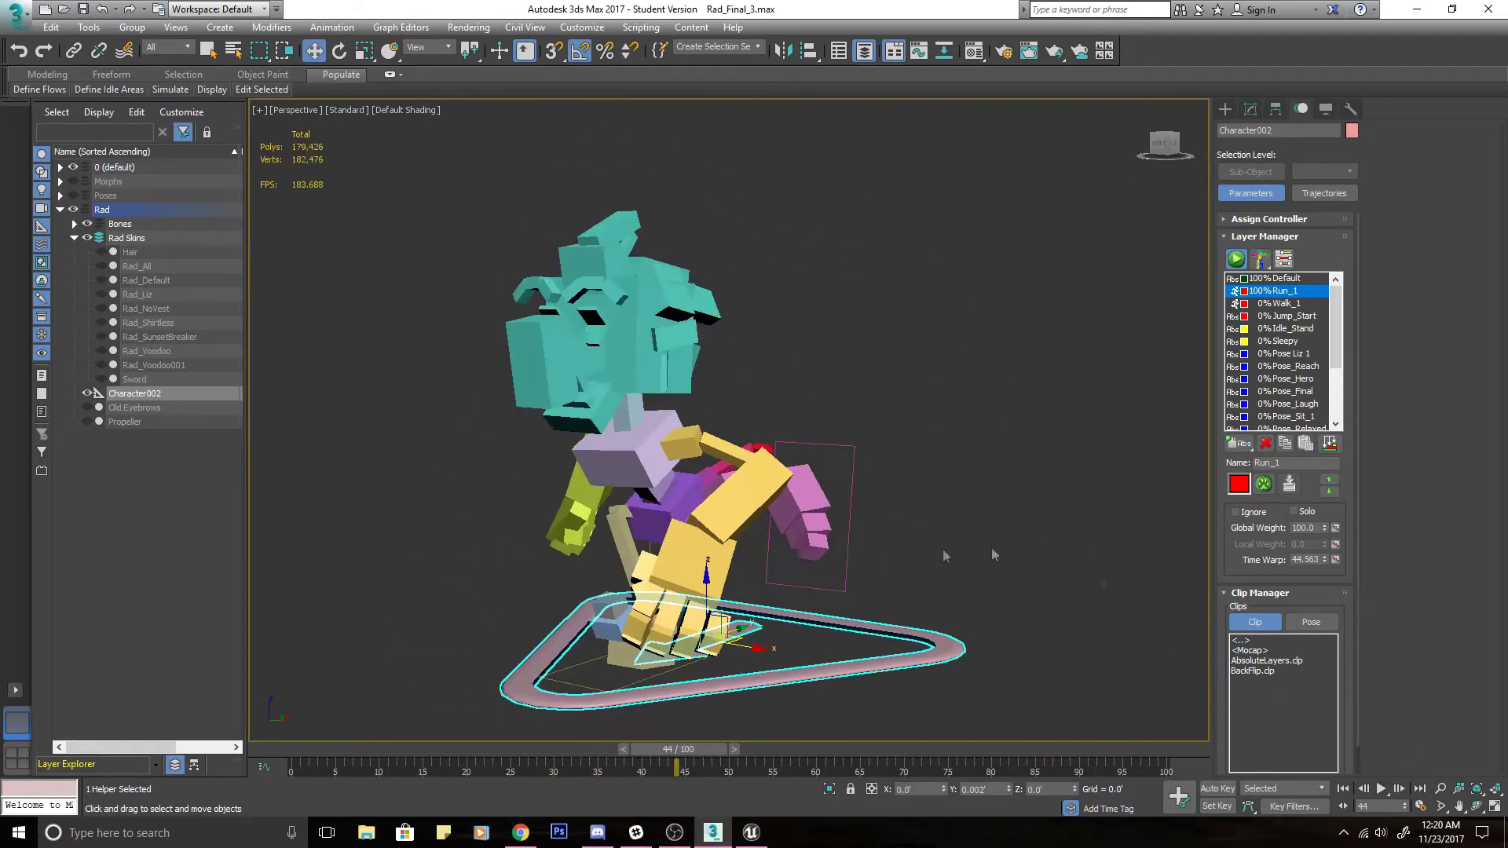
Preview the run cycle on the Rad_Default skin with the bones hidden, and reset the Run_1 layer's global weight to 0.
{"action": "left_click", "coordinate": [100, 280]}
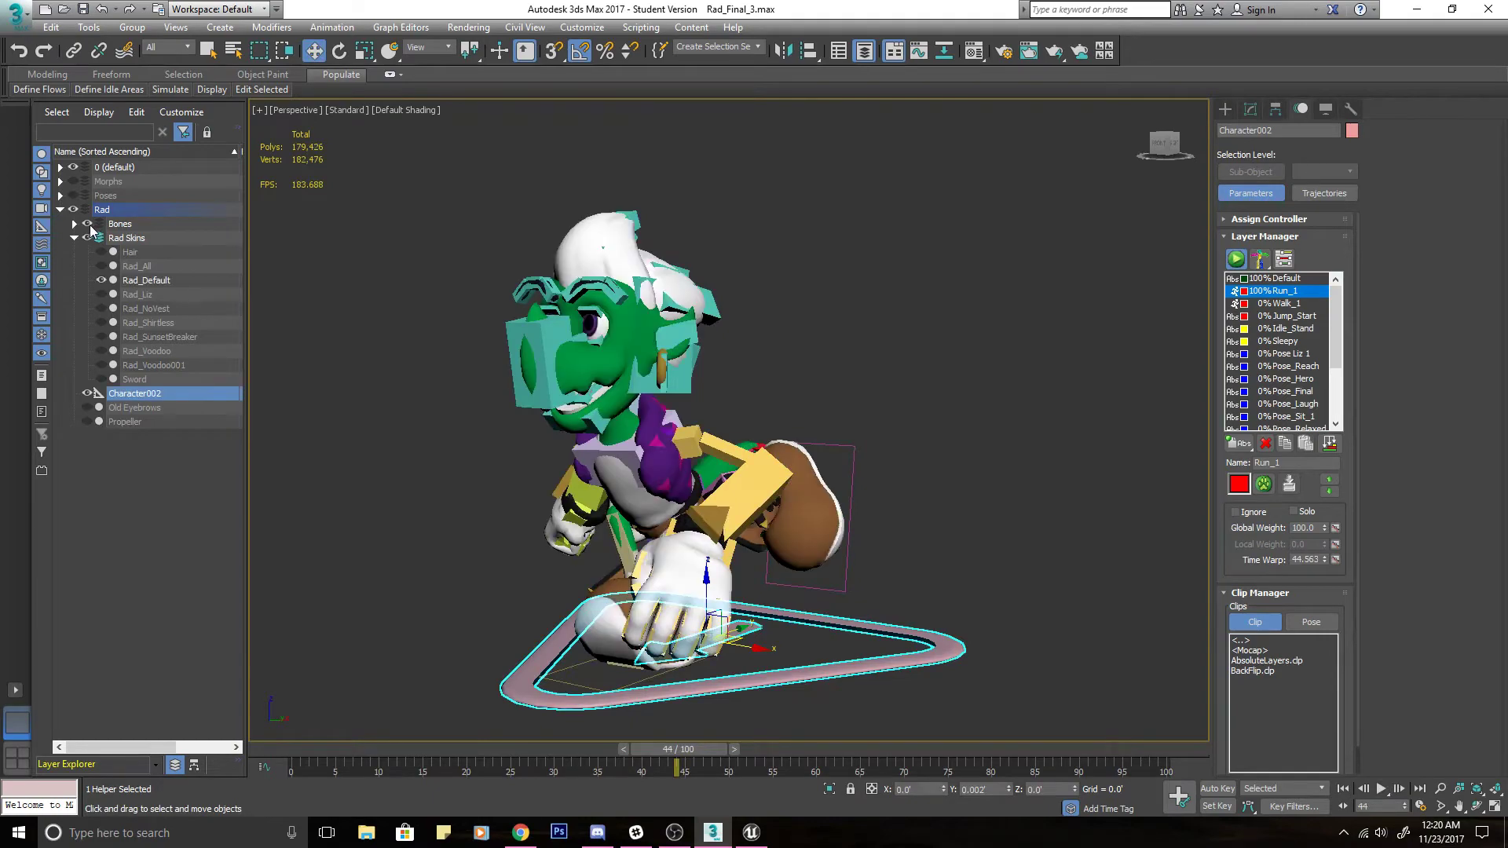
{"action": "left_click", "coordinate": [88, 224]}
{"action": "left_click", "coordinate": [1380, 788]}
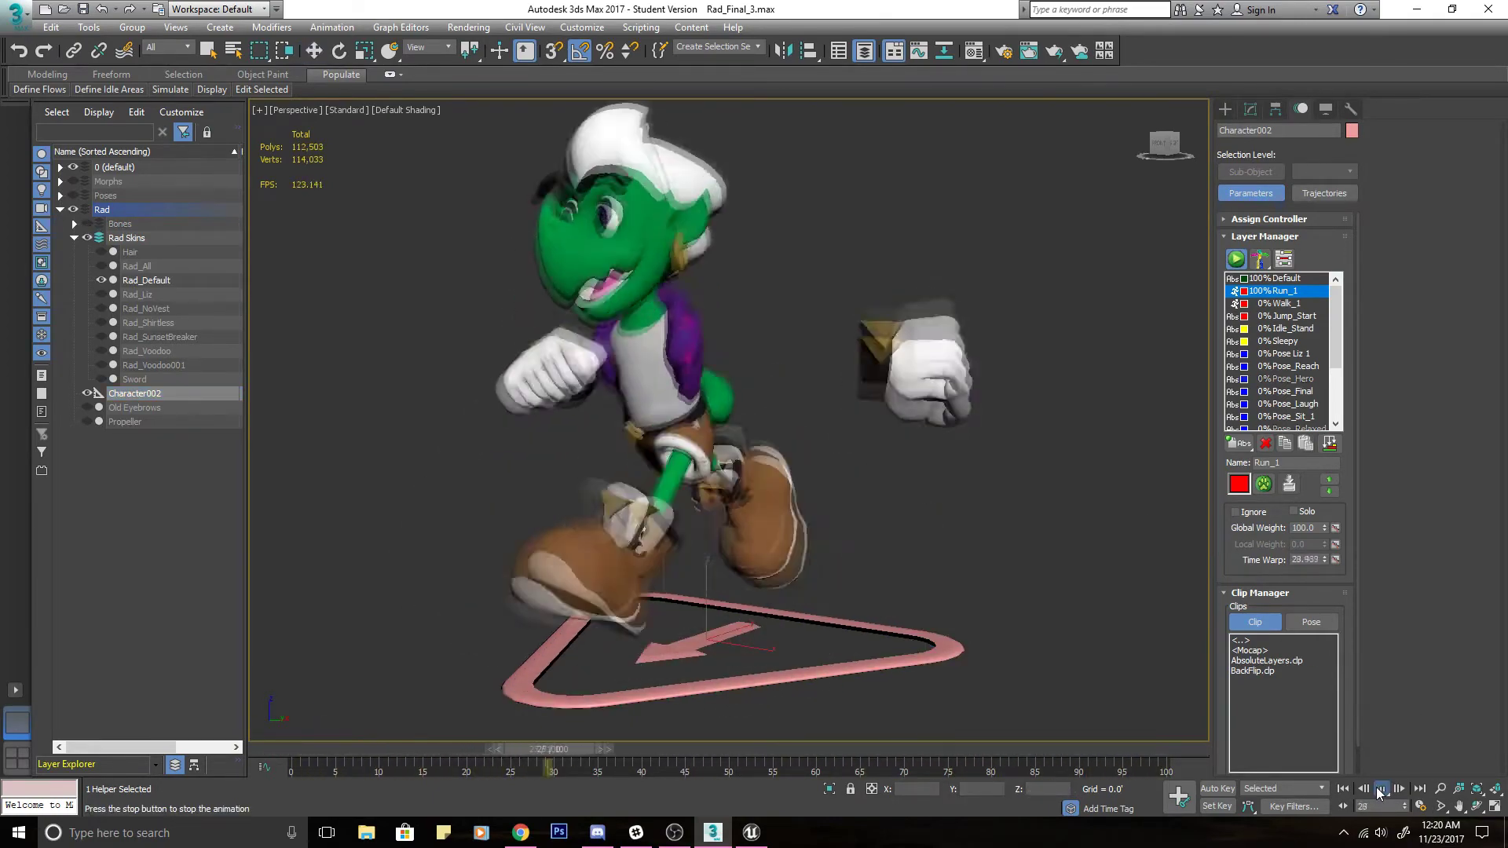
{"action": "left_click", "coordinate": [1380, 789]}
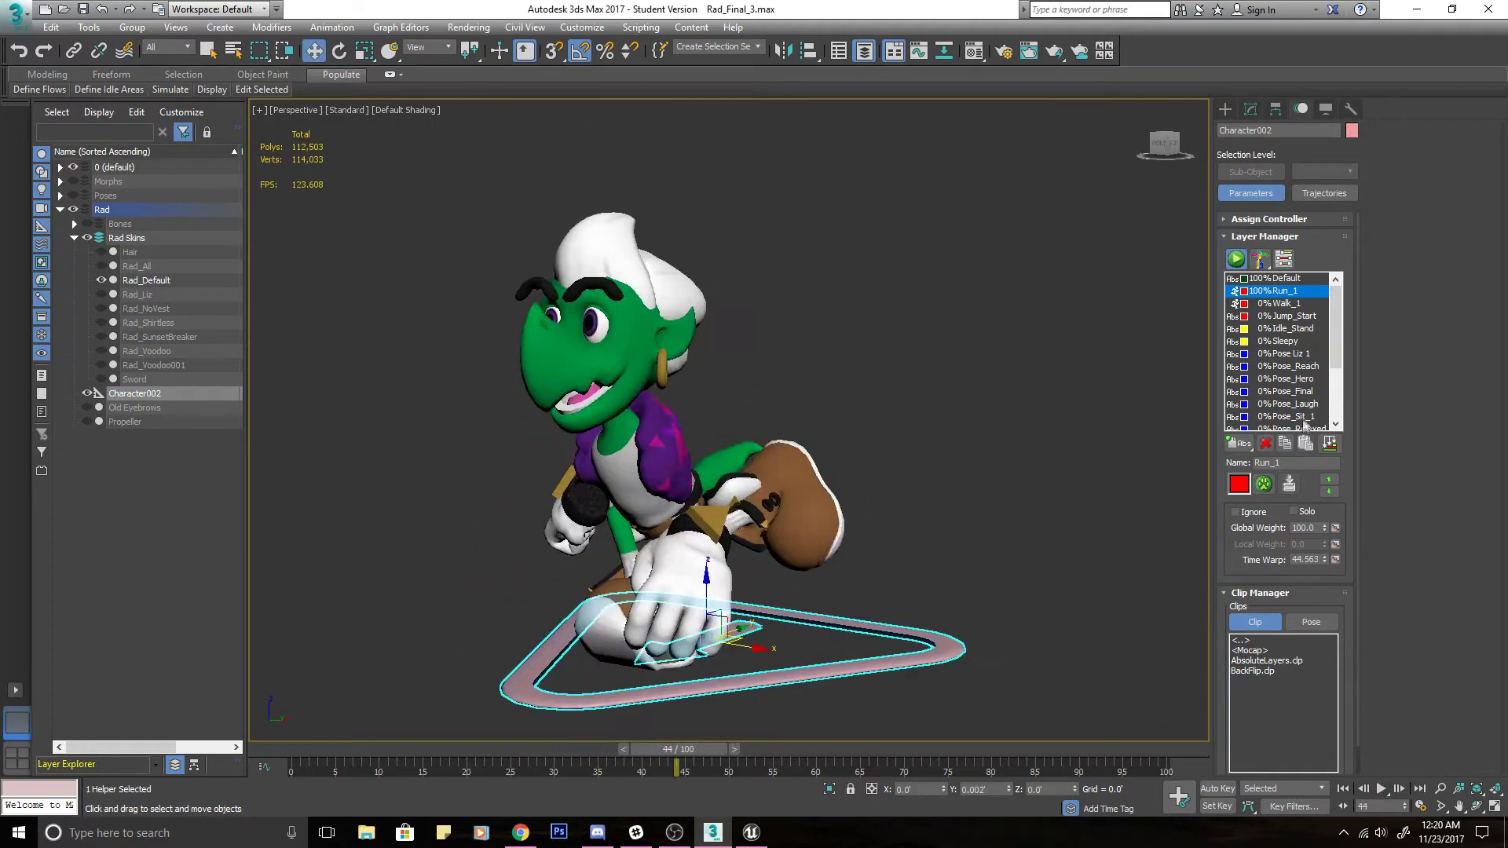
{"action": "right_click", "coordinate": [1324, 528]}
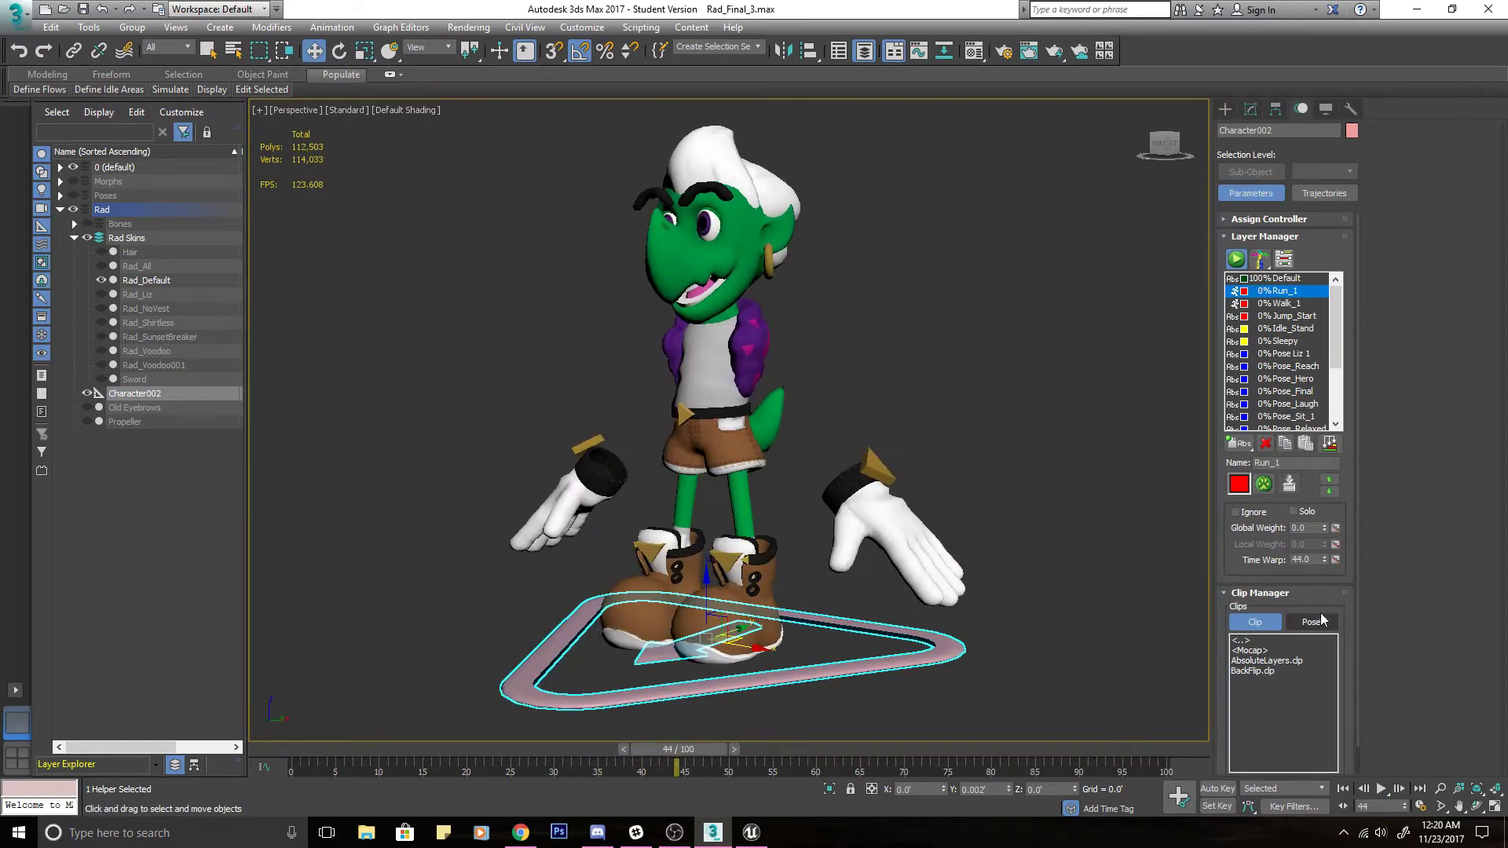
Show the Rad_Liz skin in place of Rad_Default, view it from another angle and clear the selection.
{"action": "left_click", "coordinate": [101, 294]}
{"action": "left_click", "coordinate": [102, 280]}
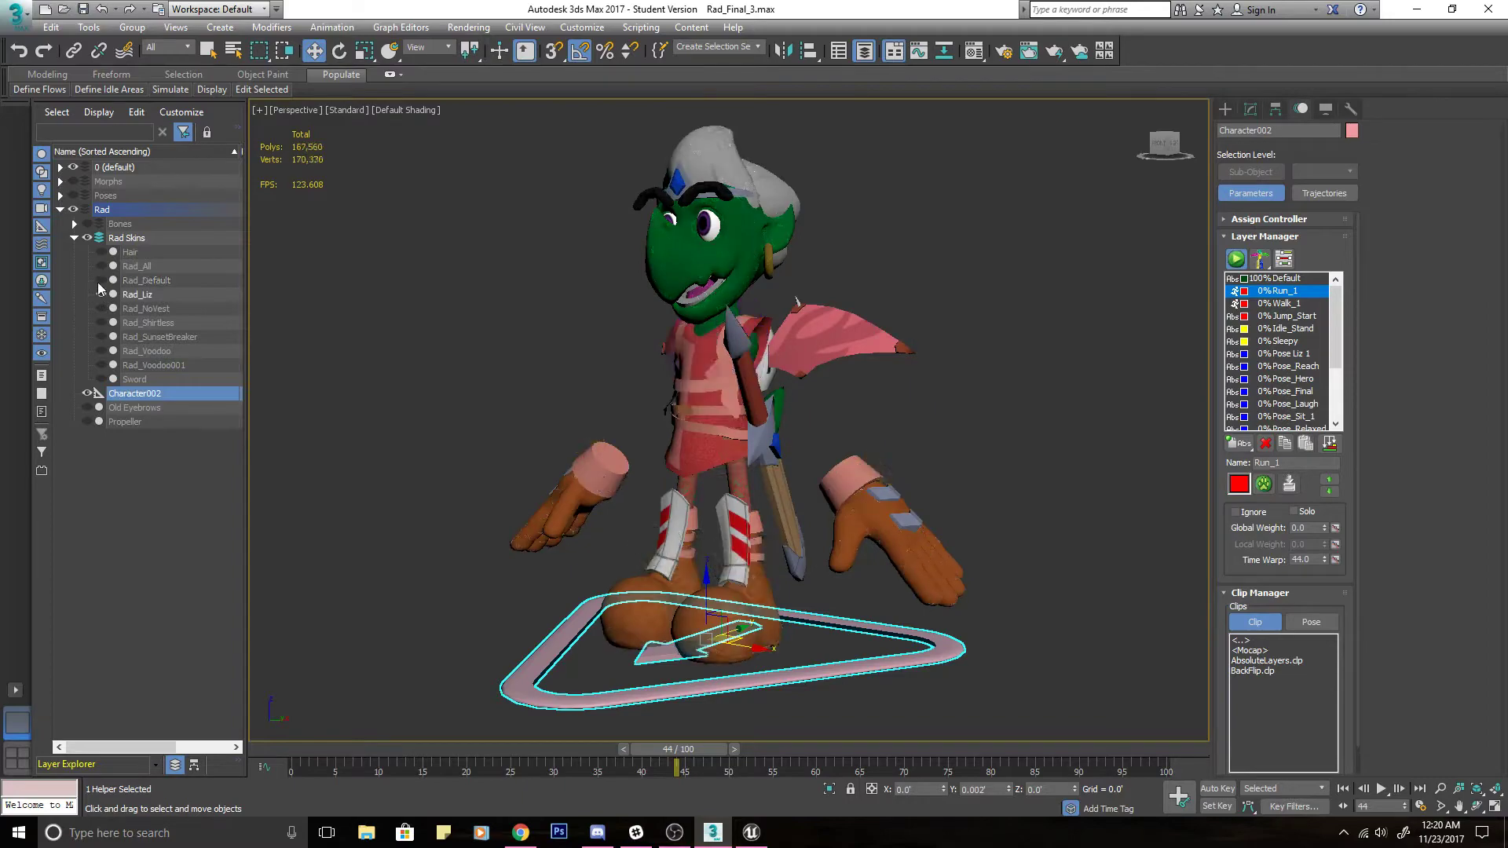
{"action": "left_click", "coordinate": [730, 387]}
{"action": "mouse_move", "coordinate": [682, 430]}
{"action": "middle_mouse_down", "text": "alt"}
{"action": "mouse_move", "coordinate": [792, 446]}
{"action": "mouse_move", "coordinate": [427, 434]}
{"action": "mouse_move", "coordinate": [707, 444]}
{"action": "middle_mouse_up", "text": "alt"}
{"action": "left_click", "coordinate": [1001, 391]}
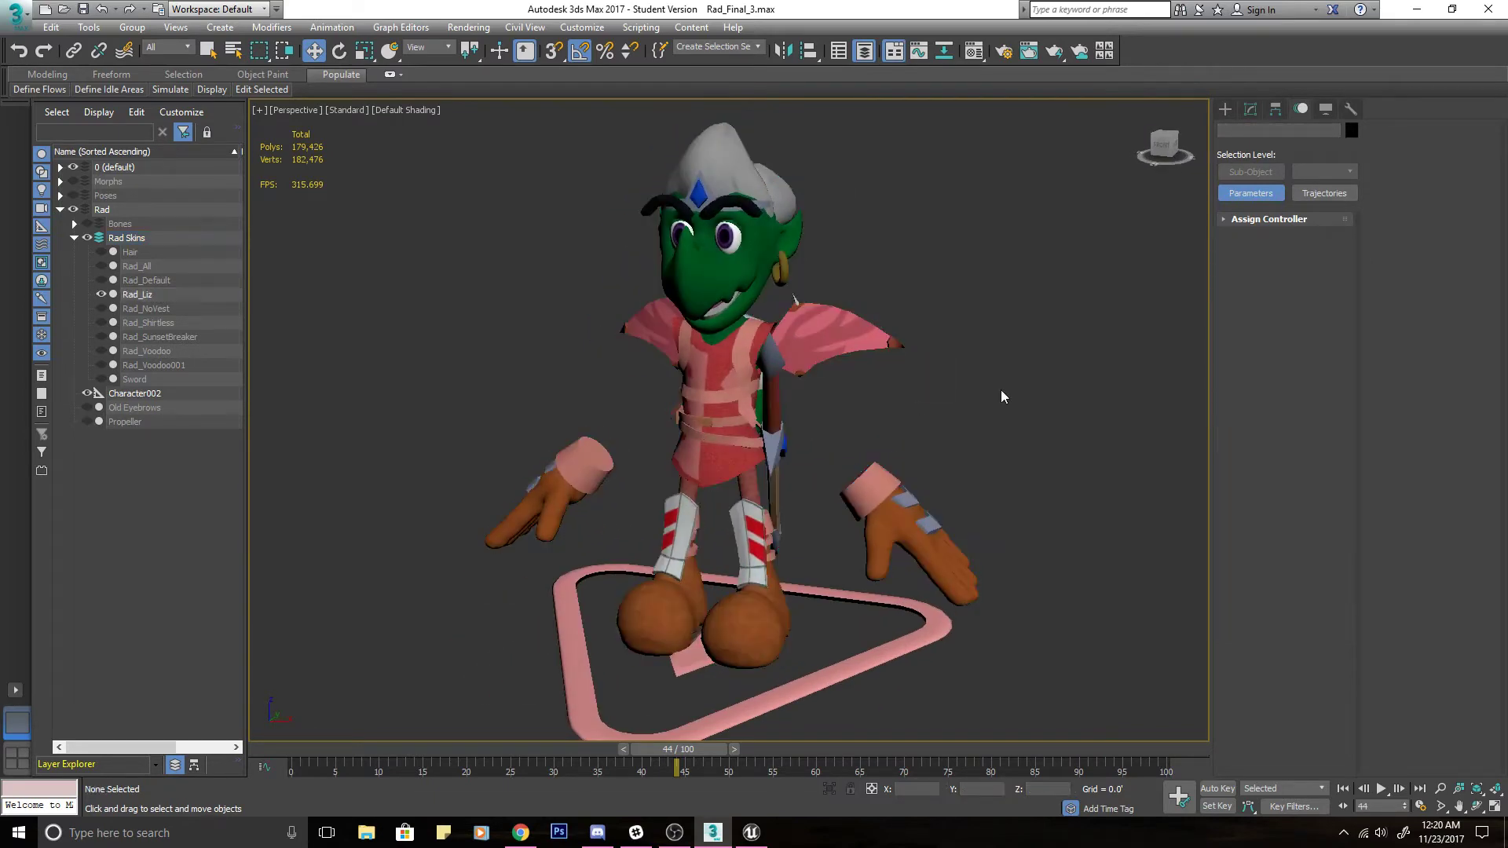
Show the Rad_Voodoo skin in place of Rad_Liz and delete the duplicate Rad_Voodoo001.
{"action": "left_click", "coordinate": [100, 351]}
{"action": "left_click", "coordinate": [101, 295]}
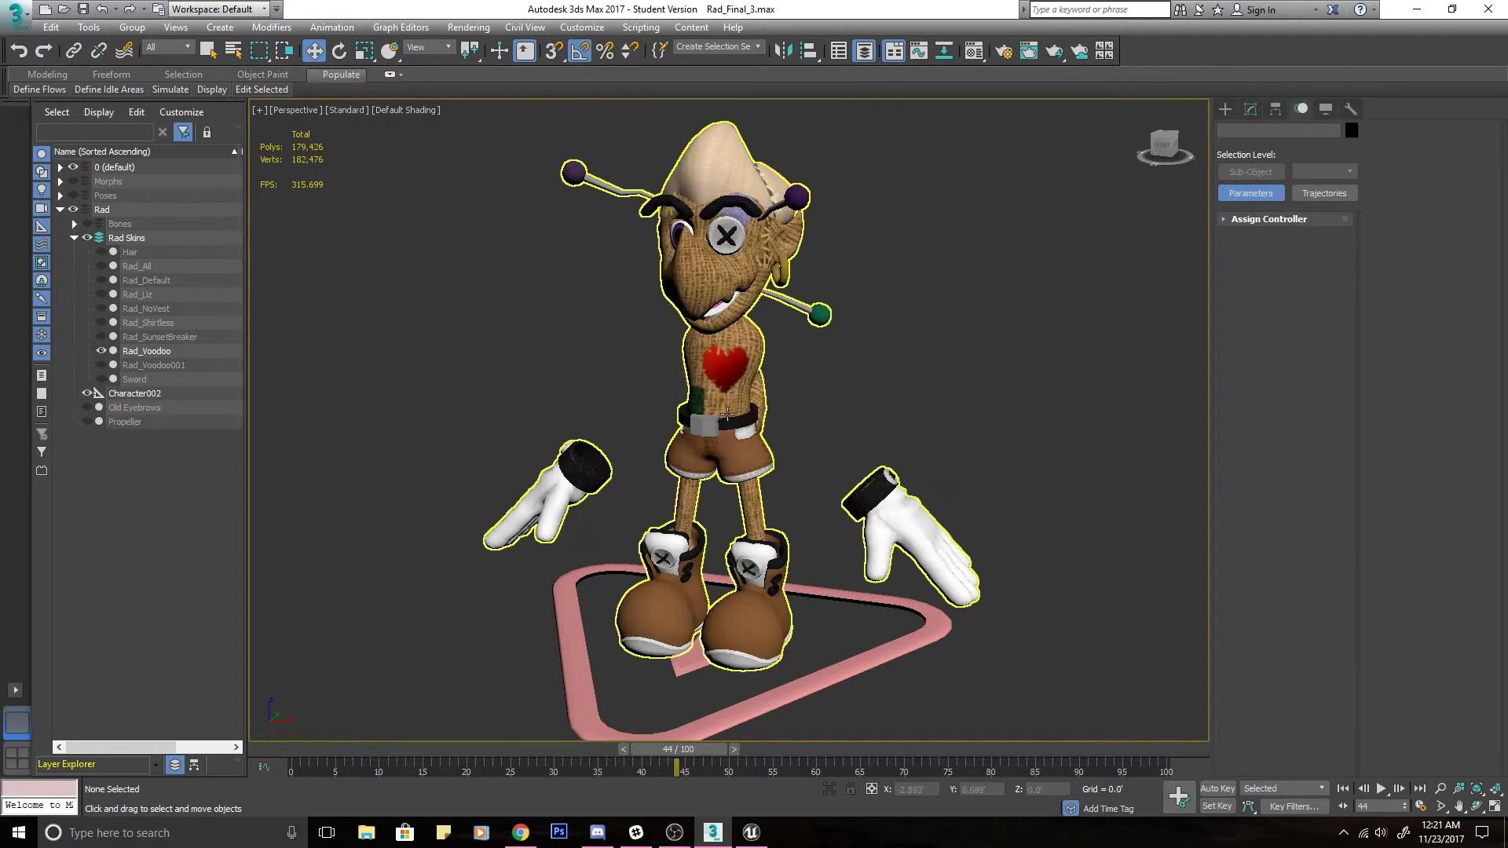
{"action": "left_click", "coordinate": [171, 366]}
{"action": "key", "text": "Delete"}
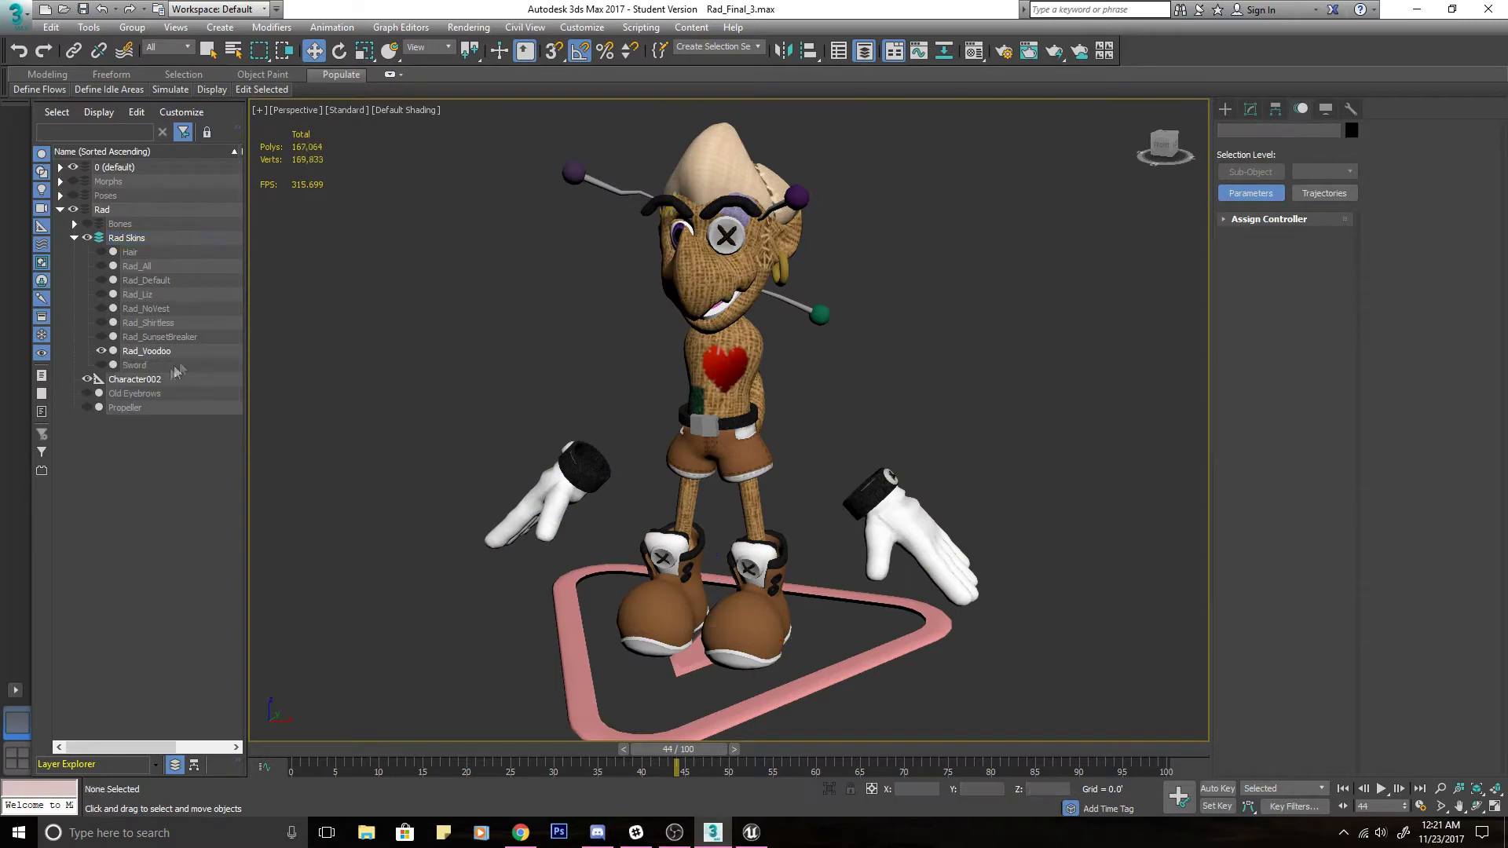
Clone the Rad_Liz skin object in the Rad Skins layer.
{"action": "left_click", "coordinate": [157, 294]}
{"action": "right_click", "coordinate": [157, 294]}
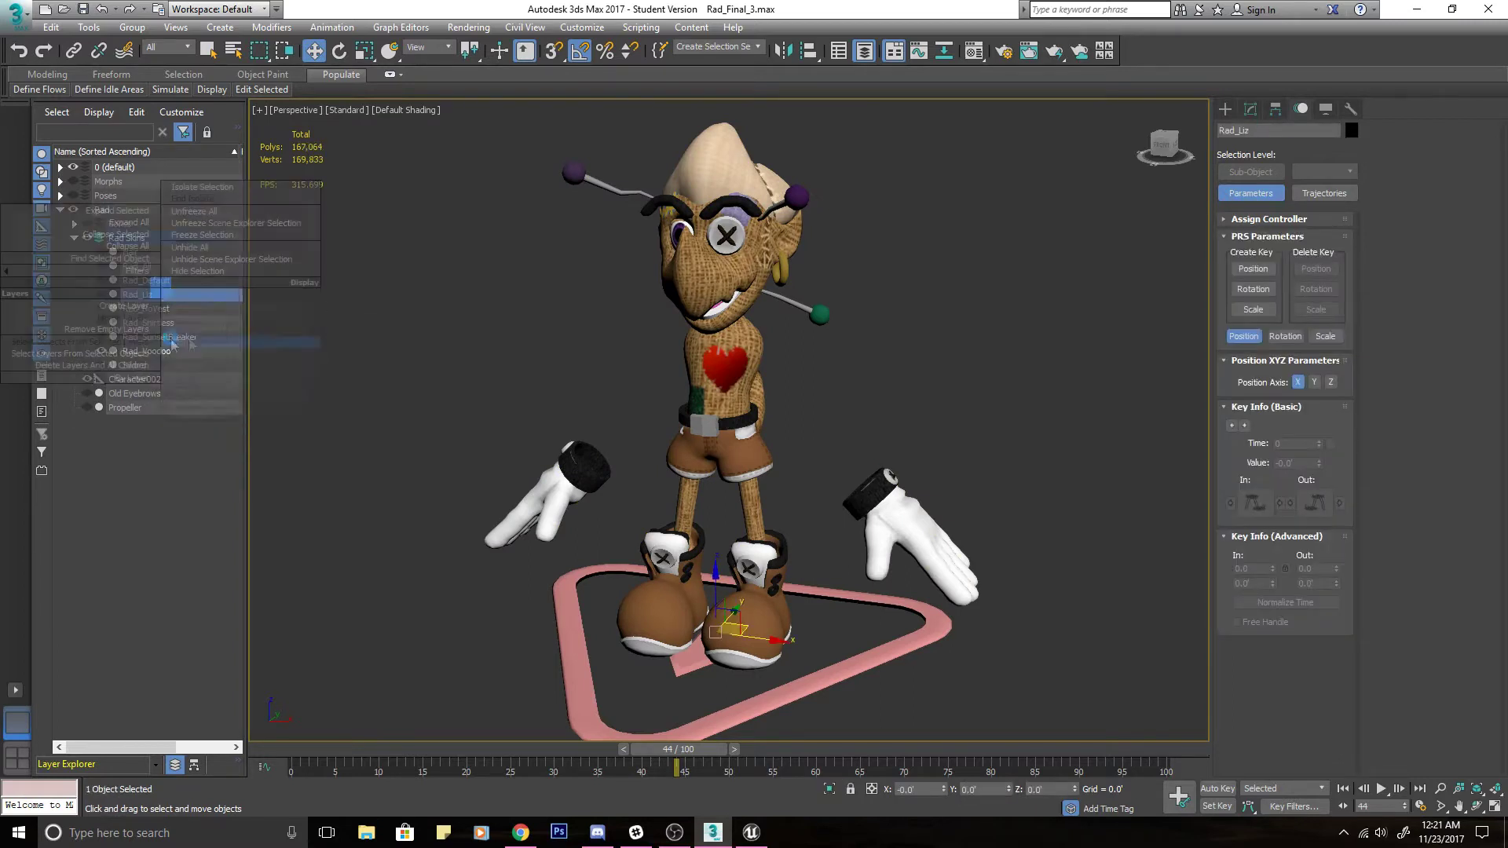
{"action": "left_click", "coordinate": [173, 343]}
{"action": "left_click", "coordinate": [742, 475]}
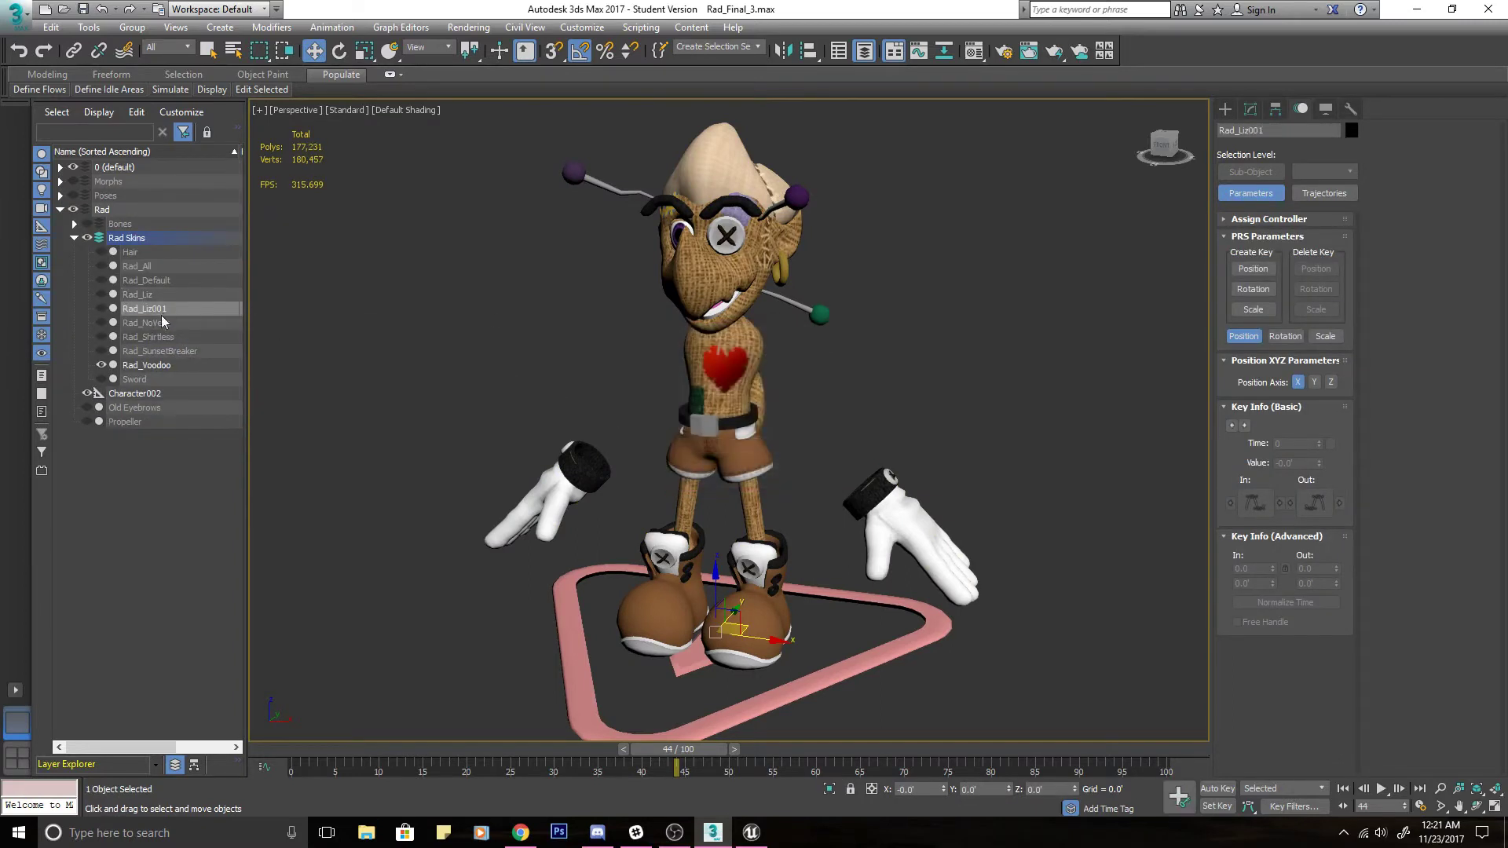
Cut the Skin modifier from the Rad_Liz clone and clear the selection.
{"action": "left_click", "coordinate": [1251, 109]}
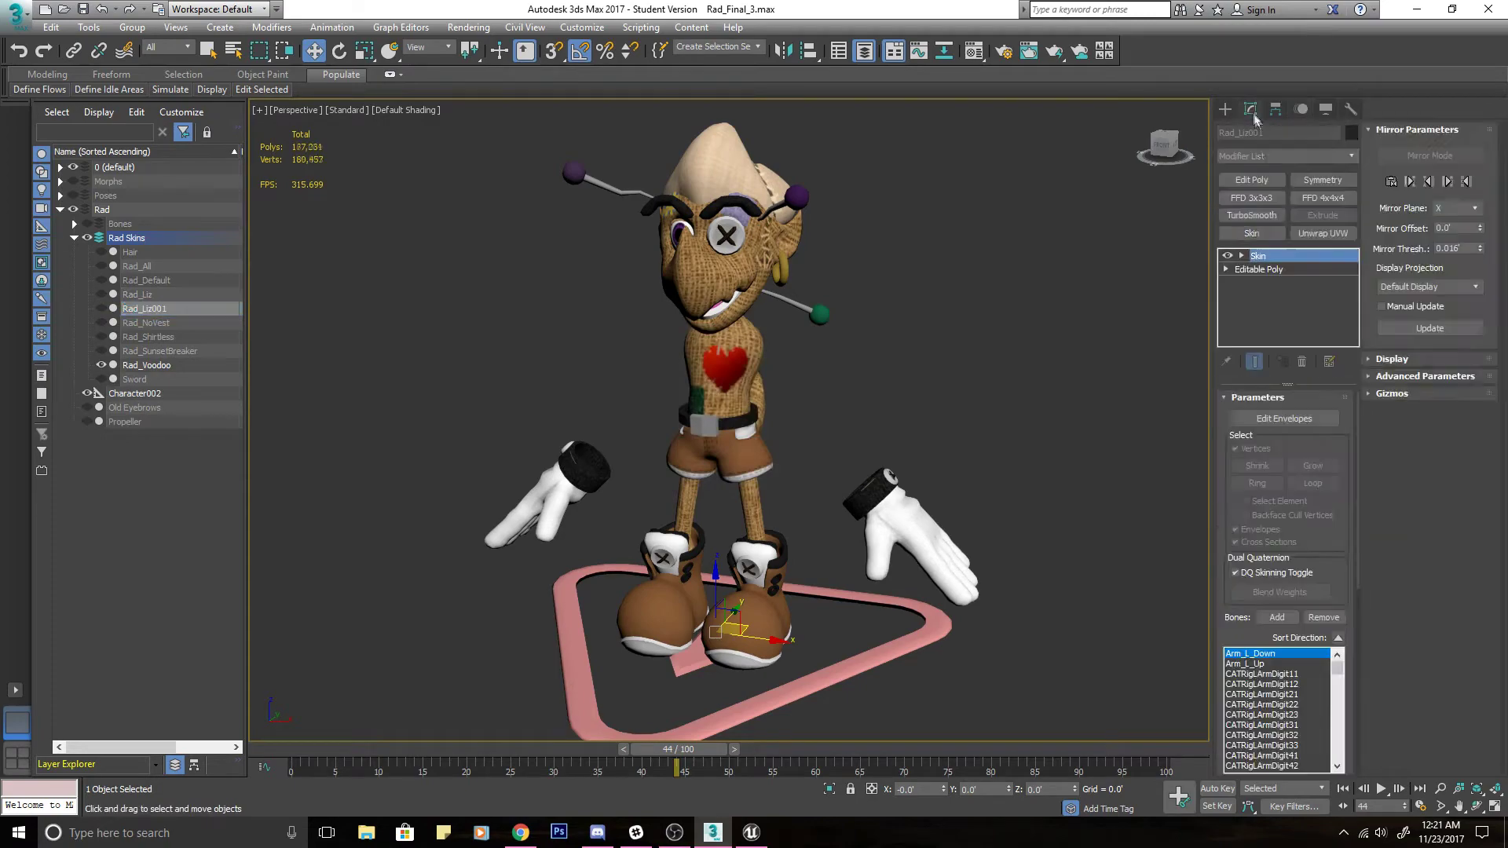
{"action": "right_click", "coordinate": [1269, 256]}
{"action": "left_click", "coordinate": [1298, 307]}
{"action": "left_click", "coordinate": [1100, 256]}
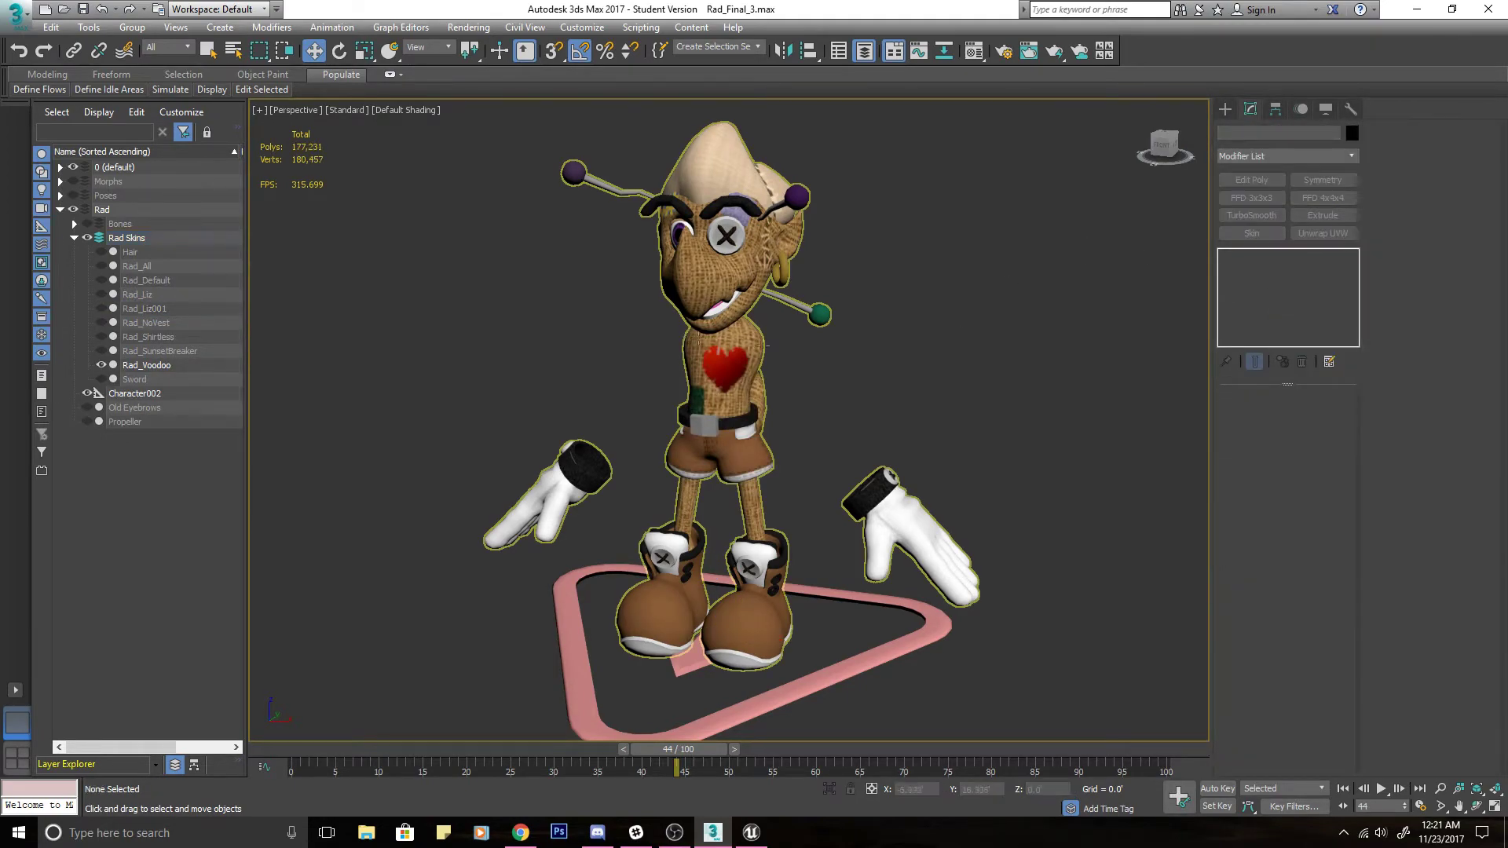
Hide the Rad_Voodoo skin and make Rad_Default the only visible character skin.
{"action": "left_click", "coordinate": [699, 337]}
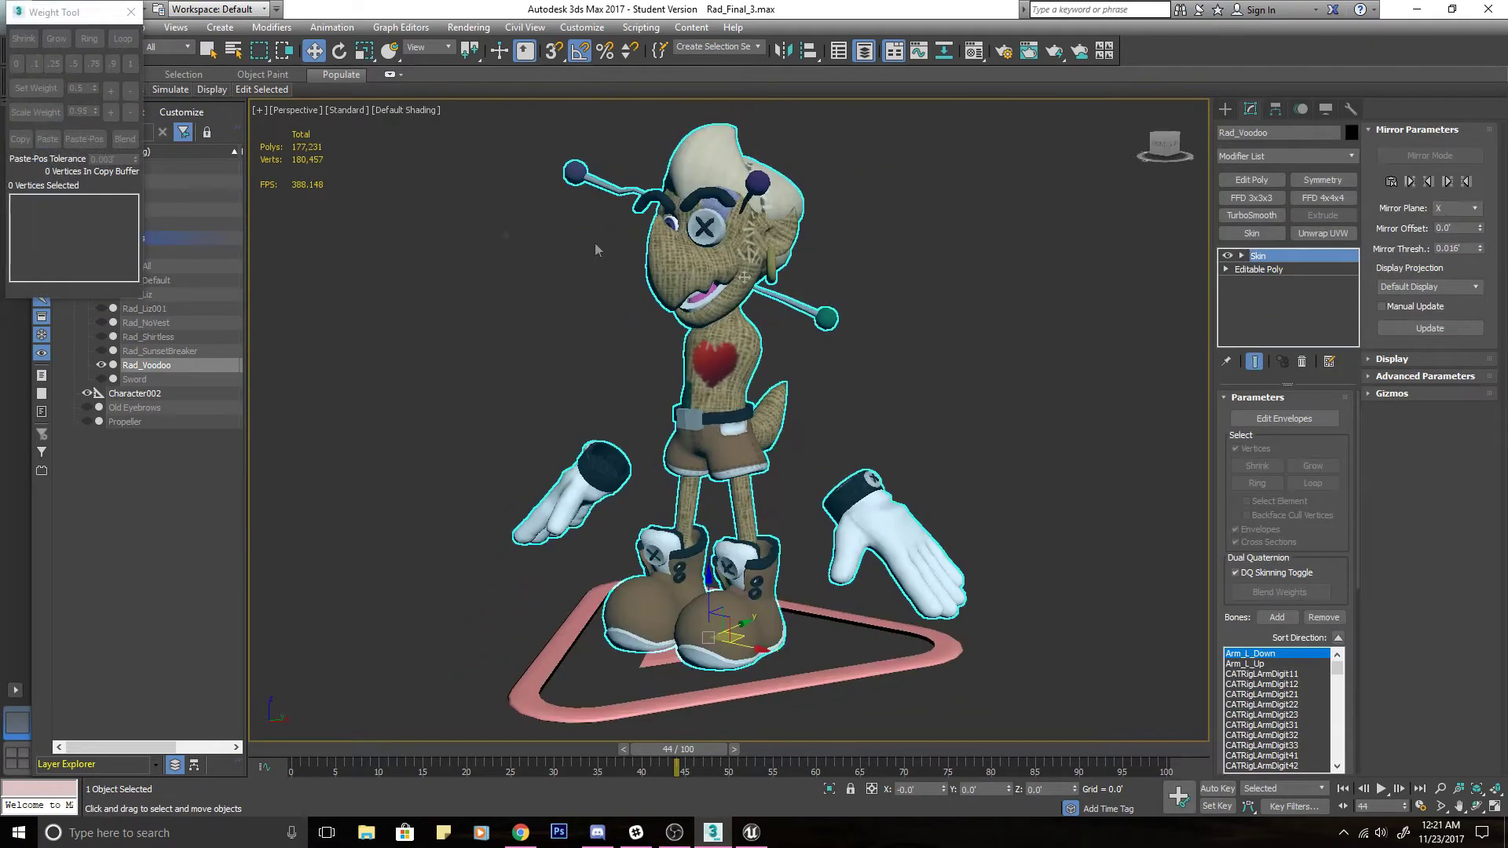
{"action": "left_click_drag", "start_coordinate": [67, 12], "coordinate": [443, 191]}
{"action": "left_click", "coordinate": [101, 365]}
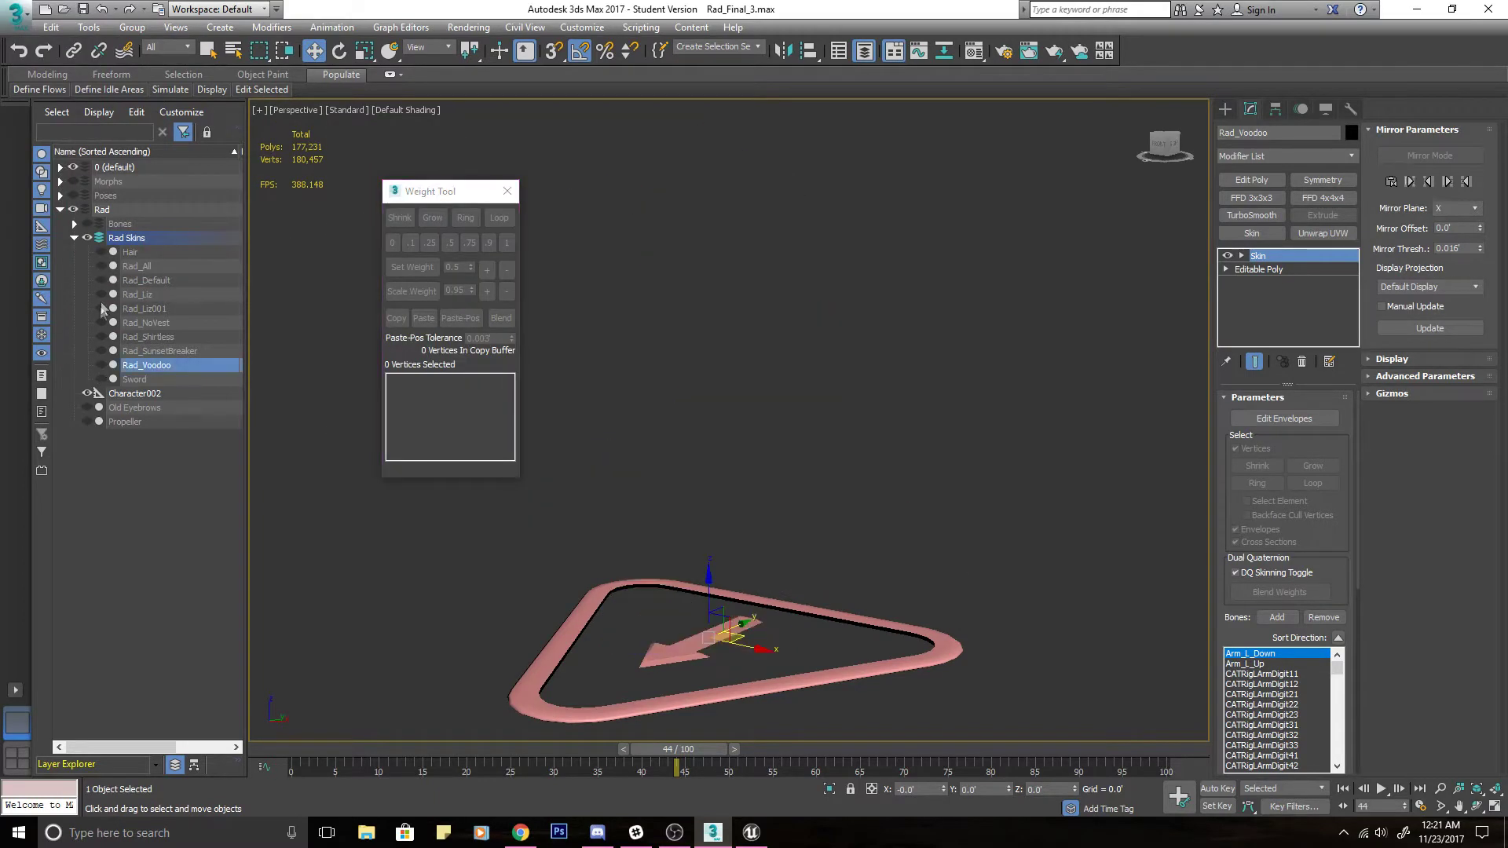
{"action": "left_click", "coordinate": [103, 265]}
{"action": "left_click", "coordinate": [101, 294]}
{"action": "left_click", "coordinate": [100, 266]}
{"action": "left_click", "coordinate": [101, 280]}
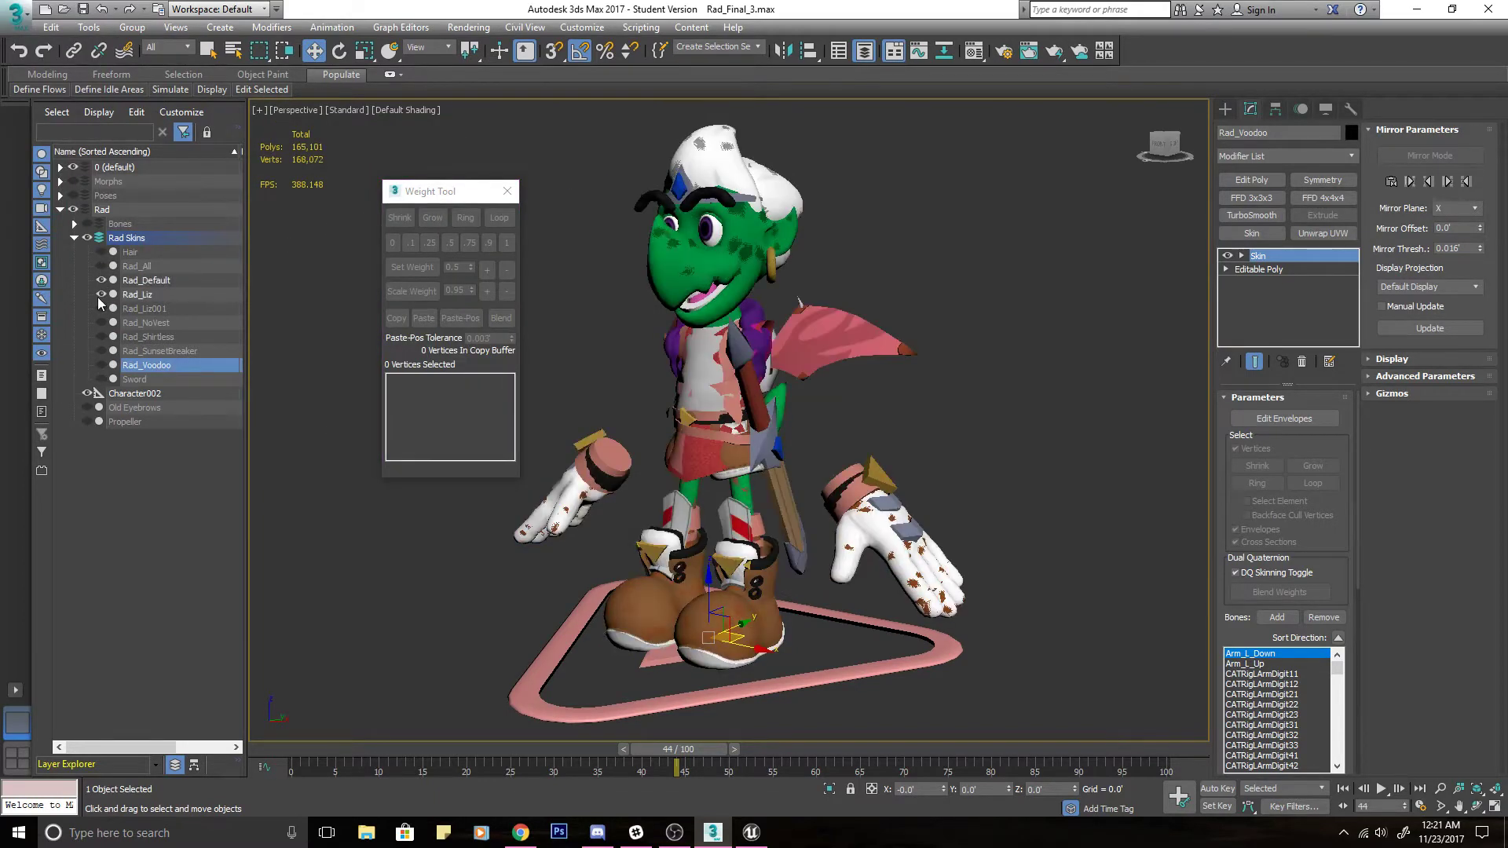
{"action": "left_click", "coordinate": [99, 296]}
Close the Weight Tool window and select the Rad_Default mesh.
{"action": "left_click_drag", "start_coordinate": [495, 195], "coordinate": [481, 209]}
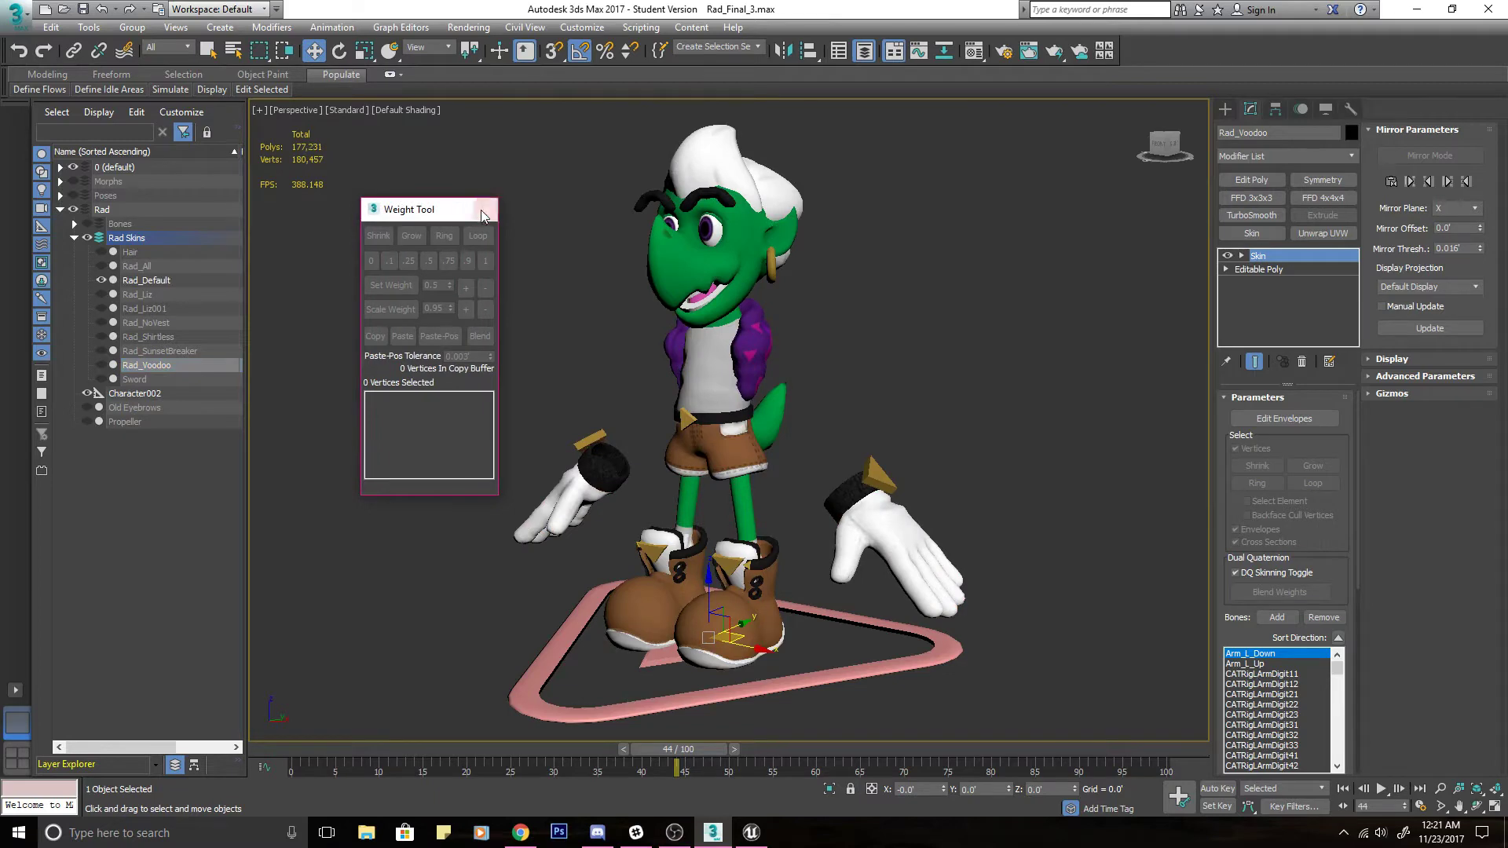
{"action": "left_click", "coordinate": [1061, 252]}
{"action": "left_click", "coordinate": [730, 377]}
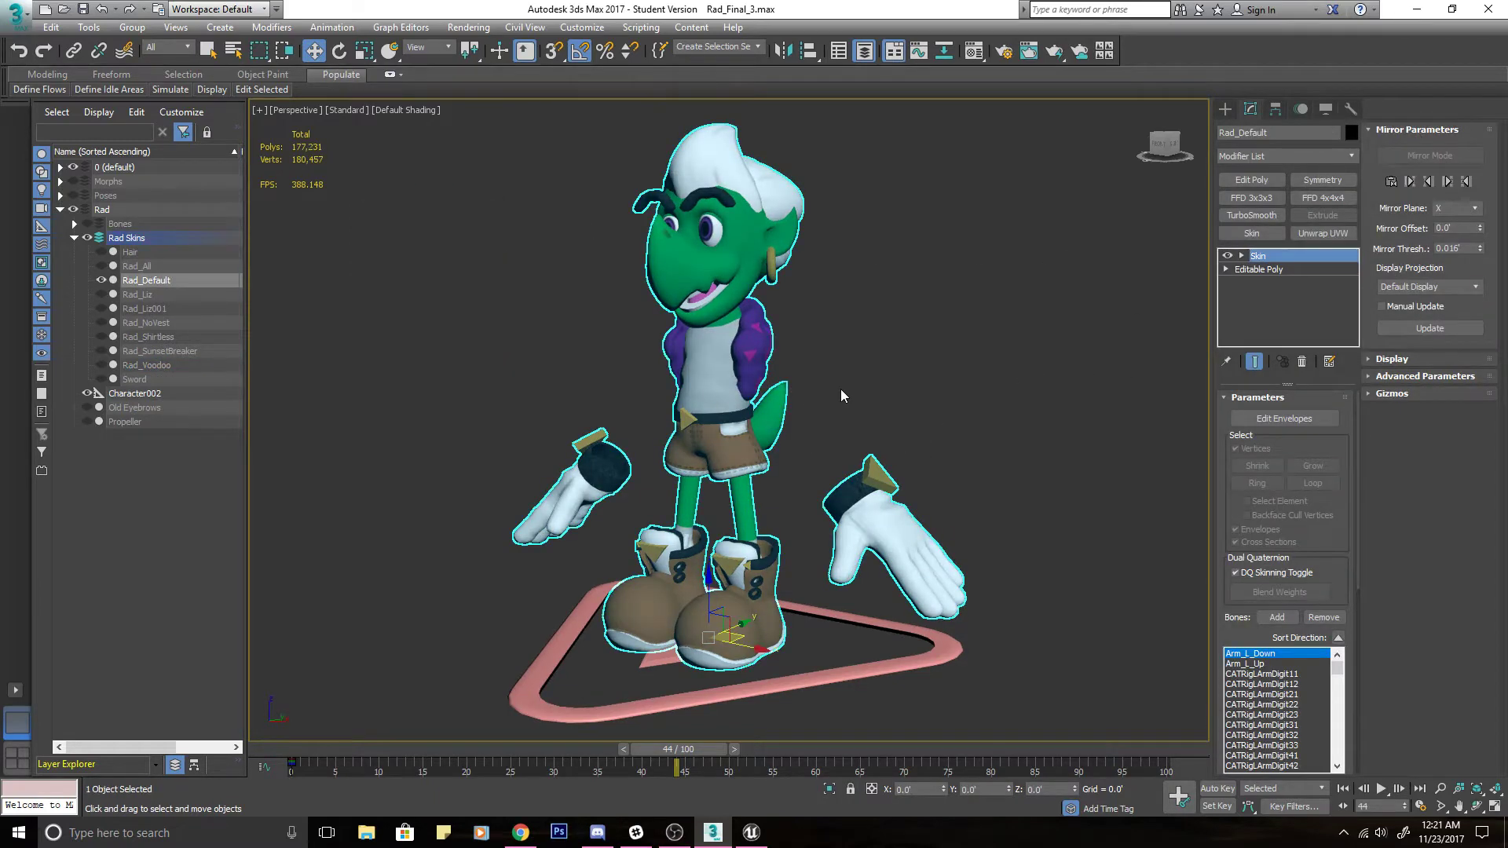
Compare the Rad_Default and Rad_Liz skins by alternating their visibility, ending with Rad_Default shown and selected.
{"action": "left_click", "coordinate": [102, 280]}
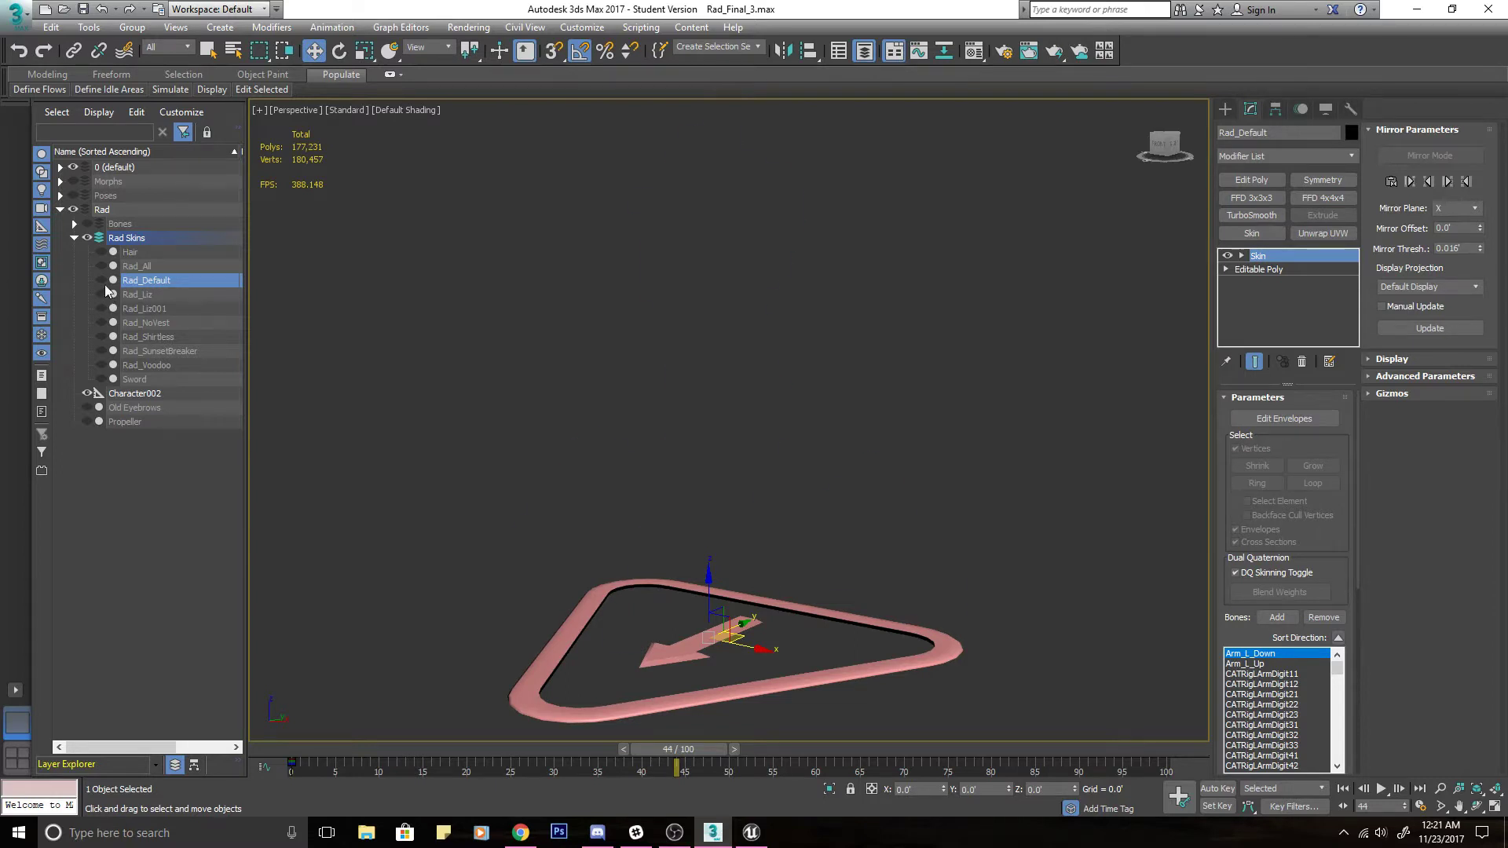
{"action": "left_click", "coordinate": [101, 280]}
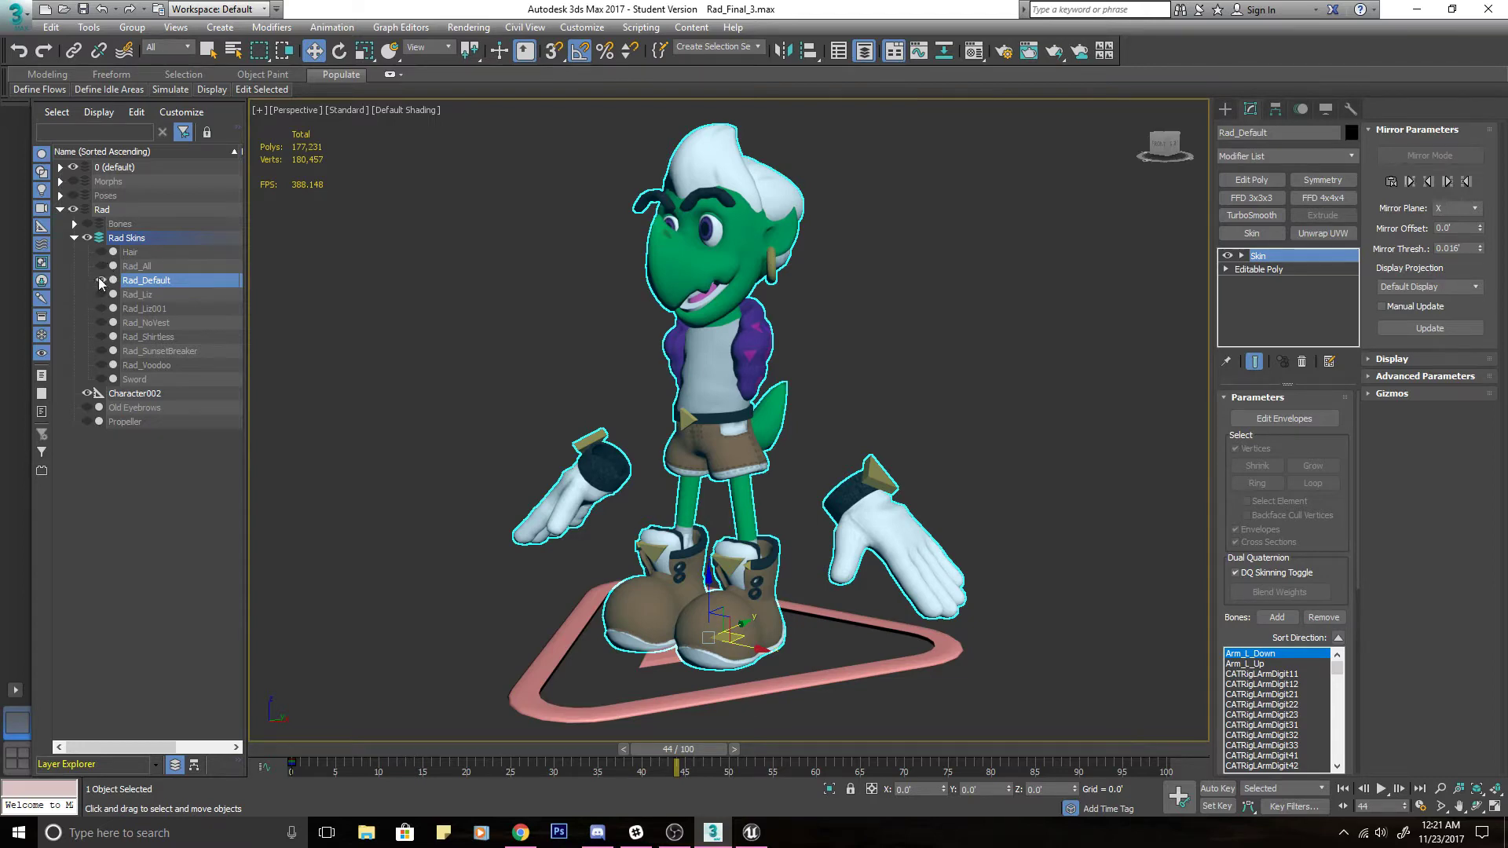
{"action": "left_click", "coordinate": [100, 281]}
{"action": "left_click", "coordinate": [101, 294]}
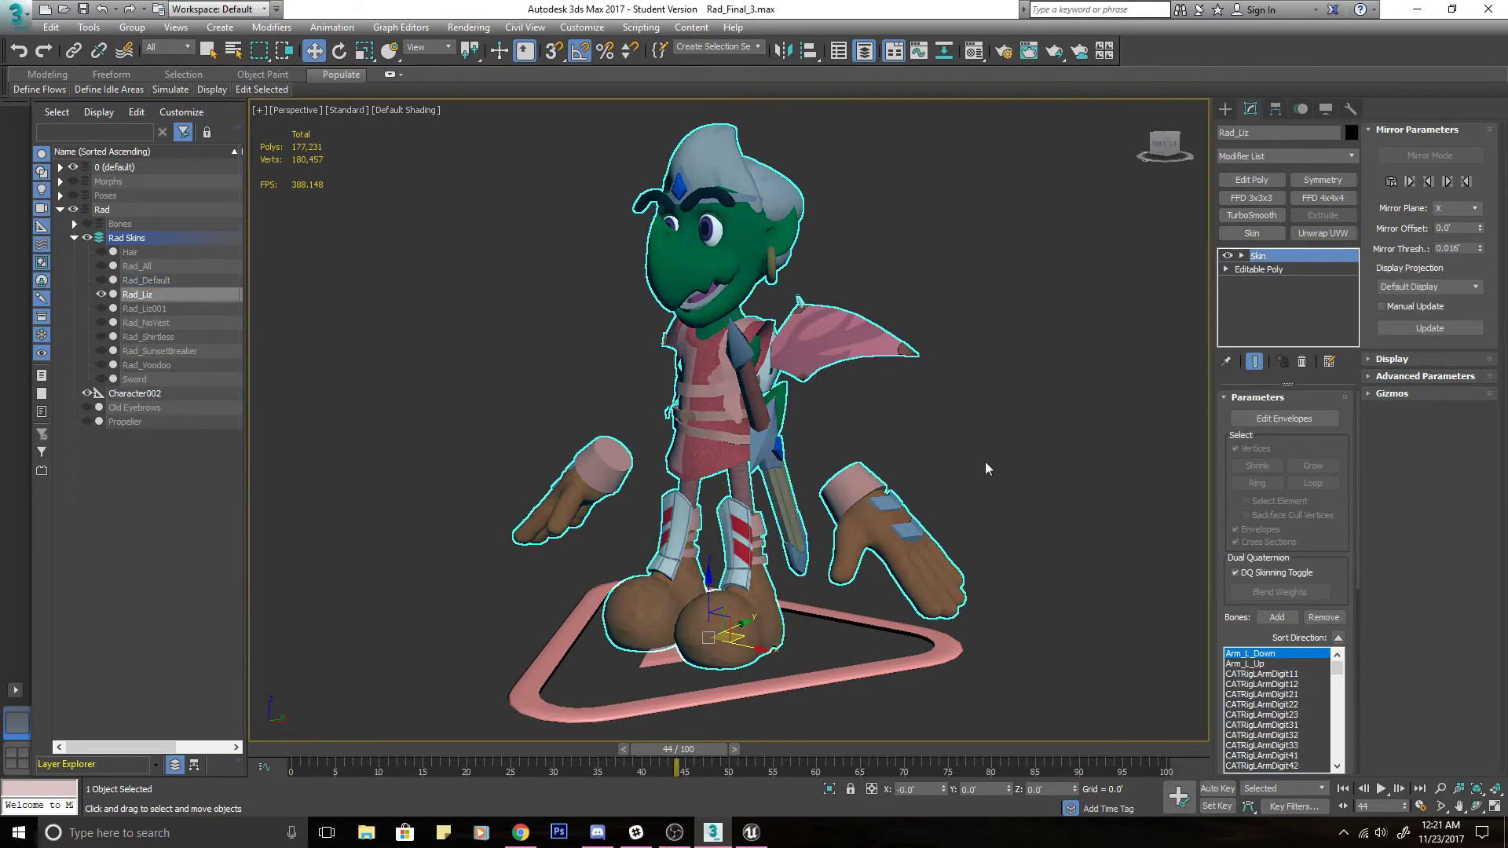
{"action": "mouse_move", "coordinate": [985, 463]}
{"action": "middle_mouse_down", "text": "alt"}
{"action": "mouse_move", "coordinate": [829, 472]}
{"action": "mouse_move", "coordinate": [989, 466]}
{"action": "middle_mouse_up", "text": "alt"}
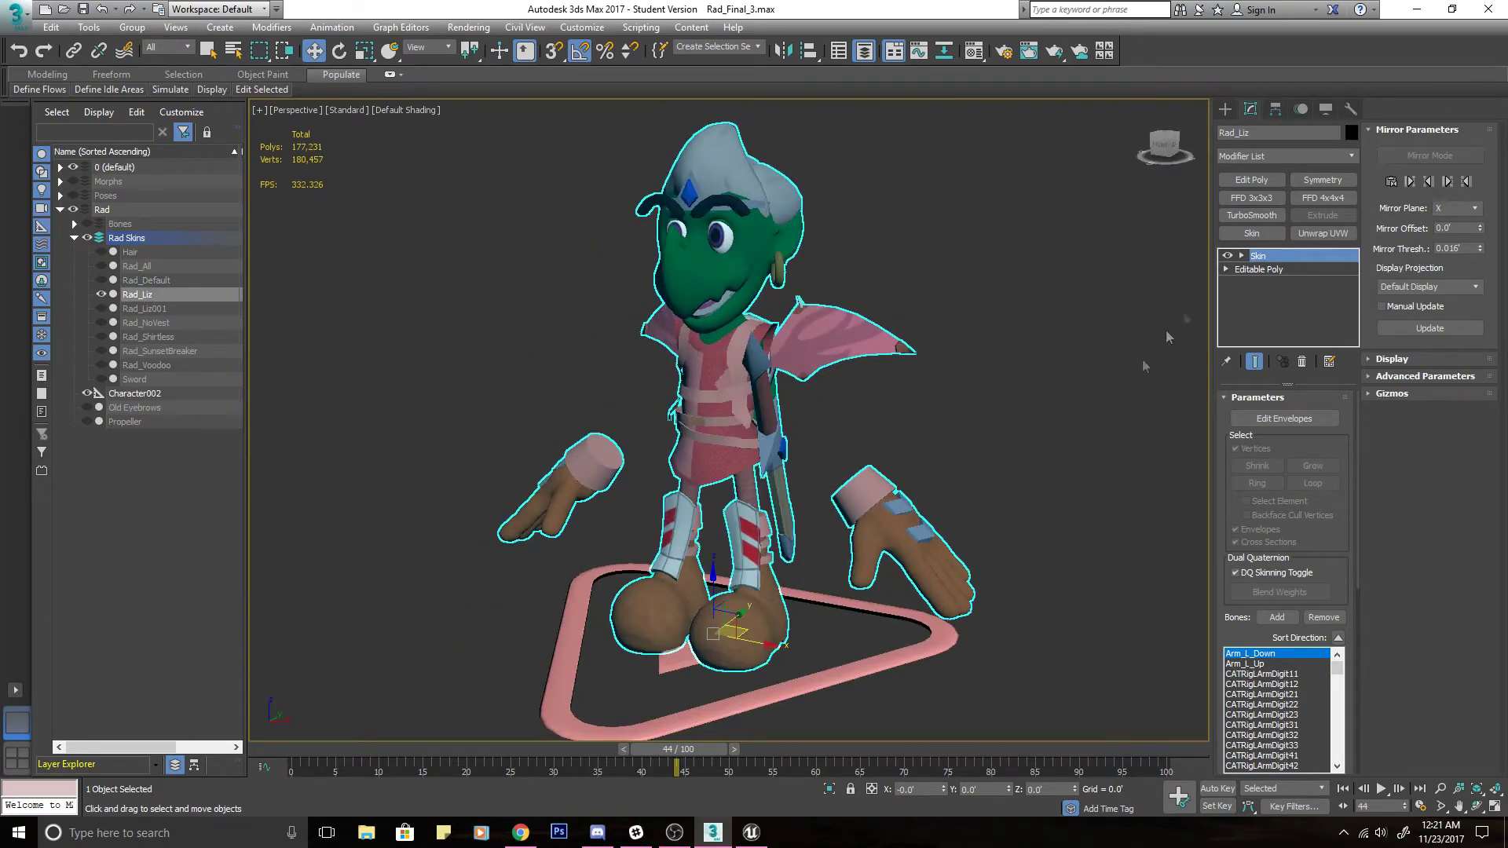
{"action": "left_click", "coordinate": [101, 294]}
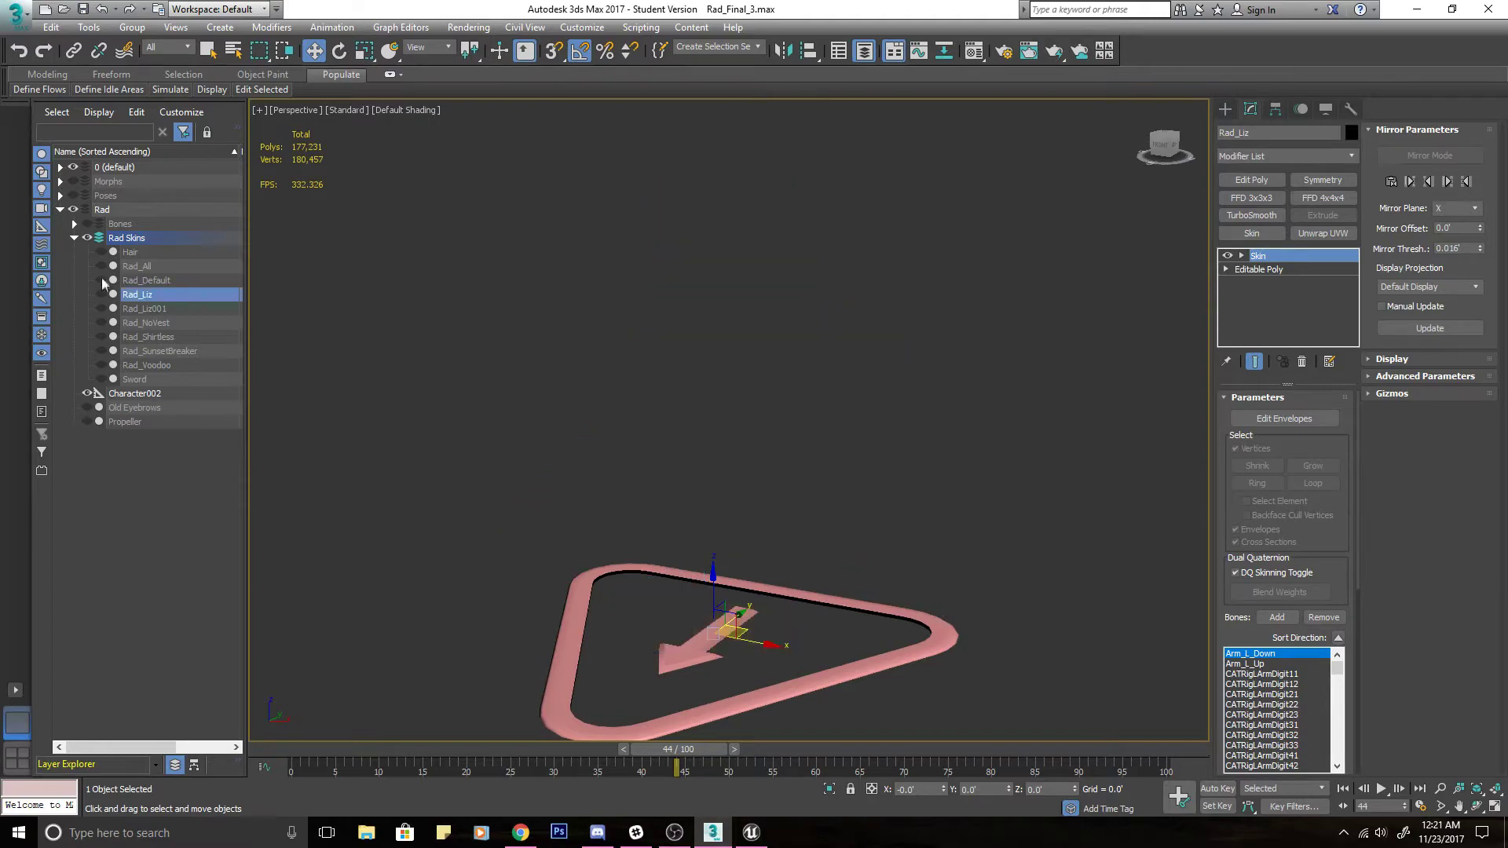
{"action": "left_click", "coordinate": [101, 280]}
{"action": "middle_click_drag", "start_coordinate": [752, 333], "coordinate": [927, 361], "text": "alt"}
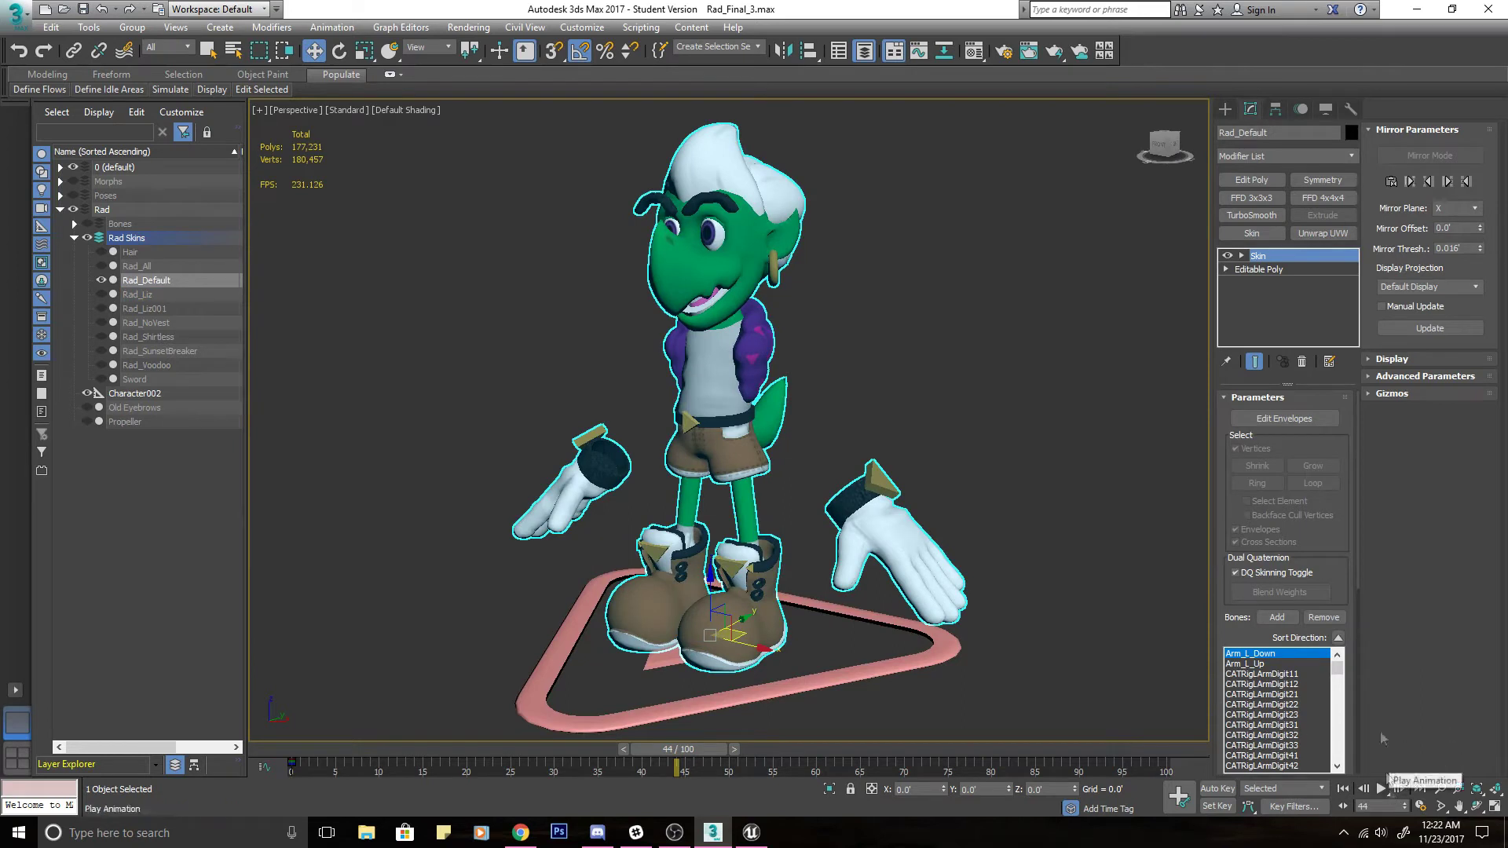
Inspect the Skin envelopes of Rad_Default for several arm and finger bones, and leave envelope editing.
{"action": "left_click", "coordinate": [1241, 257]}
{"action": "left_click", "coordinate": [1241, 256]}
{"action": "left_click", "coordinate": [1284, 418]}
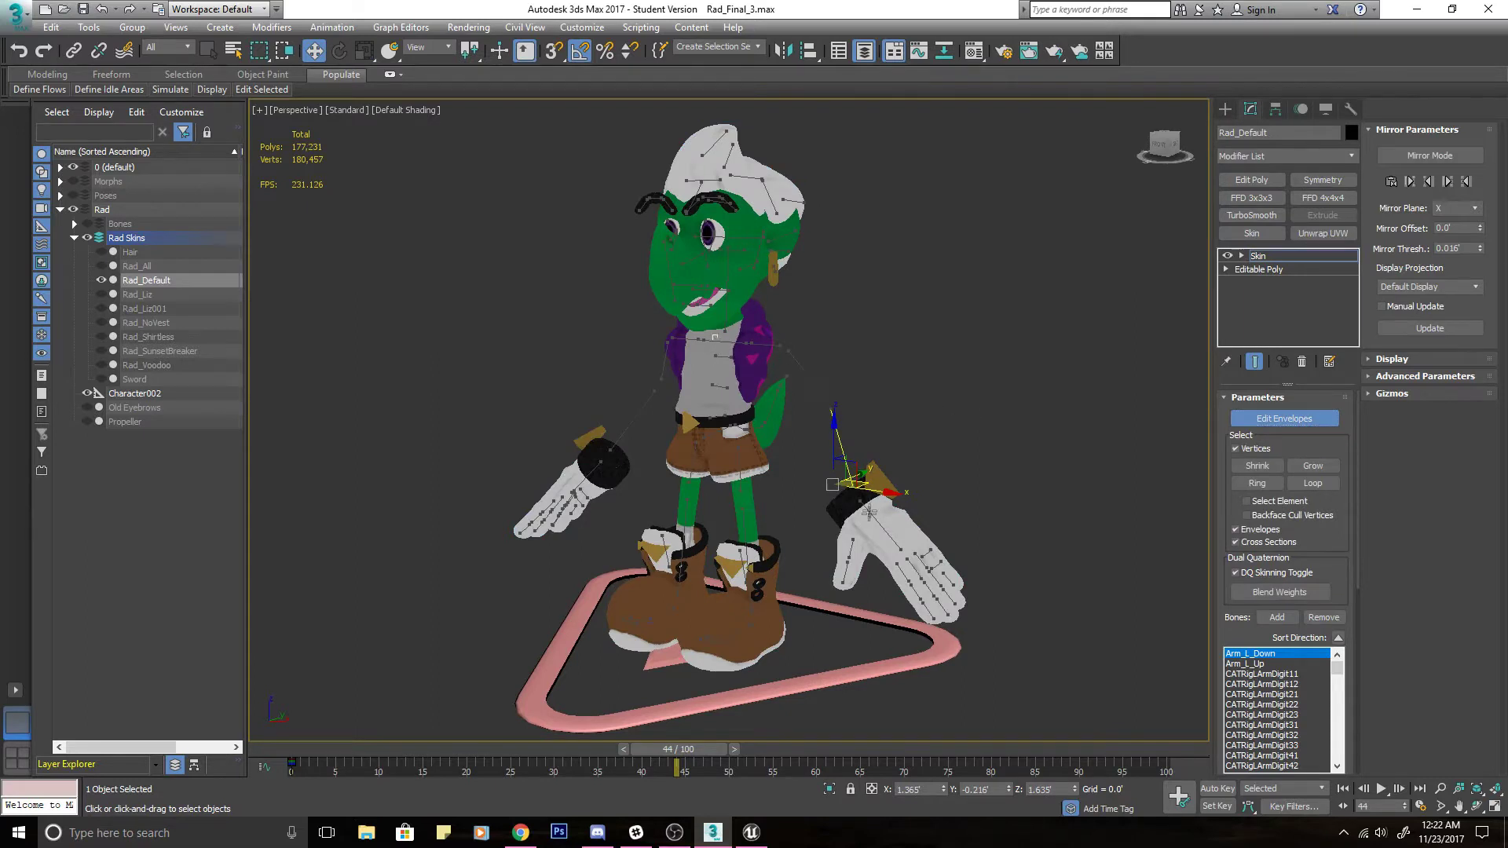
{"action": "left_click_drag", "start_coordinate": [1278, 704], "coordinate": [1286, 765]}
{"action": "left_click", "coordinate": [1286, 704]}
{"action": "left_click", "coordinate": [1270, 665]}
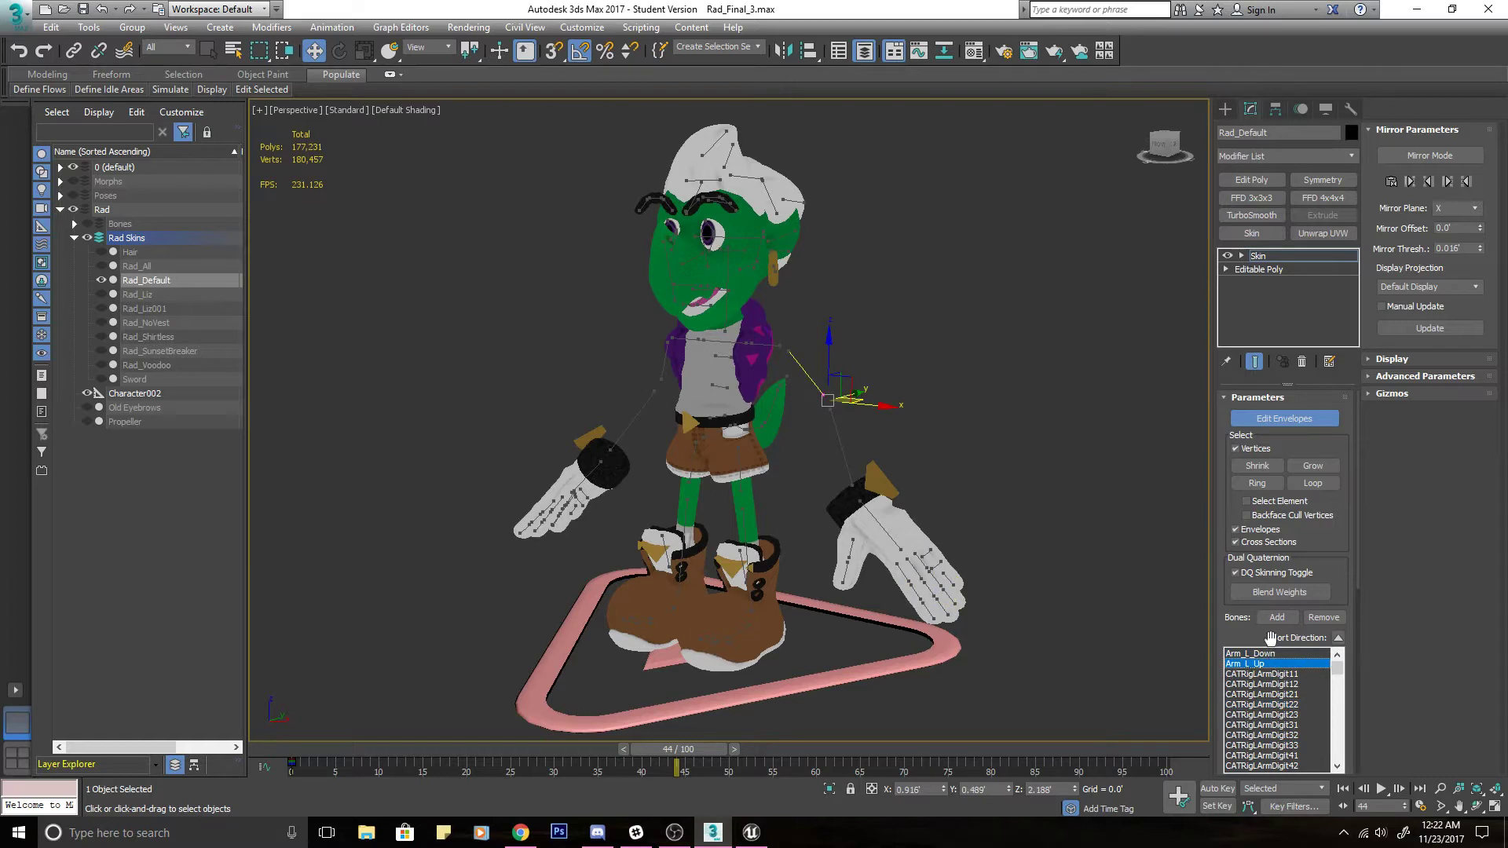
{"action": "left_click", "coordinate": [1287, 678]}
{"action": "left_click", "coordinate": [1281, 746]}
{"action": "scroll", "coordinate": [1283, 766], "scroll_direction": "down", "scroll_amount": 2}
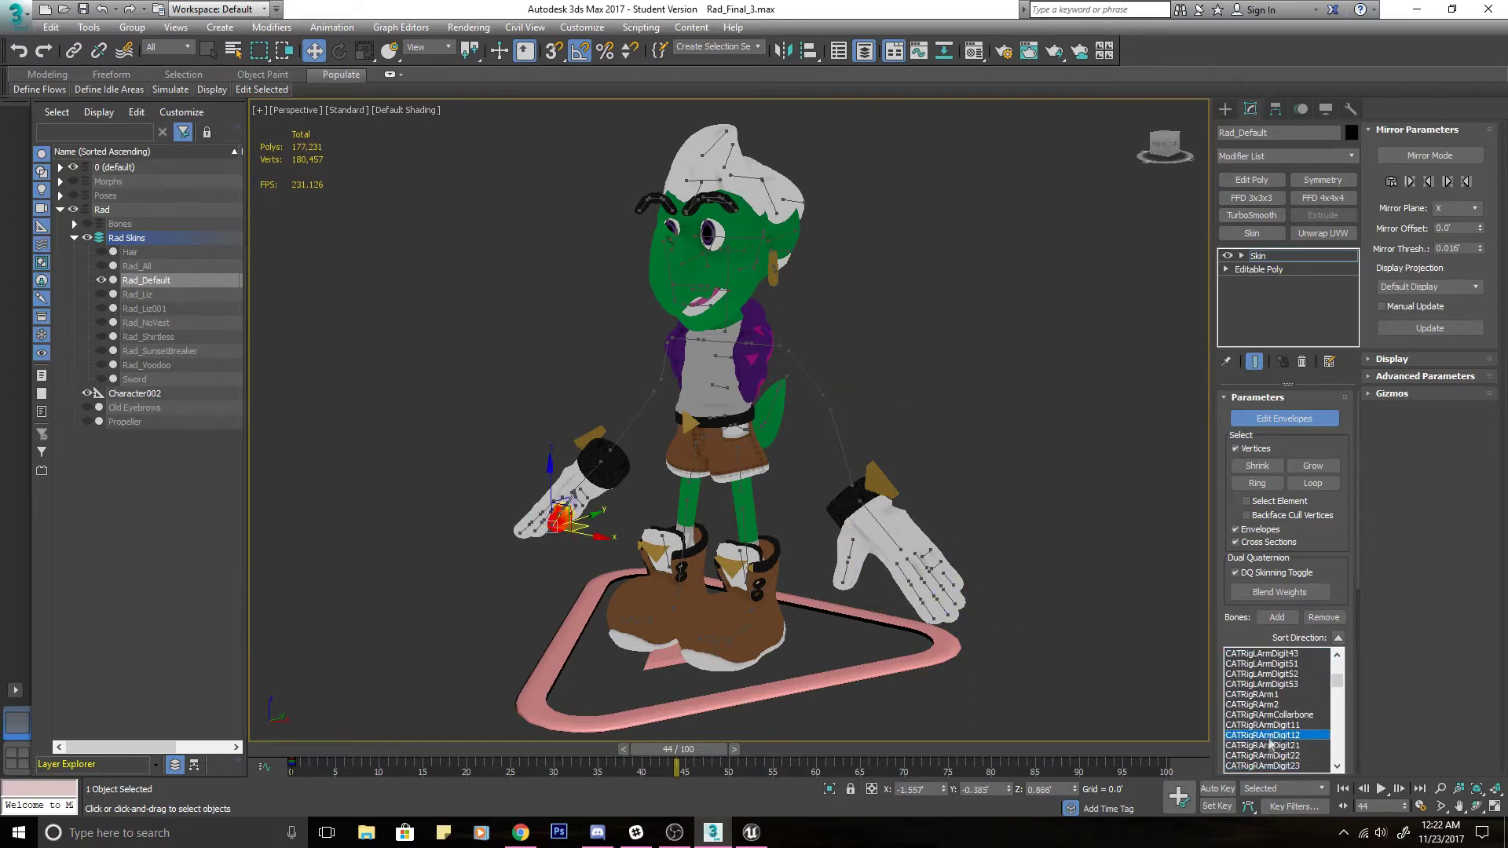
{"action": "left_click", "coordinate": [1271, 747]}
{"action": "left_click", "coordinate": [1273, 696]}
{"action": "scroll", "coordinate": [1280, 666], "scroll_direction": "up", "scroll_amount": 4}
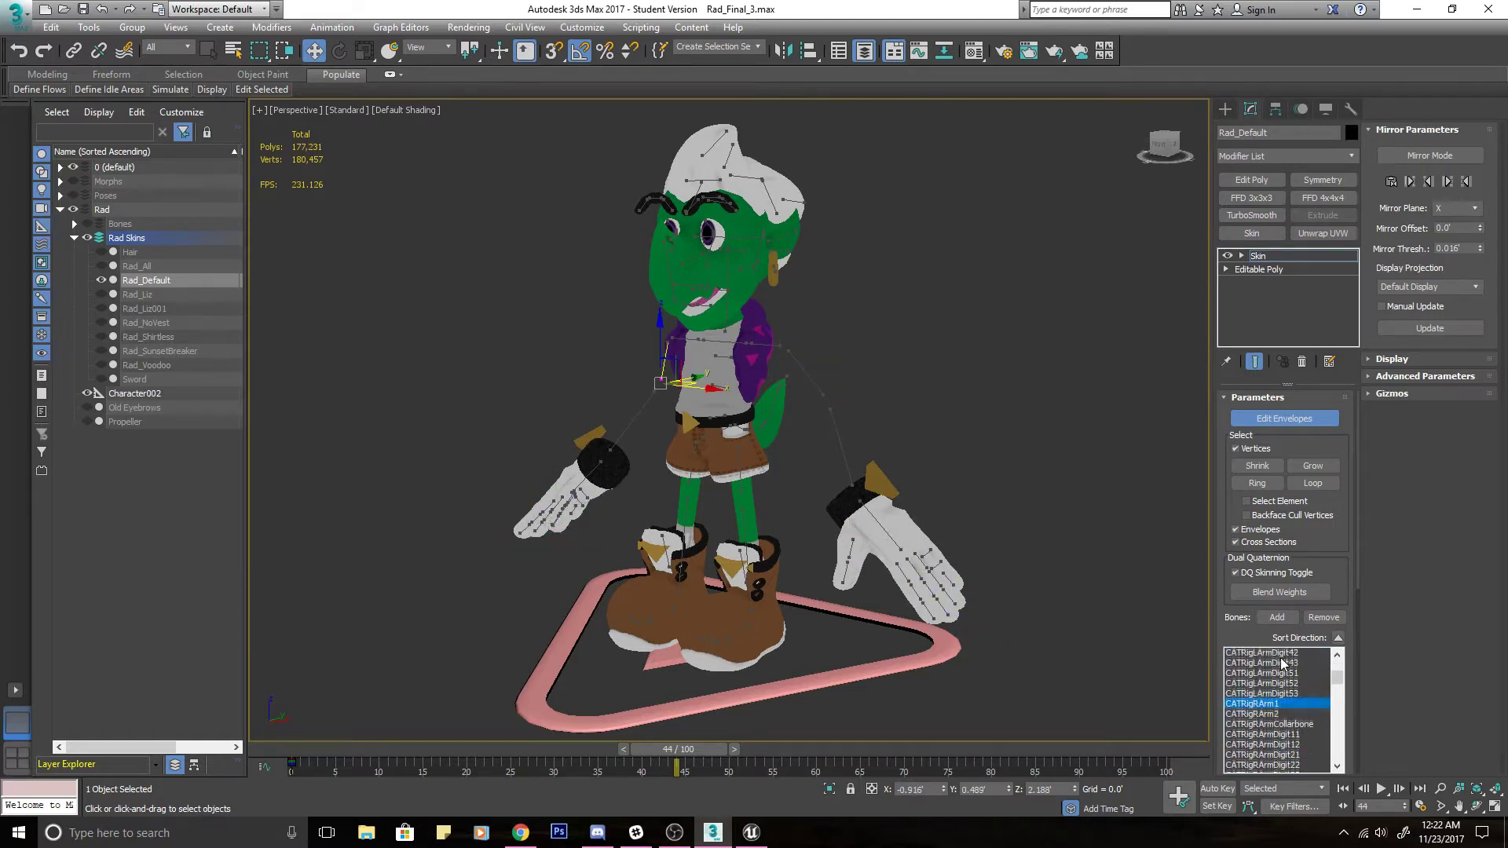
{"action": "left_click", "coordinate": [1262, 421]}
Copy the Skin modifier from Rad_Default and paste it onto Rad_Liz001, leaving Rad_Liz001 as the only visible skin.
{"action": "right_click", "coordinate": [1270, 258]}
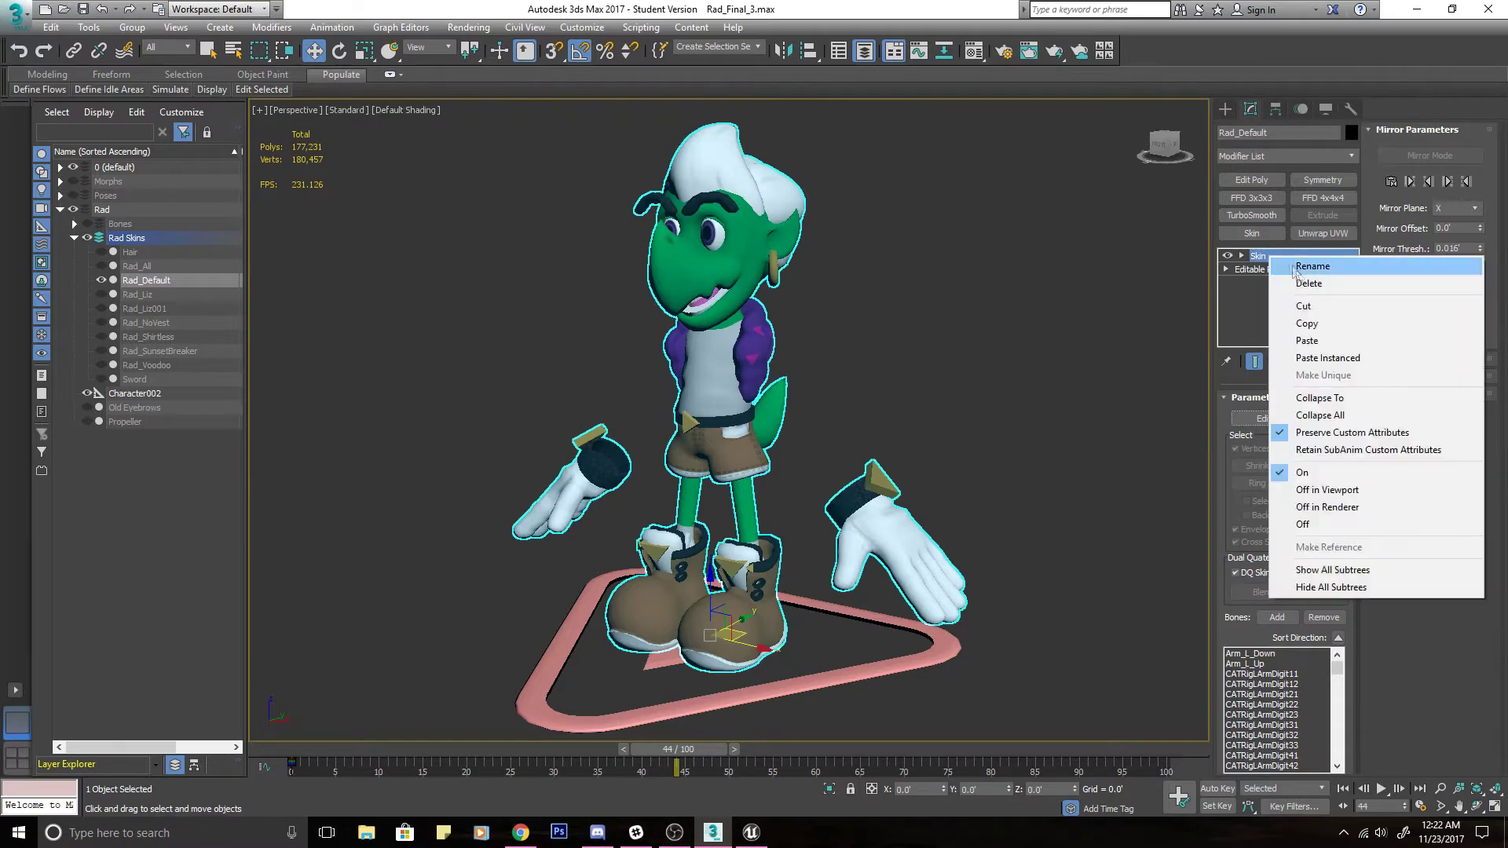
{"action": "left_click", "coordinate": [1306, 323]}
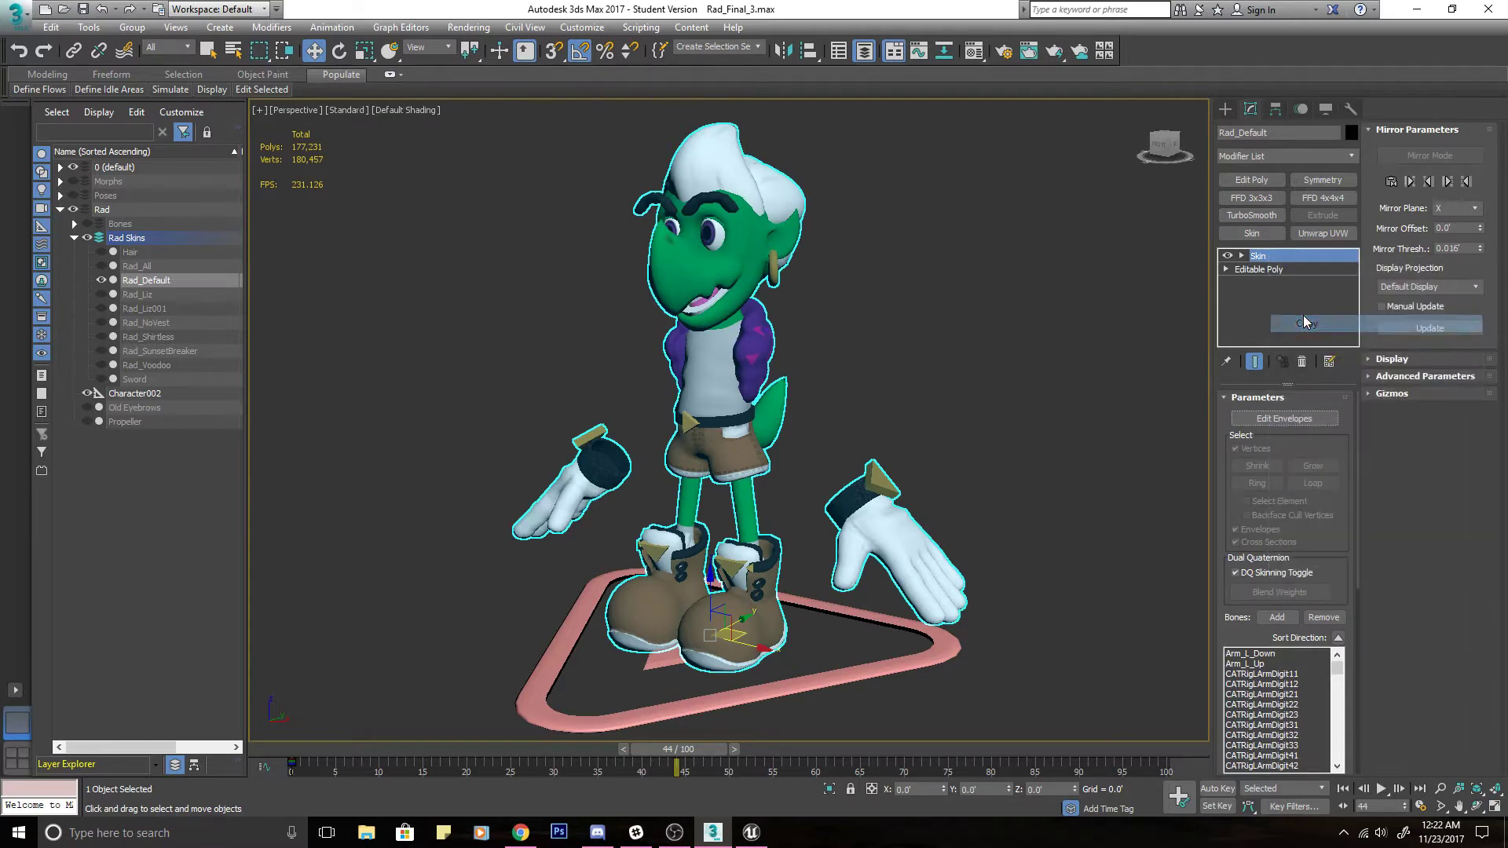
{"action": "left_click", "coordinate": [101, 281]}
{"action": "left_click", "coordinate": [101, 308]}
{"action": "left_click", "coordinate": [145, 308]}
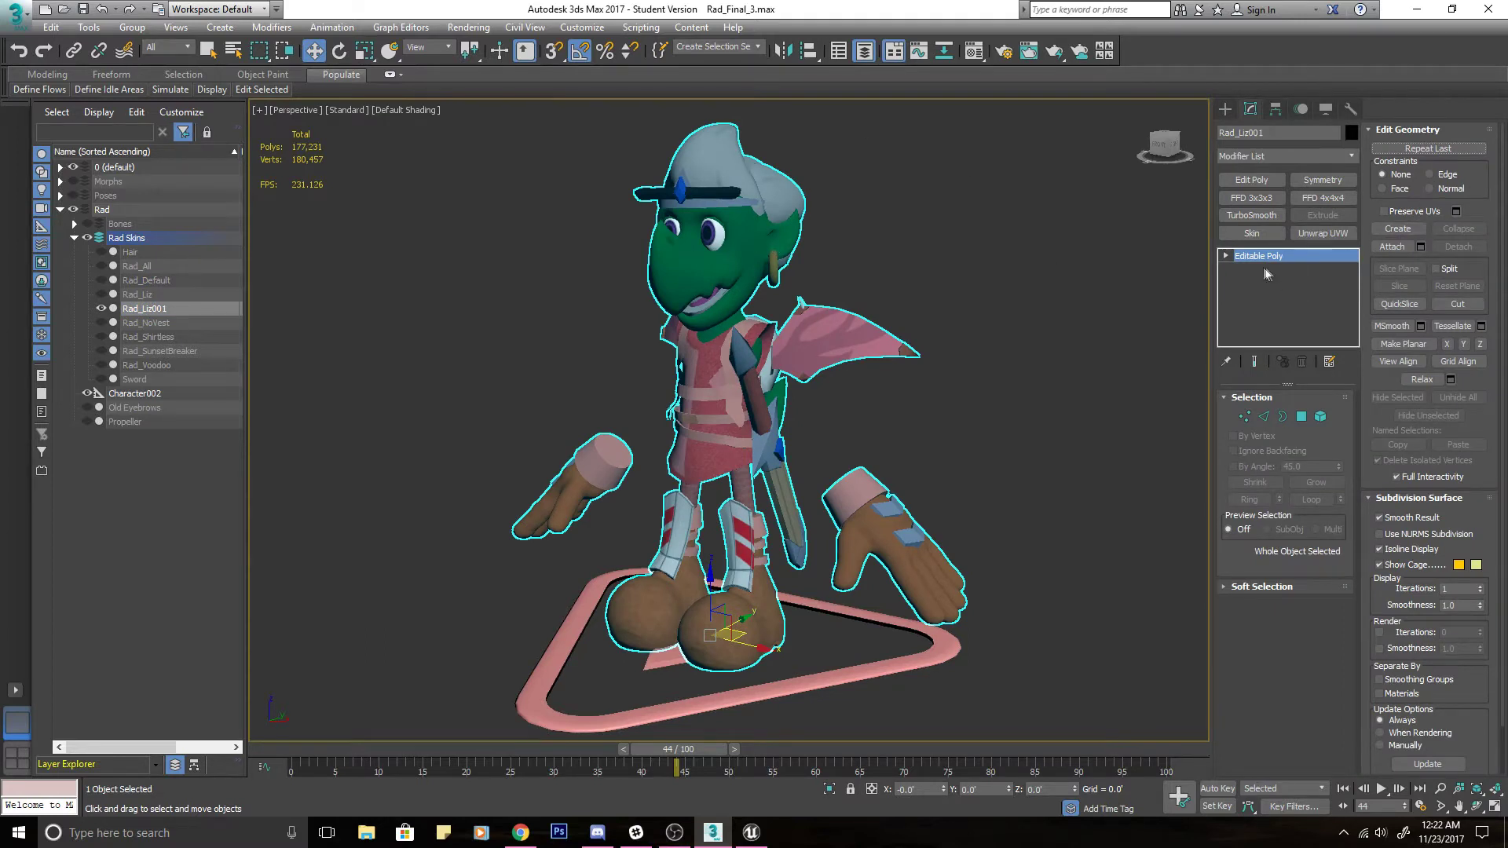
{"action": "right_click", "coordinate": [1307, 294]}
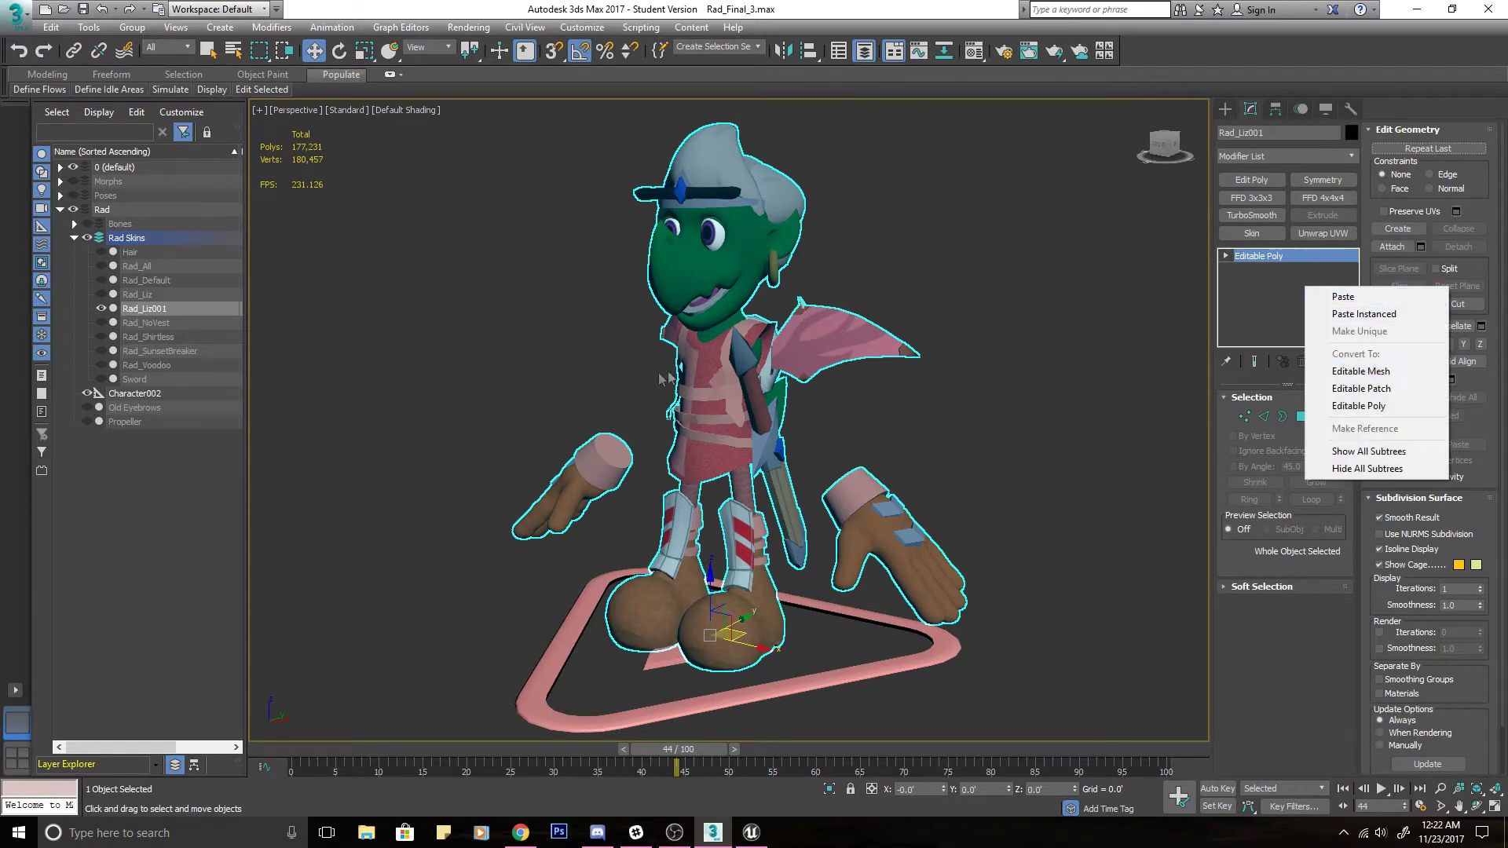
{"action": "left_click", "coordinate": [1352, 300]}
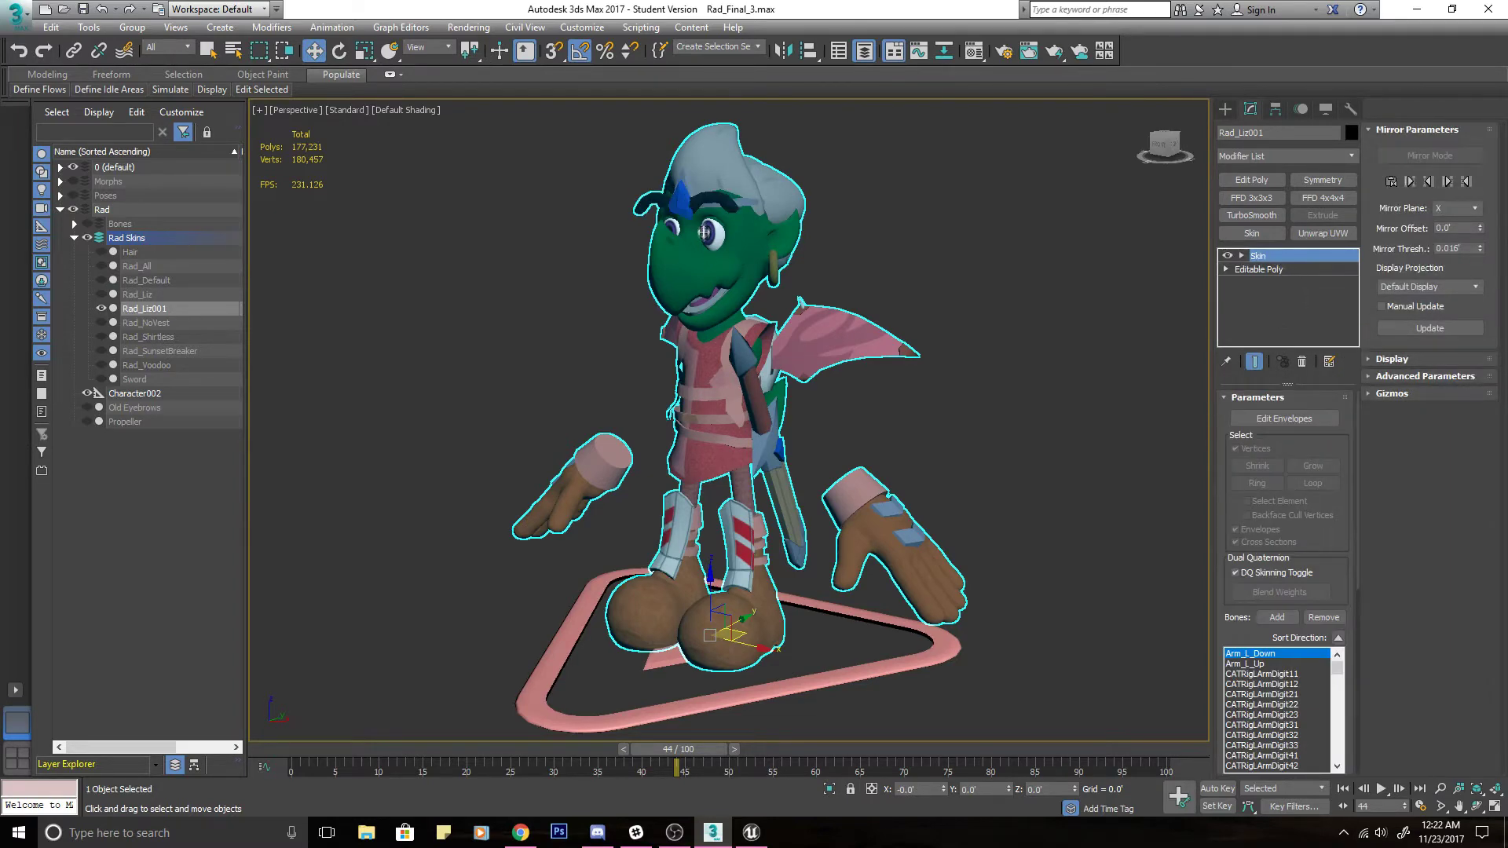
Examine how Rad_Liz001 deforms with the pasted Skin modifier around the face, feet and left hand.
{"action": "middle_click_drag", "start_coordinate": [704, 260], "coordinate": [743, 275], "text": "alt"}
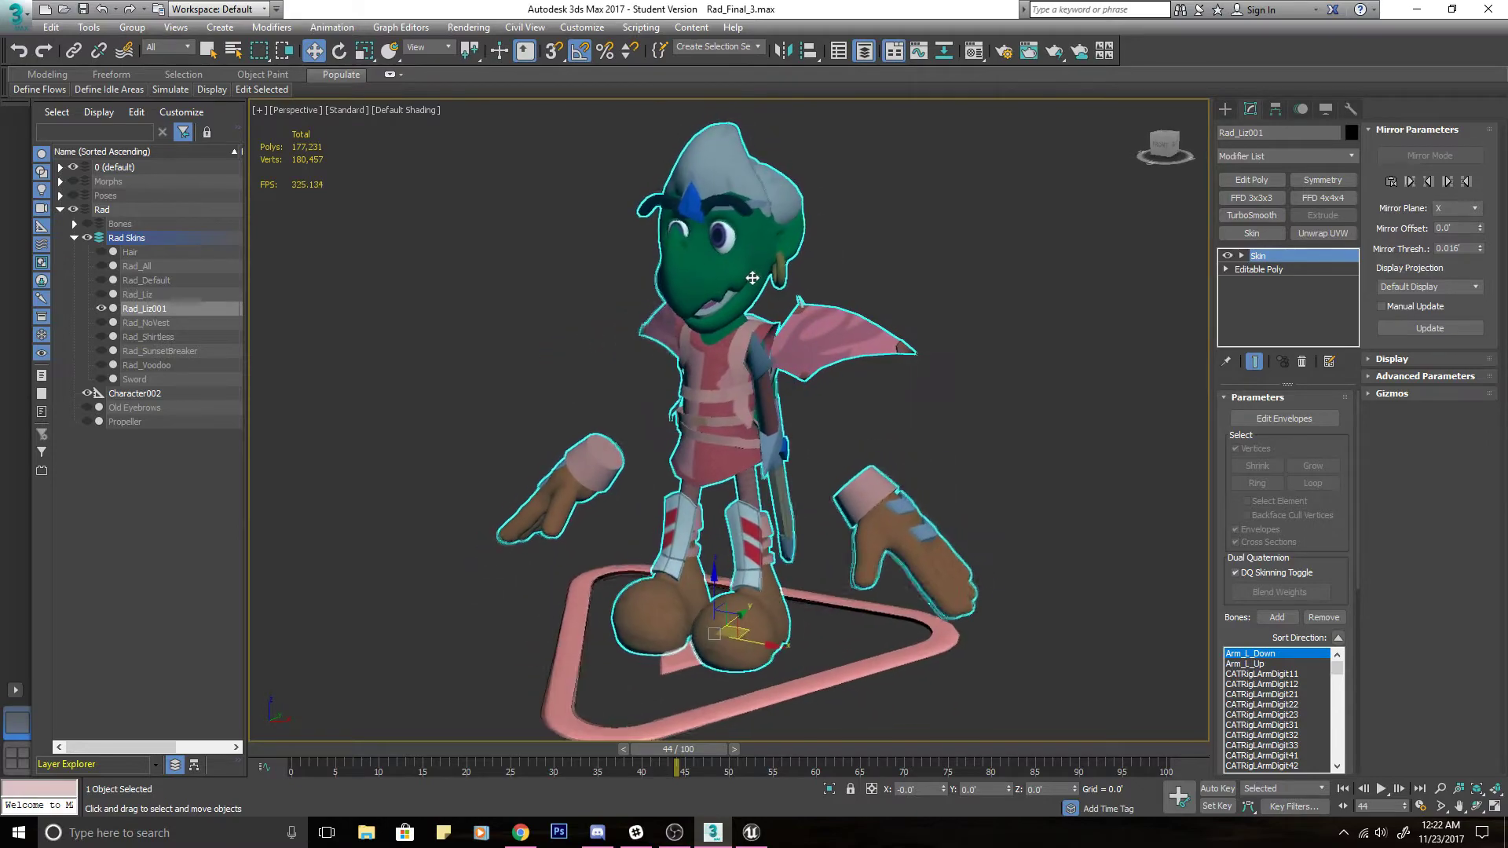
{"action": "scroll", "coordinate": [695, 218], "scroll_direction": "up", "scroll_amount": 8}
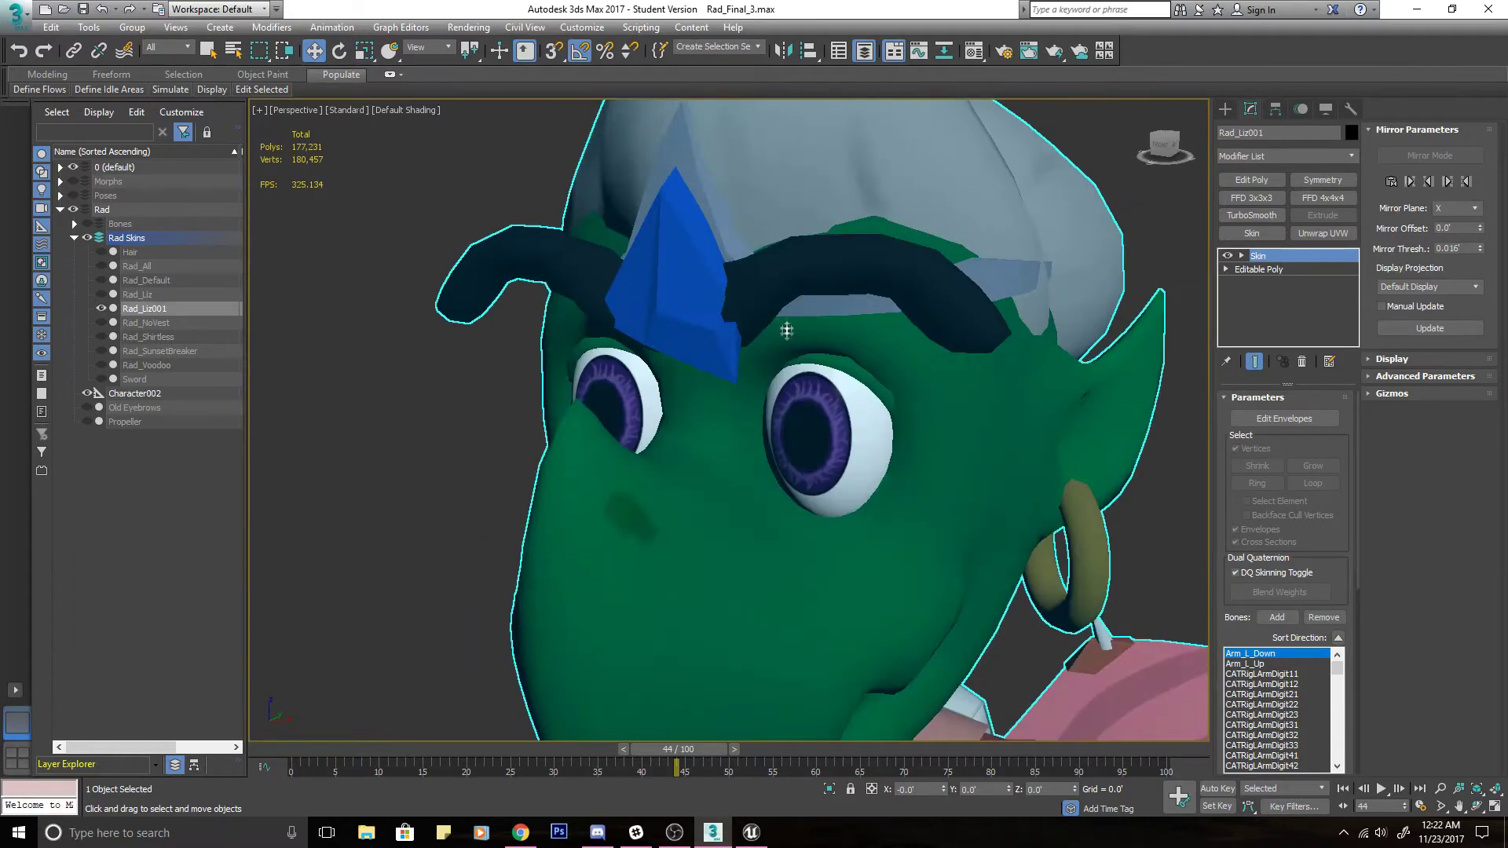
{"action": "middle_click_drag", "start_coordinate": [787, 331], "coordinate": [747, 478]}
{"action": "scroll", "coordinate": [752, 552], "scroll_direction": "down", "scroll_amount": 10}
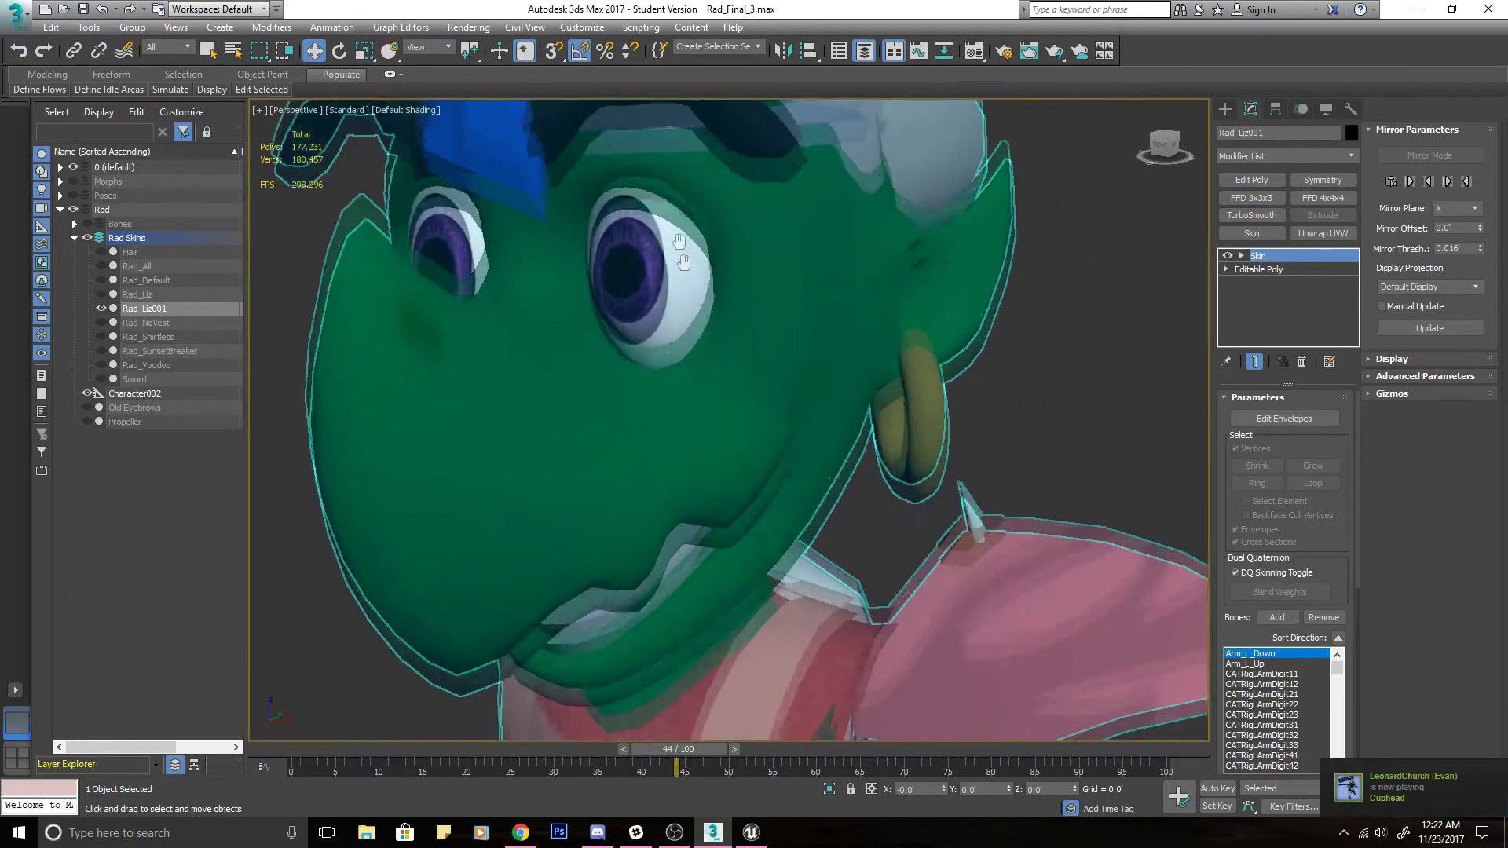
{"action": "mouse_move", "coordinate": [780, 550]}
{"action": "middle_mouse_down", "text": "alt"}
{"action": "mouse_move", "coordinate": [583, 541]}
{"action": "mouse_move", "coordinate": [764, 549]}
{"action": "middle_mouse_up", "text": "alt"}
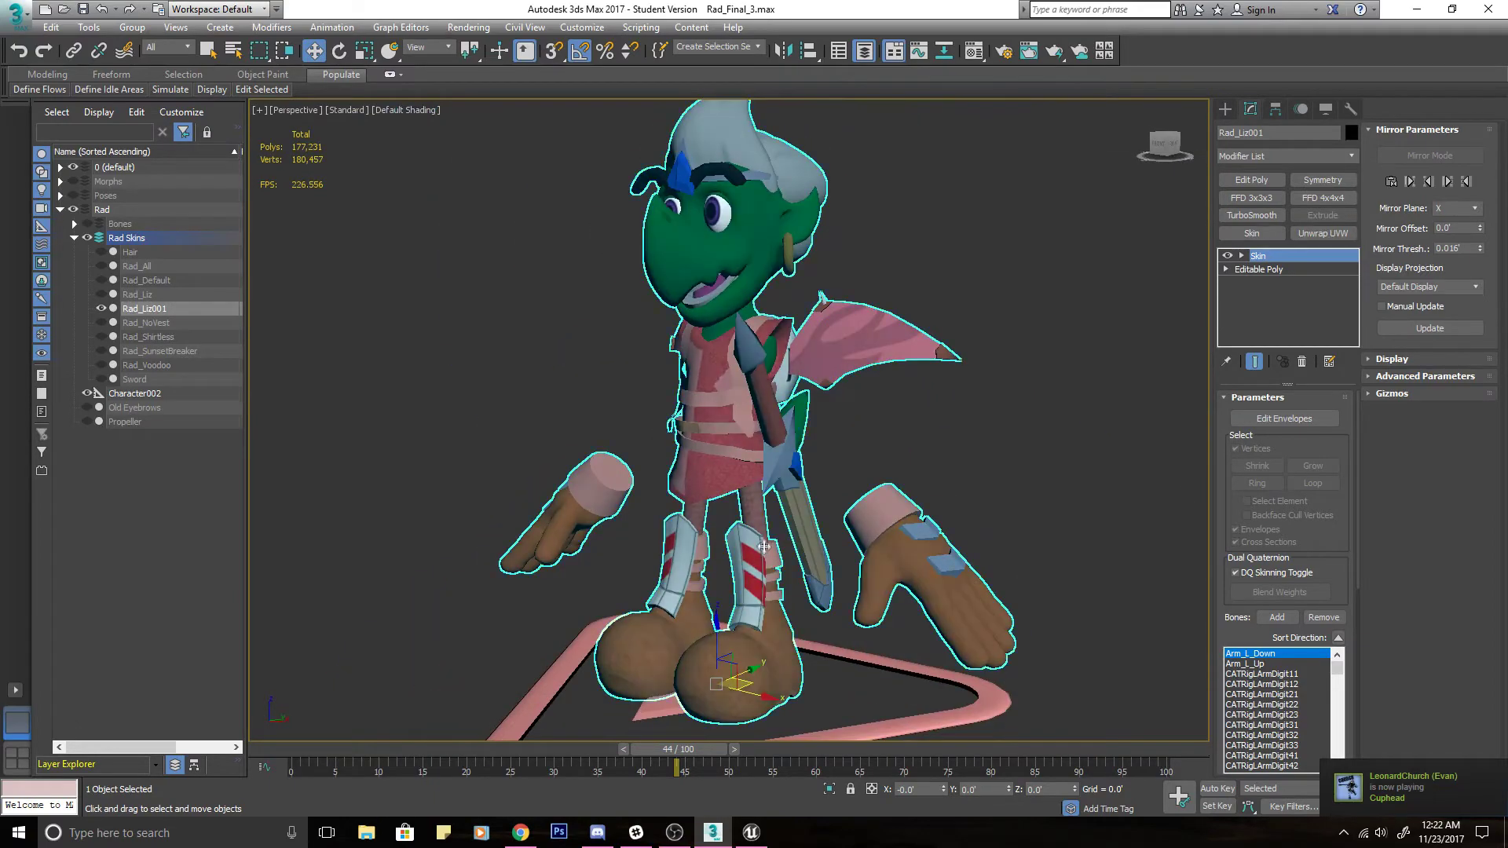
{"action": "scroll", "coordinate": [764, 549], "scroll_direction": "down", "scroll_amount": 3}
{"action": "scroll", "coordinate": [764, 549], "scroll_direction": "up", "scroll_amount": 3}
{"action": "middle_click_drag", "start_coordinate": [949, 655], "coordinate": [787, 498]}
{"action": "scroll", "coordinate": [785, 496], "scroll_direction": "up", "scroll_amount": 6}
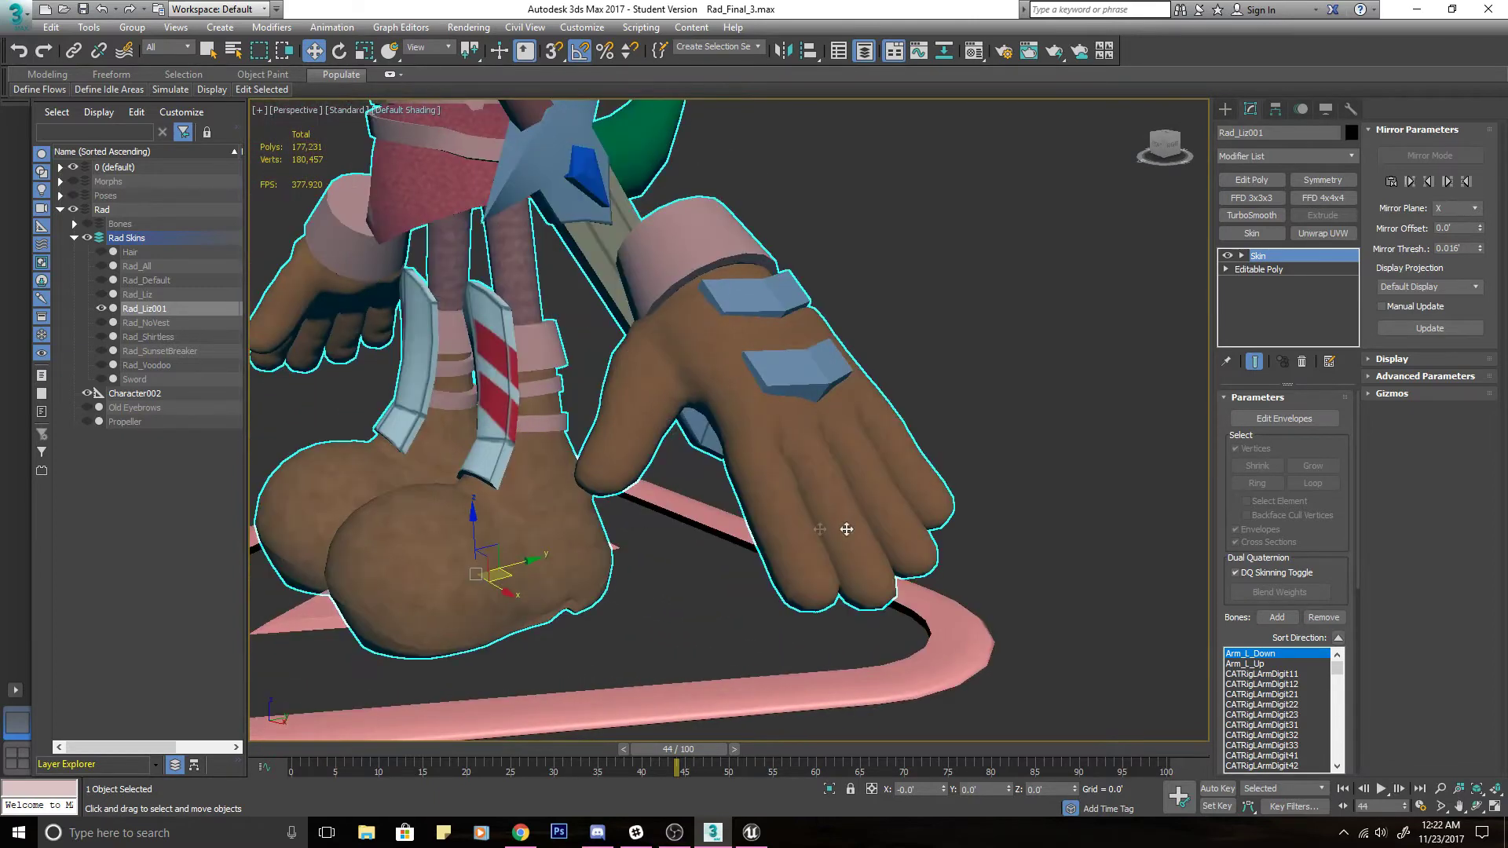
Compare the hands and feet of Rad_Liz001 with Rad_Default by toggling Rad_Default's visibility, ending with it hidden.
{"action": "left_click", "coordinate": [100, 281]}
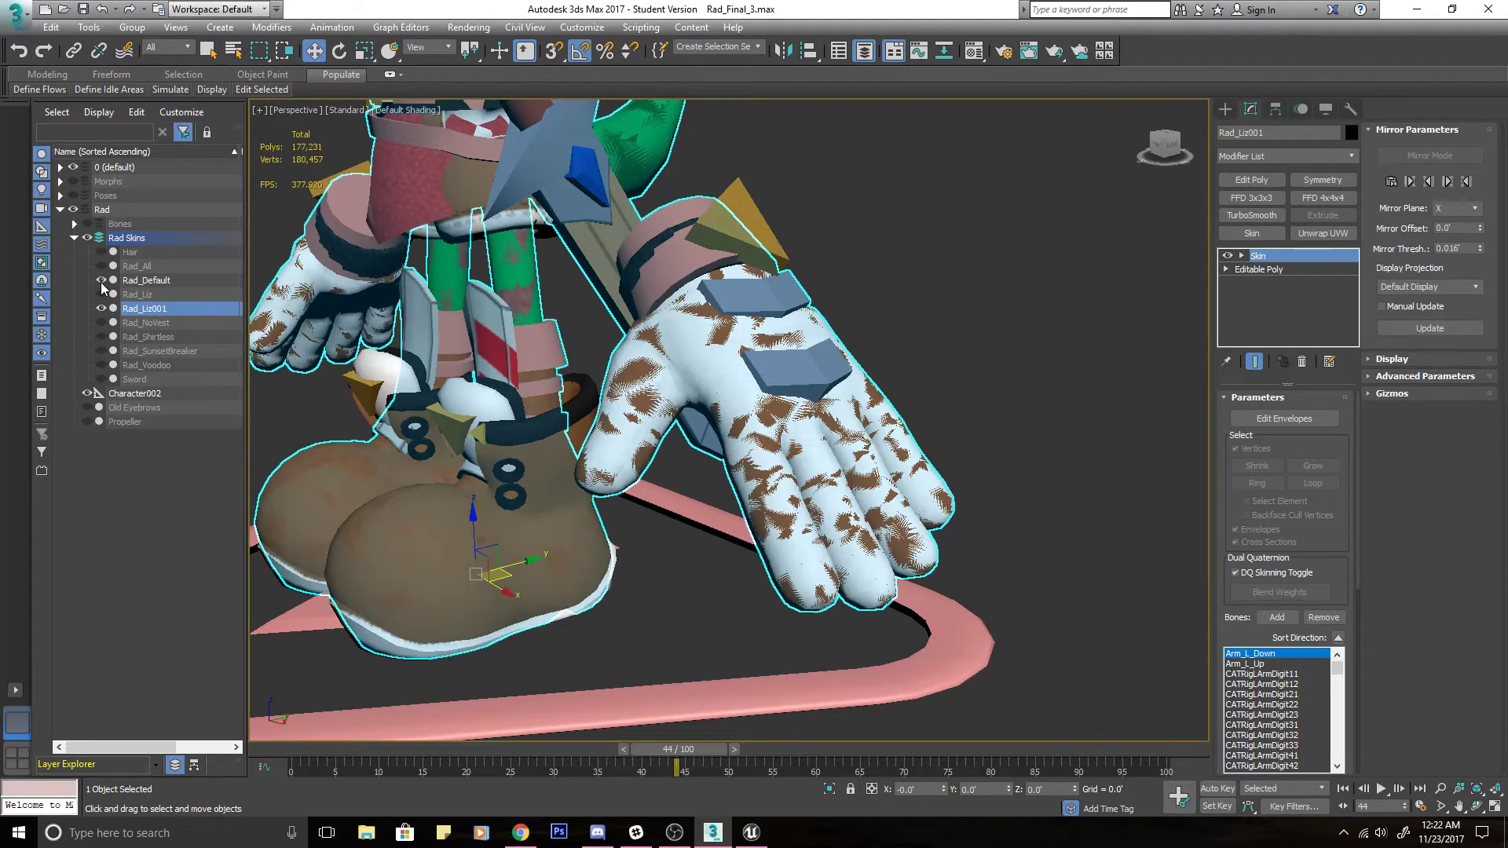
{"action": "left_click", "coordinate": [101, 281]}
{"action": "left_click", "coordinate": [101, 282]}
{"action": "left_click", "coordinate": [100, 282]}
{"action": "left_click", "coordinate": [101, 281]}
{"action": "middle_click_drag", "start_coordinate": [525, 308], "coordinate": [590, 387]}
{"action": "left_click", "coordinate": [100, 280]}
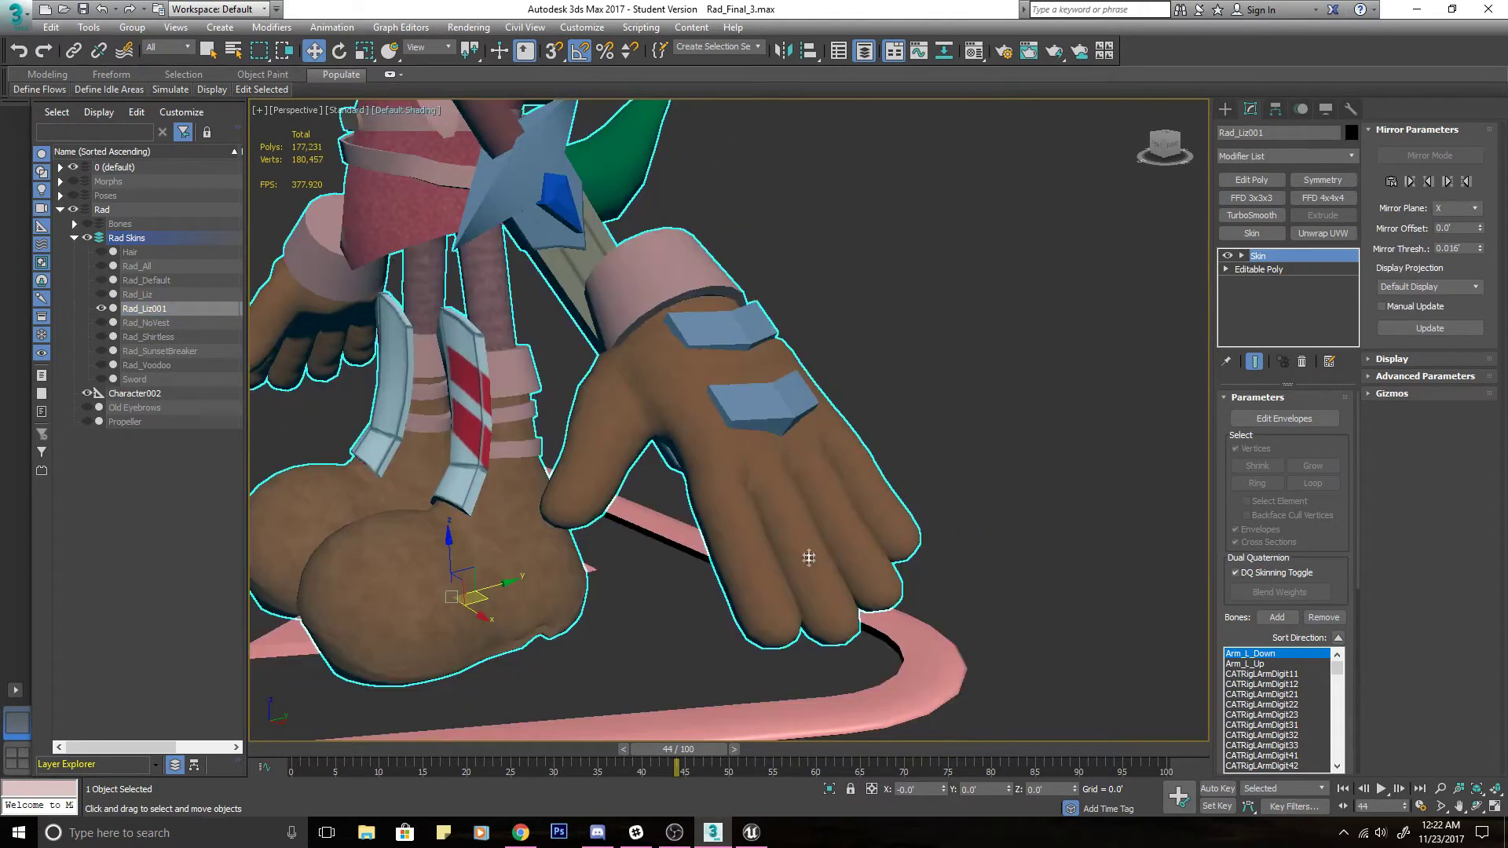
Open the Weight Tool for Rad_Liz001's Skin modifier and place its window over the viewport beside the feet.
{"action": "left_click_drag", "start_coordinate": [1228, 637], "coordinate": [1217, 223]}
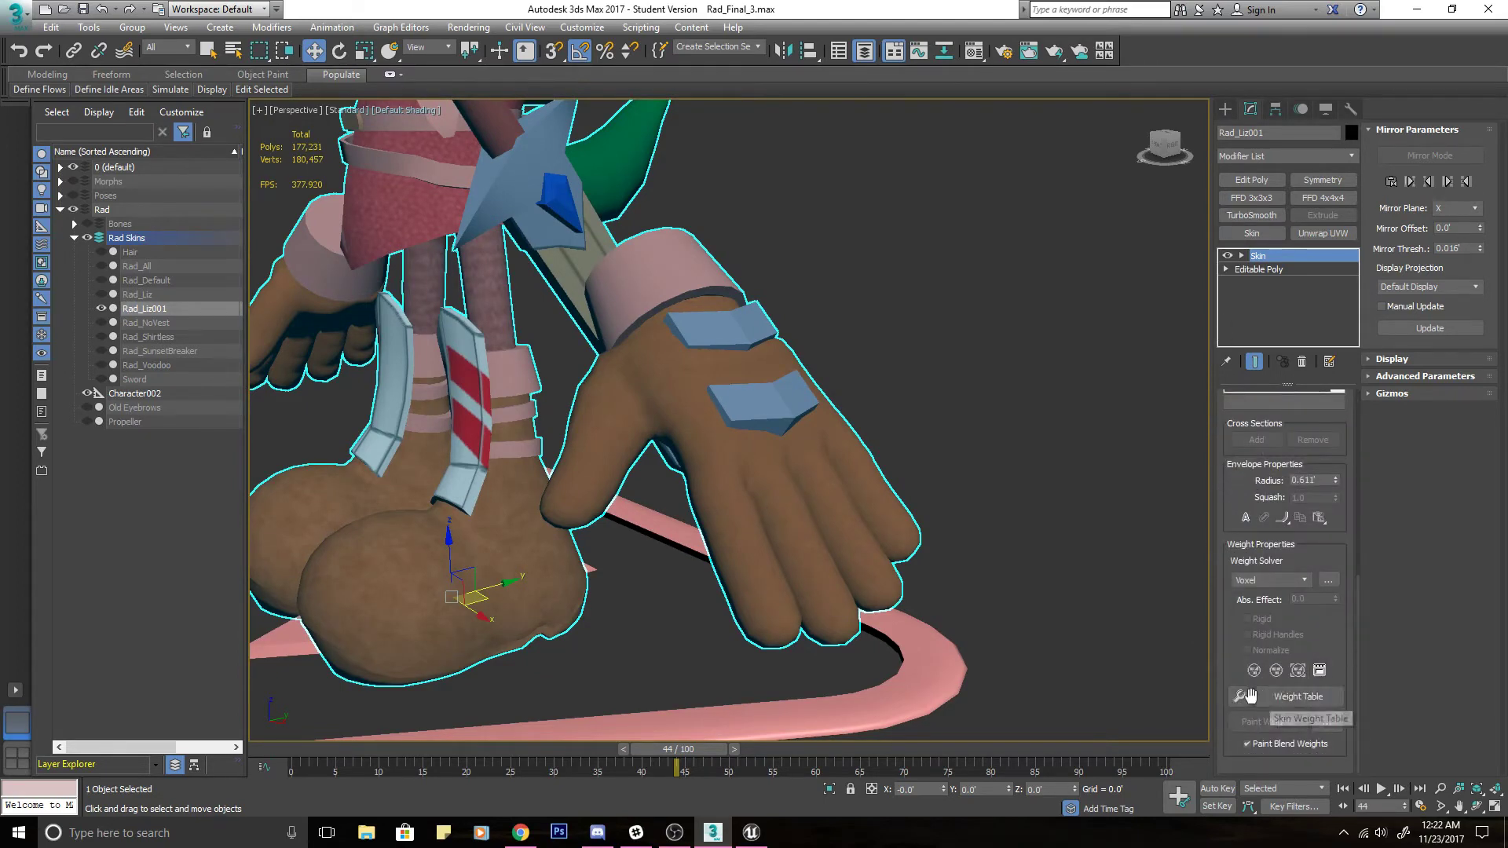
{"action": "left_click", "coordinate": [1239, 696]}
{"action": "key", "text": "z"}
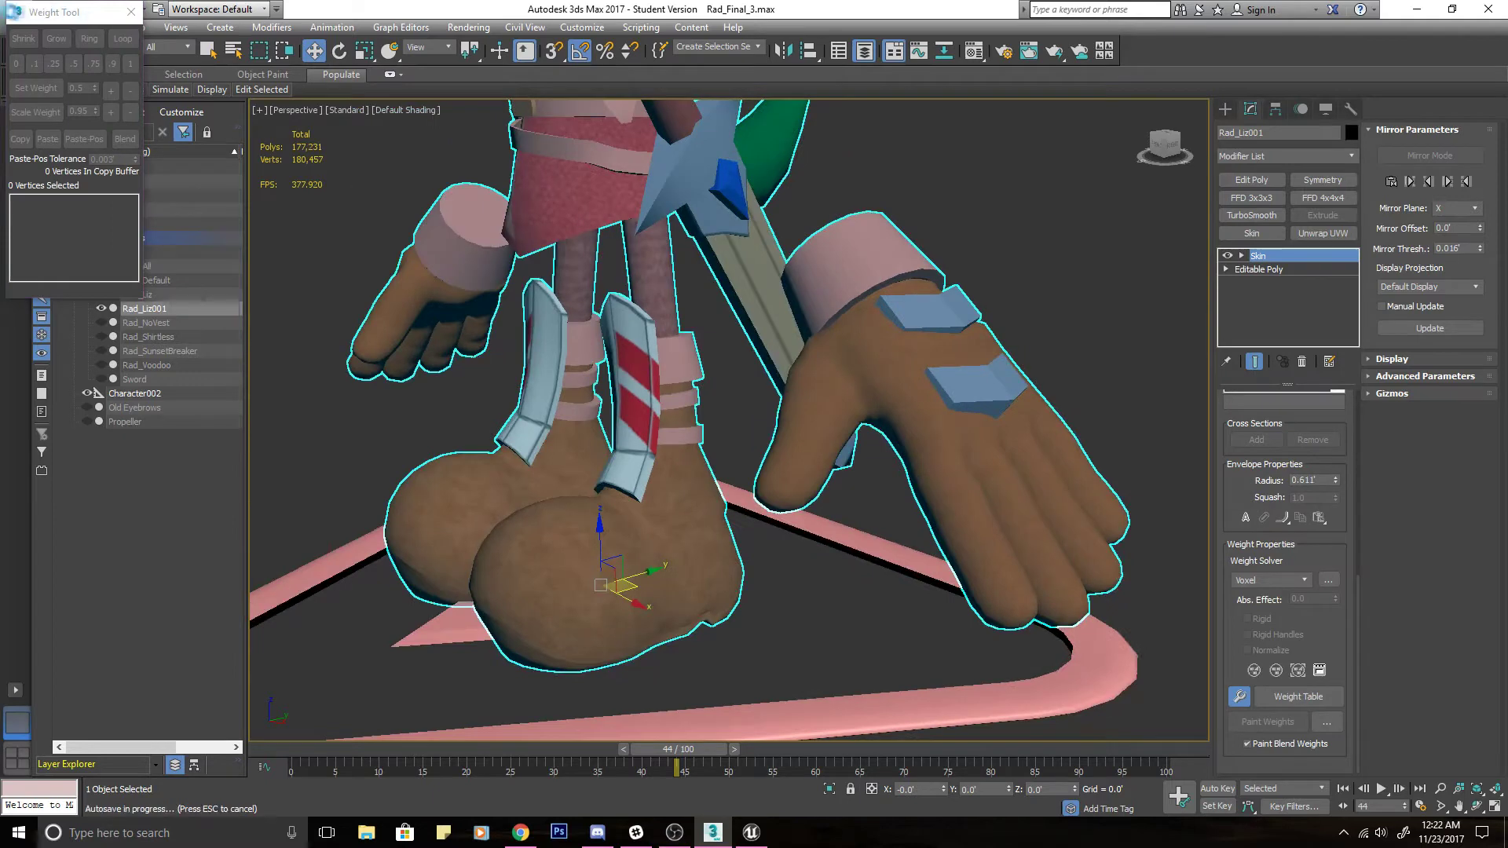
{"action": "left_click_drag", "start_coordinate": [57, 13], "coordinate": [360, 290]}
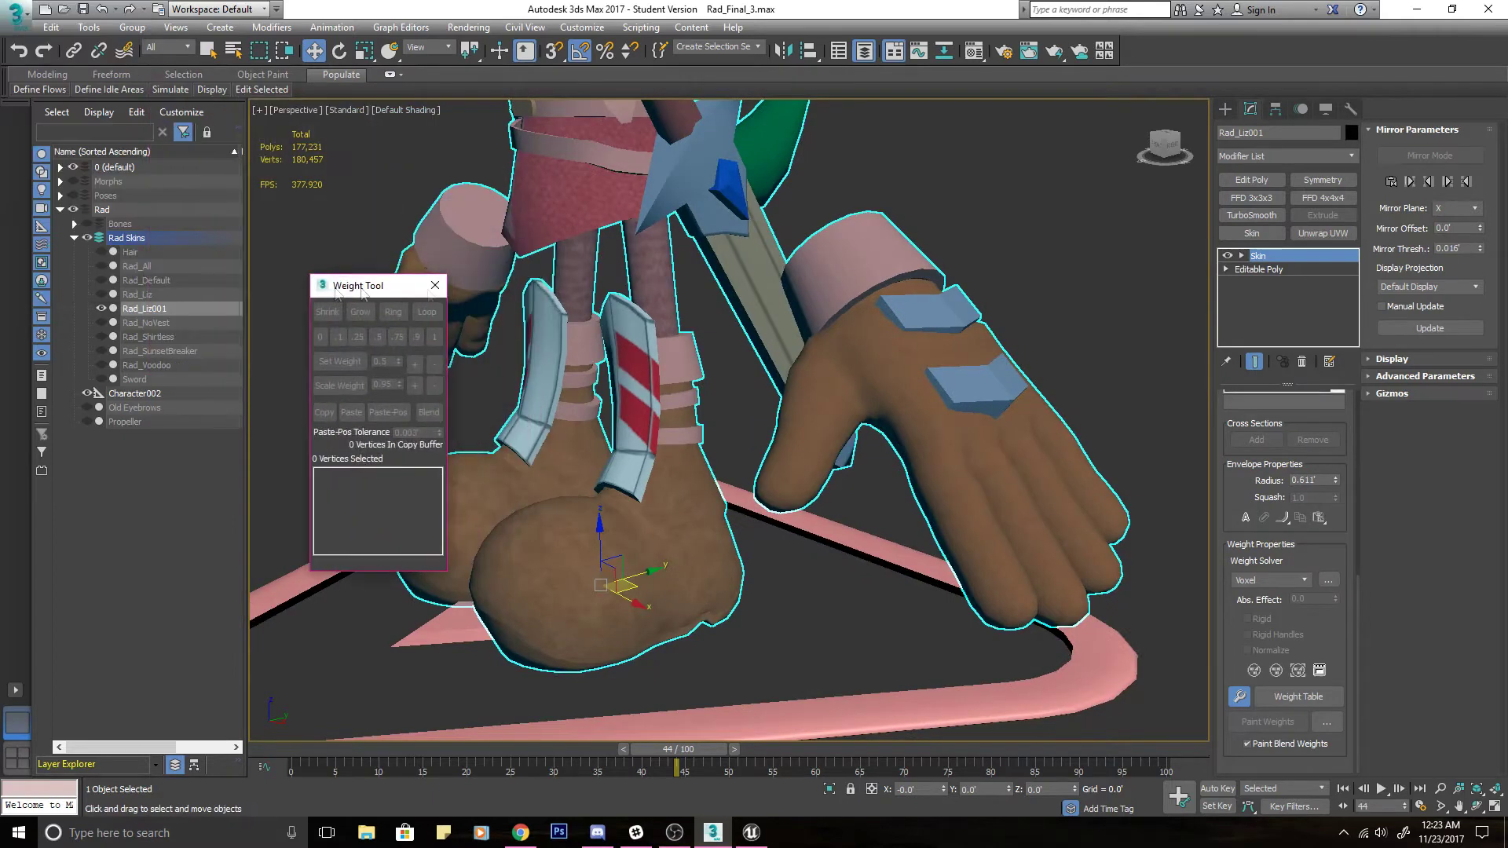
{"action": "scroll", "coordinate": [1301, 416], "scroll_direction": "up", "scroll_amount": 10}
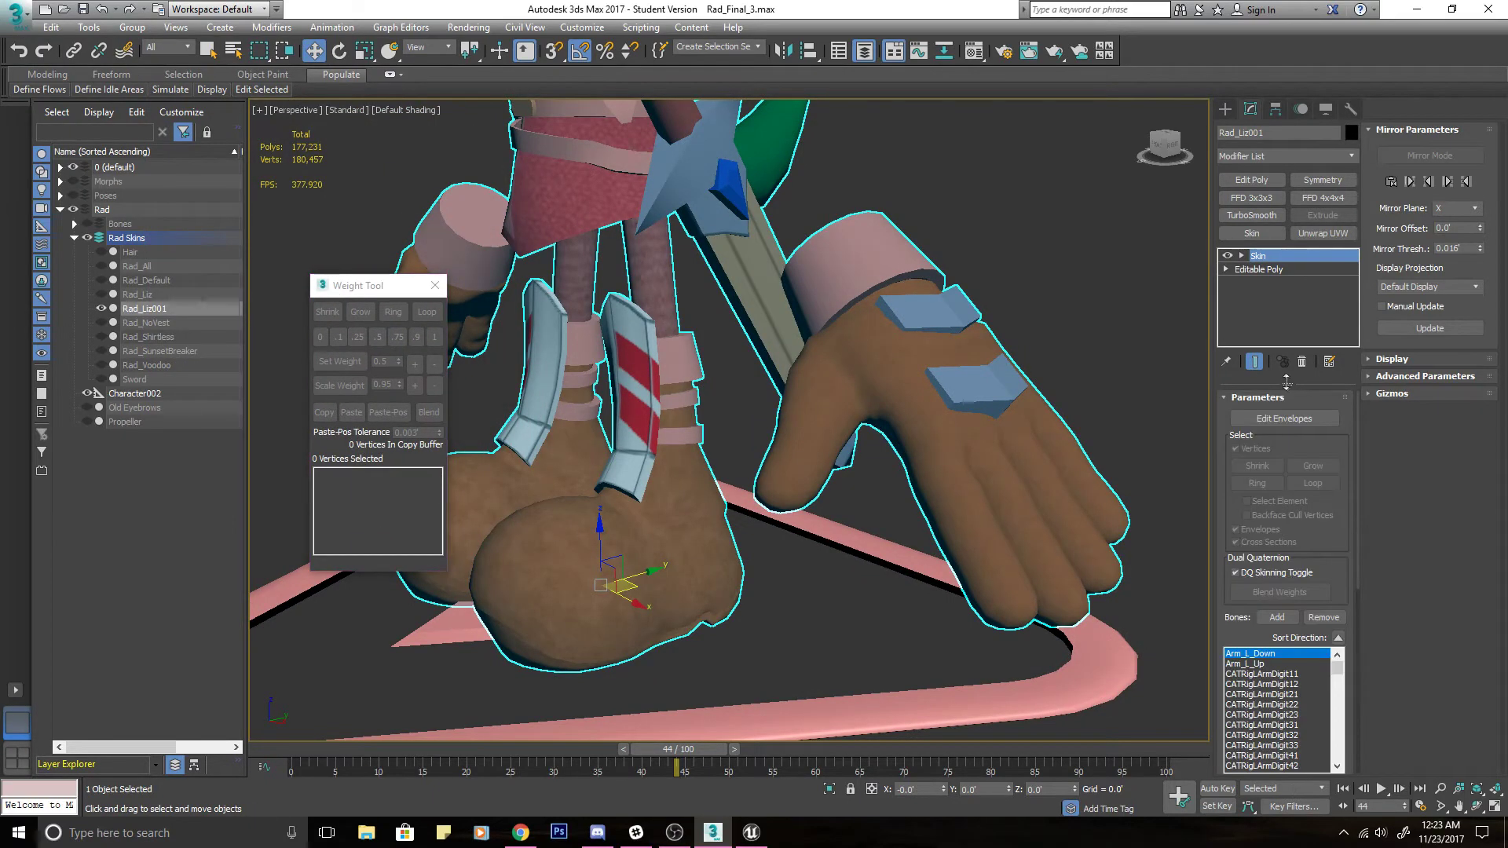
Enter envelope editing on Rad_Liz001 and inspect the weights of the left hand's finger bones, including CATRigLArmDigit23, 22, 21 and 31.
{"action": "left_click", "coordinate": [1283, 418]}
{"action": "left_click", "coordinate": [978, 575]}
{"action": "scroll", "coordinate": [980, 522], "scroll_direction": "up", "scroll_amount": 4}
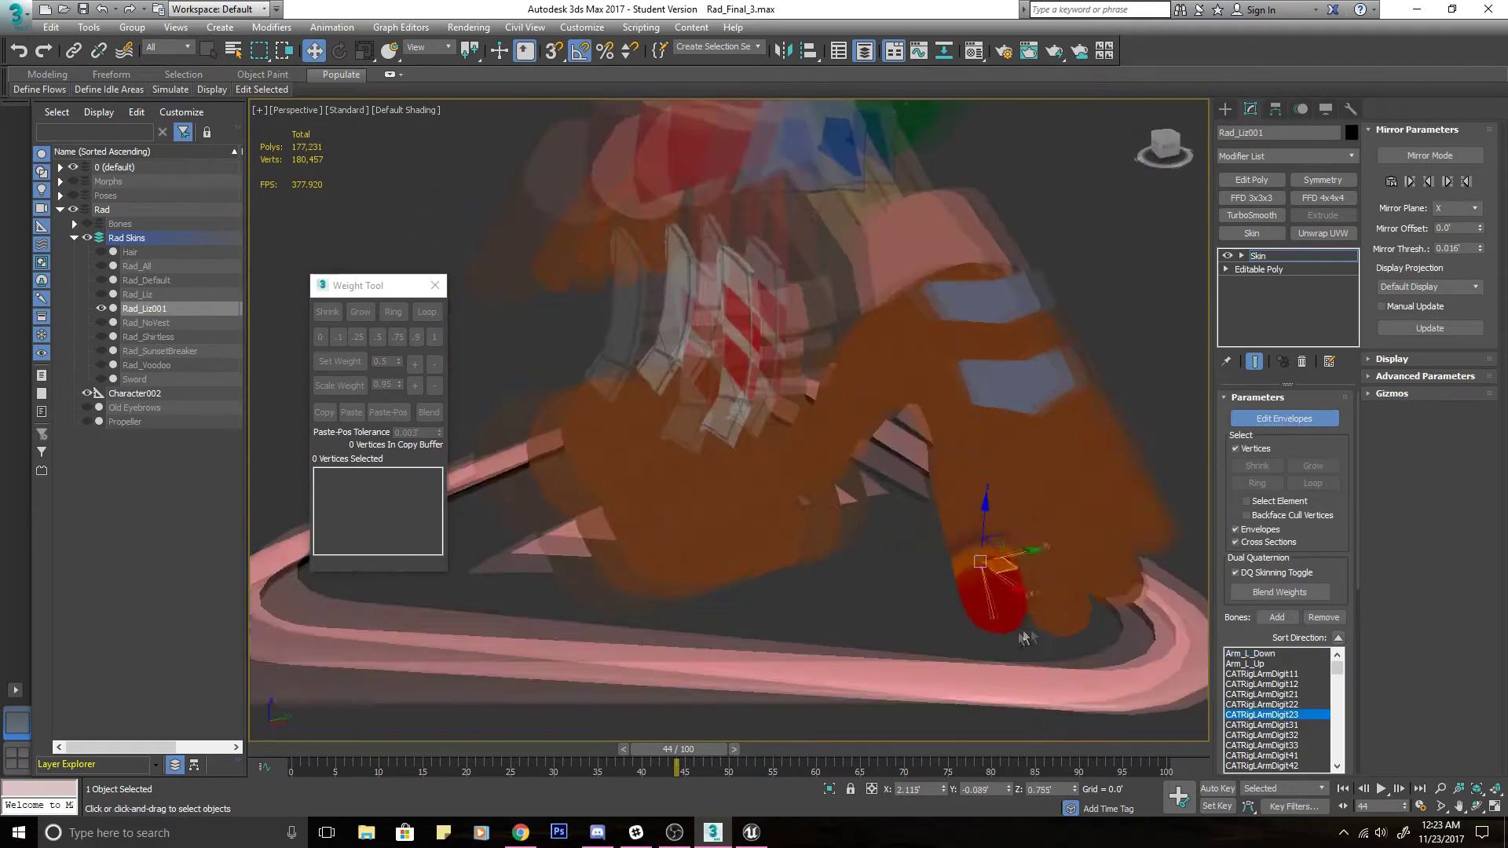
{"action": "left_click", "coordinate": [973, 537]}
{"action": "left_click", "coordinate": [955, 437]}
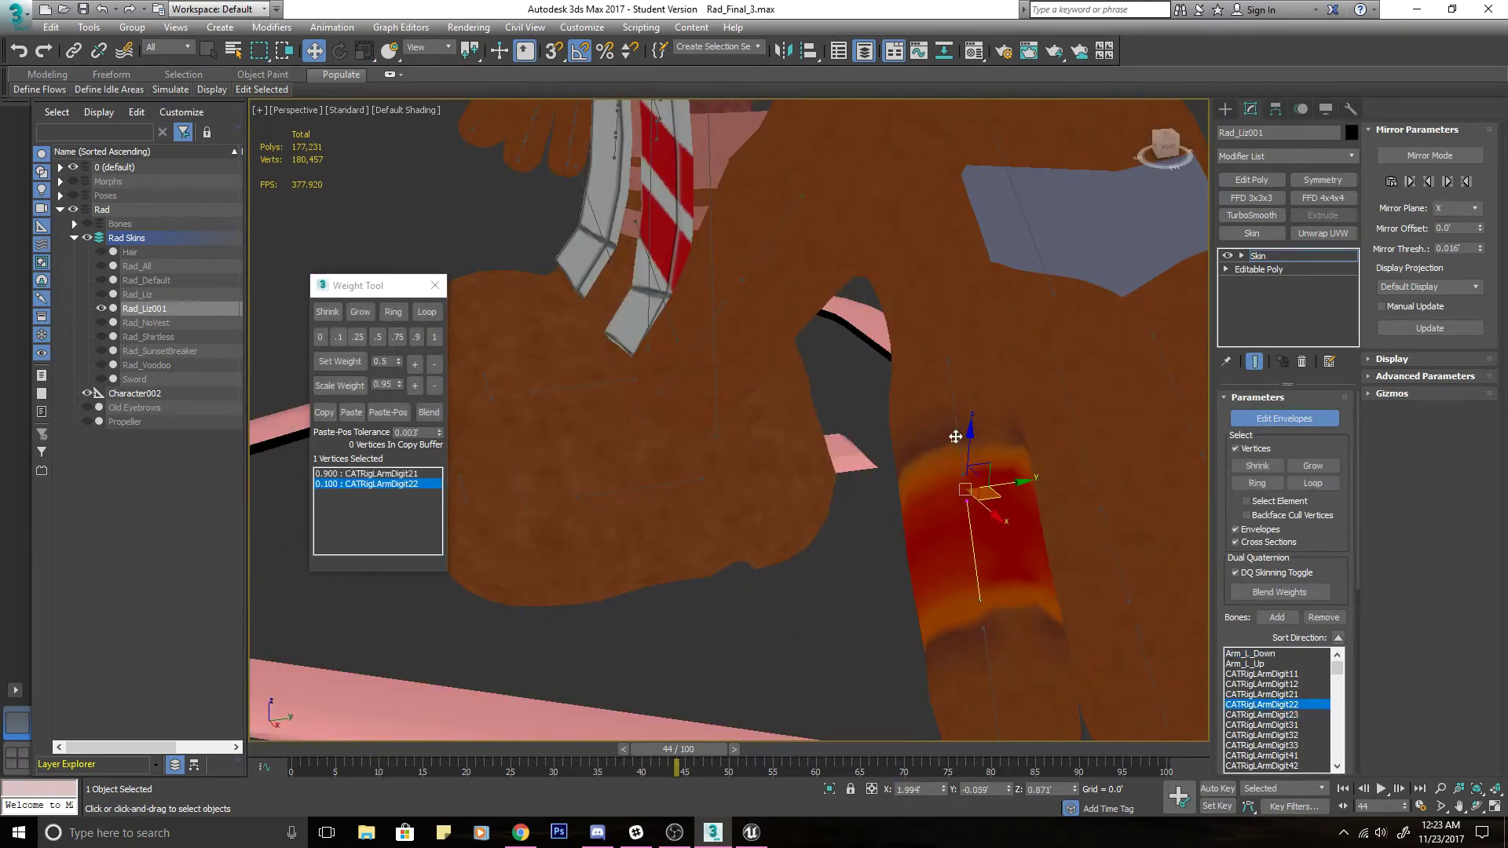
{"action": "left_click", "coordinate": [957, 414]}
{"action": "middle_click_drag", "start_coordinate": [1144, 444], "coordinate": [983, 446]}
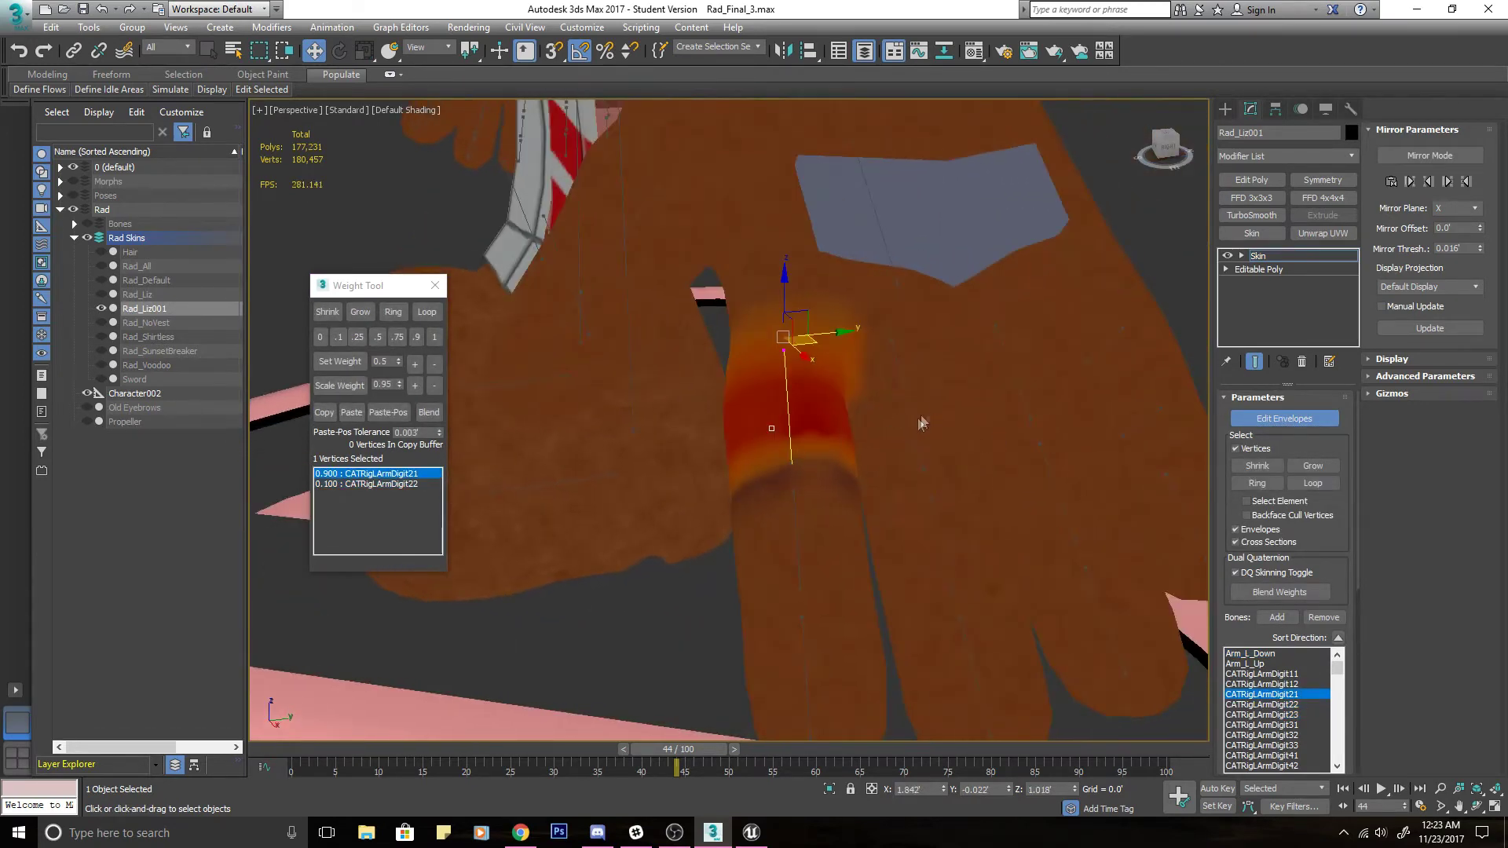
{"action": "left_click", "coordinate": [974, 420]}
{"action": "left_click", "coordinate": [1098, 353]}
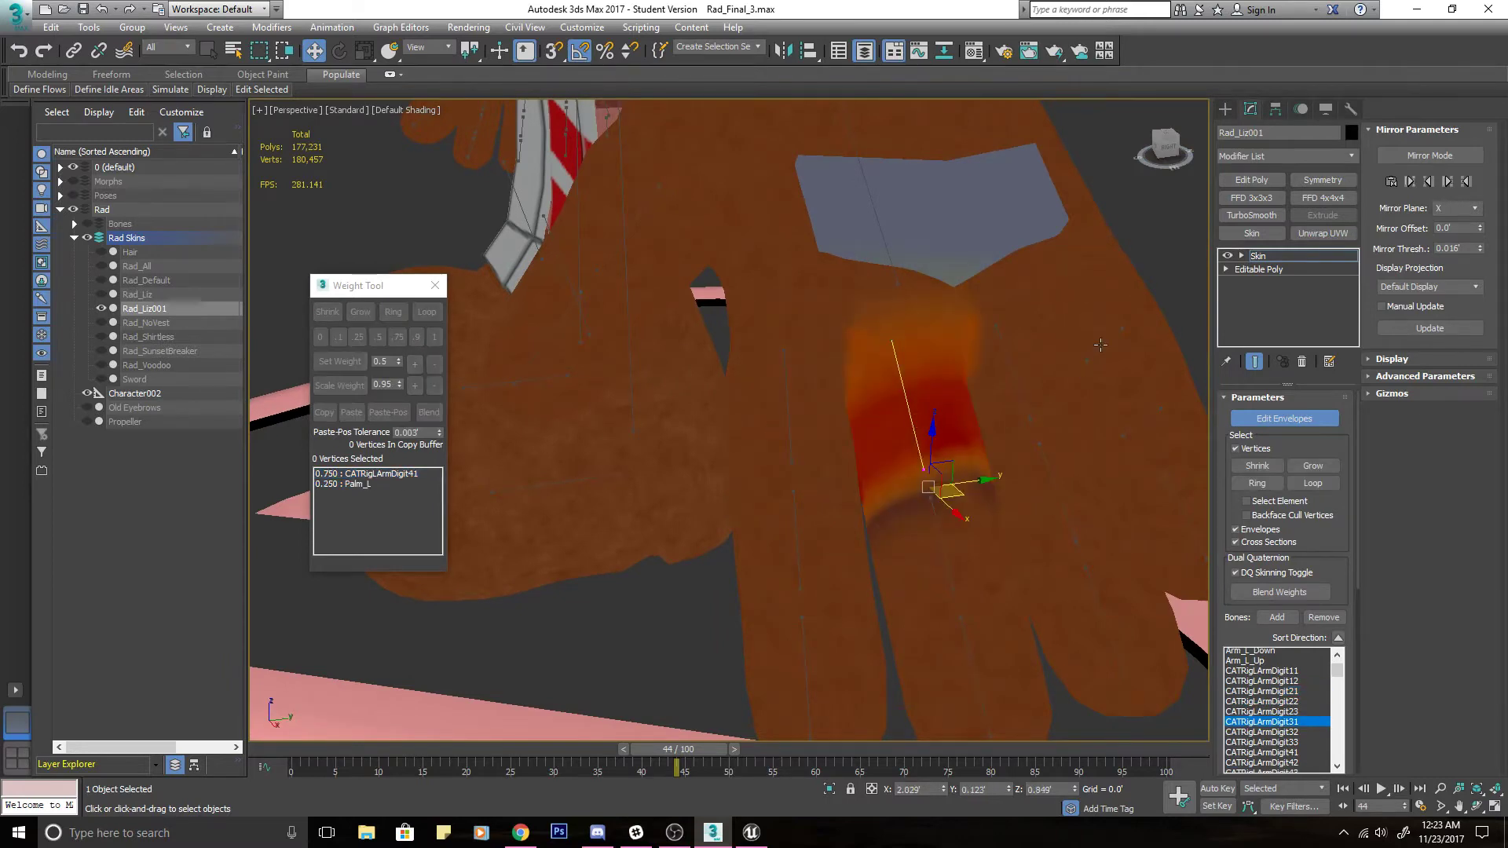
Turn on edged faces and inspect the bone weights of a corner vertex on the left hand's armour plate.
{"action": "middle_click_drag", "start_coordinate": [870, 331], "coordinate": [902, 721]}
{"action": "scroll", "coordinate": [870, 574], "scroll_direction": "down", "scroll_amount": 3}
{"action": "middle_click_drag", "start_coordinate": [869, 574], "coordinate": [904, 614], "text": "alt"}
{"action": "scroll", "coordinate": [904, 619], "scroll_direction": "up", "scroll_amount": 4}
{"action": "key", "text": "F4"}
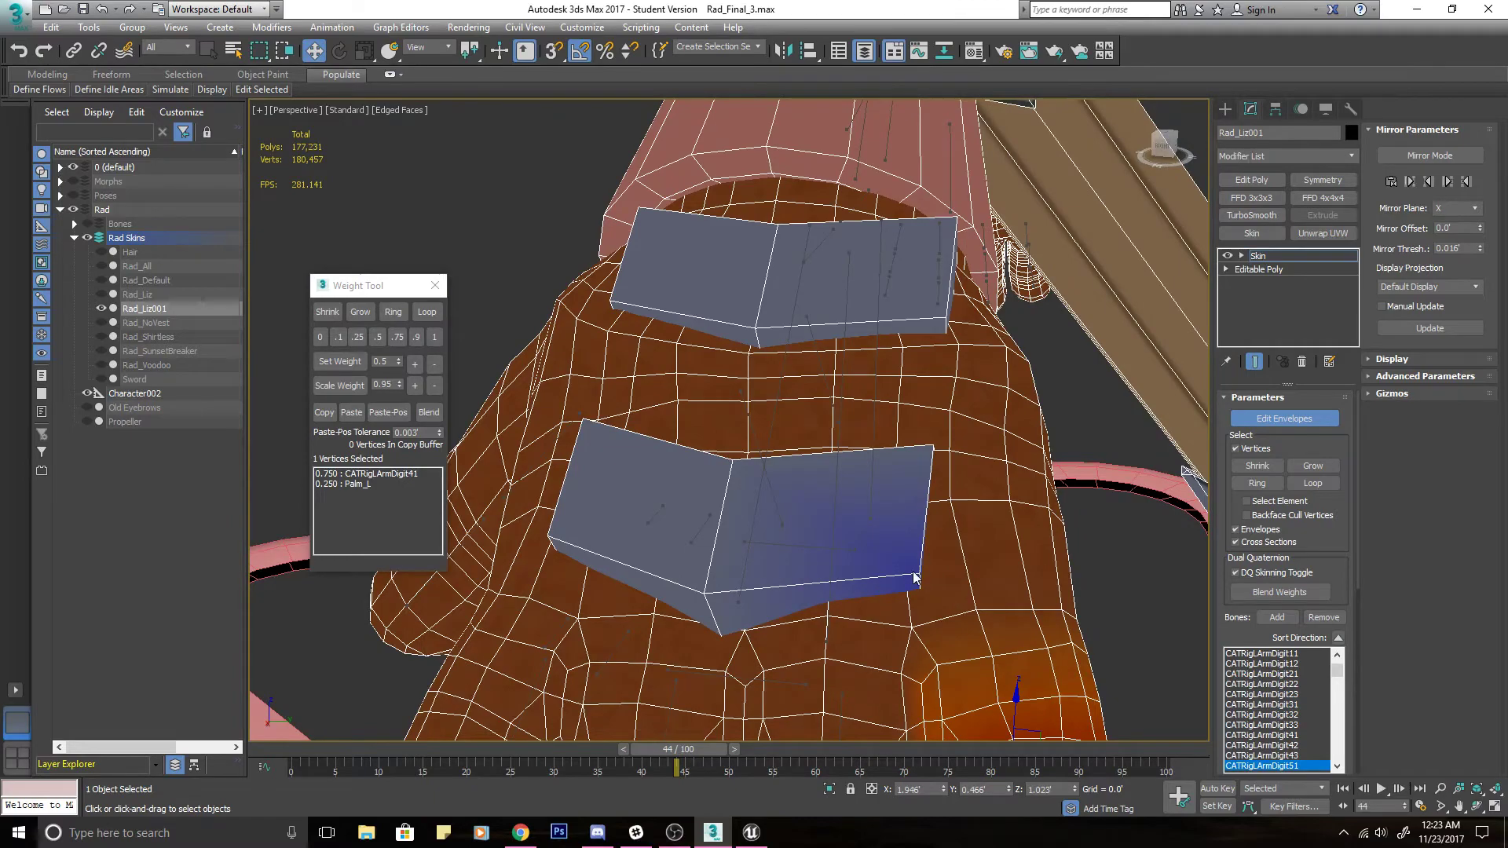
{"action": "left_click", "coordinate": [350, 485]}
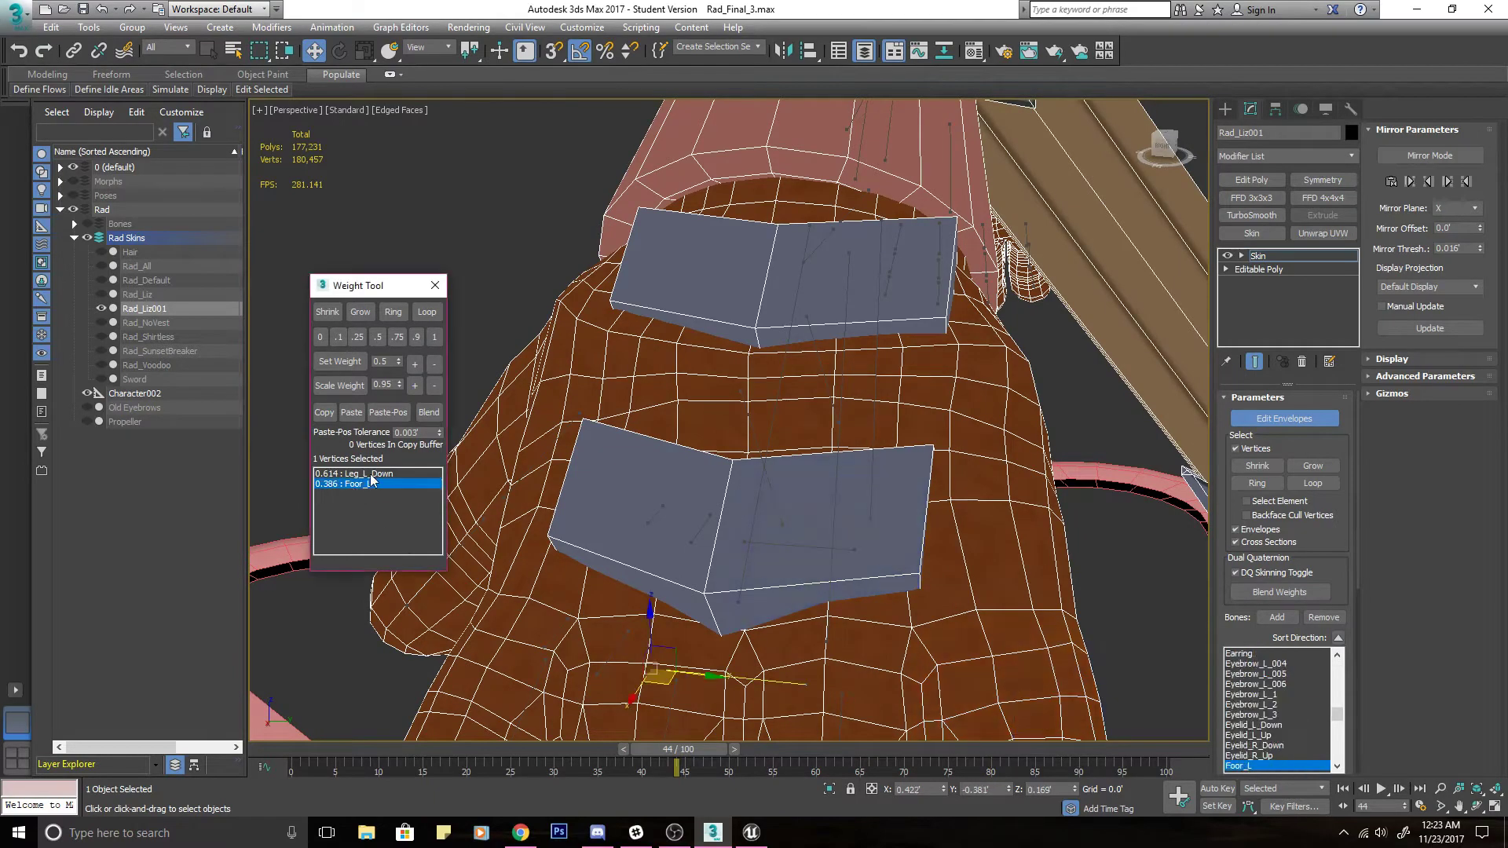
Inspect the influence of the Leg_L_Down and Foor_L bones on the left leg and foot.
{"action": "scroll", "coordinate": [676, 471], "scroll_direction": "down", "scroll_amount": 4}
{"action": "middle_click_drag", "start_coordinate": [685, 456], "coordinate": [786, 498], "text": "alt"}
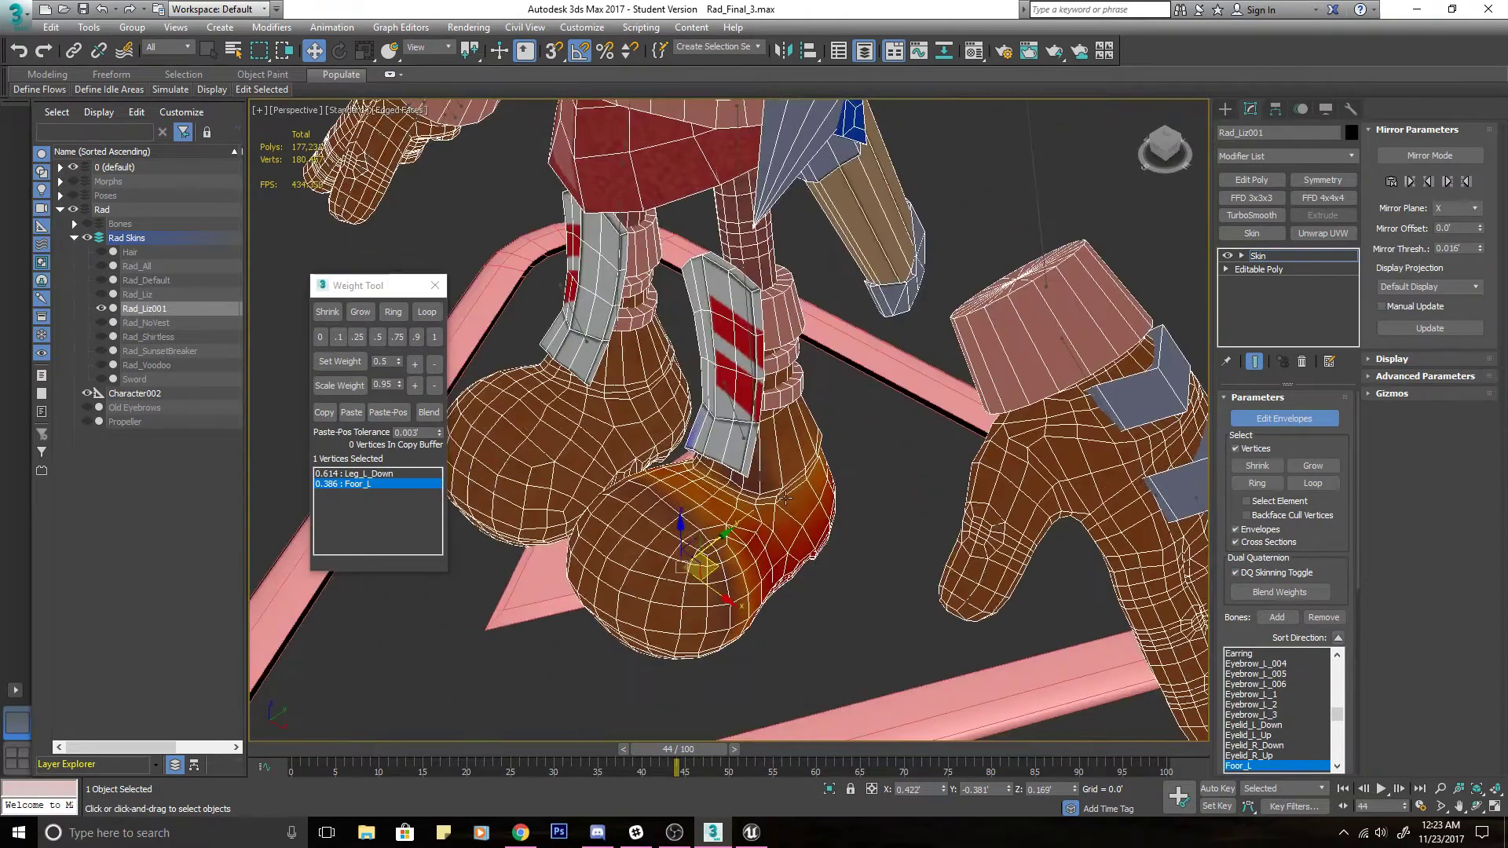
{"action": "left_click", "coordinate": [374, 474]}
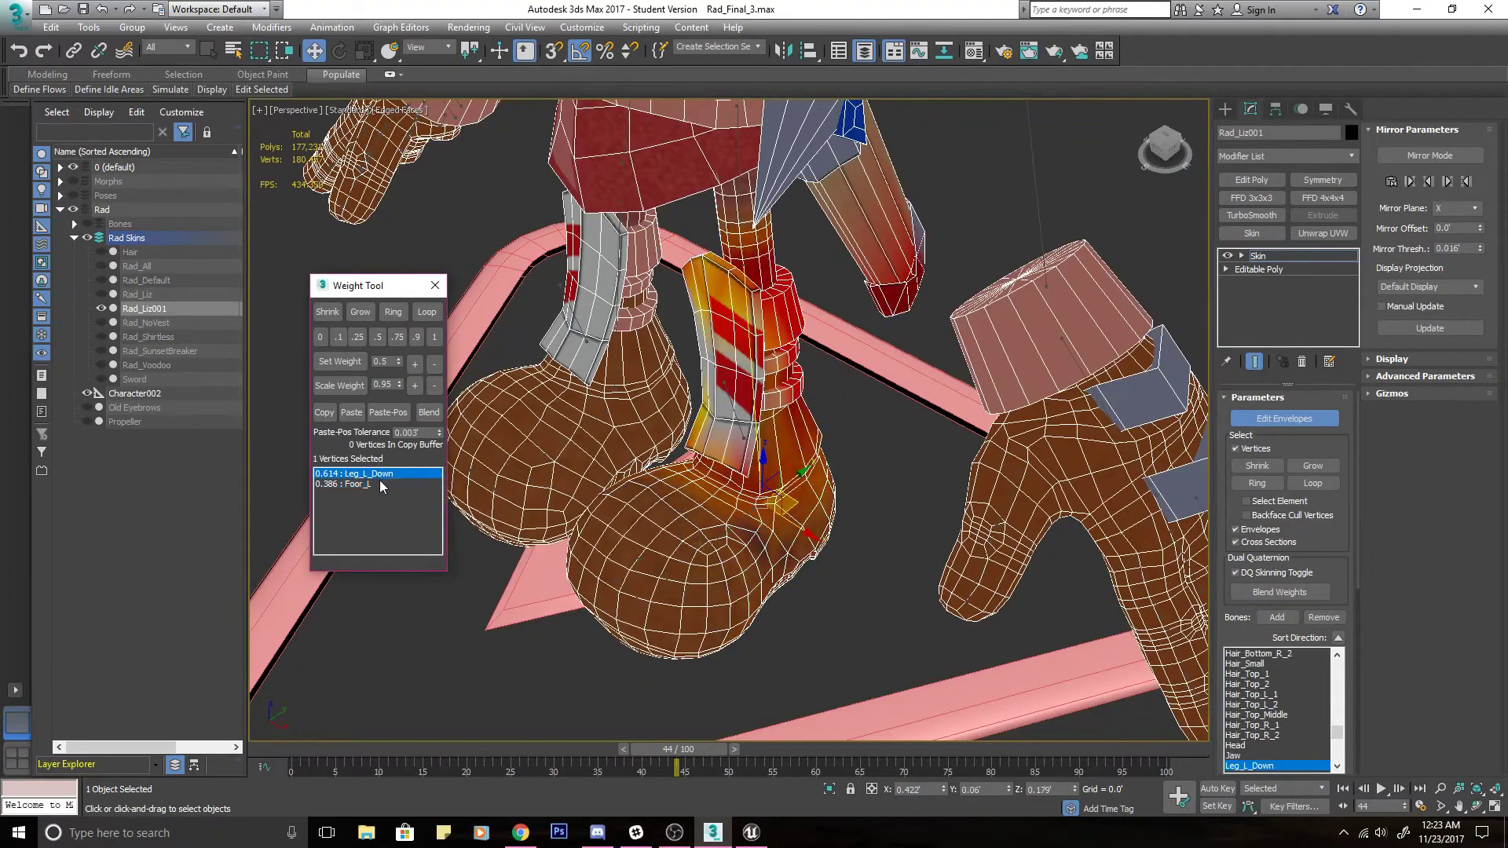
{"action": "left_click", "coordinate": [382, 484]}
{"action": "middle_click_drag", "start_coordinate": [825, 526], "coordinate": [879, 544], "text": "alt"}
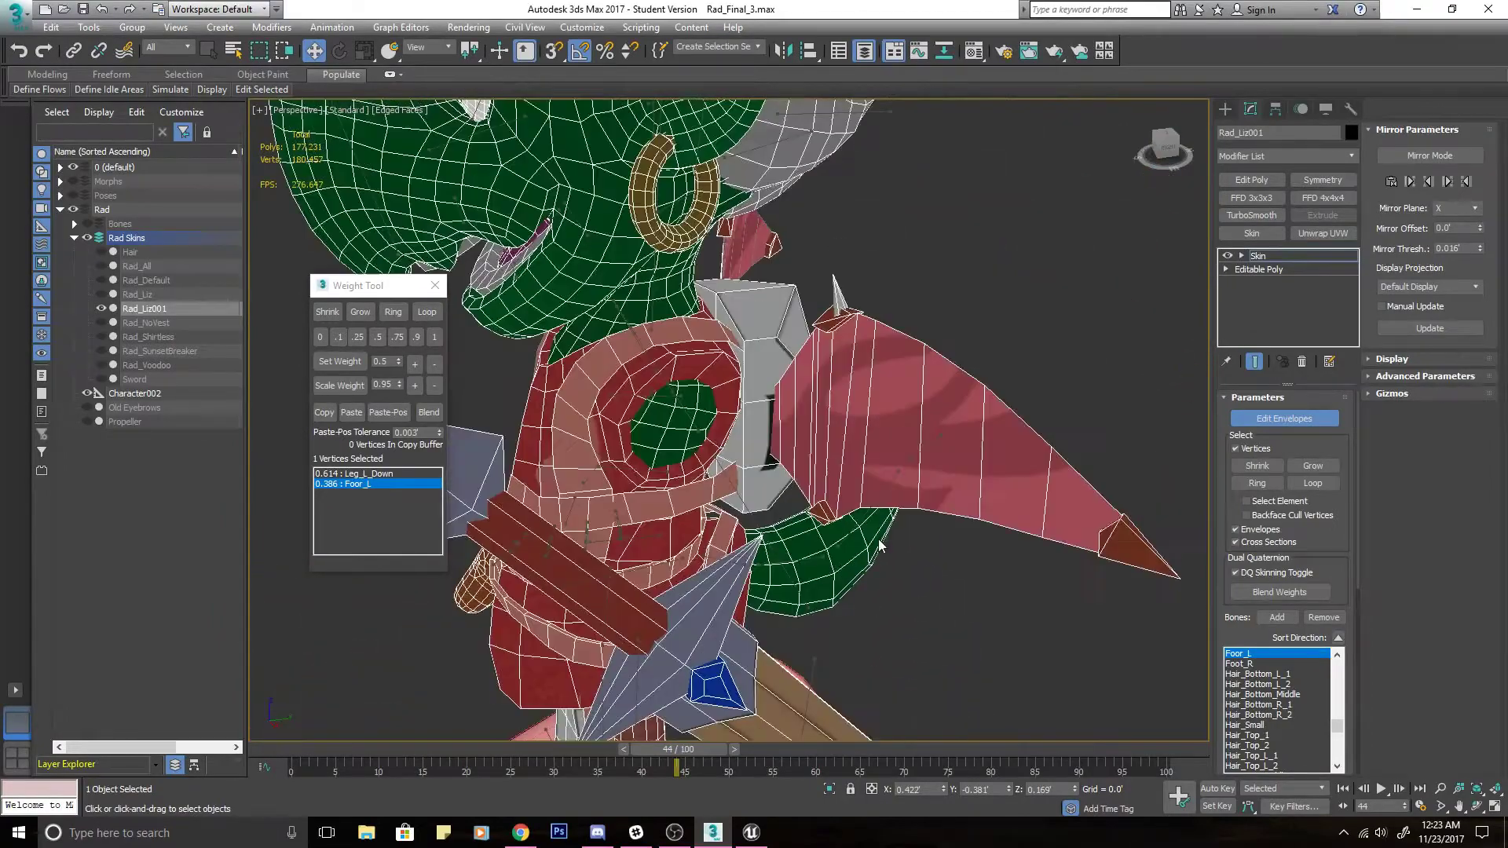
Inspect the weights of the Hair_Top and Eyebrow_L_1 bones around the hair and forehead gem, and leave envelope editing.
{"action": "left_click", "coordinate": [846, 538]}
{"action": "middle_click_drag", "start_coordinate": [820, 357], "coordinate": [677, 338], "text": "alt"}
{"action": "left_click", "coordinate": [727, 336]}
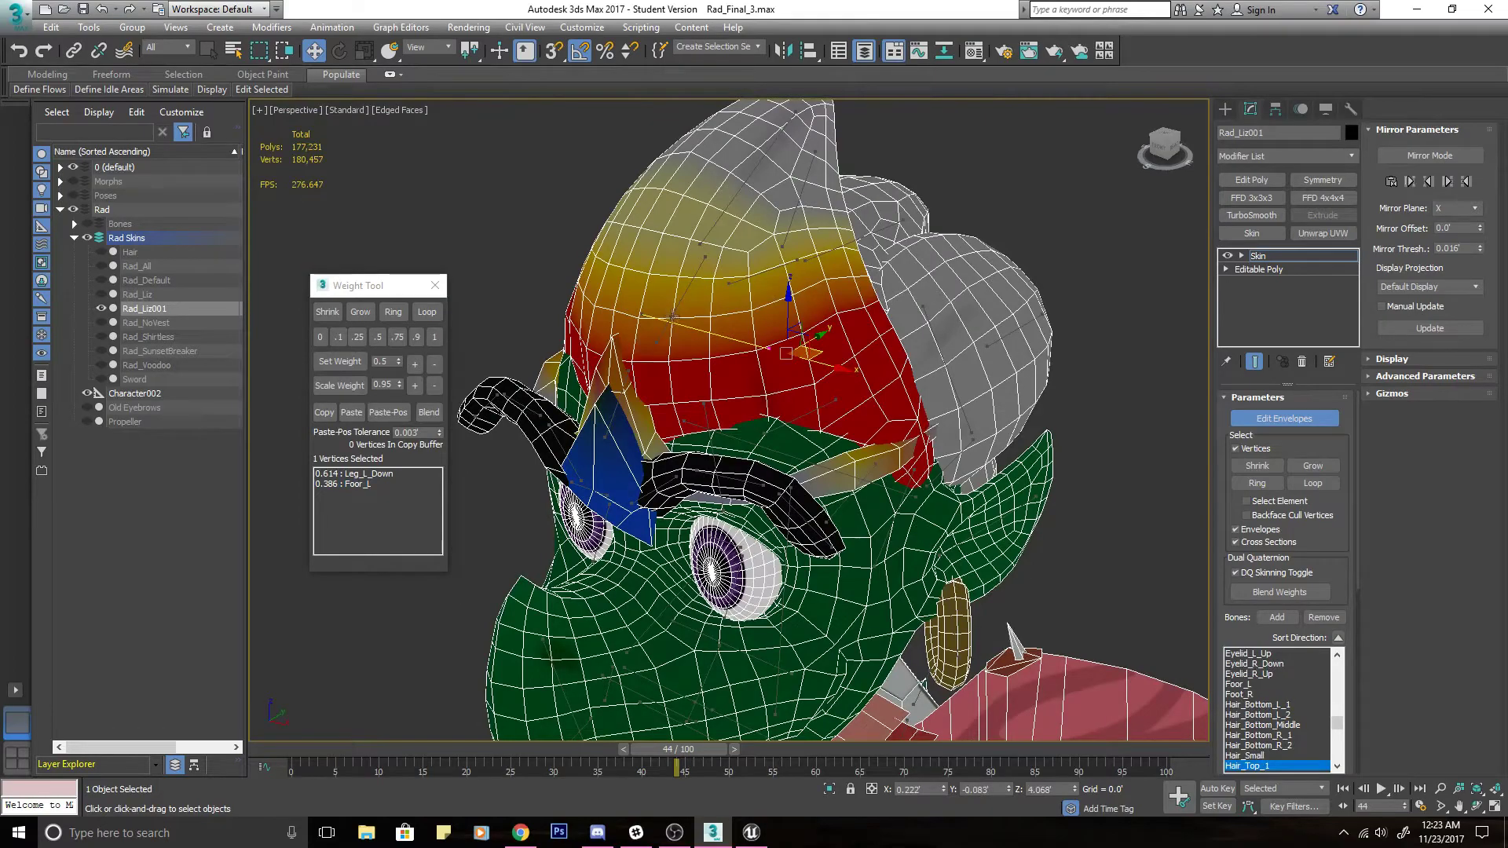
{"action": "left_click", "coordinate": [695, 307]}
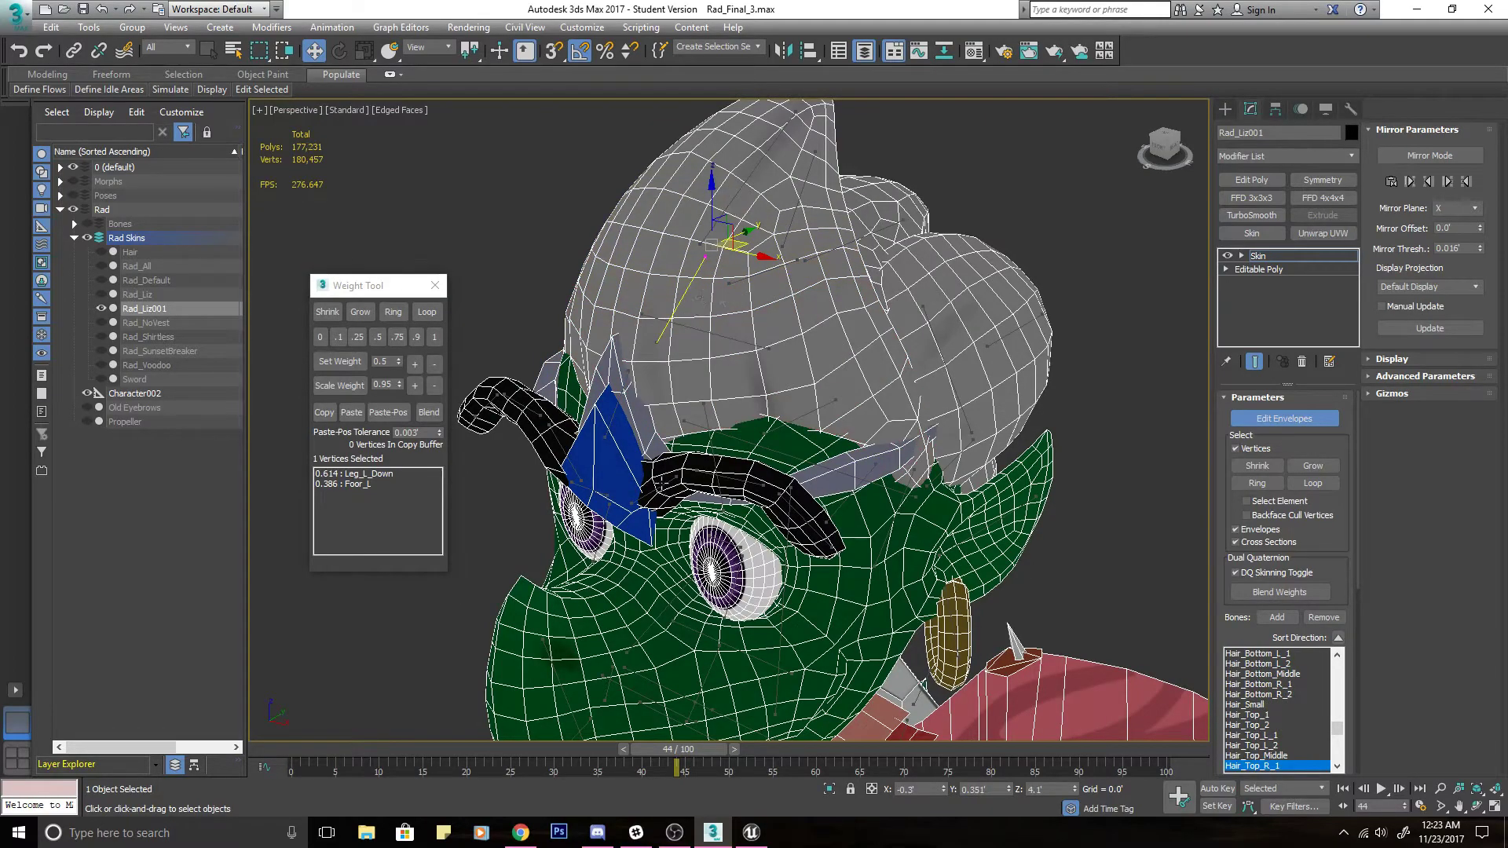
{"action": "left_click", "coordinate": [652, 487]}
{"action": "middle_click_drag", "start_coordinate": [651, 487], "coordinate": [577, 518], "text": "alt"}
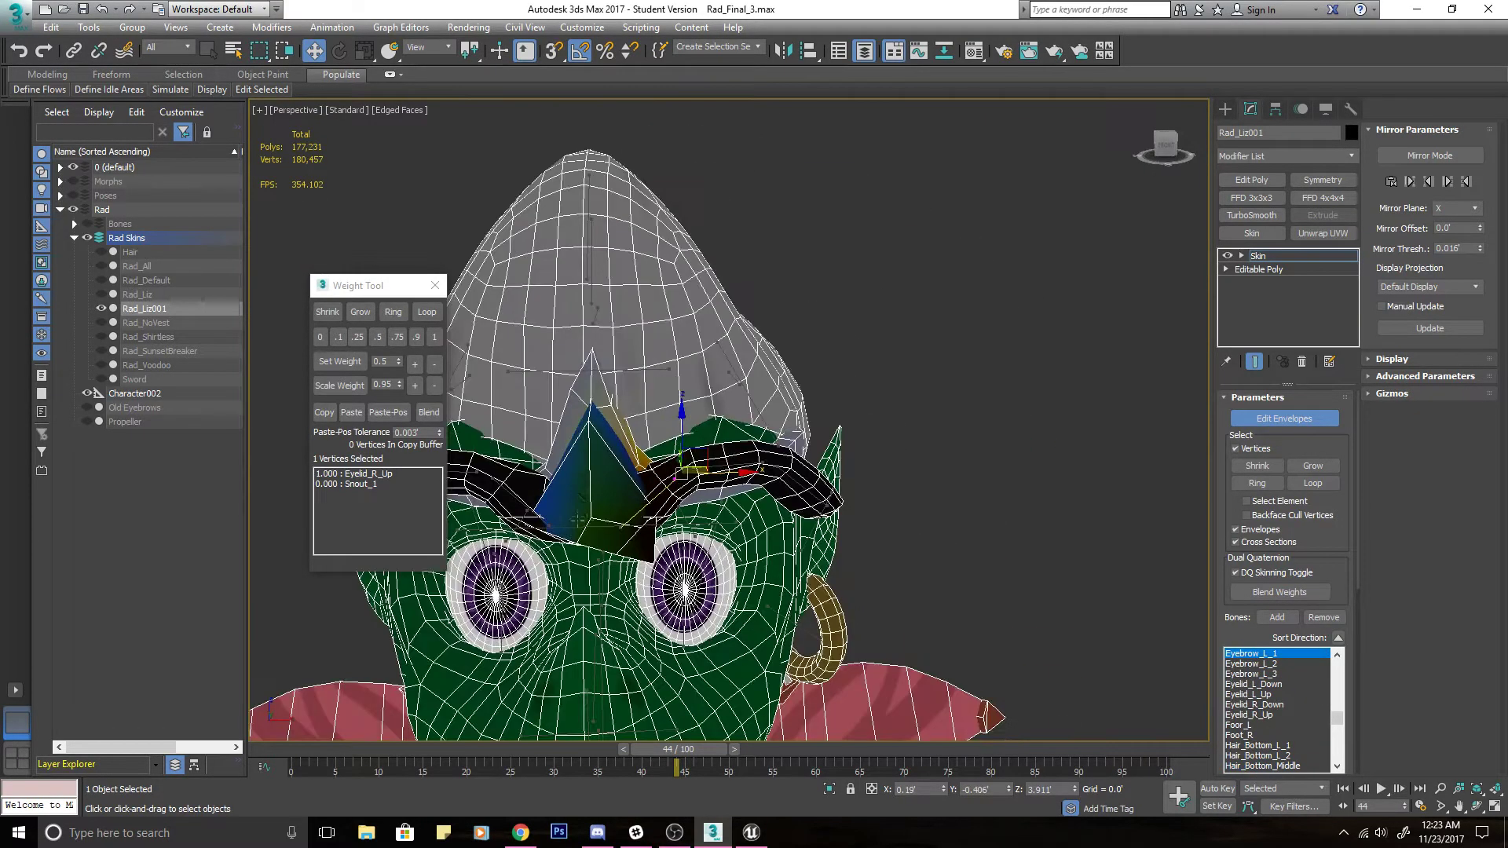
{"action": "scroll", "coordinate": [625, 472], "scroll_direction": "down", "scroll_amount": 8}
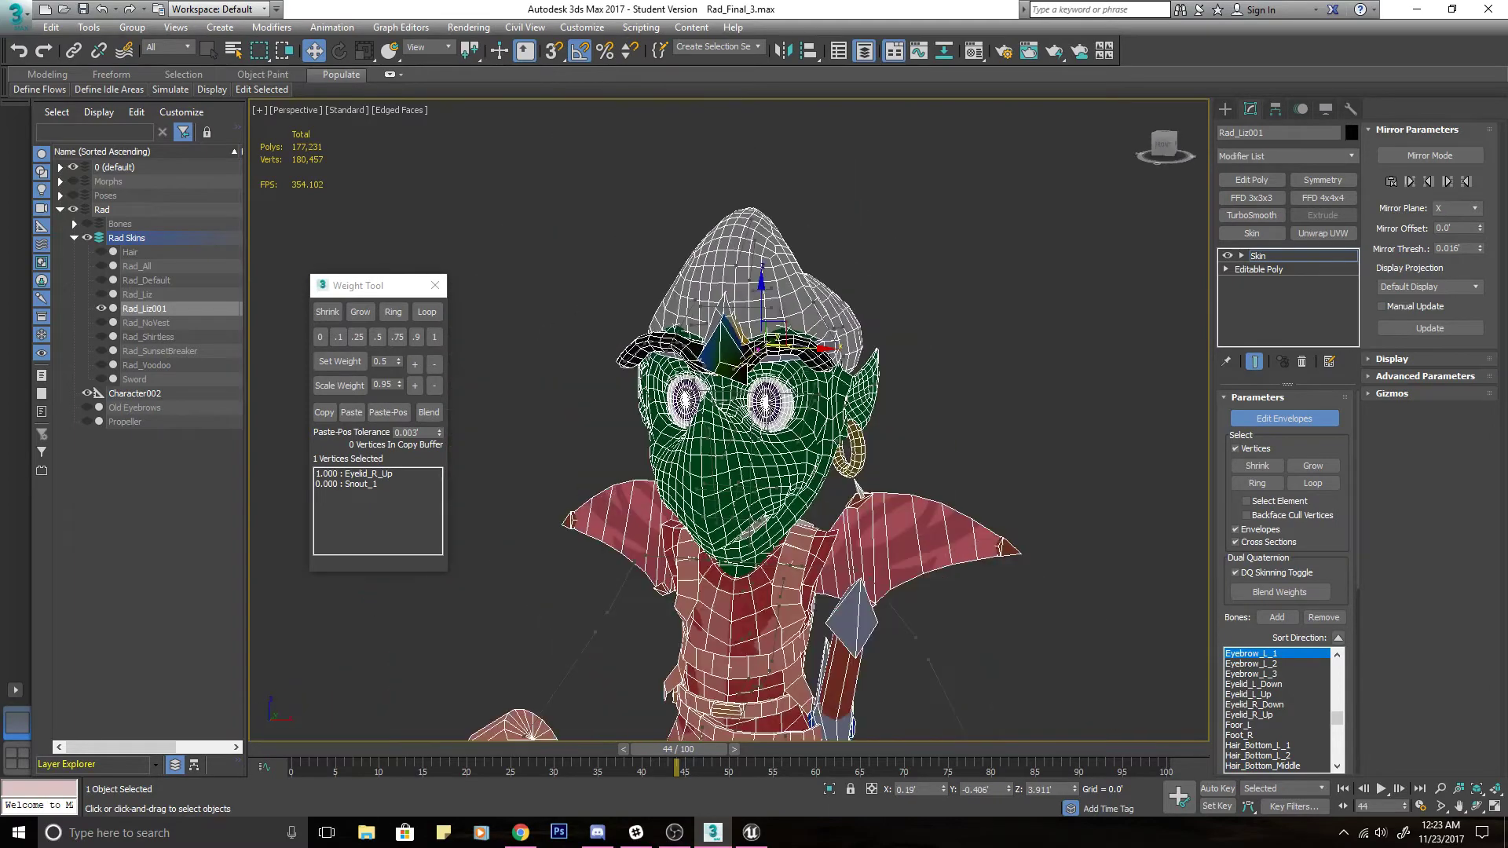
{"action": "scroll", "coordinate": [760, 300], "scroll_direction": "up", "scroll_amount": 3}
{"action": "middle_click_drag", "start_coordinate": [760, 424], "coordinate": [818, 446], "text": "alt"}
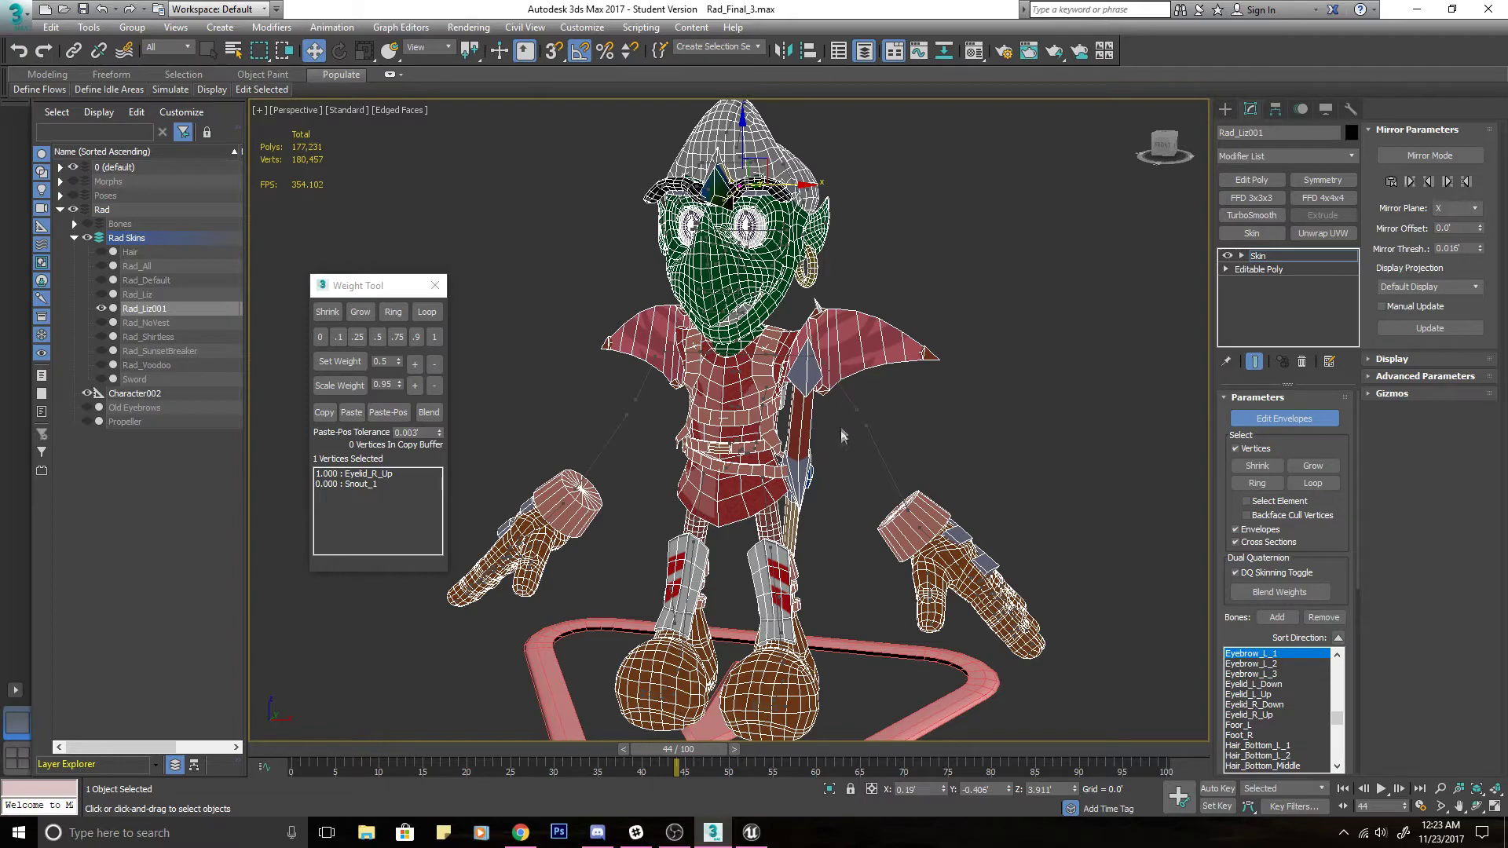
{"action": "left_click", "coordinate": [1297, 422]}
Select the Character002 rig base under the character and turn off edged faces.
{"action": "middle_click_drag", "start_coordinate": [1019, 542], "coordinate": [1007, 399]}
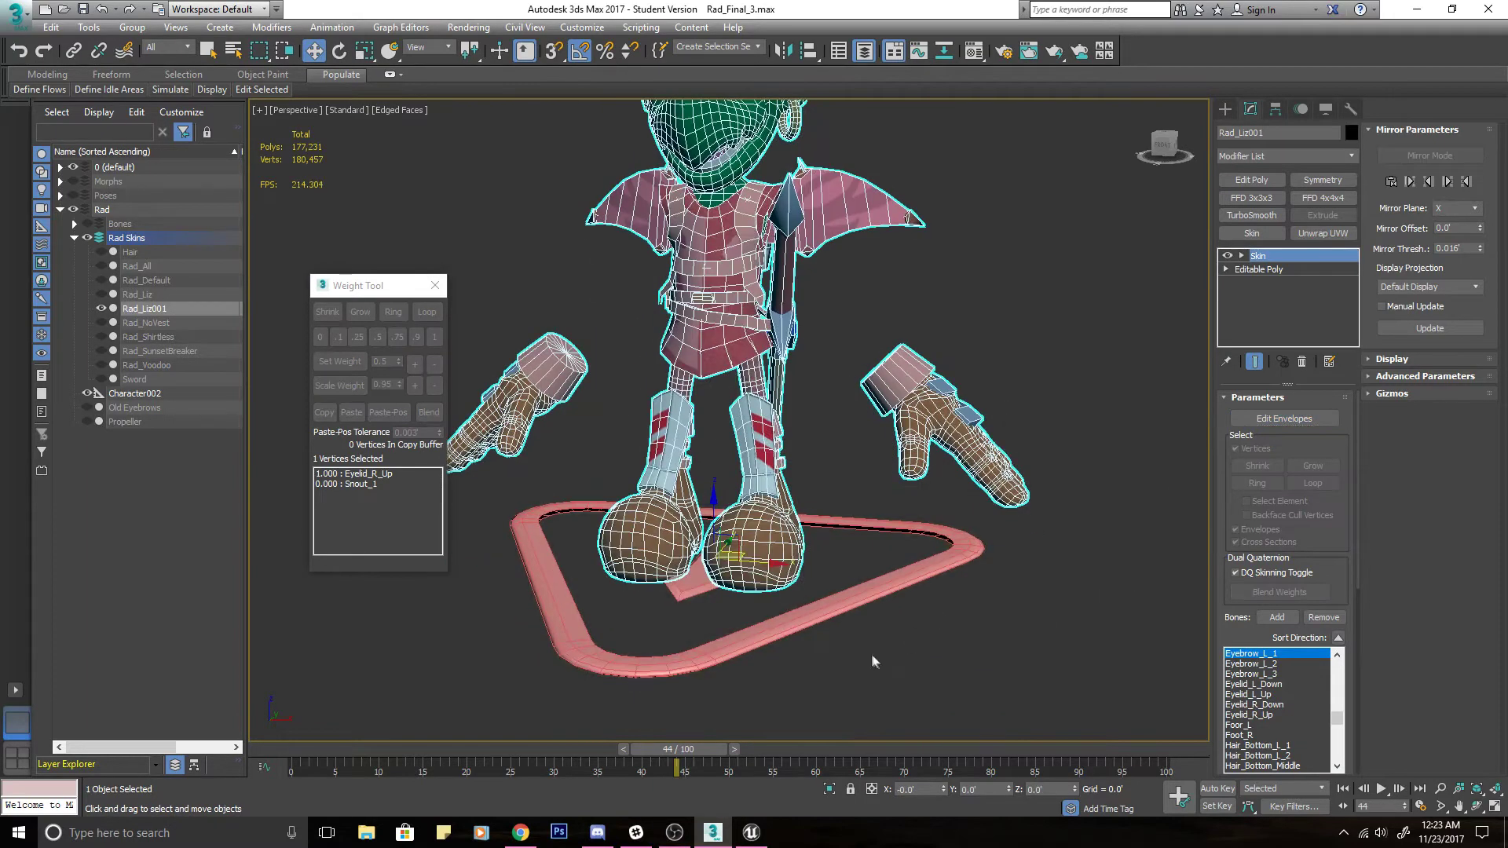
{"action": "left_click", "coordinate": [926, 567]}
{"action": "middle_click_drag", "start_coordinate": [936, 565], "coordinate": [889, 564], "text": "alt"}
{"action": "scroll", "coordinate": [889, 563], "scroll_direction": "down", "scroll_amount": 4}
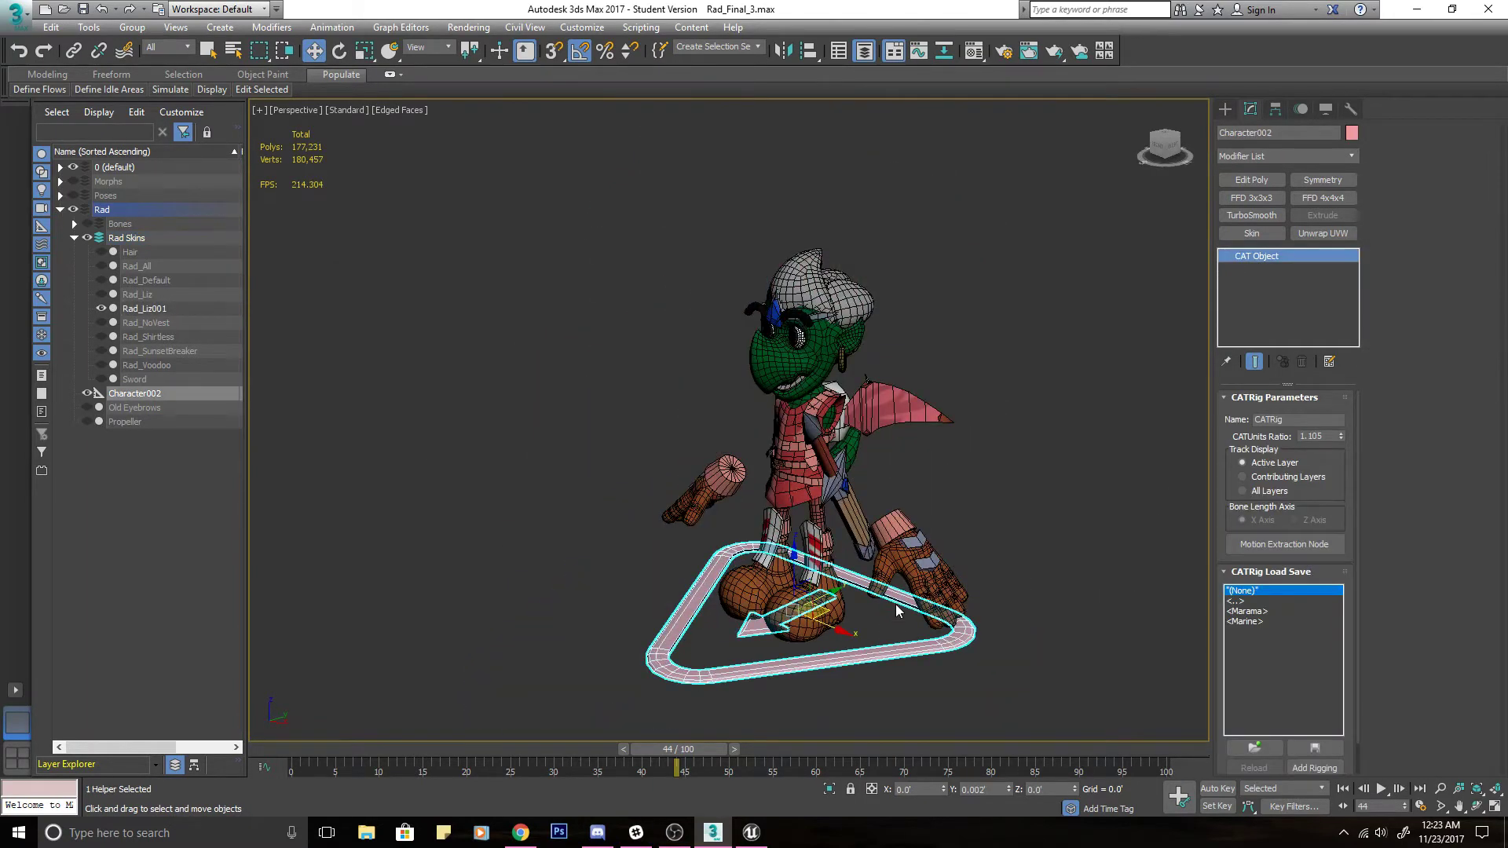
{"action": "key", "text": "F4"}
Set the Run_1 animation layer's global weight to 100 and play the animation.
{"action": "left_click", "coordinate": [1300, 109]}
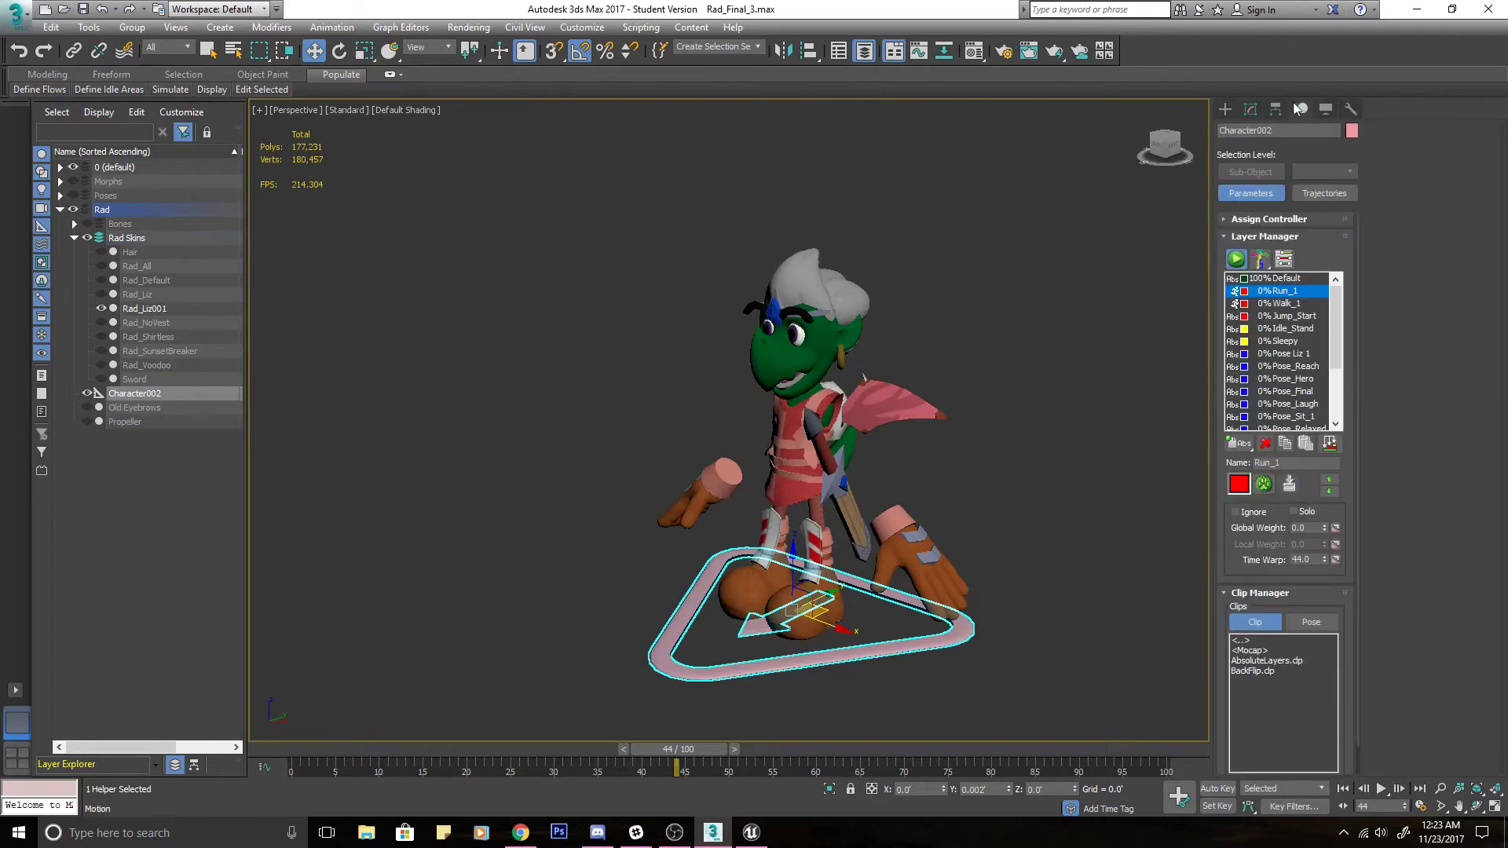
{"action": "left_click_drag", "start_coordinate": [1326, 529], "coordinate": [1326, 405]}
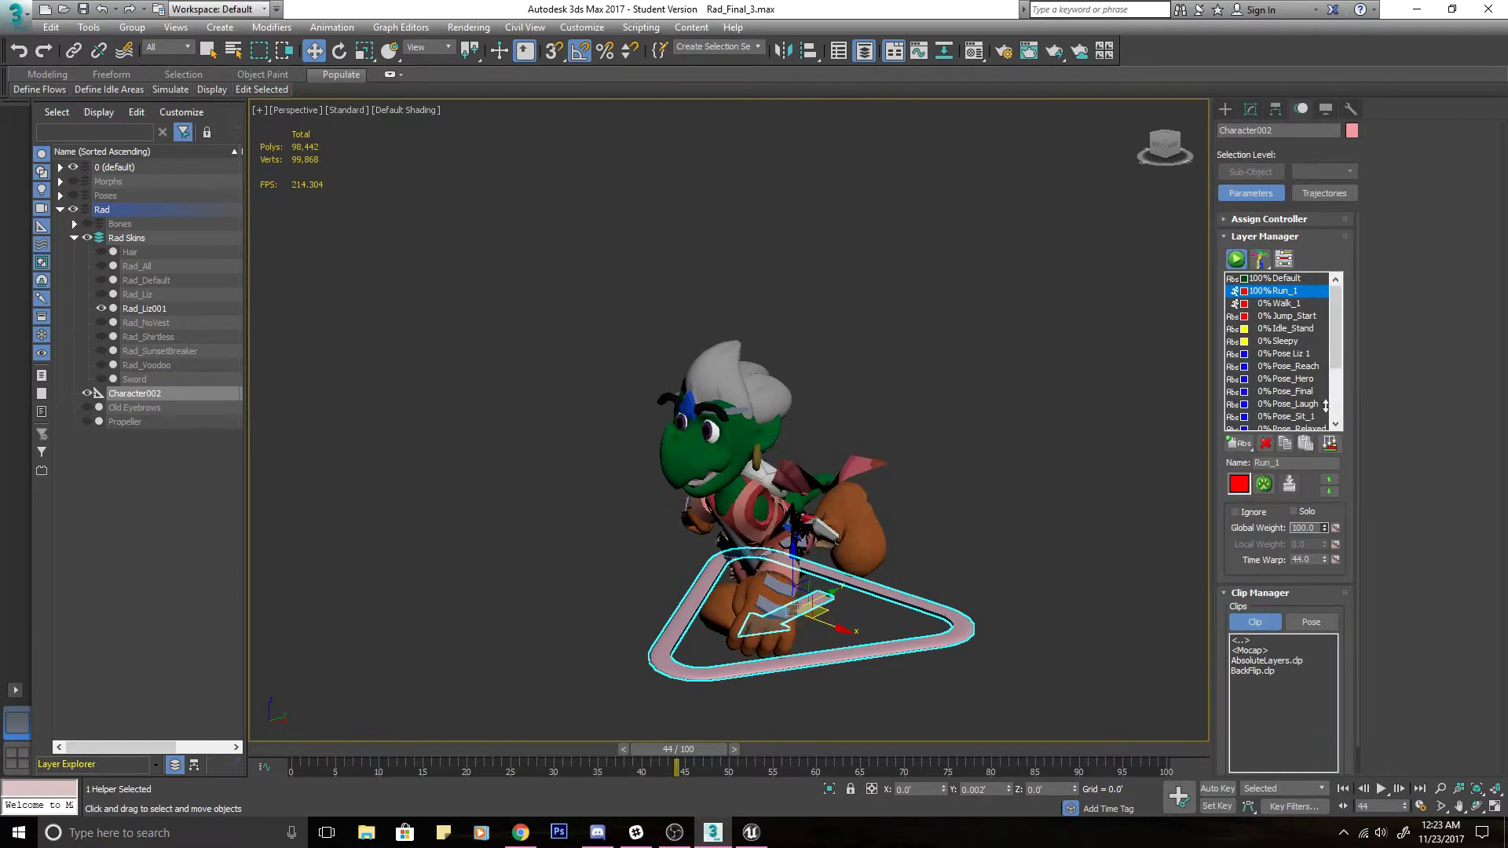
{"action": "left_click", "coordinate": [1381, 788]}
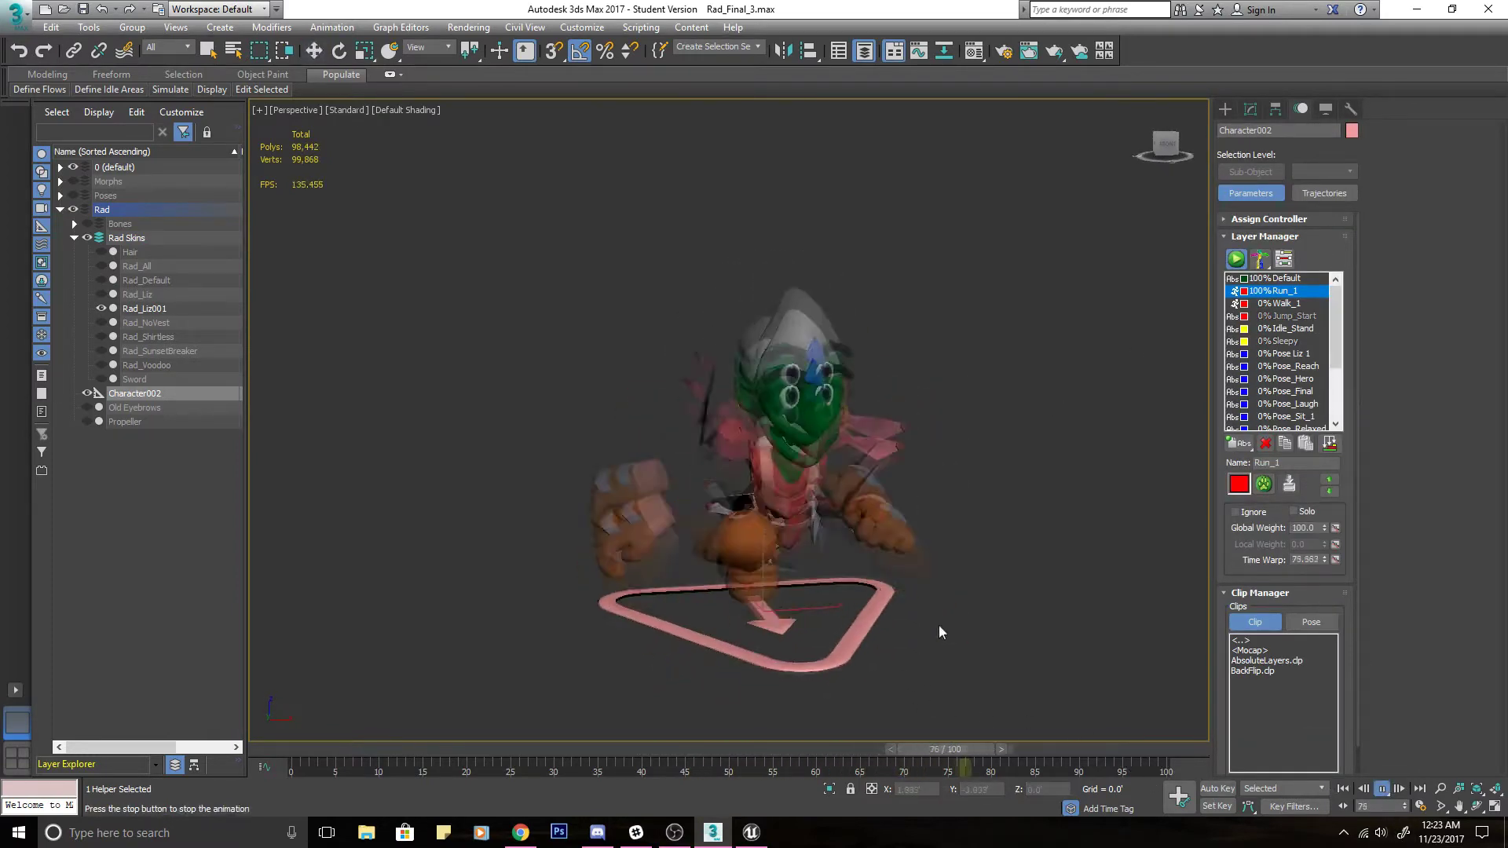
Watch the run on Rad_Liz001 from several angles, stop playback, and reset the Run_1 layer's global weight to 0.
{"action": "middle_click_drag", "start_coordinate": [770, 641], "coordinate": [662, 650], "text": "alt"}
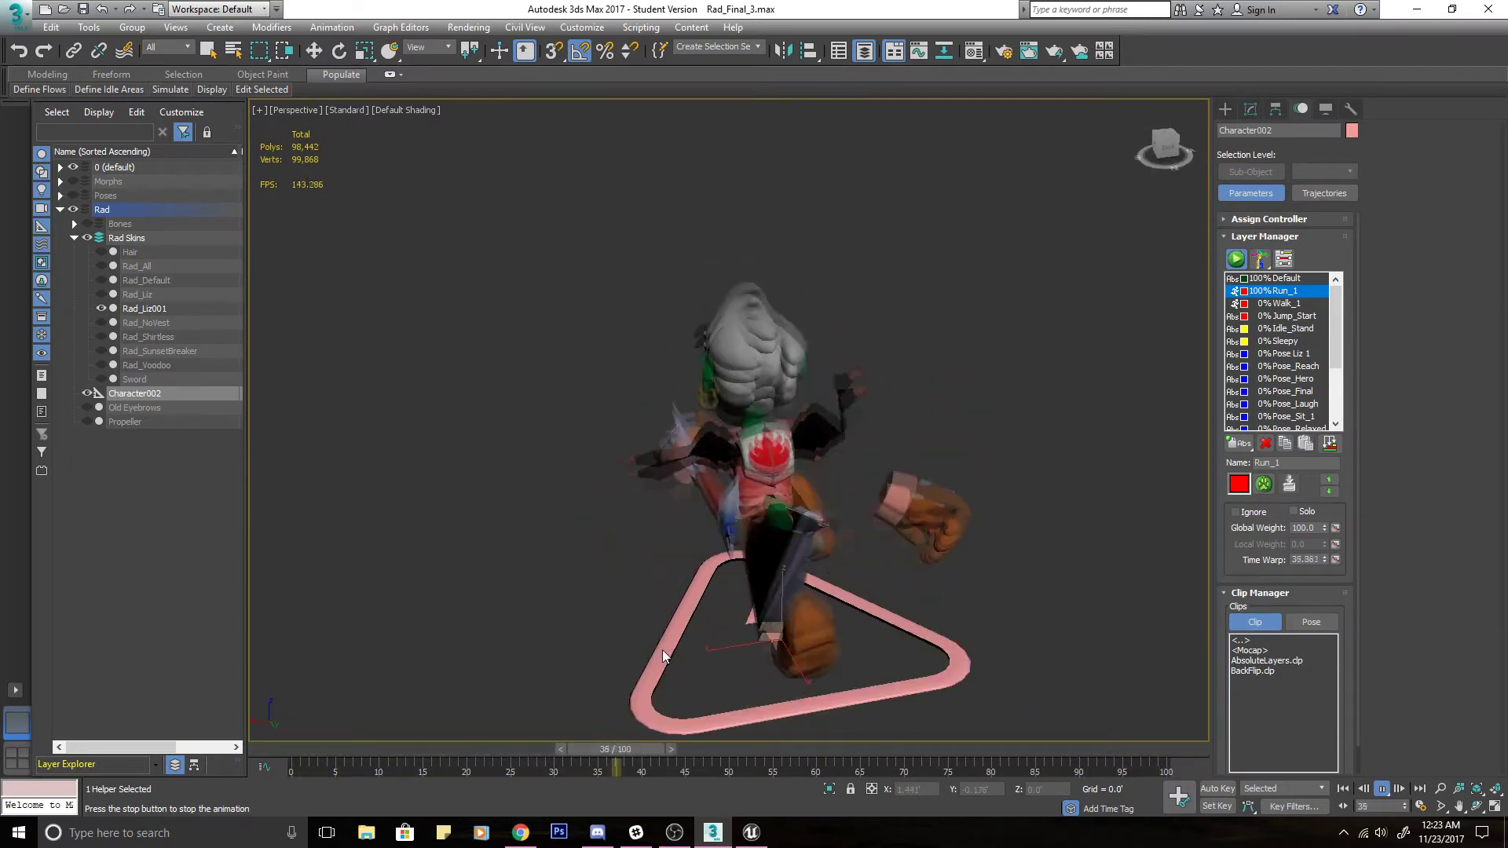
{"action": "middle_click_drag", "start_coordinate": [678, 642], "coordinate": [881, 631], "text": "alt"}
{"action": "left_click", "coordinate": [1382, 790]}
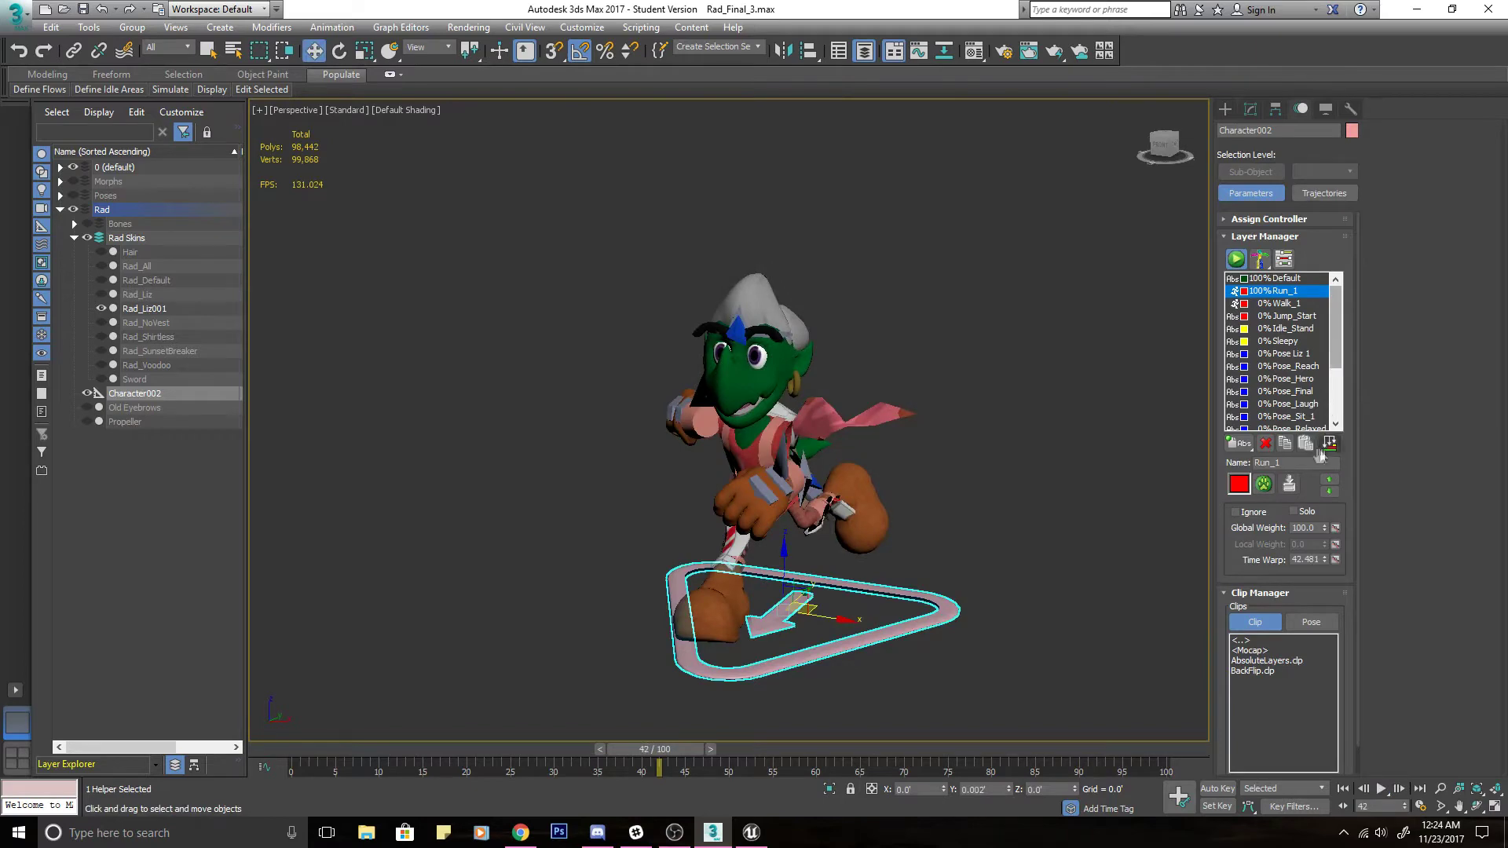
{"action": "right_click", "coordinate": [1326, 526]}
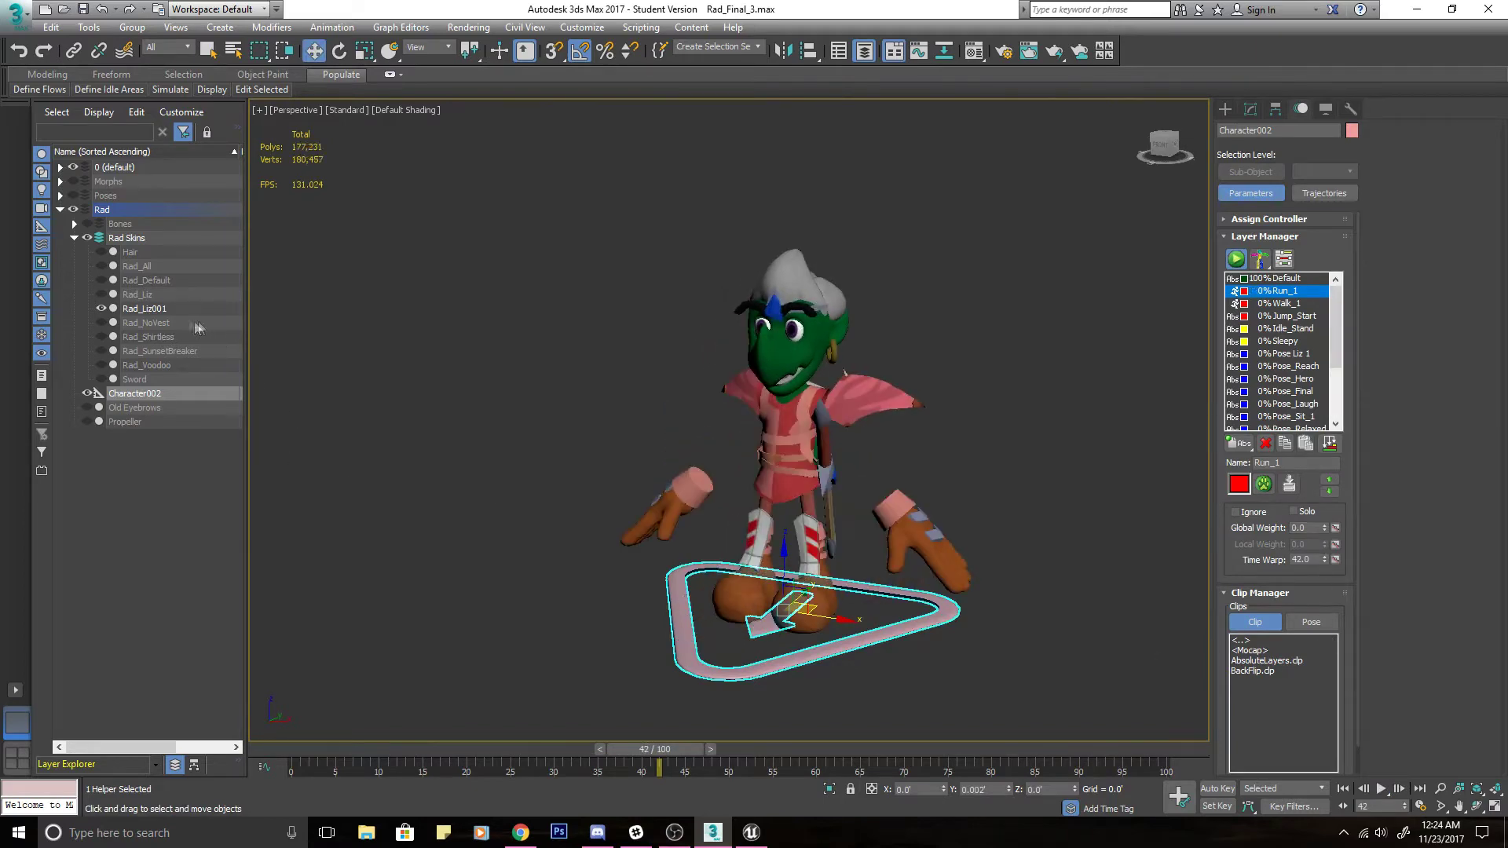
Delete the Rad_Liz001 copy and unhide the original Rad_Liz skin.
{"action": "left_click", "coordinate": [167, 309]}
{"action": "right_click", "coordinate": [184, 302]}
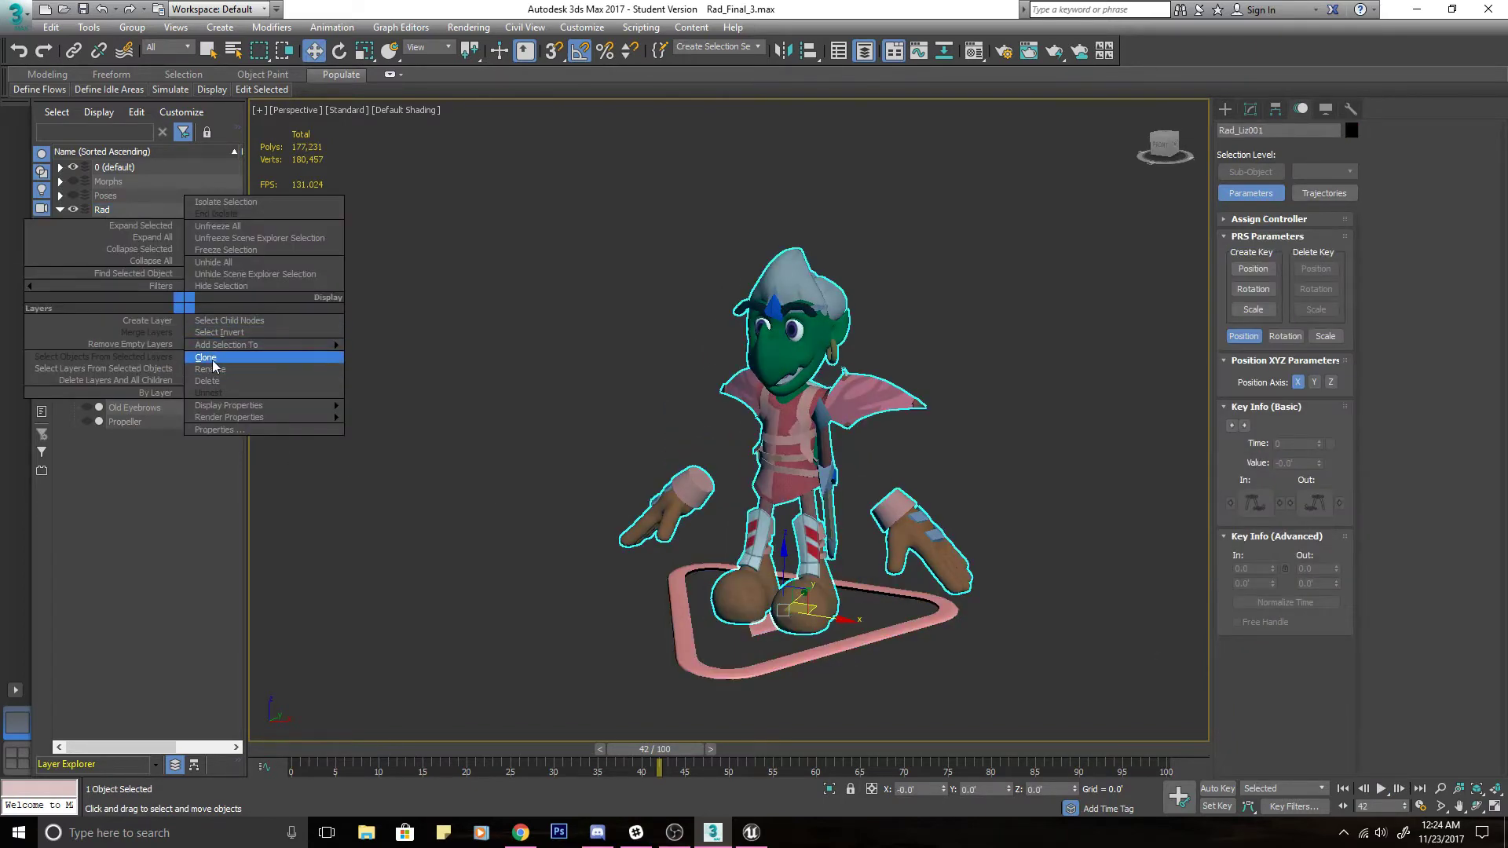
{"action": "left_click", "coordinate": [208, 381]}
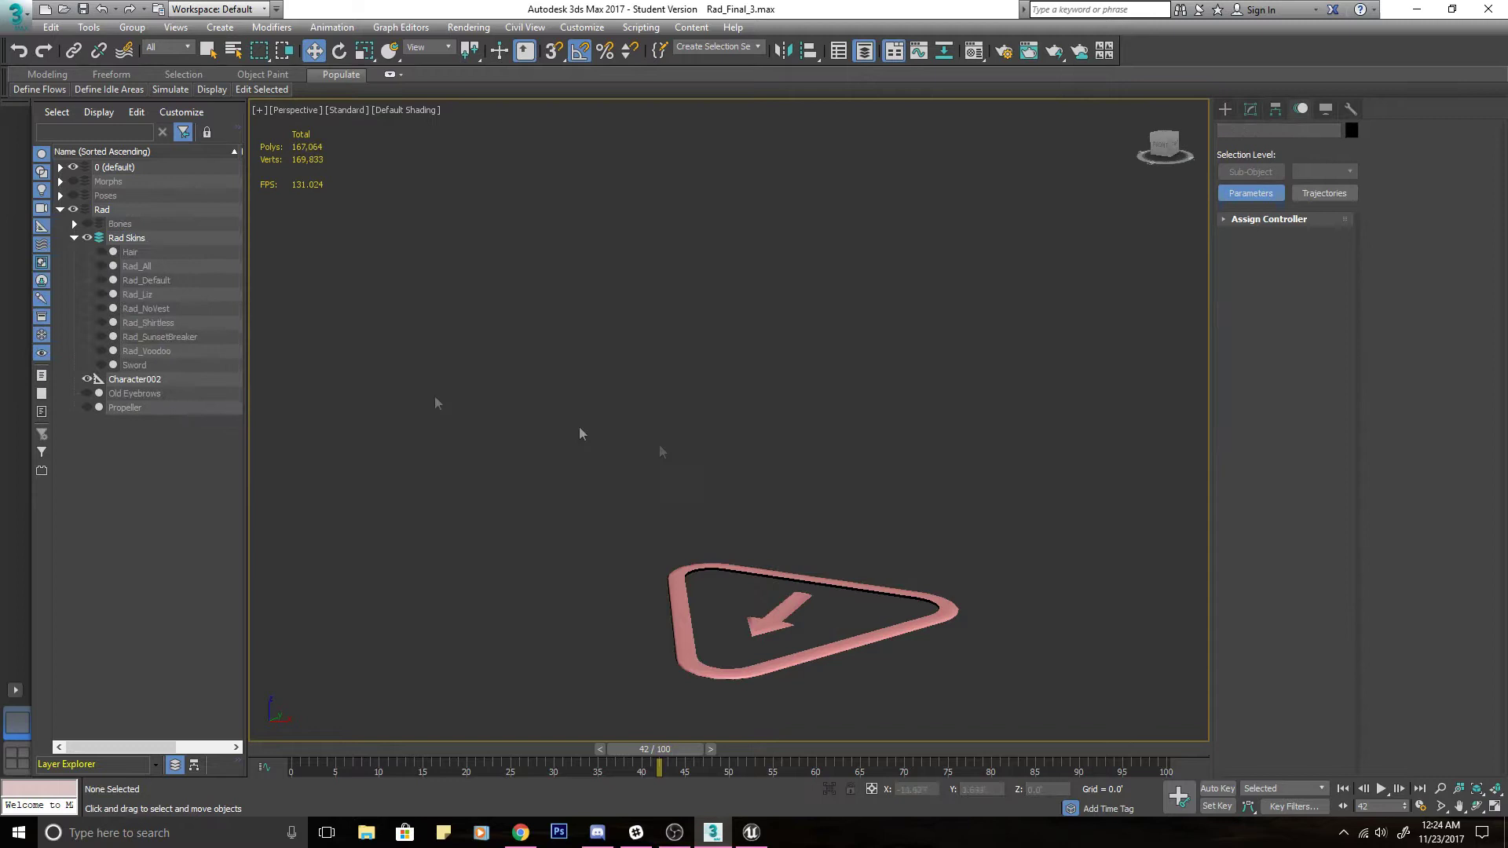
{"action": "left_click", "coordinate": [101, 294]}
Select the Character002 rig base, set Run_1's global weight to 100, and play the animation on Rad_Liz.
{"action": "left_click", "coordinate": [801, 609]}
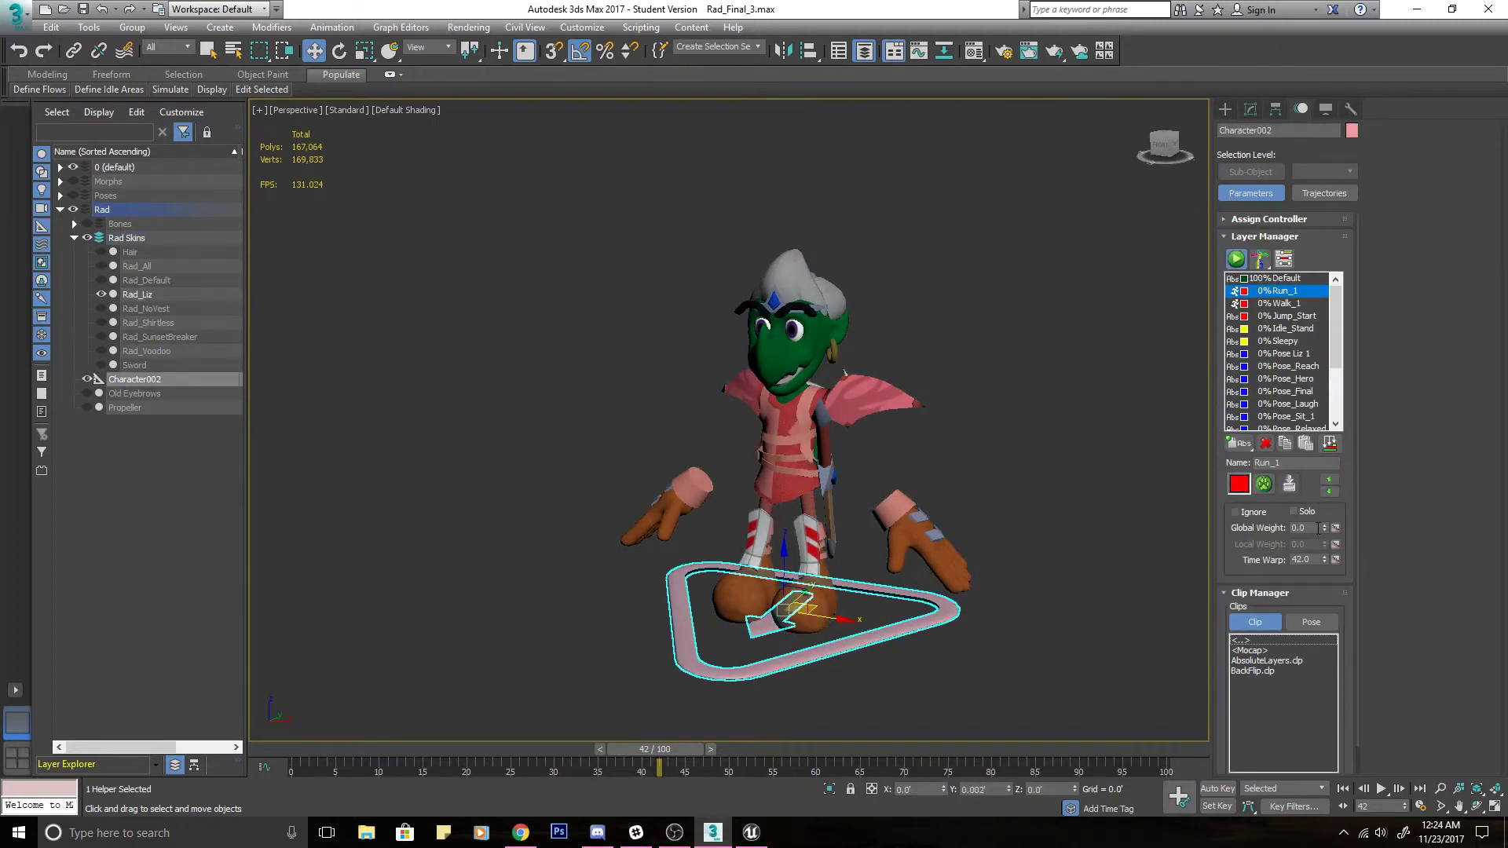
{"action": "left_click_drag", "start_coordinate": [1324, 528], "coordinate": [1333, 391]}
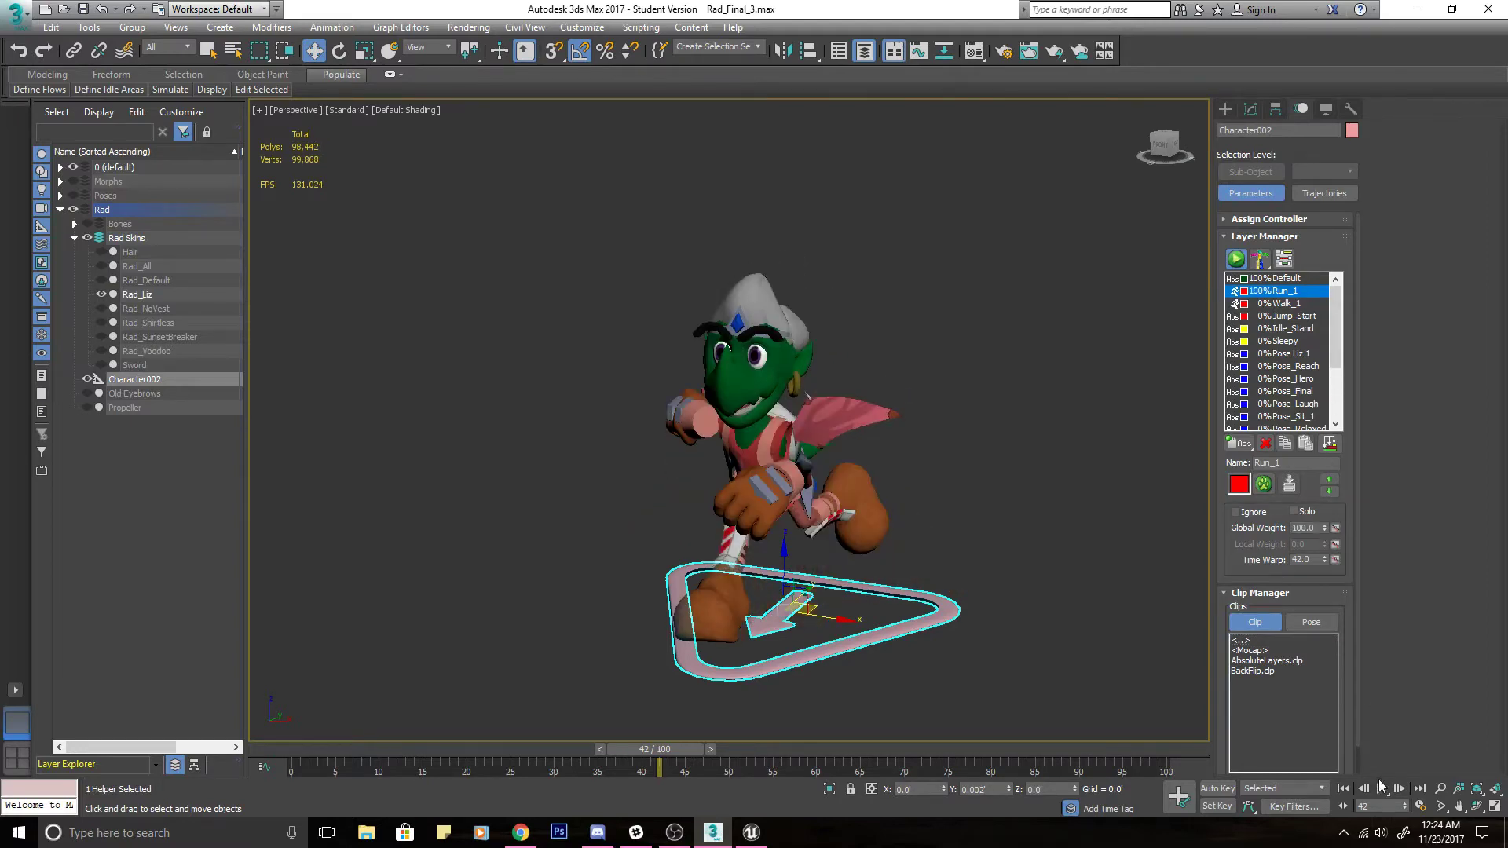
{"action": "left_click", "coordinate": [1385, 792]}
Examine how the Rad_Liz skin deforms during the run, viewing it from several angles and up close.
{"action": "middle_click_drag", "start_coordinate": [1080, 681], "coordinate": [529, 661], "text": "alt"}
{"action": "scroll", "coordinate": [699, 523], "scroll_direction": "up", "scroll_amount": 5}
{"action": "middle_click_drag", "start_coordinate": [699, 522], "coordinate": [589, 550], "text": "alt"}
{"action": "scroll", "coordinate": [691, 542], "scroll_direction": "down", "scroll_amount": 3}
{"action": "mouse_move", "coordinate": [730, 538]}
{"action": "middle_mouse_down", "text": "alt"}
{"action": "mouse_move", "coordinate": [620, 531]}
{"action": "mouse_move", "coordinate": [867, 528]}
{"action": "mouse_move", "coordinate": [728, 428]}
{"action": "mouse_move", "coordinate": [754, 428]}
{"action": "middle_mouse_up", "text": "alt"}
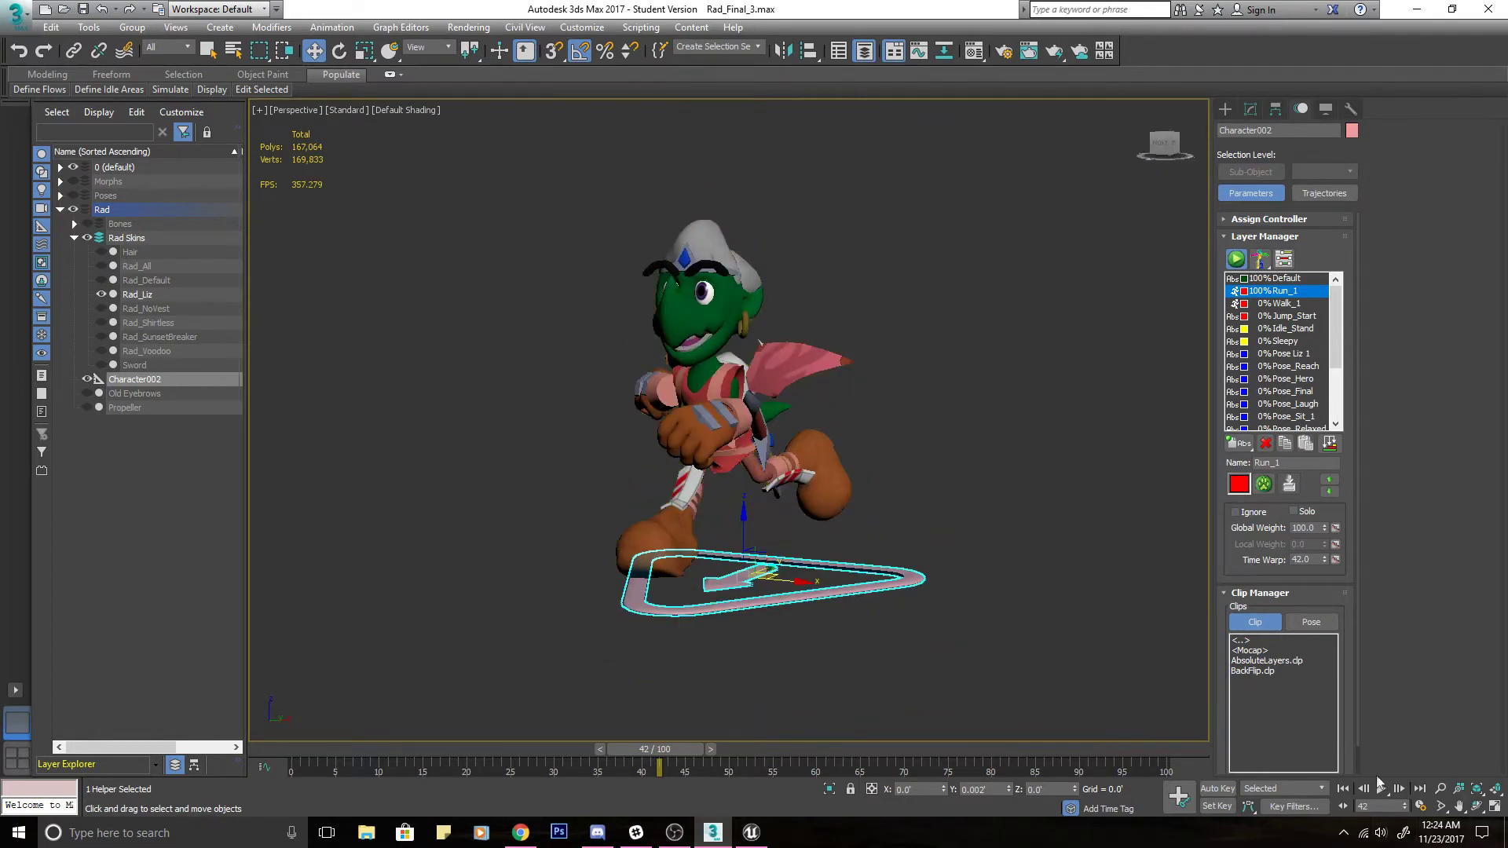
Replay the run while viewing the character from the front, stop it, and set Run_1's global weight to 0.
{"action": "key", "text": "/"}
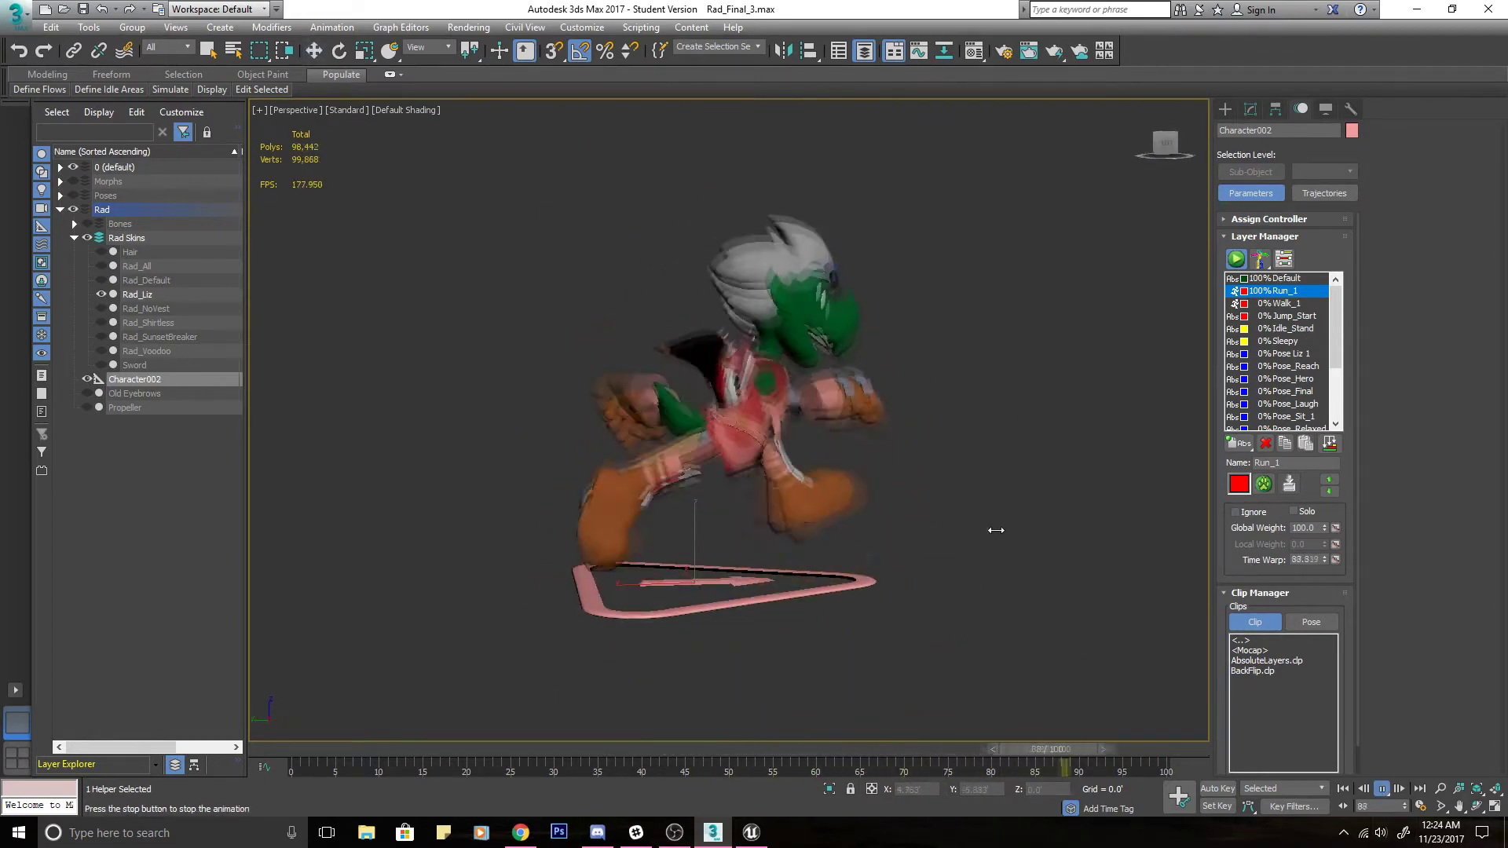
{"action": "middle_click_drag", "start_coordinate": [996, 529], "coordinate": [1024, 584], "text": "alt"}
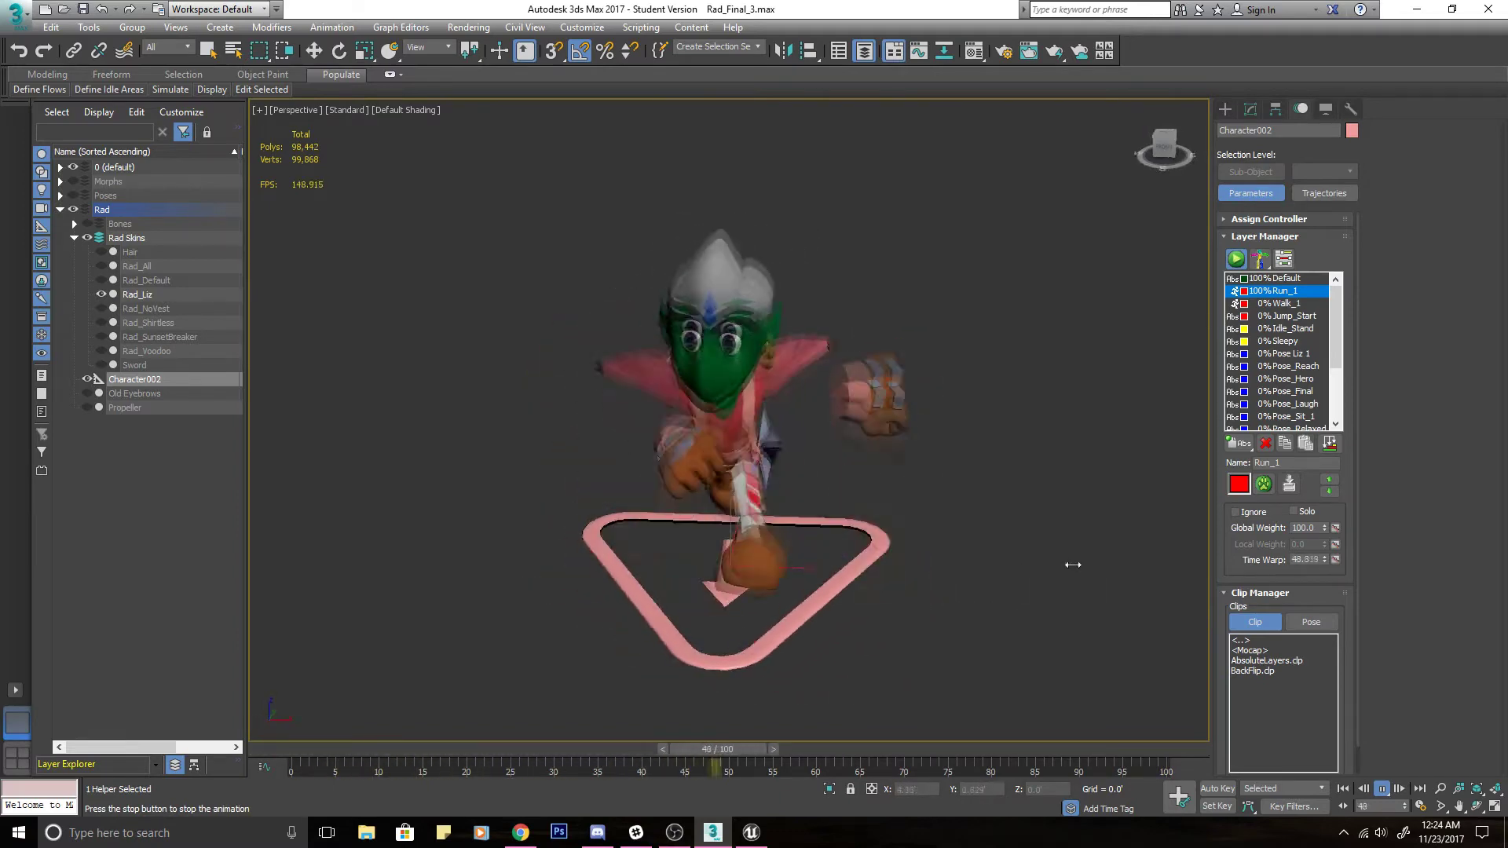
{"action": "left_click", "coordinate": [1379, 789]}
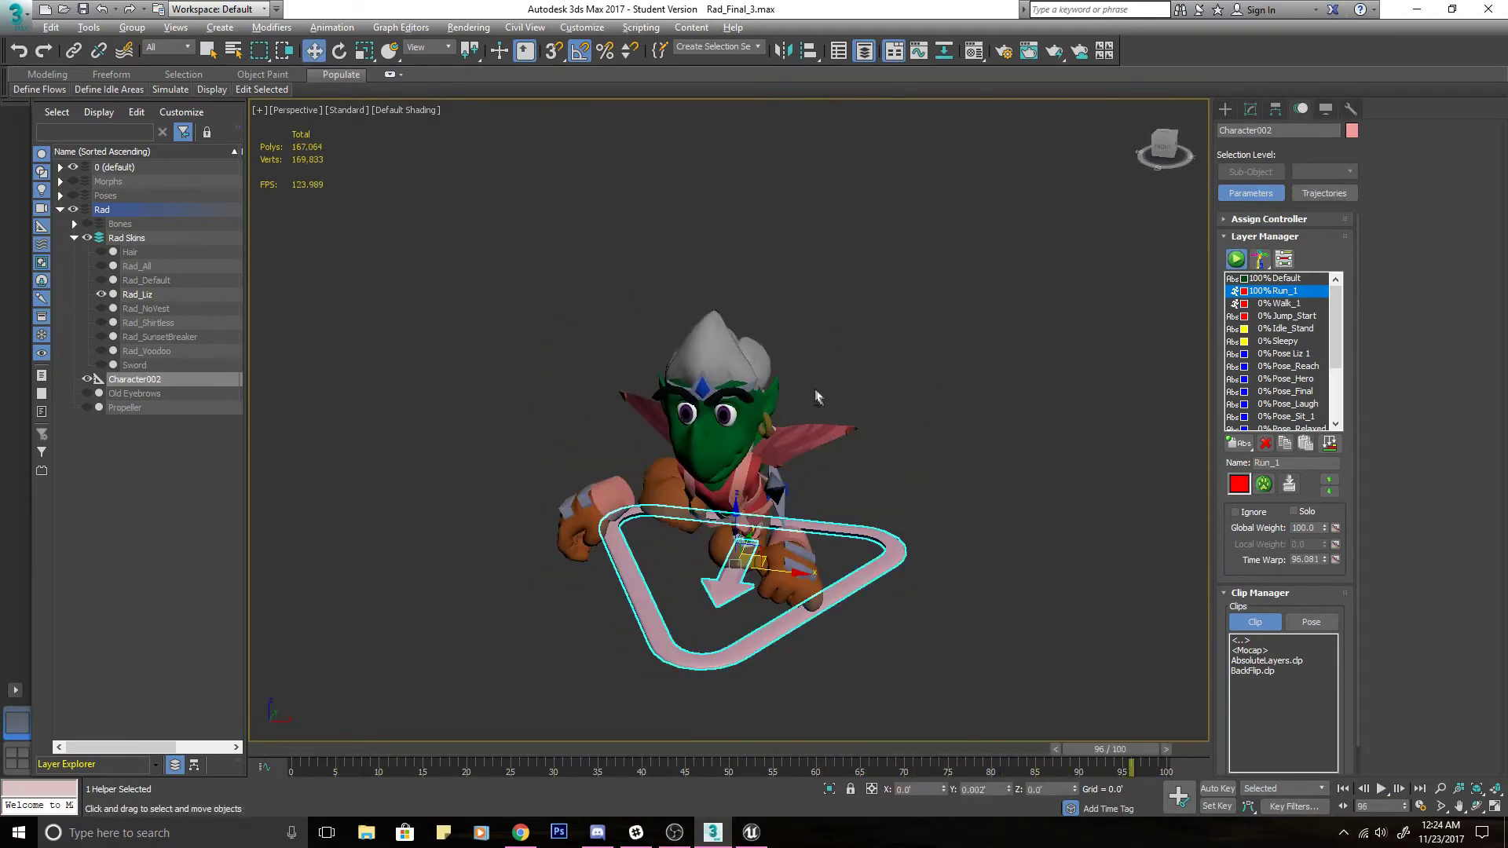
{"action": "left_click_drag", "start_coordinate": [1324, 531], "coordinate": [1325, 618]}
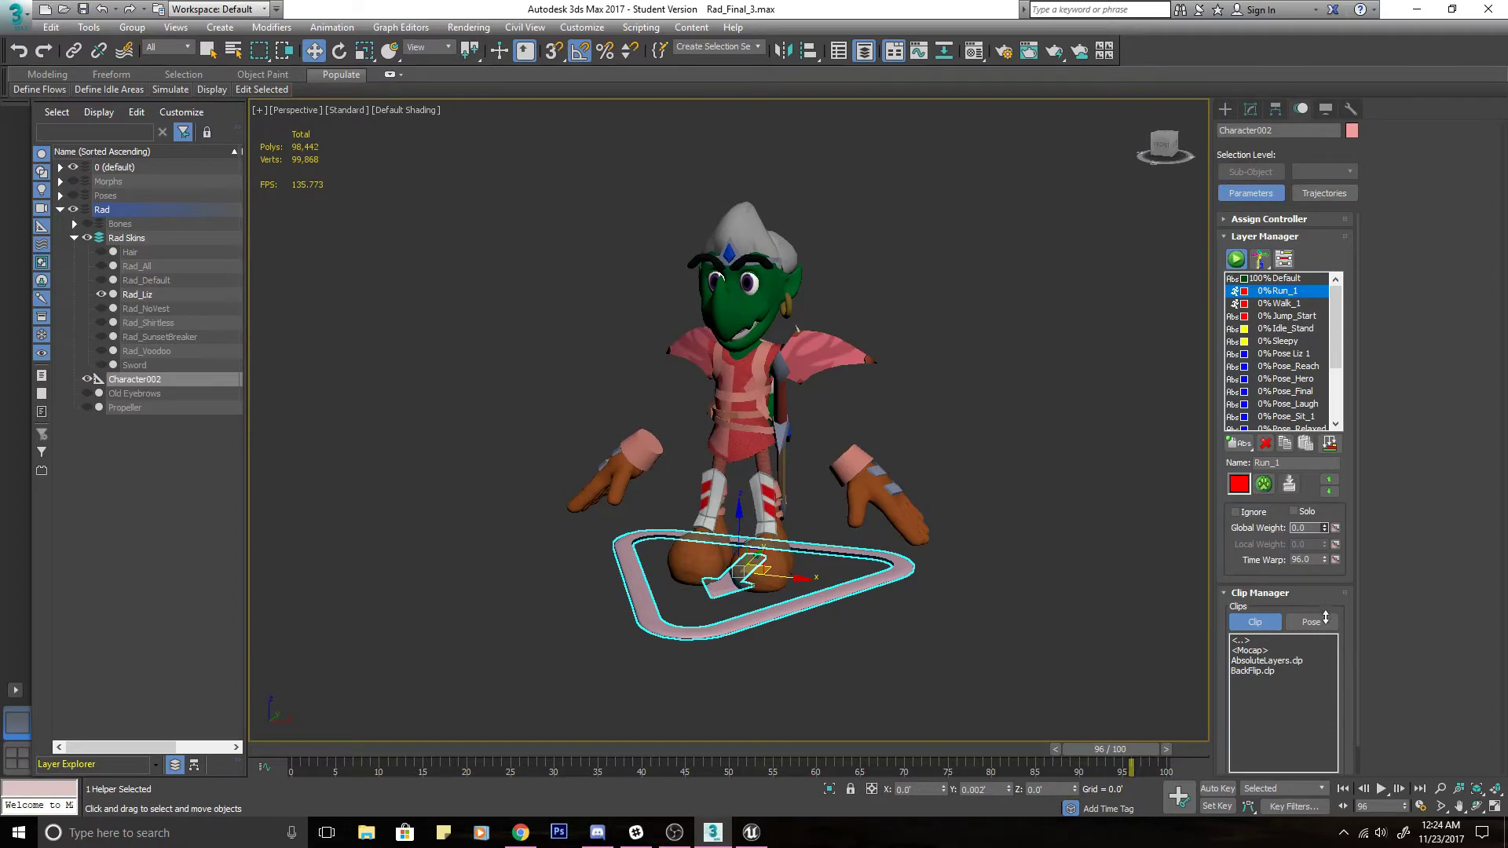
Switch to Unreal Editor, open the Content > Characters > Rad folder, and select the Rad_APose mesh.
{"action": "left_click", "coordinate": [754, 836]}
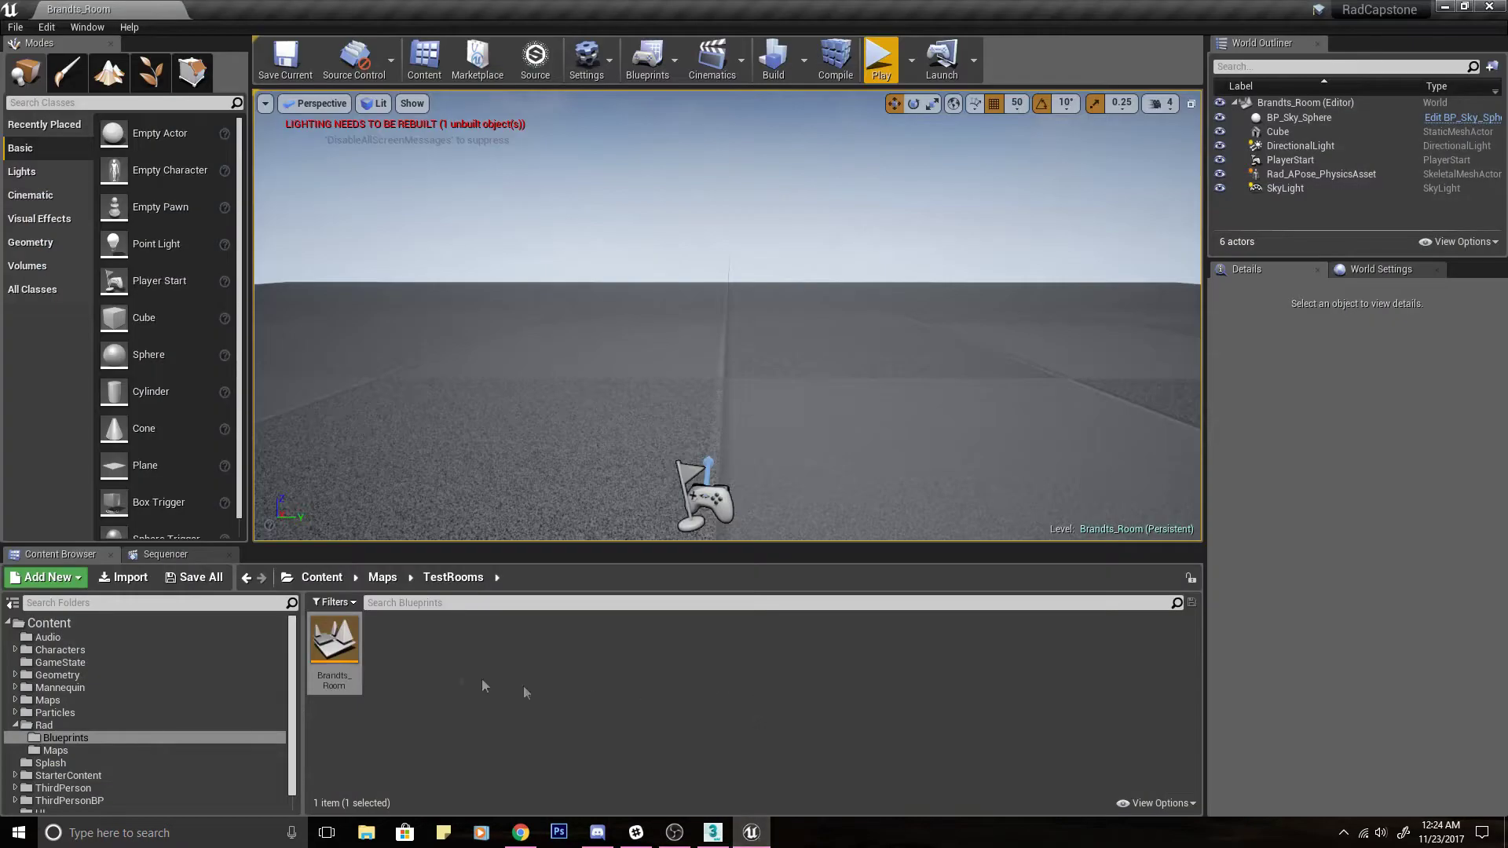
{"action": "left_click", "coordinate": [322, 577]}
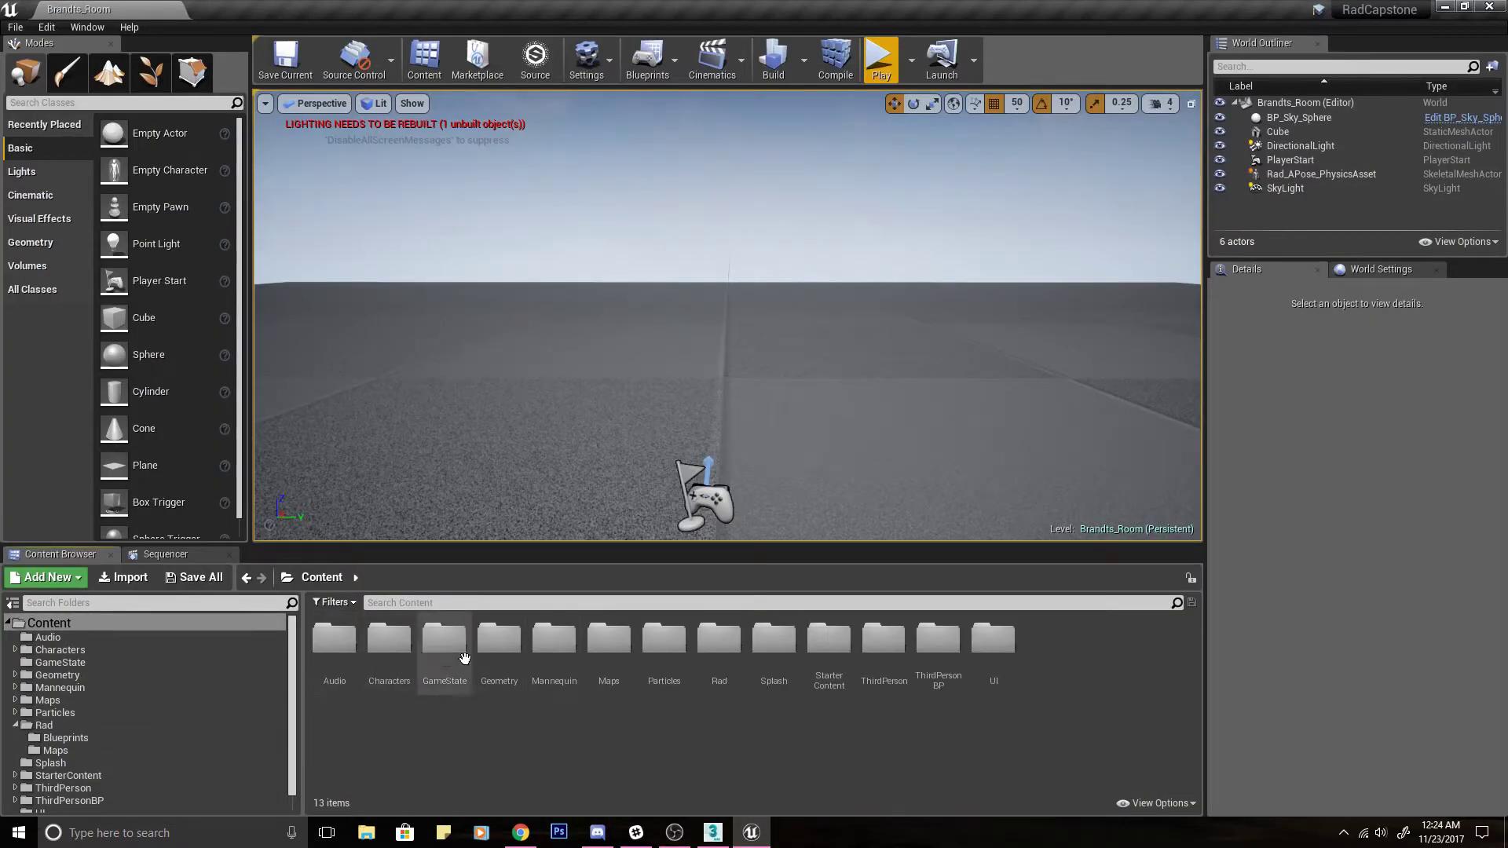
{"action": "left_click", "coordinate": [390, 656]}
{"action": "double_click", "coordinate": [390, 656]}
{"action": "double_click", "coordinate": [334, 638]}
{"action": "left_click", "coordinate": [559, 647]}
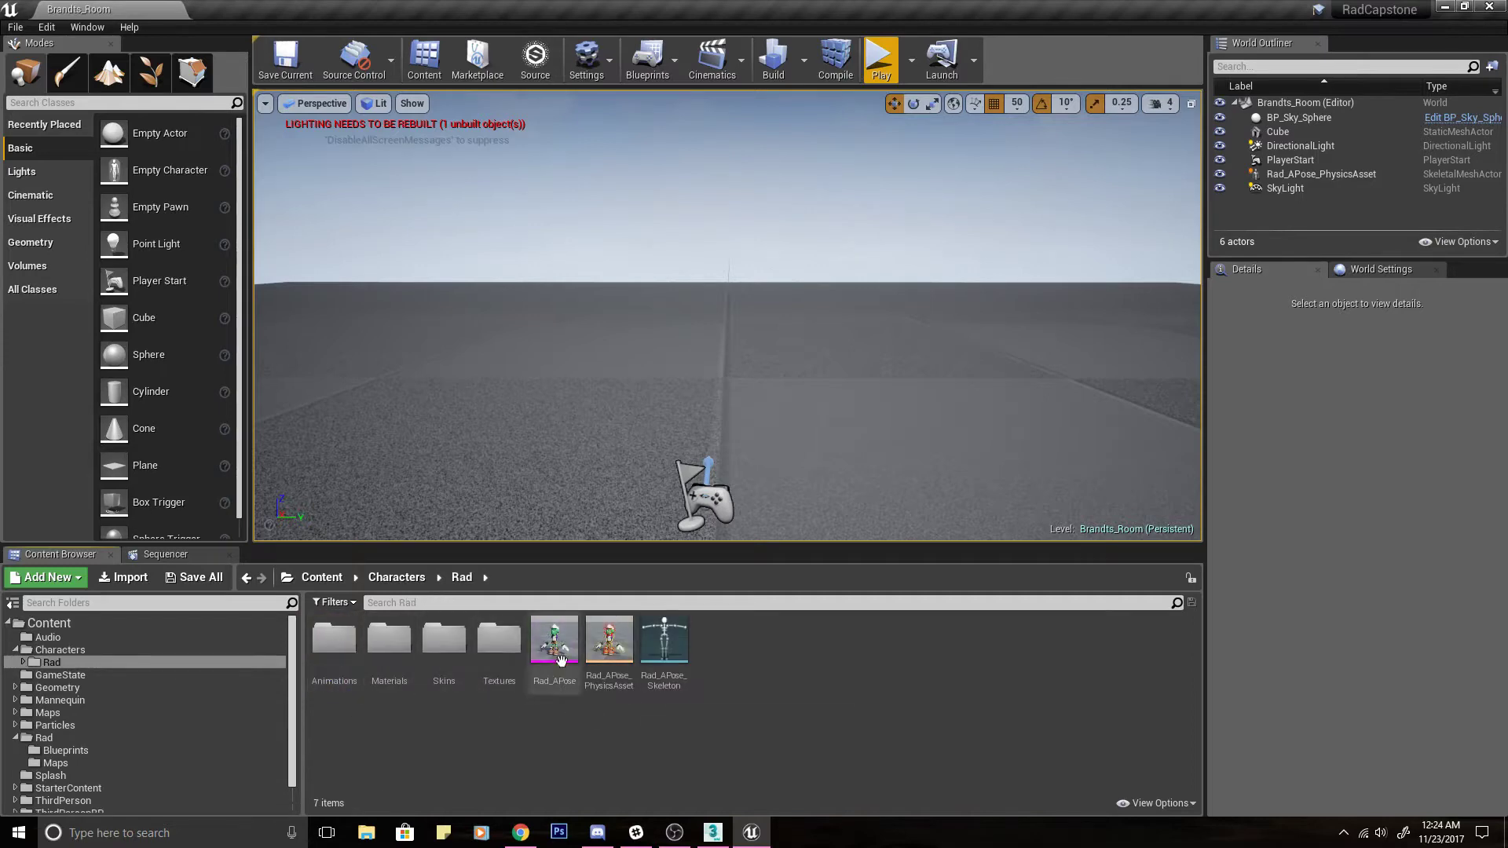
{"action": "left_click", "coordinate": [601, 659]}
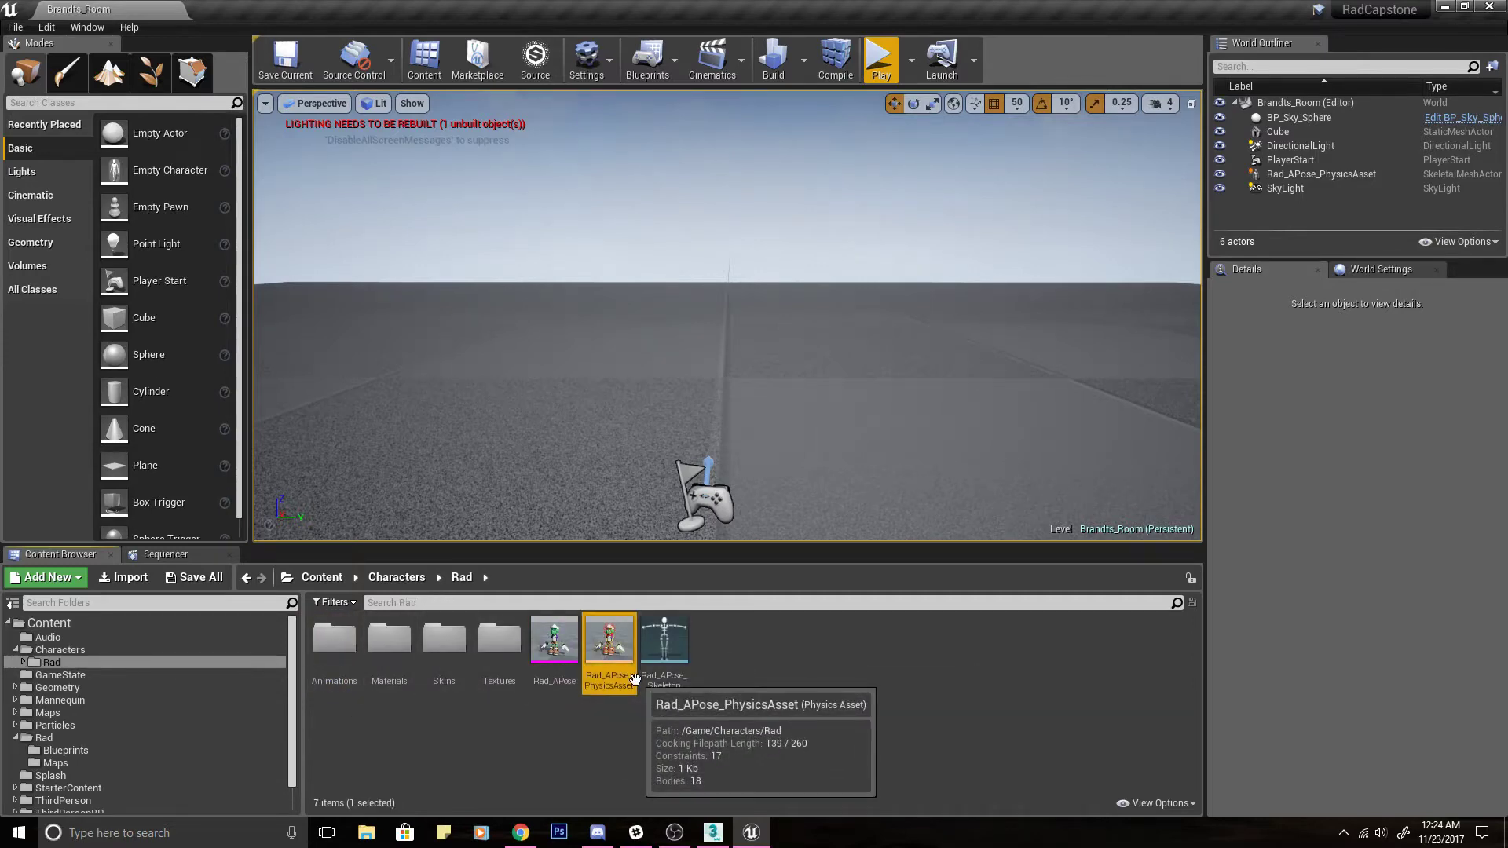
{"action": "left_click", "coordinate": [570, 644]}
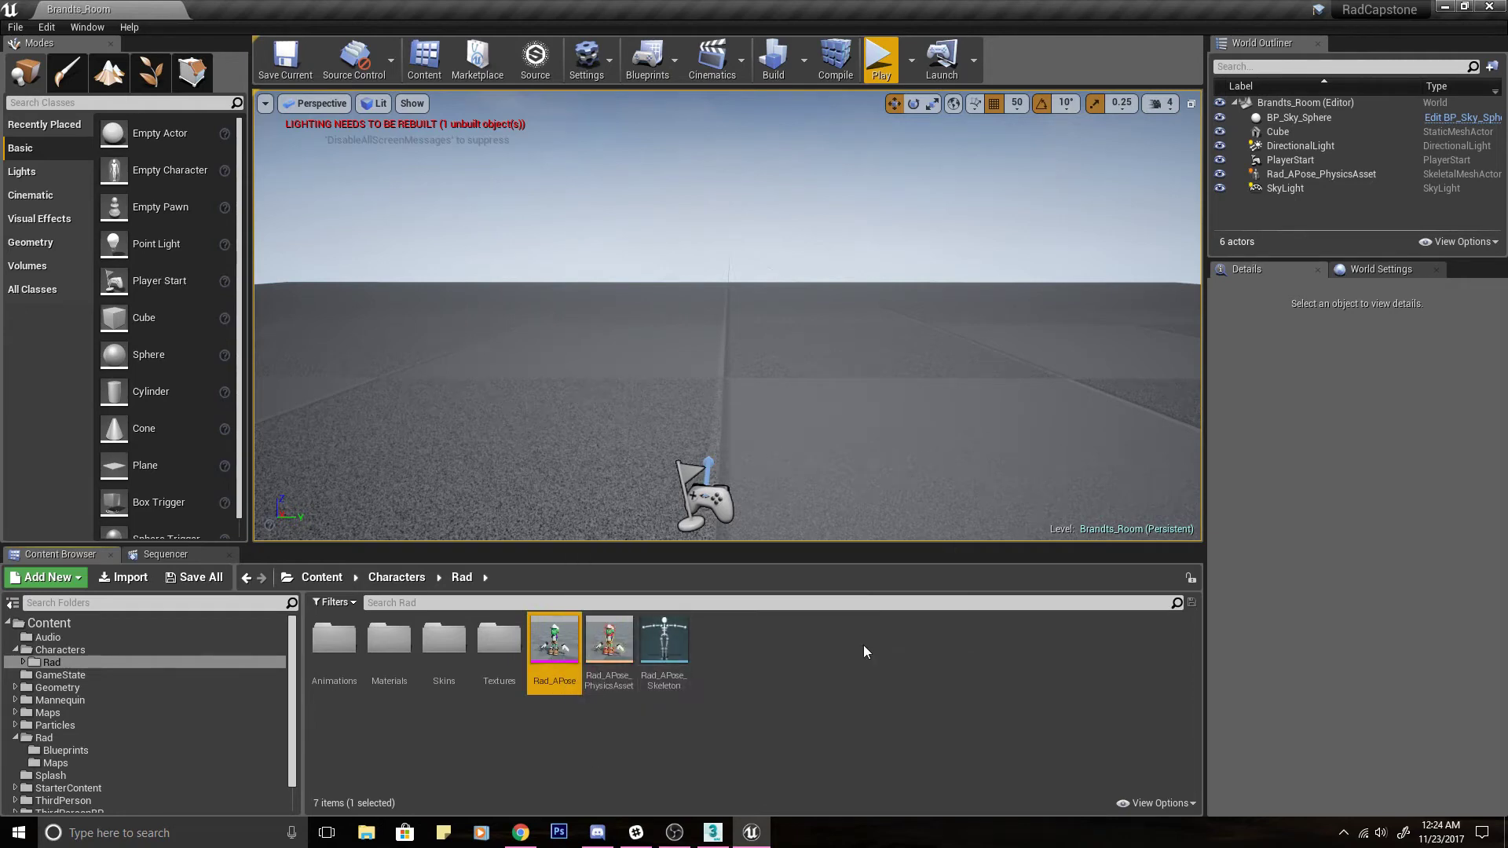
Start an asset import into the Rad folder and select the Rad_APose file in Rad - Character > Models > Exports.
{"action": "right_click", "coordinate": [864, 652]}
{"action": "left_click", "coordinate": [904, 269]}
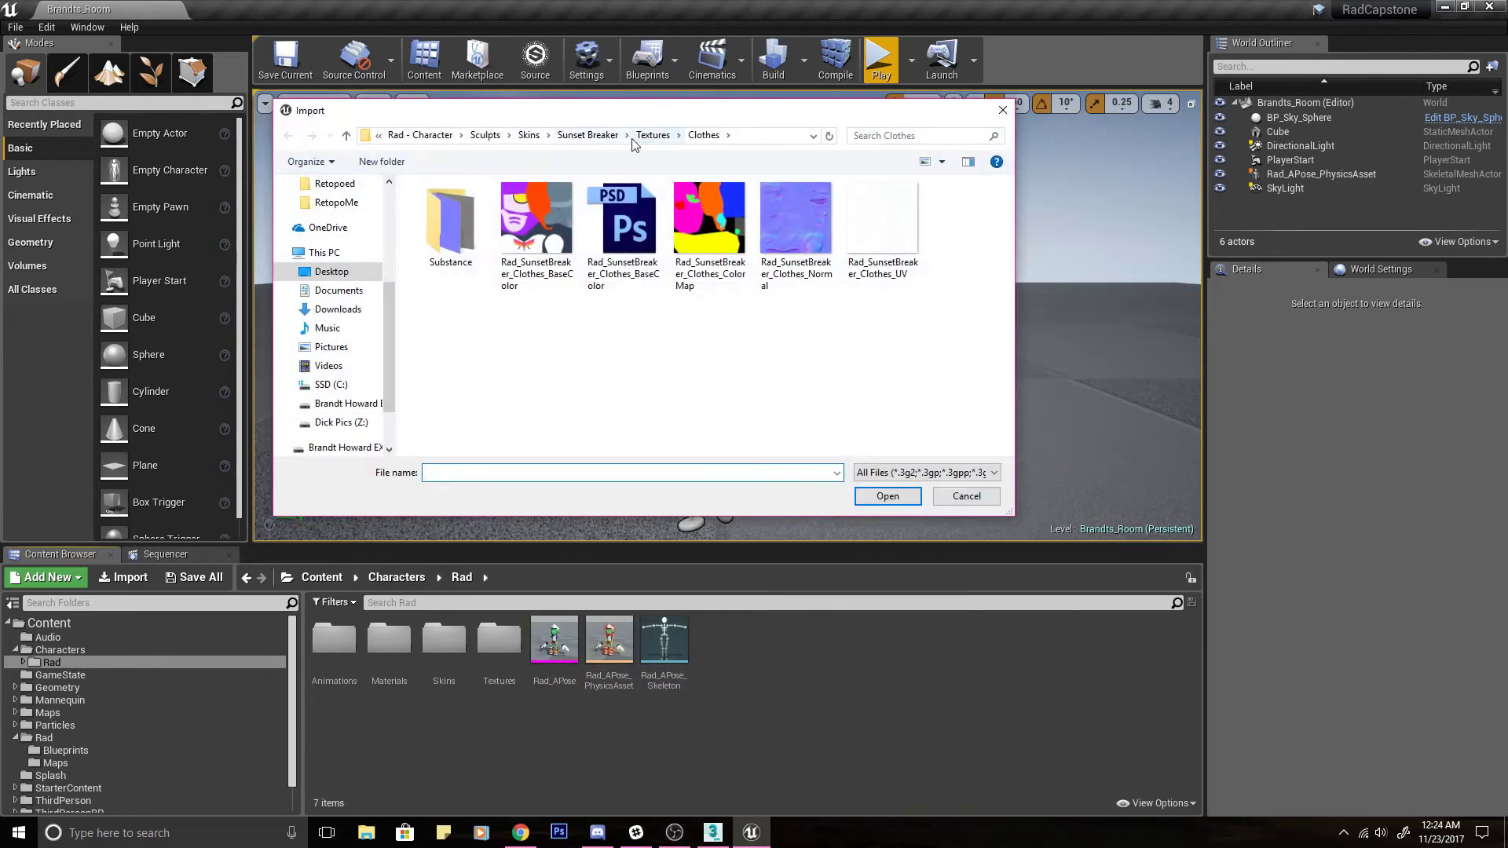
{"action": "left_click", "coordinate": [485, 136]}
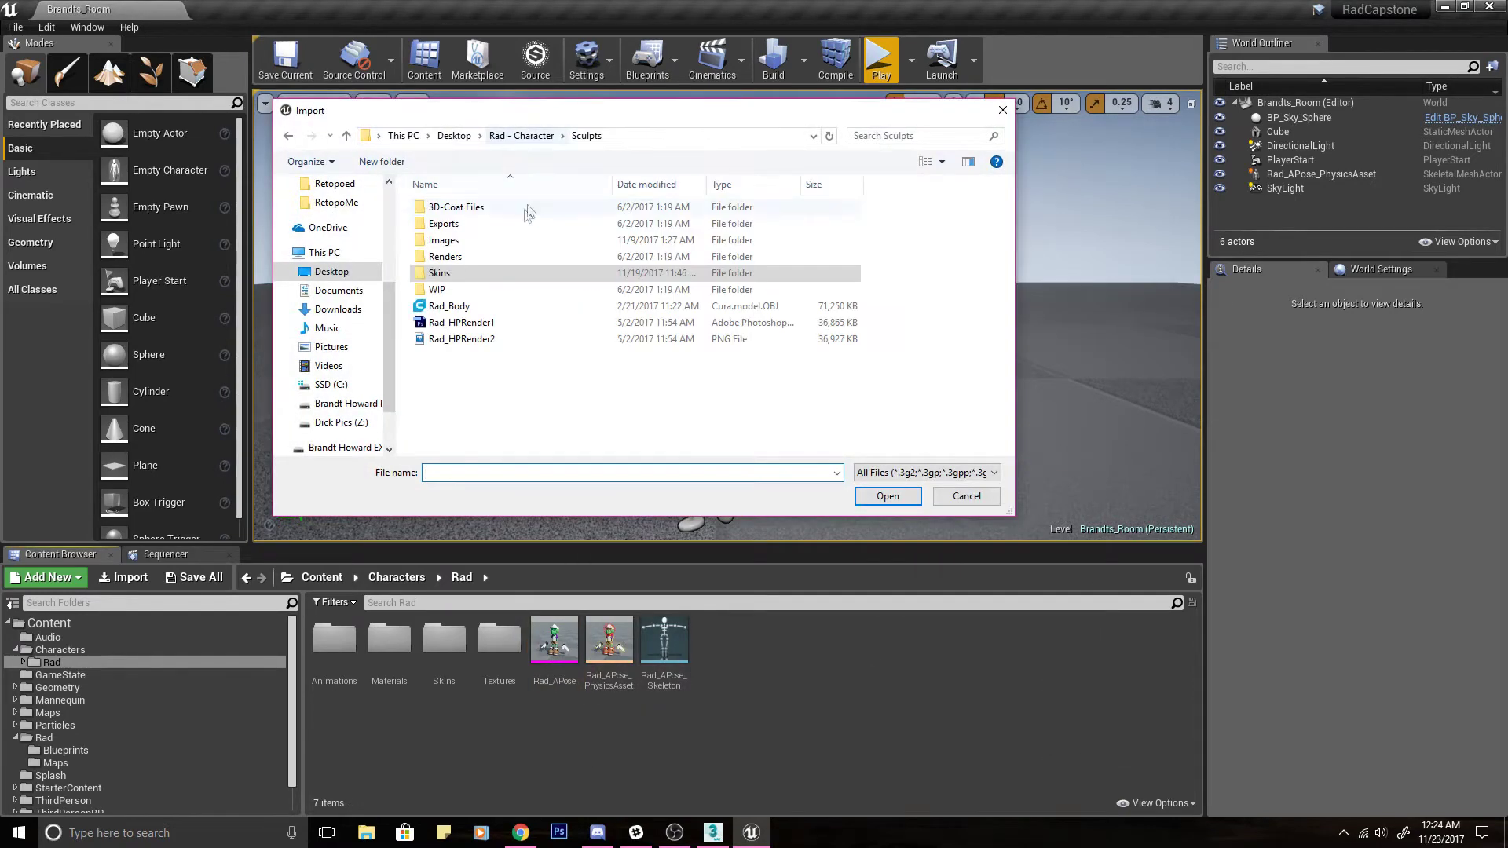
{"action": "double_click", "coordinate": [451, 244]}
{"action": "left_click", "coordinate": [521, 136]}
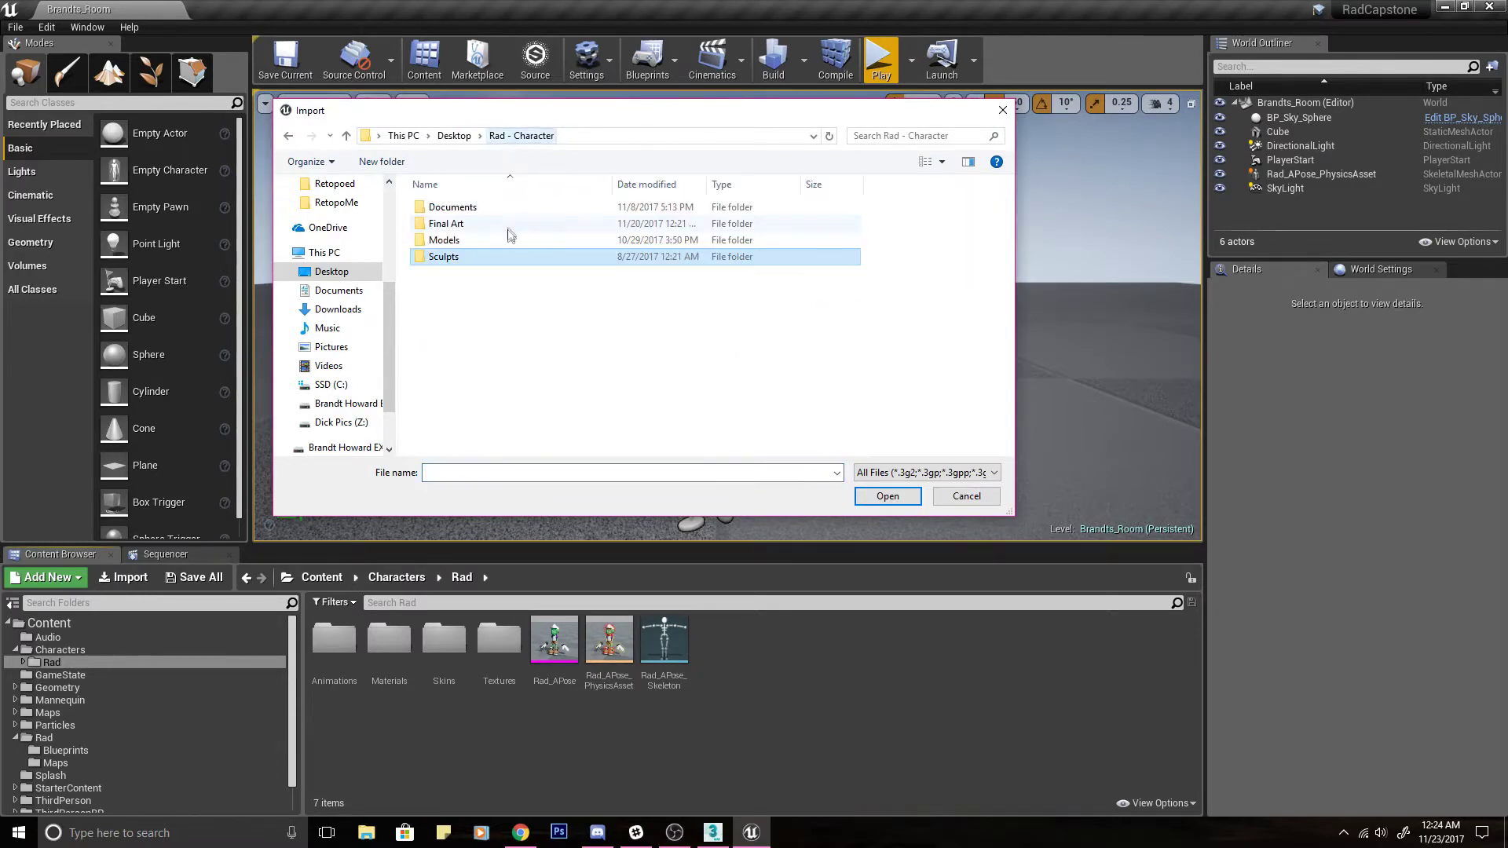
{"action": "double_click", "coordinate": [473, 244]}
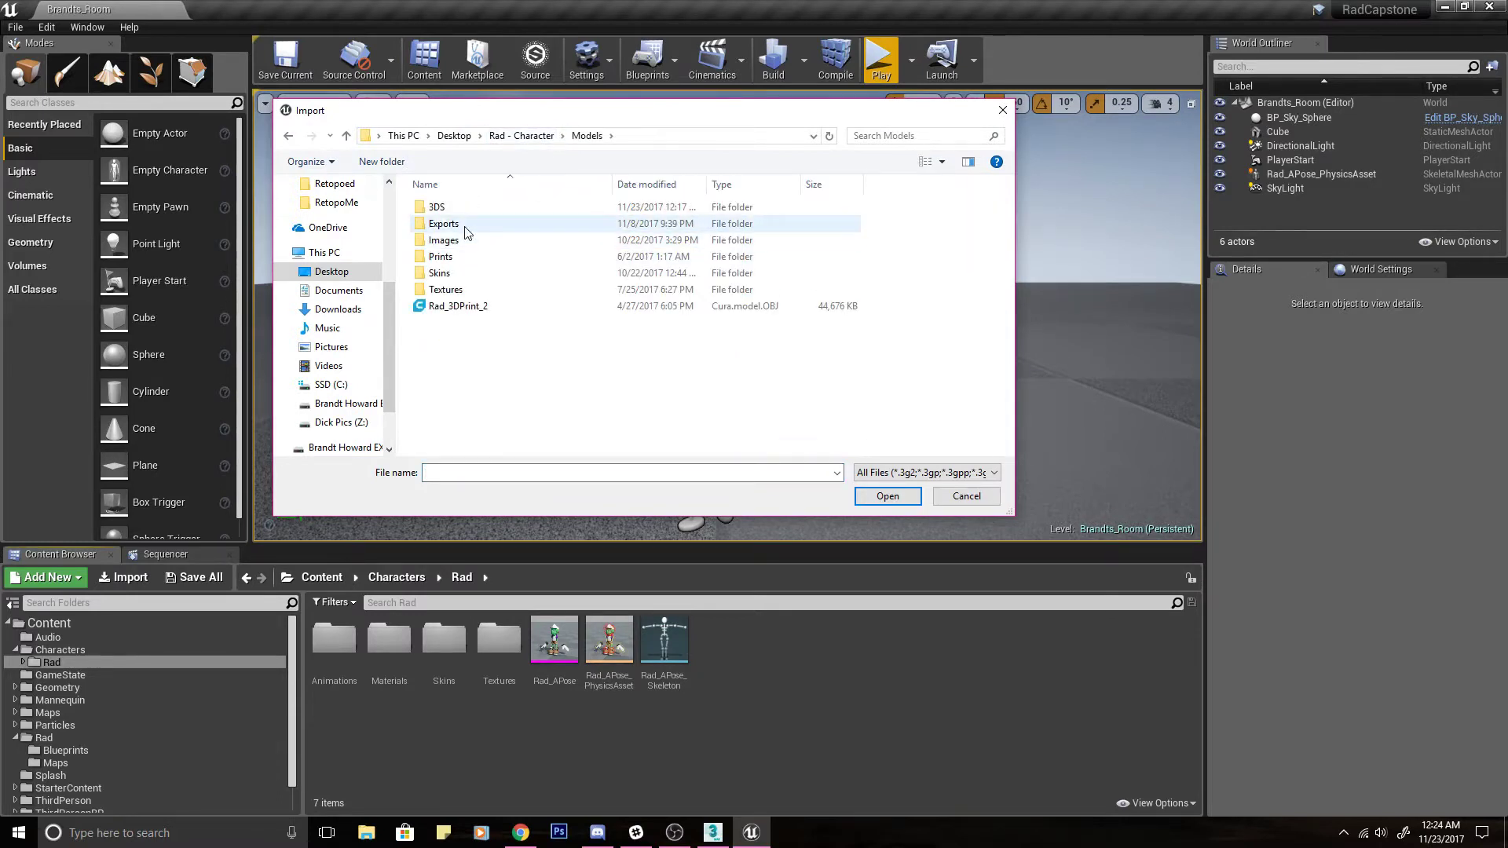
{"action": "double_click", "coordinate": [465, 226]}
{"action": "left_click", "coordinate": [434, 275]}
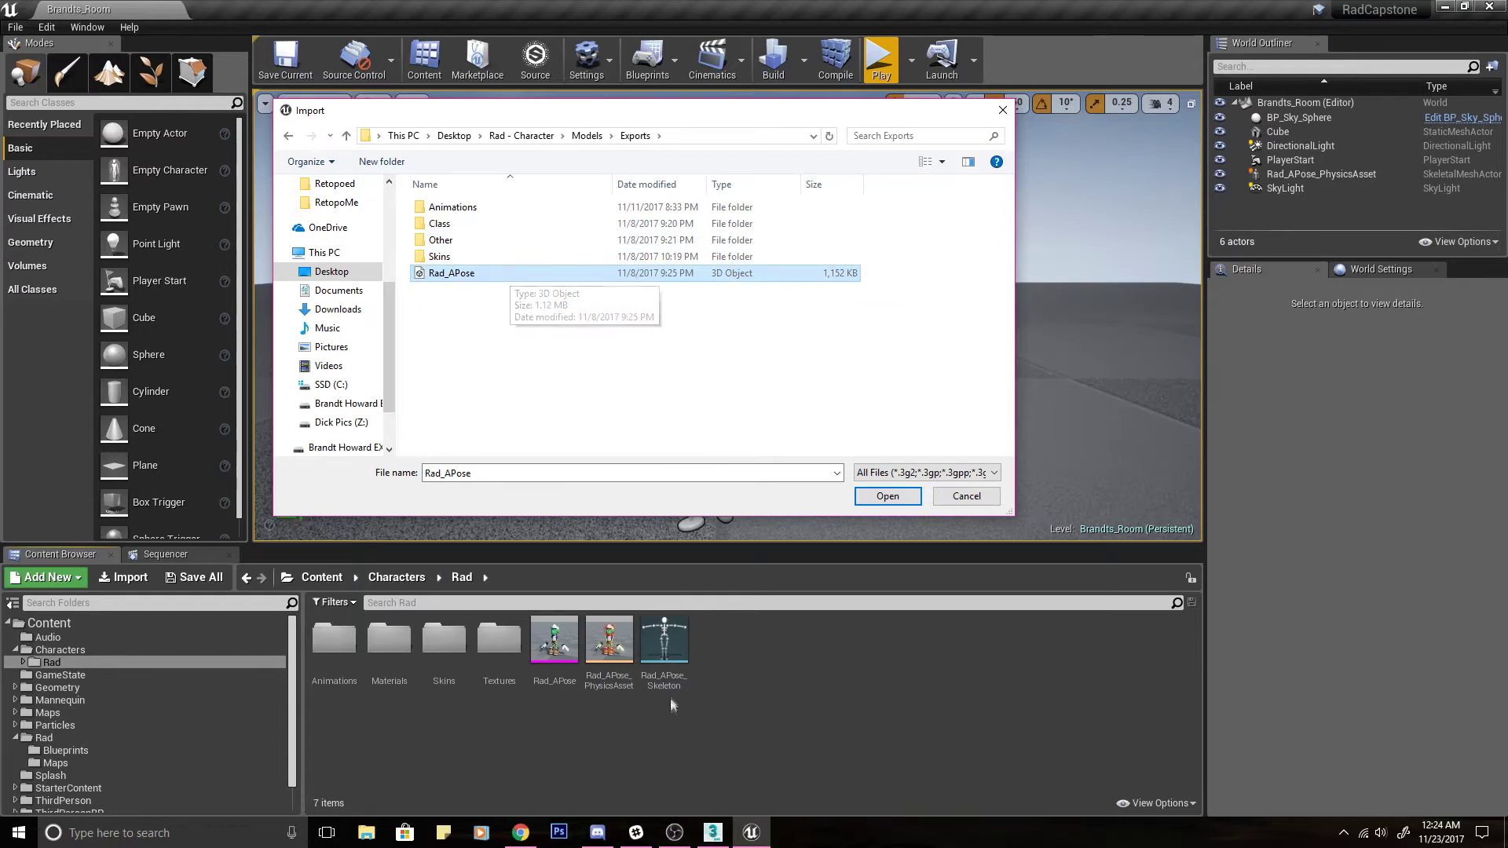
Switch to 3ds Max, hide Rad_Liz and the Character002 rig base, and show Rad_Default and the Bones layer.
{"action": "left_click", "coordinate": [713, 832]}
{"action": "left_click", "coordinate": [100, 294]}
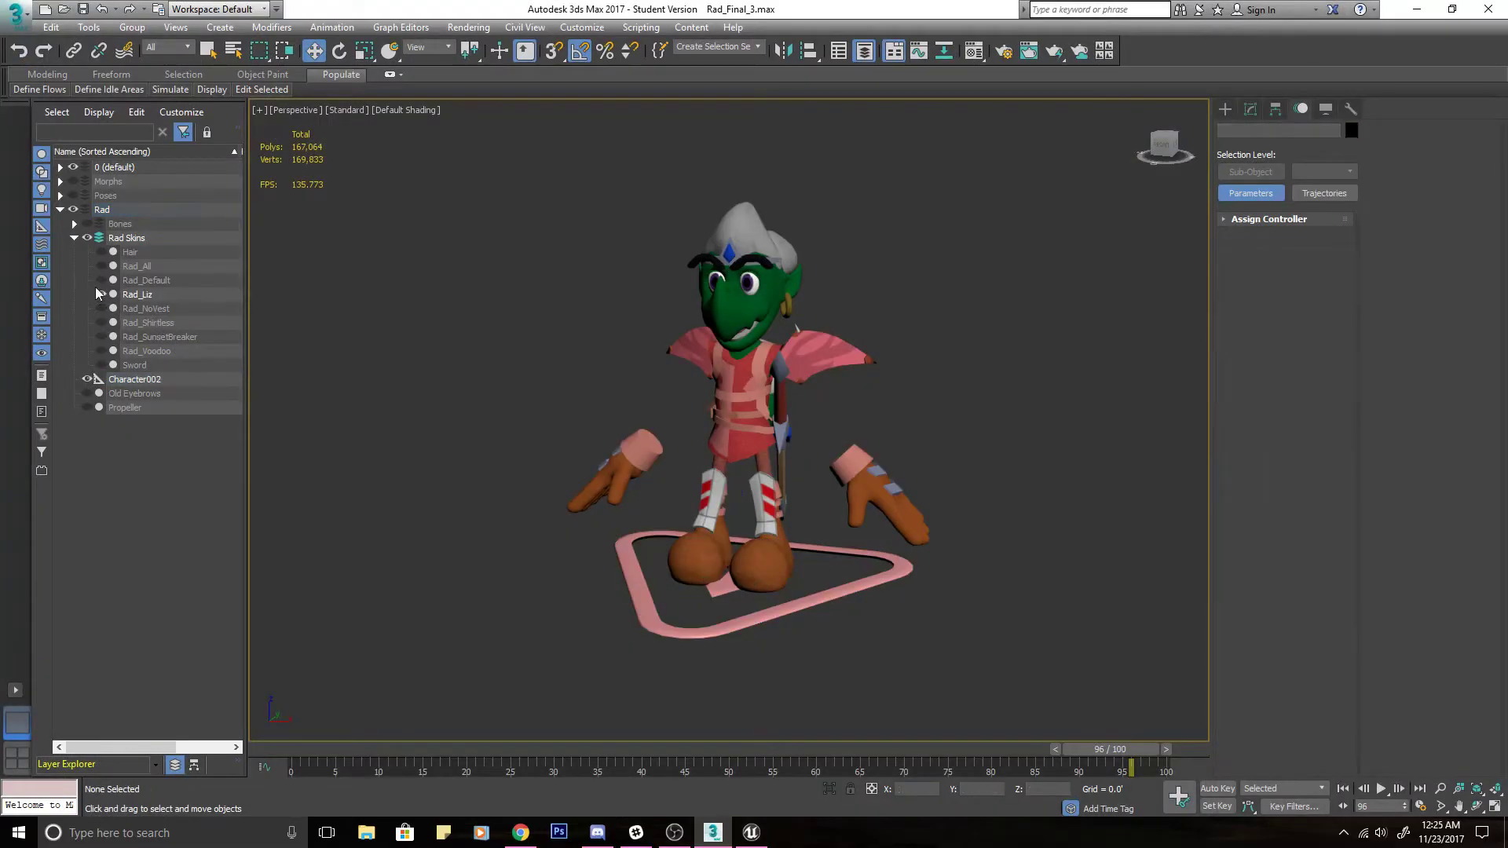
{"action": "left_click", "coordinate": [101, 280]}
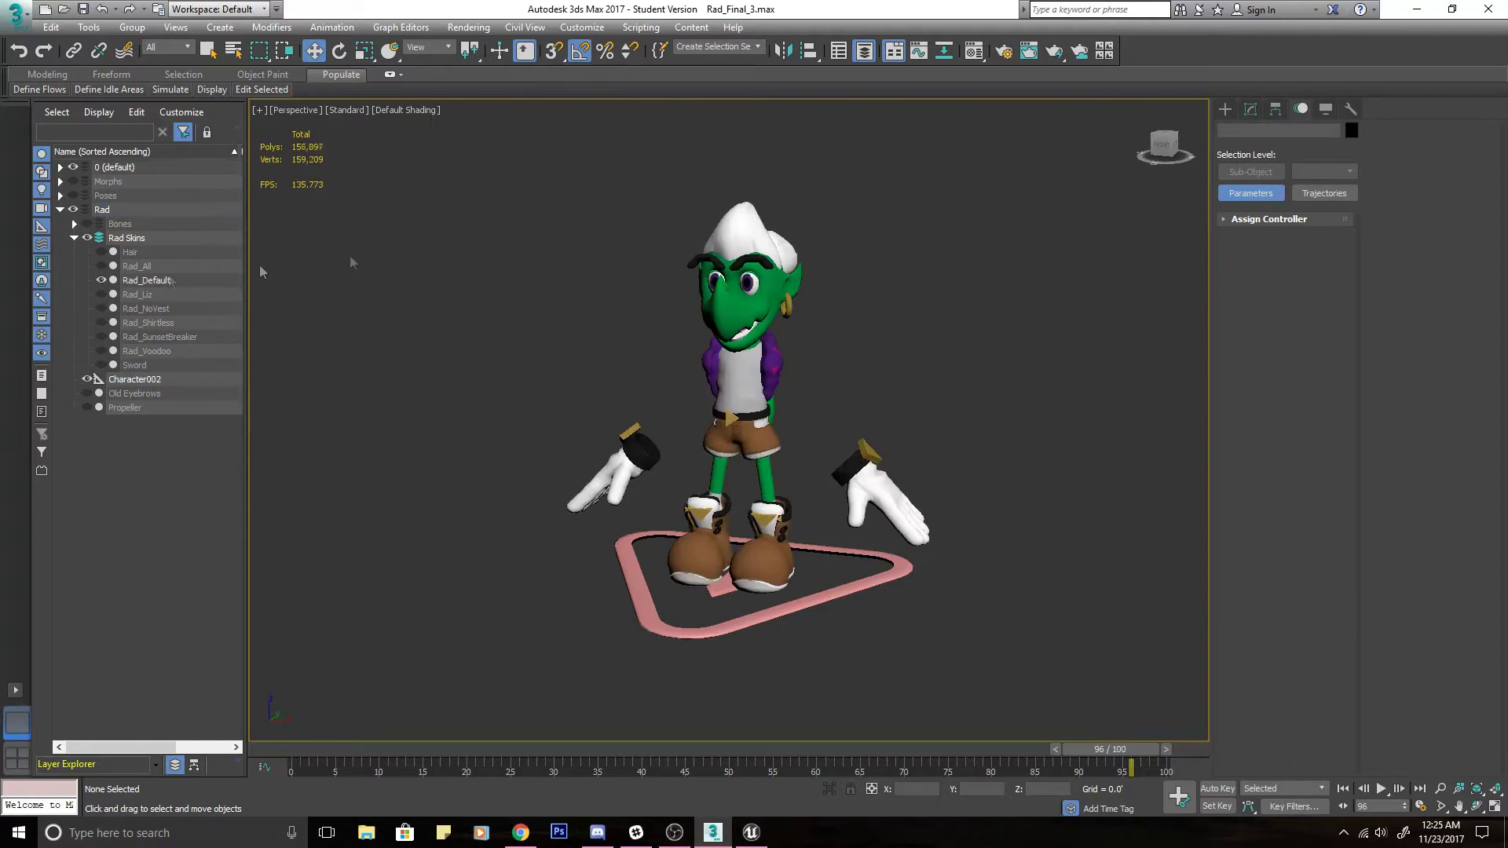
{"action": "left_click", "coordinate": [87, 224]}
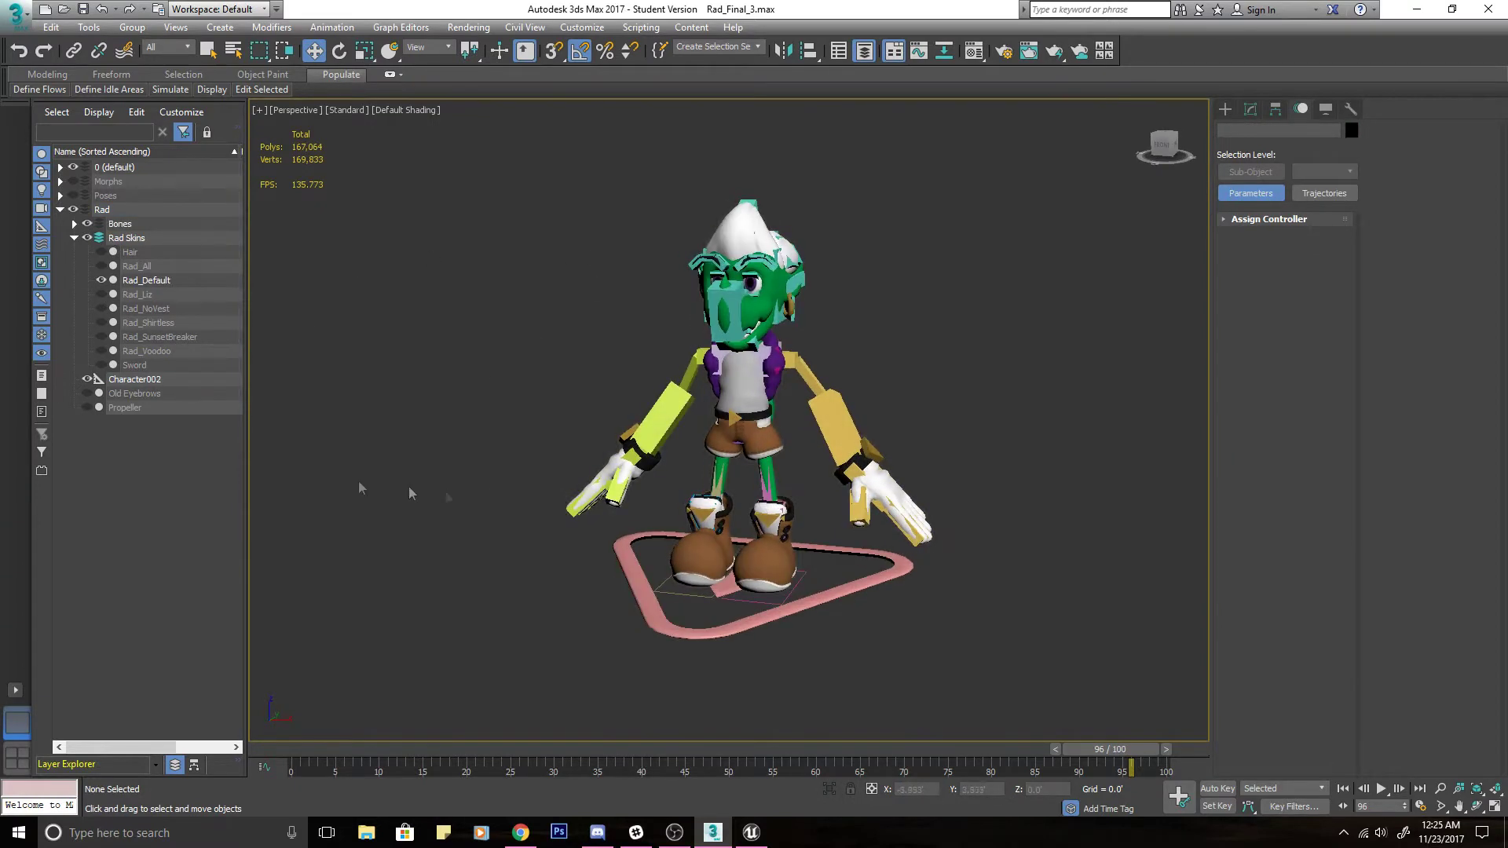
{"action": "left_click", "coordinate": [88, 379]}
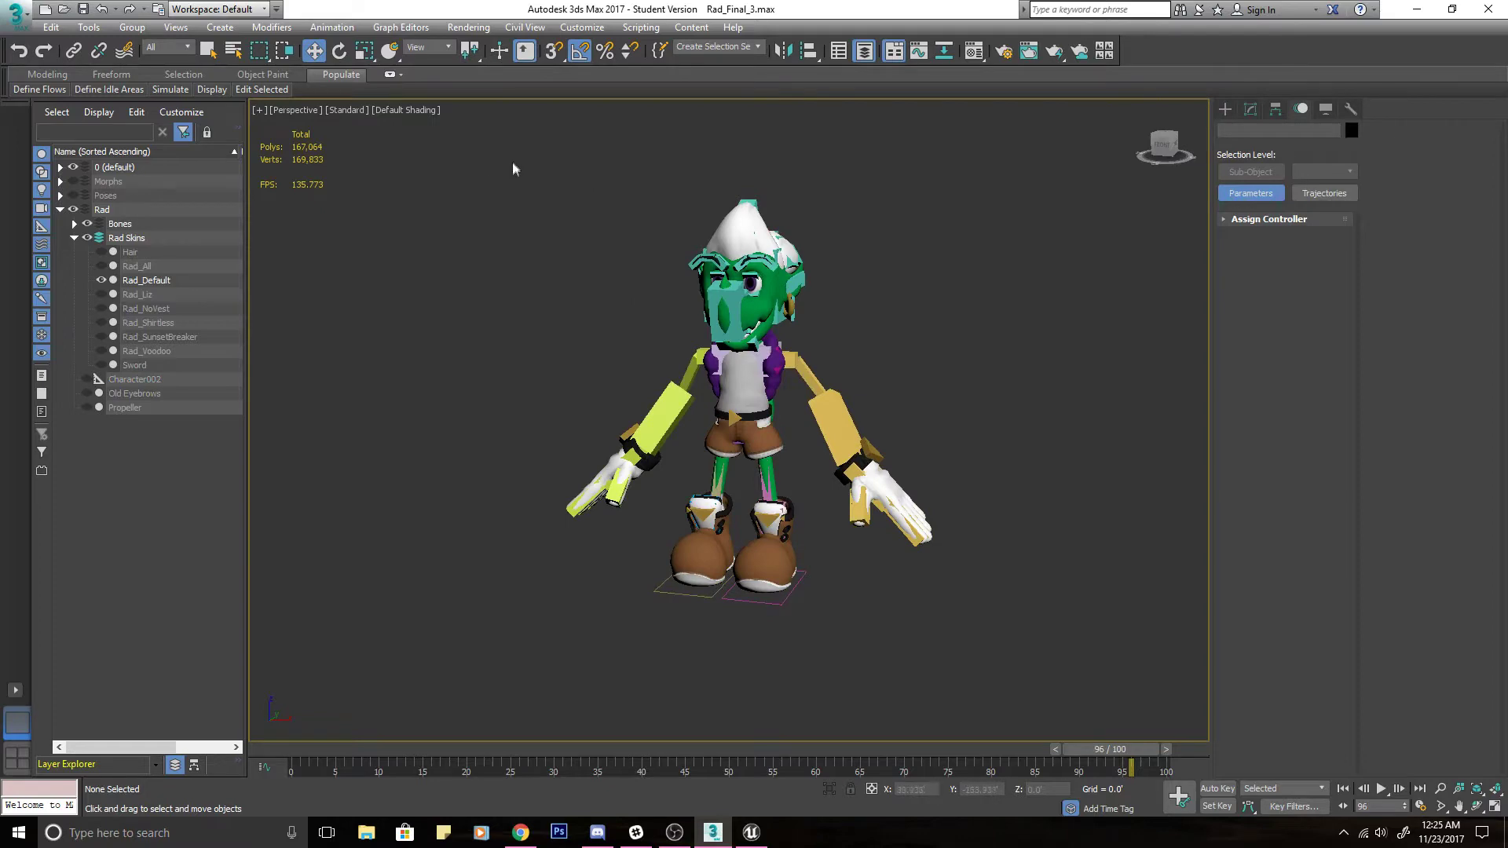
Select the Rad_Default mesh with all its bones, excluding the two leg platforms, and inspect the selection.
{"action": "left_click_drag", "start_coordinate": [1025, 644], "coordinate": [1024, 644]}
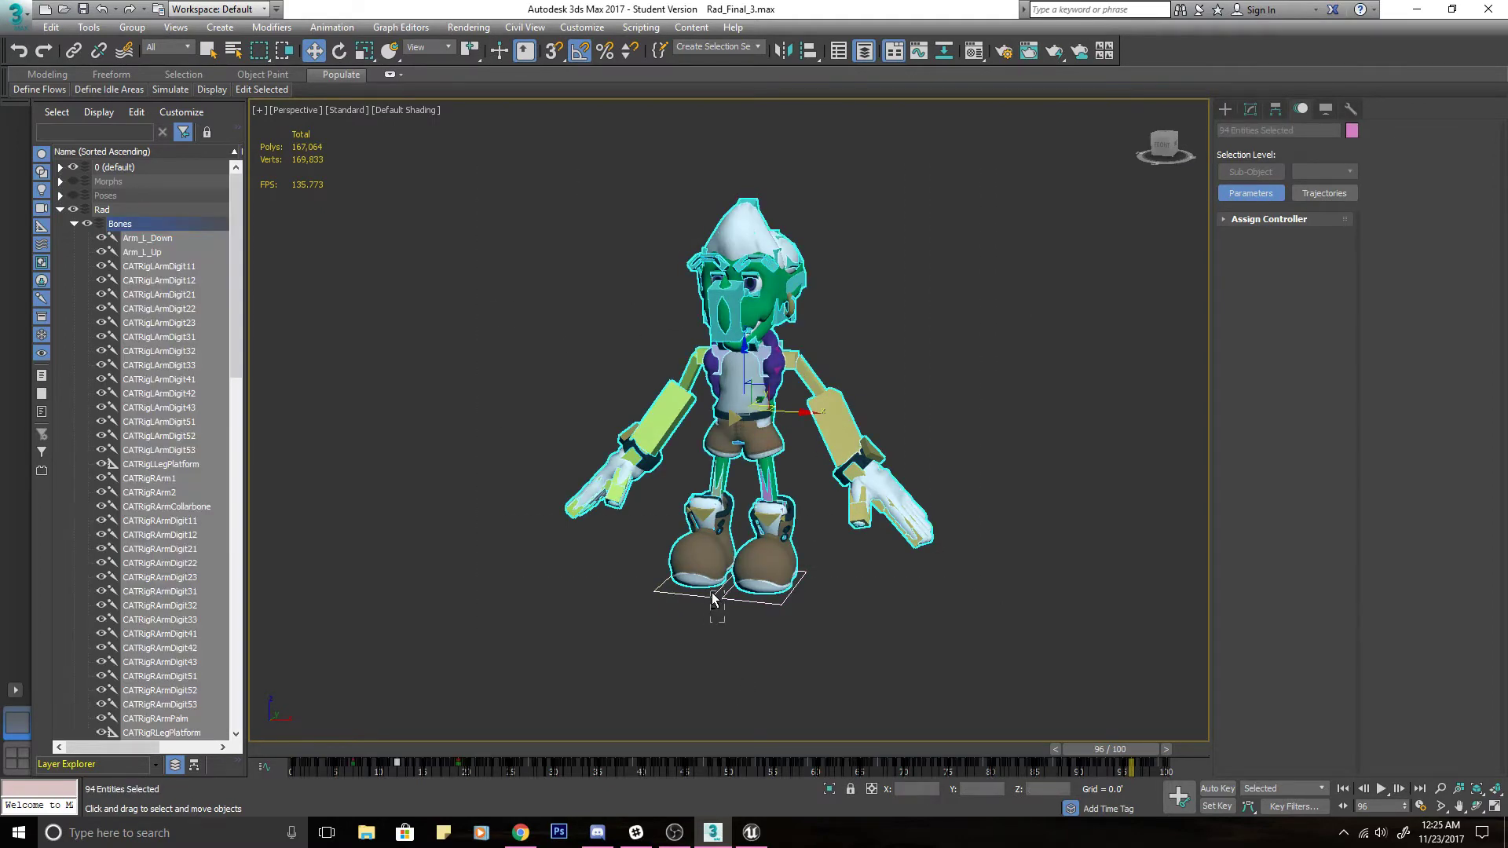
{"action": "left_click_drag", "start_coordinate": [713, 593], "coordinate": [712, 594], "text": "alt"}
{"action": "middle_click_drag", "start_coordinate": [841, 585], "coordinate": [629, 582], "text": "alt"}
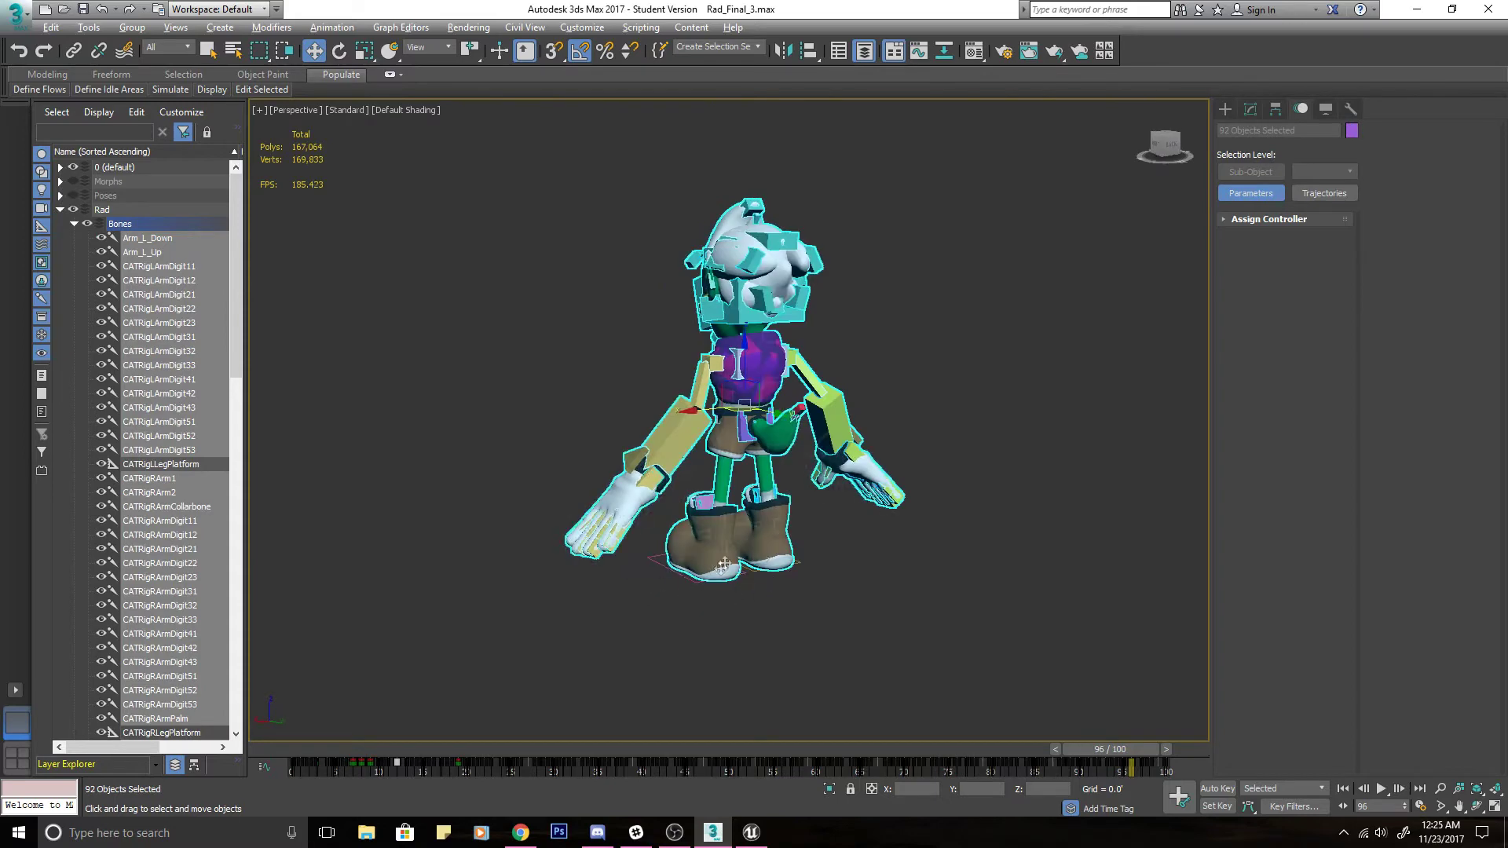
{"action": "middle_click_drag", "start_coordinate": [723, 565], "coordinate": [903, 572], "text": "alt"}
{"action": "middle_click_drag", "start_coordinate": [889, 507], "coordinate": [868, 574]}
{"action": "scroll", "coordinate": [867, 574], "scroll_direction": "up", "scroll_amount": 4}
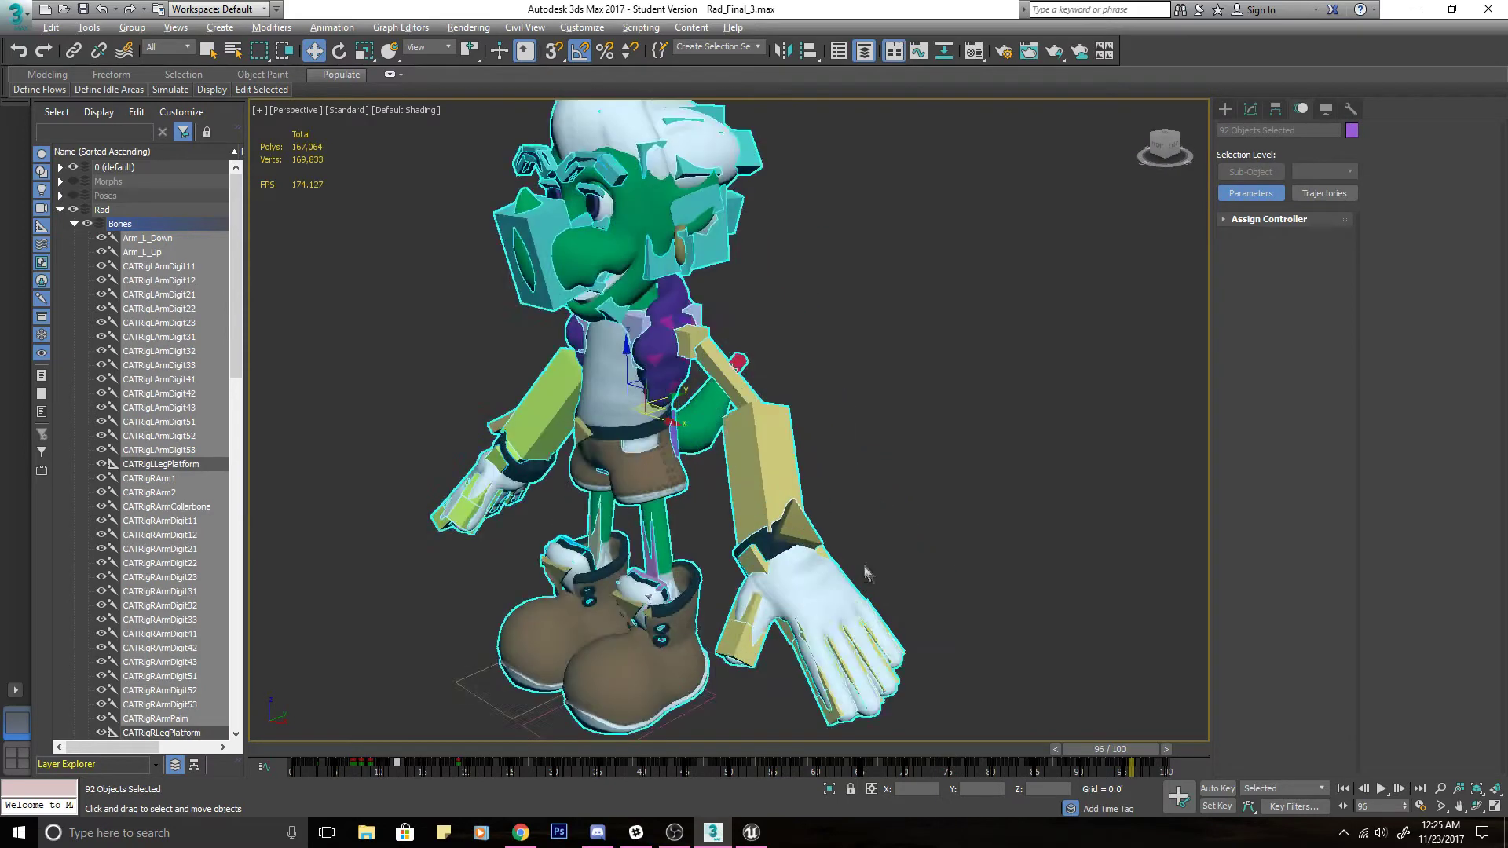
{"action": "scroll", "coordinate": [866, 574], "scroll_direction": "down", "scroll_amount": 6}
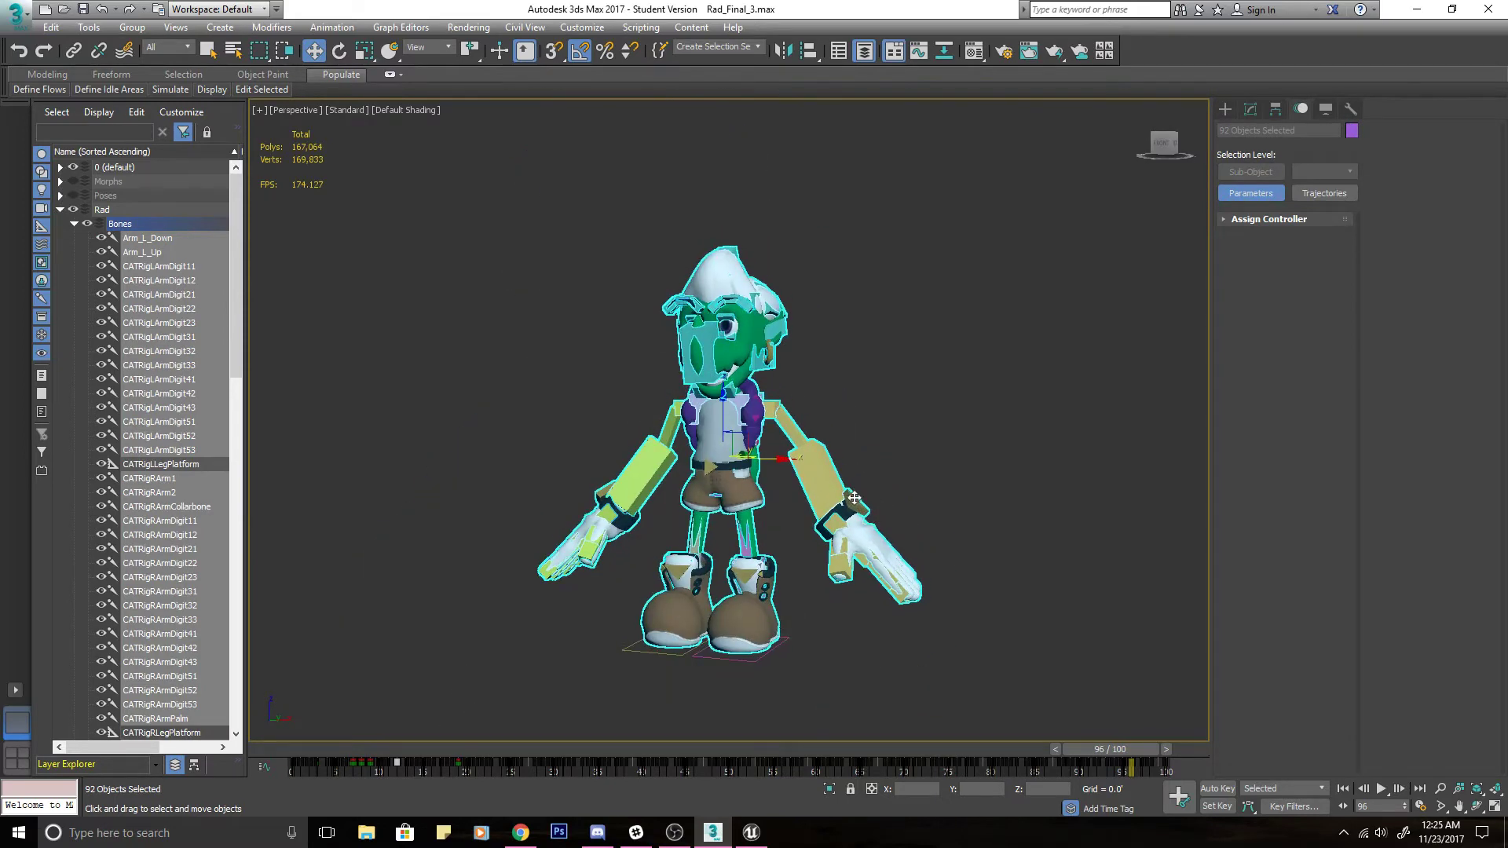
Switch back to Unreal Editor, dismiss the import file browser, and review the Rad_APose mesh, physics asset and skeleton.
{"action": "left_click", "coordinate": [751, 832]}
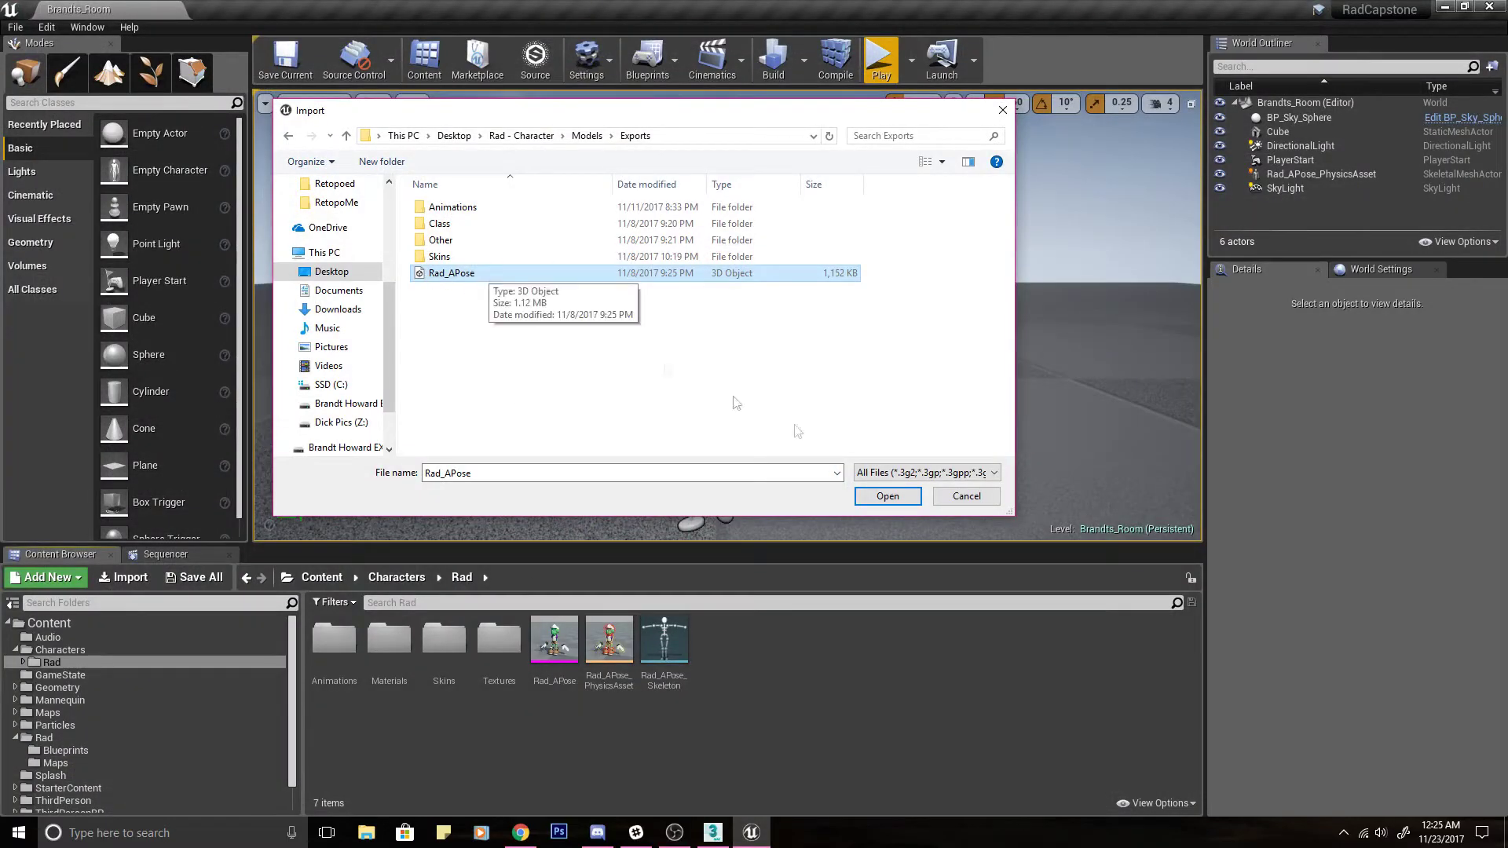
{"action": "left_click", "coordinate": [887, 496]}
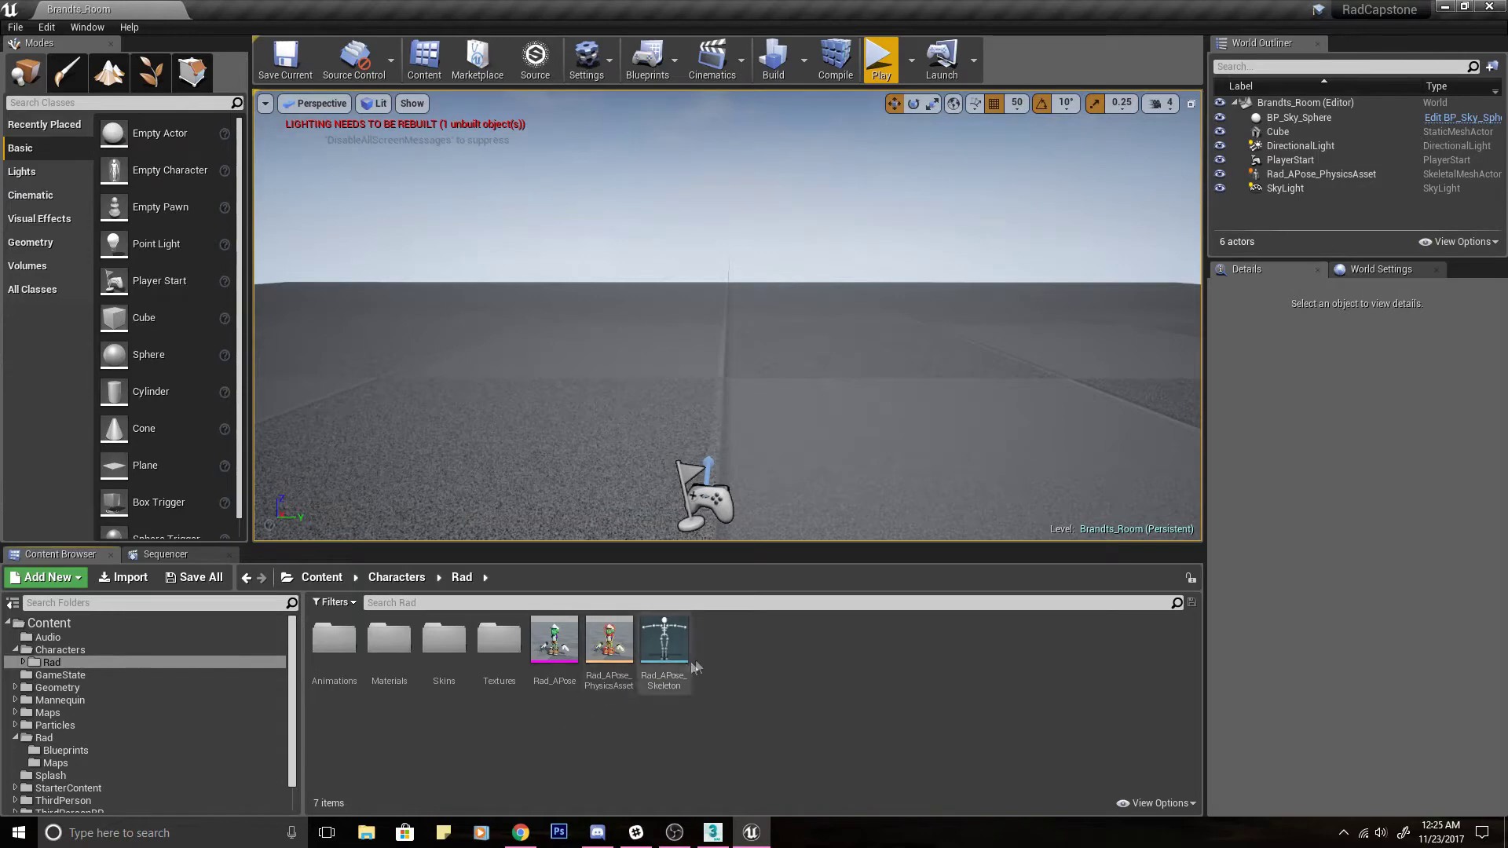
{"action": "left_click", "coordinate": [553, 691]}
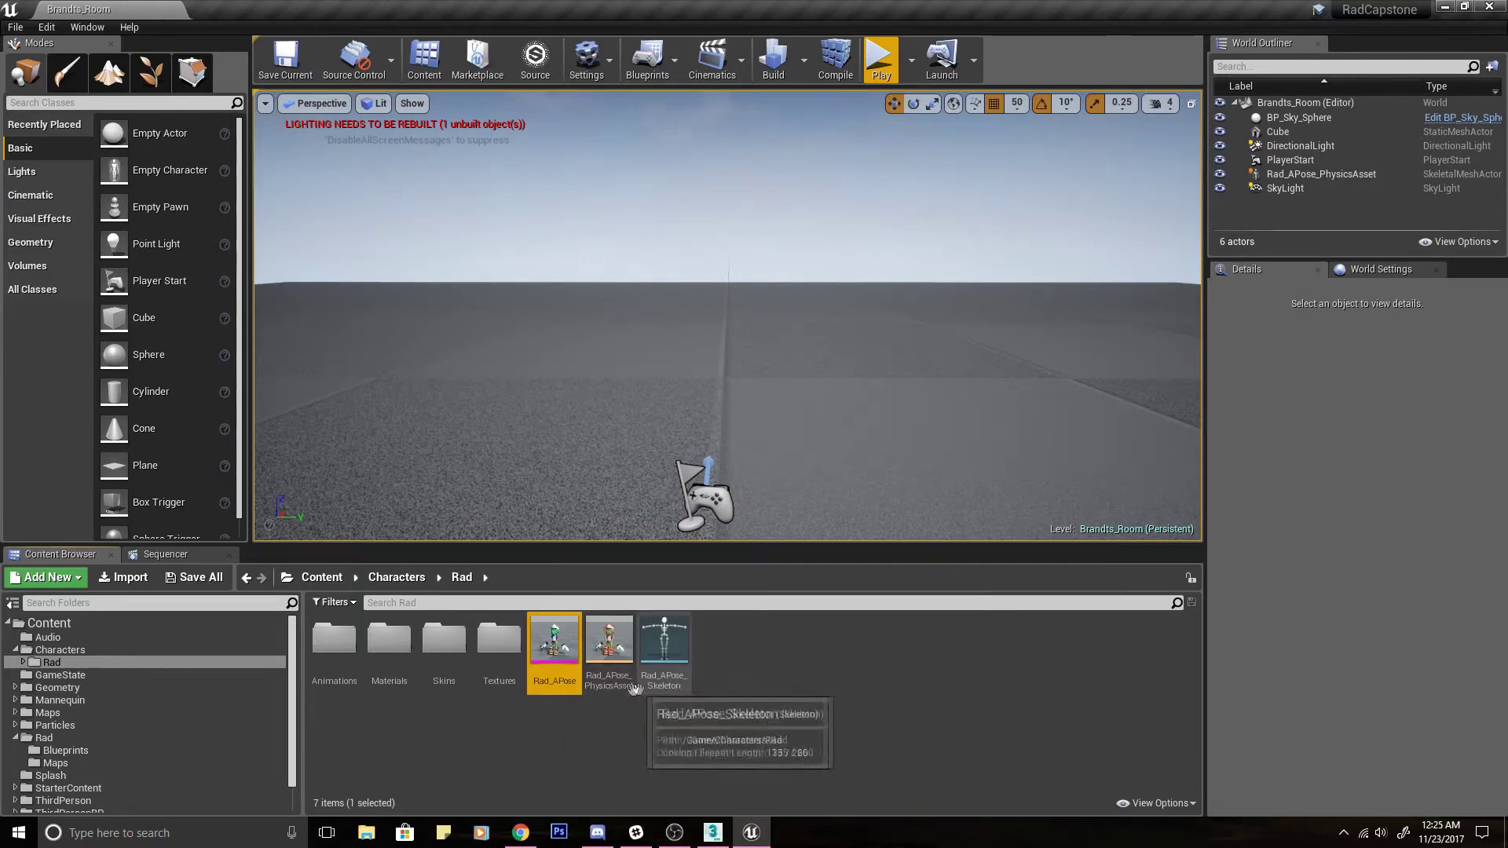
{"action": "left_click", "coordinate": [620, 689]}
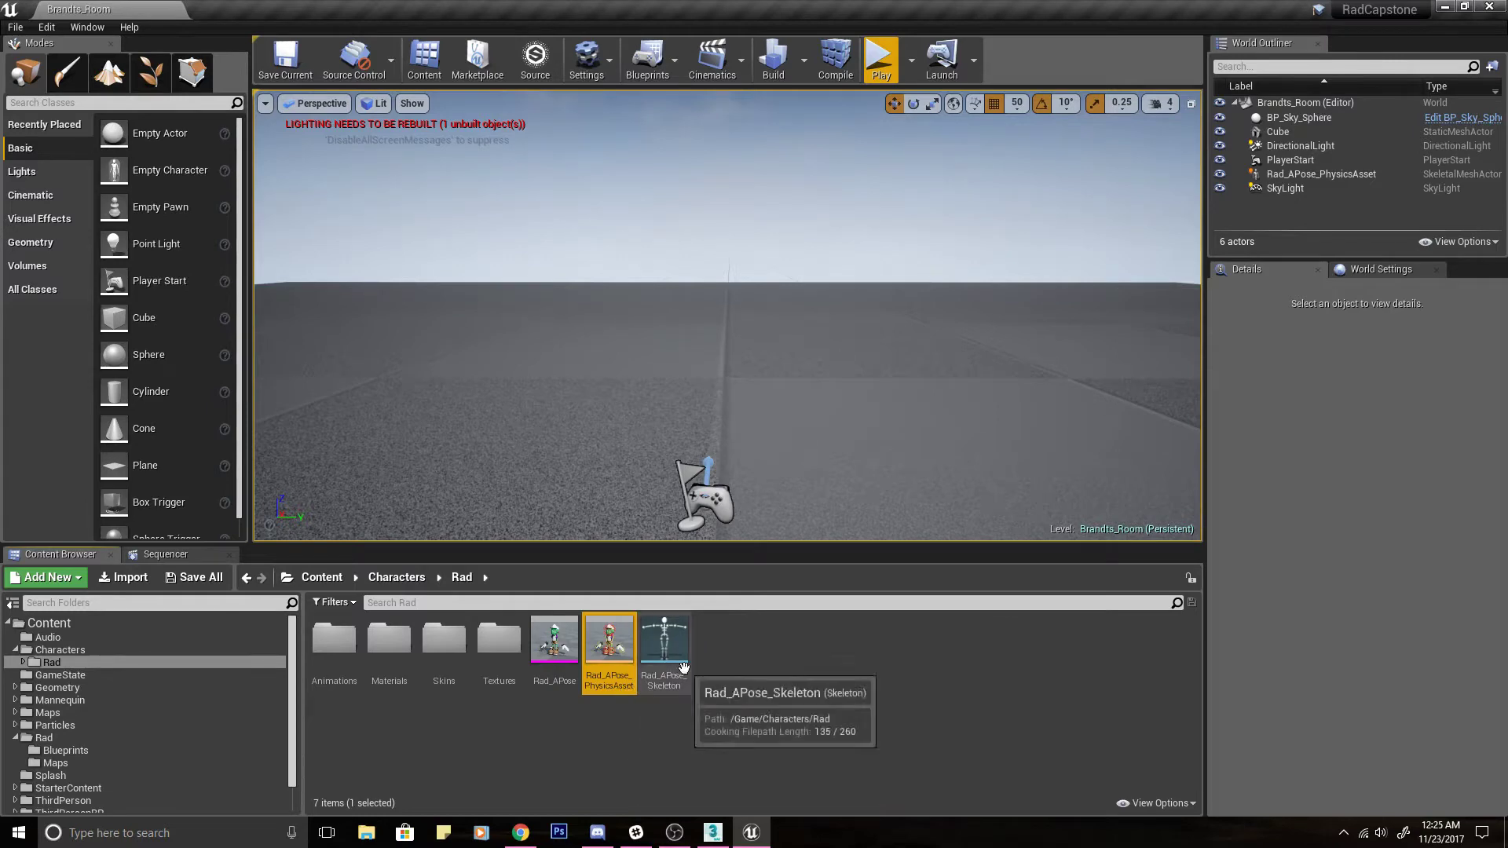
{"action": "left_click", "coordinate": [684, 688]}
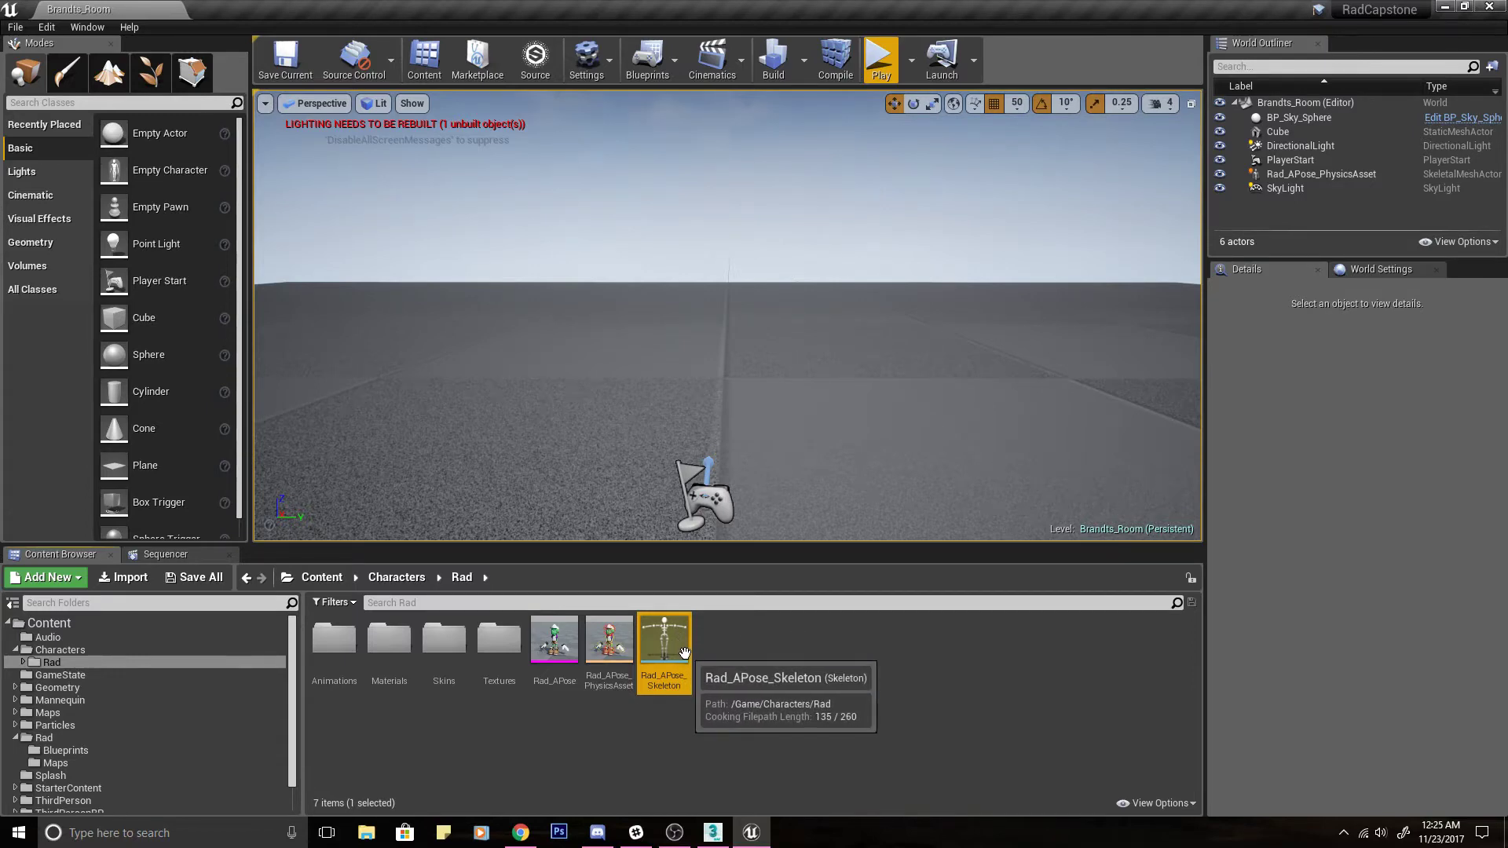
Switch to 3ds Max, collapse and hide the Bones layer, hide Rad_Default and show the Rad_Liz skin.
{"action": "left_click", "coordinate": [712, 833]}
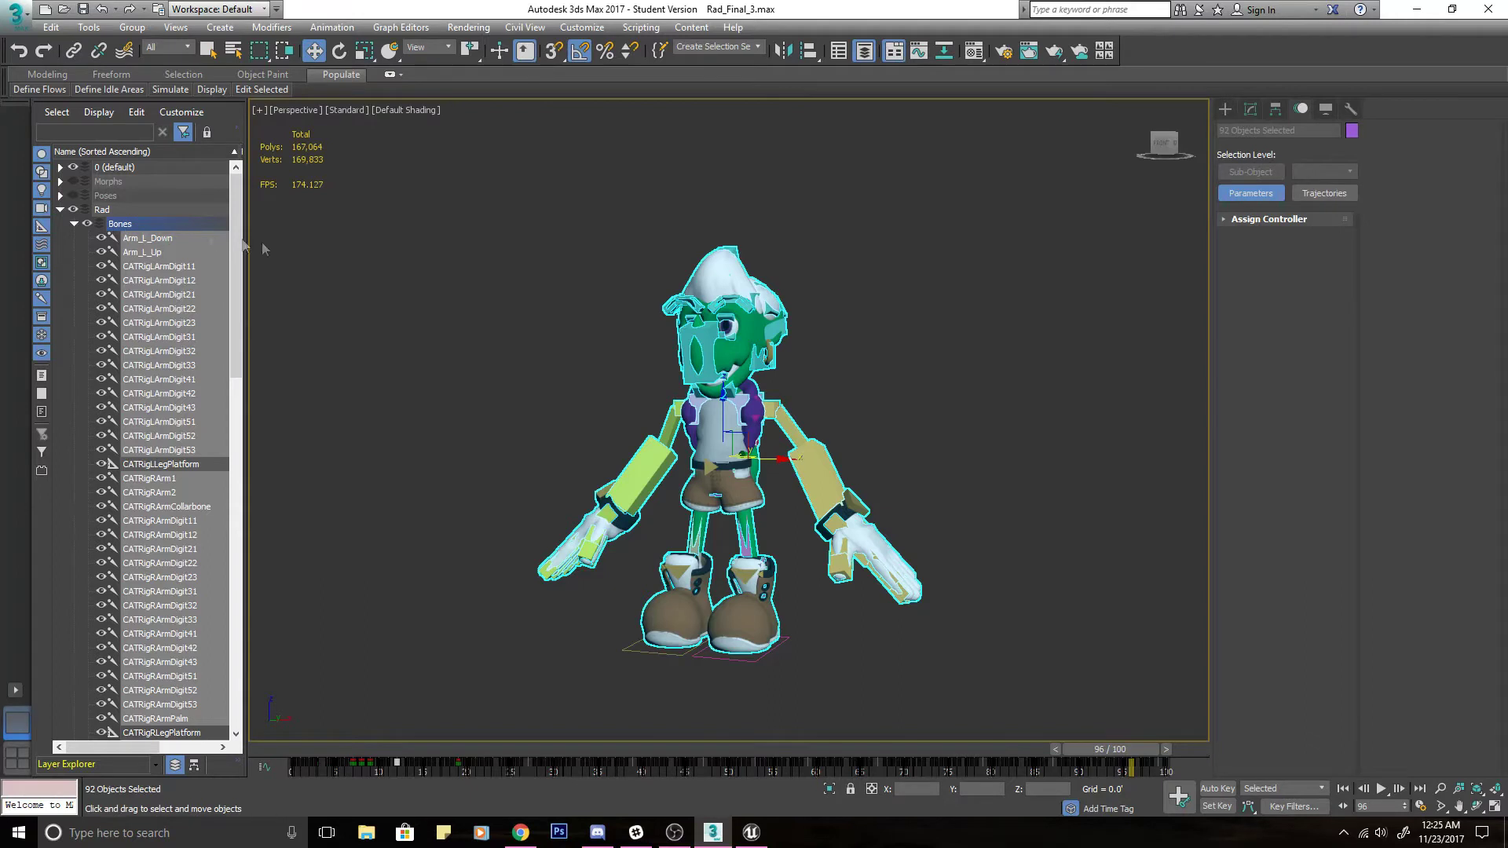
{"action": "left_click", "coordinate": [67, 221]}
{"action": "left_click", "coordinate": [74, 224]}
{"action": "left_click", "coordinate": [85, 225]}
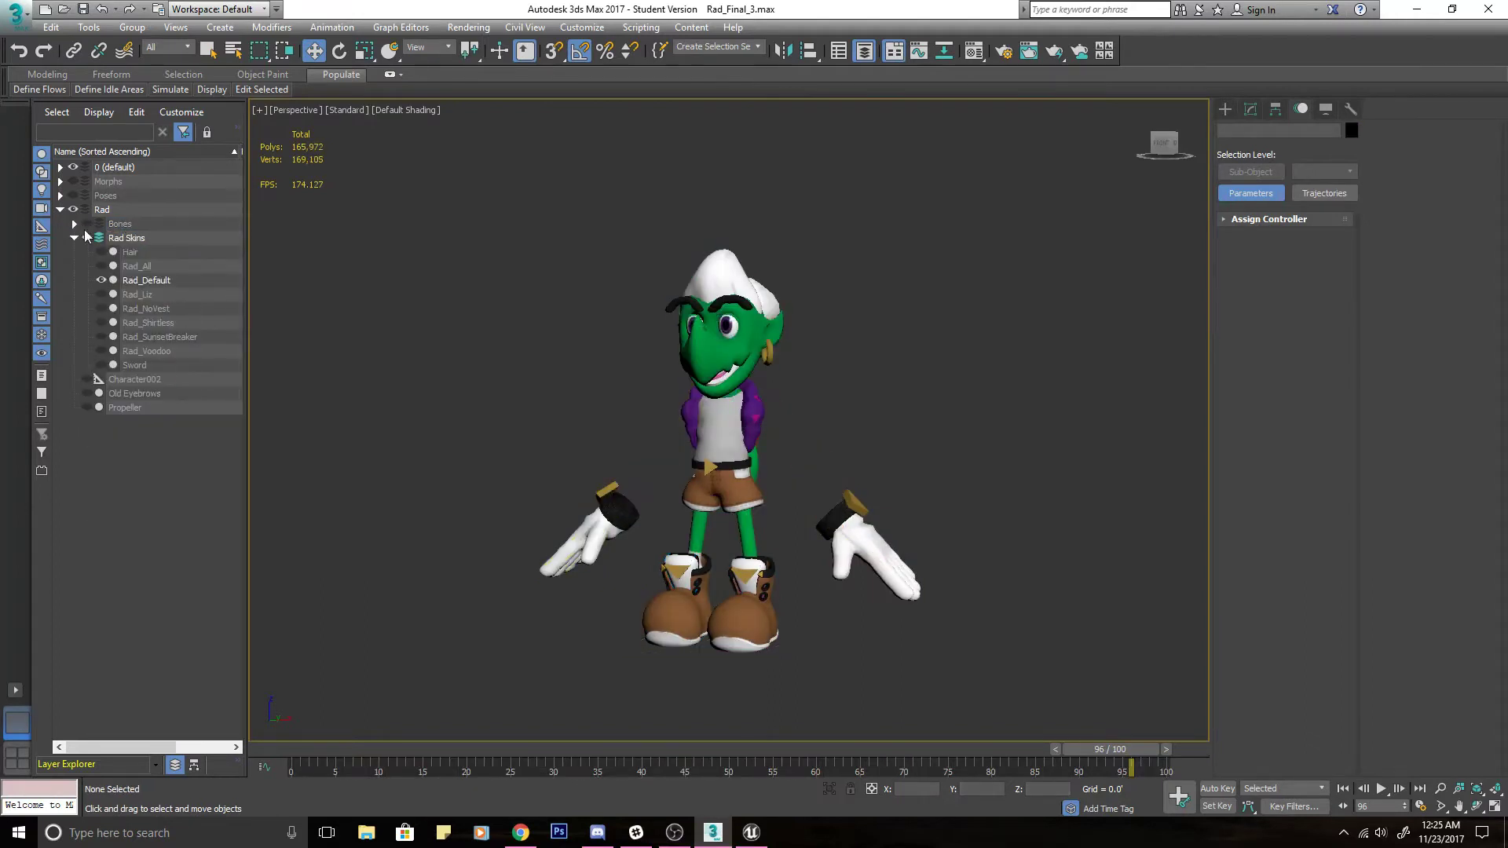
{"action": "left_click", "coordinate": [101, 281]}
{"action": "left_click", "coordinate": [102, 295]}
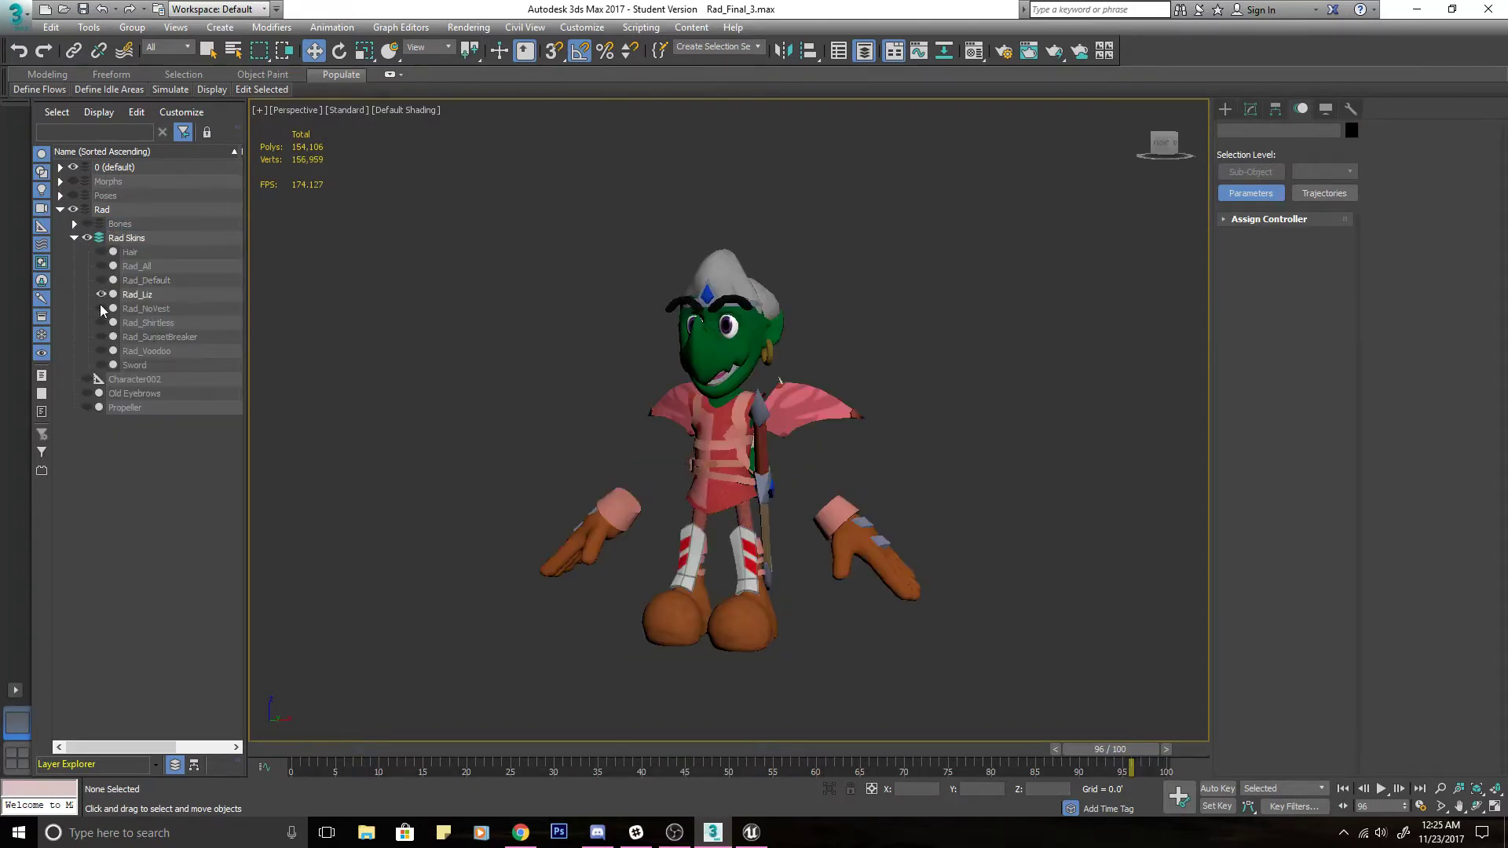
Select the Rad_Liz mesh in the viewport and display its Skin modifier and bone list.
{"action": "left_click", "coordinate": [757, 470]}
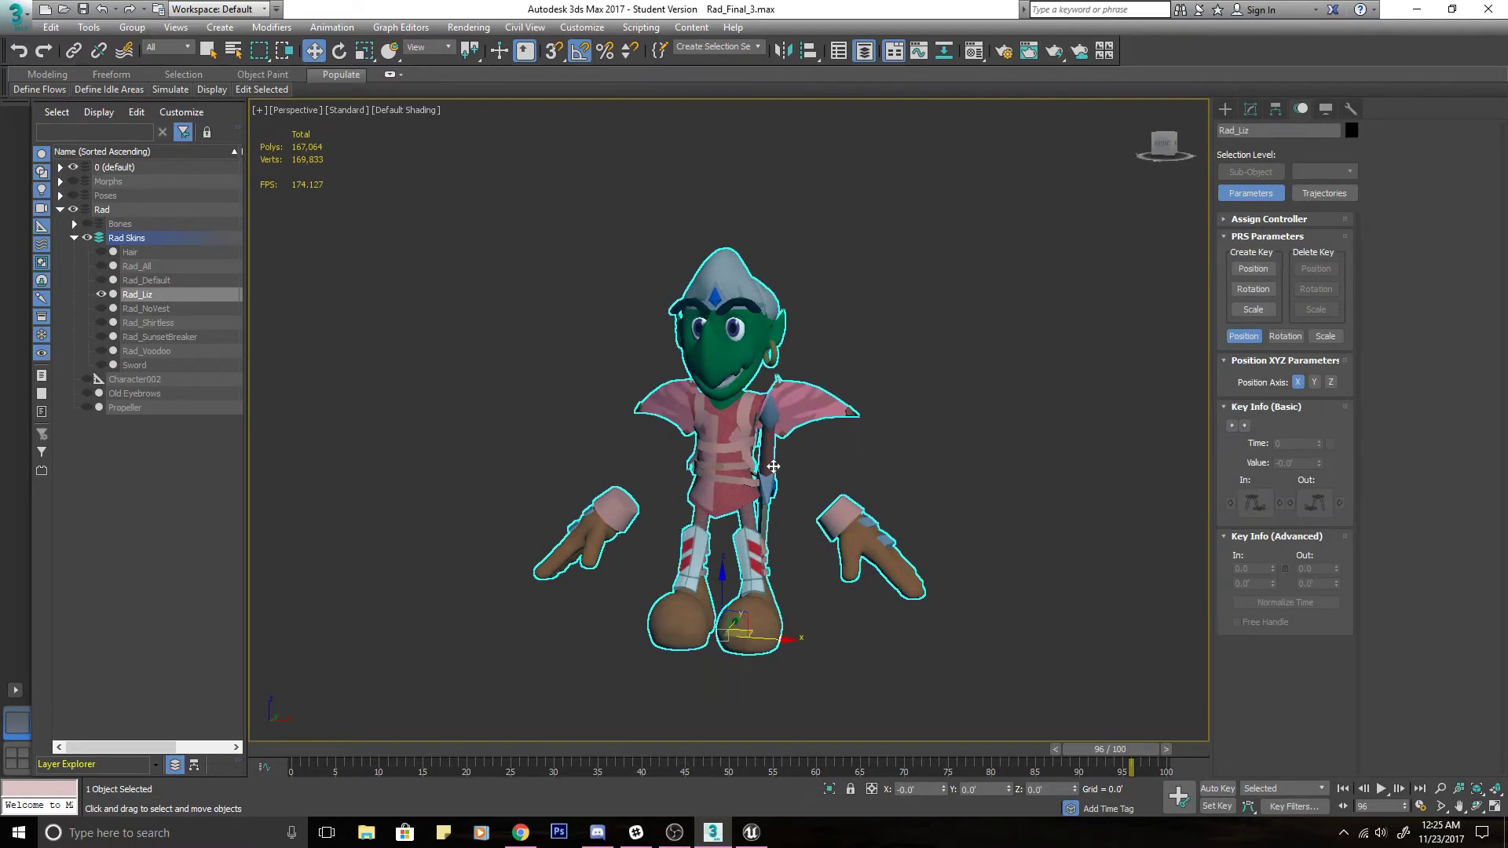
{"action": "left_click", "coordinate": [873, 461]}
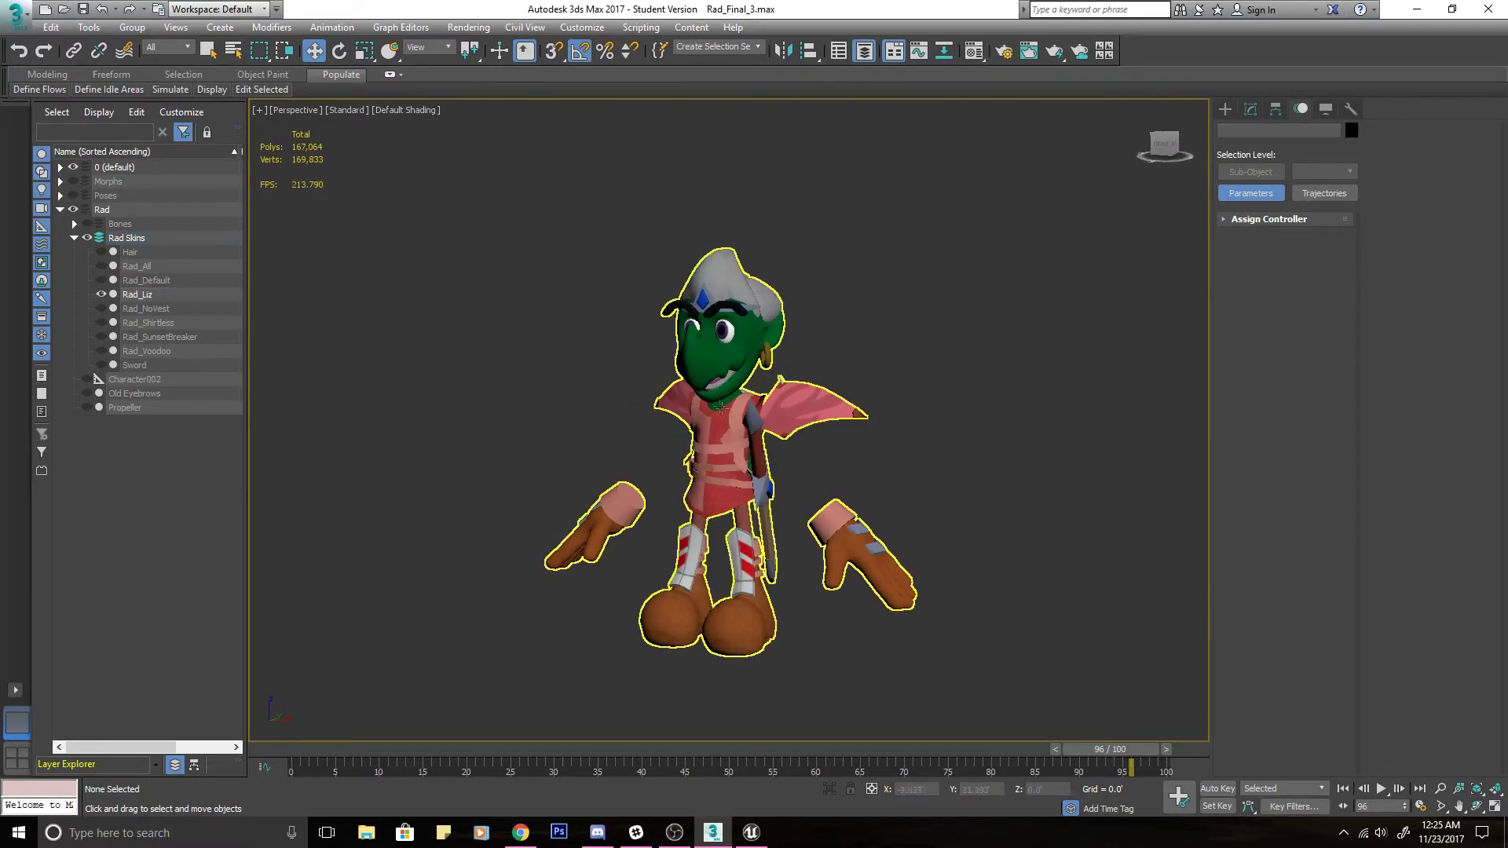
{"action": "left_click", "coordinate": [738, 410]}
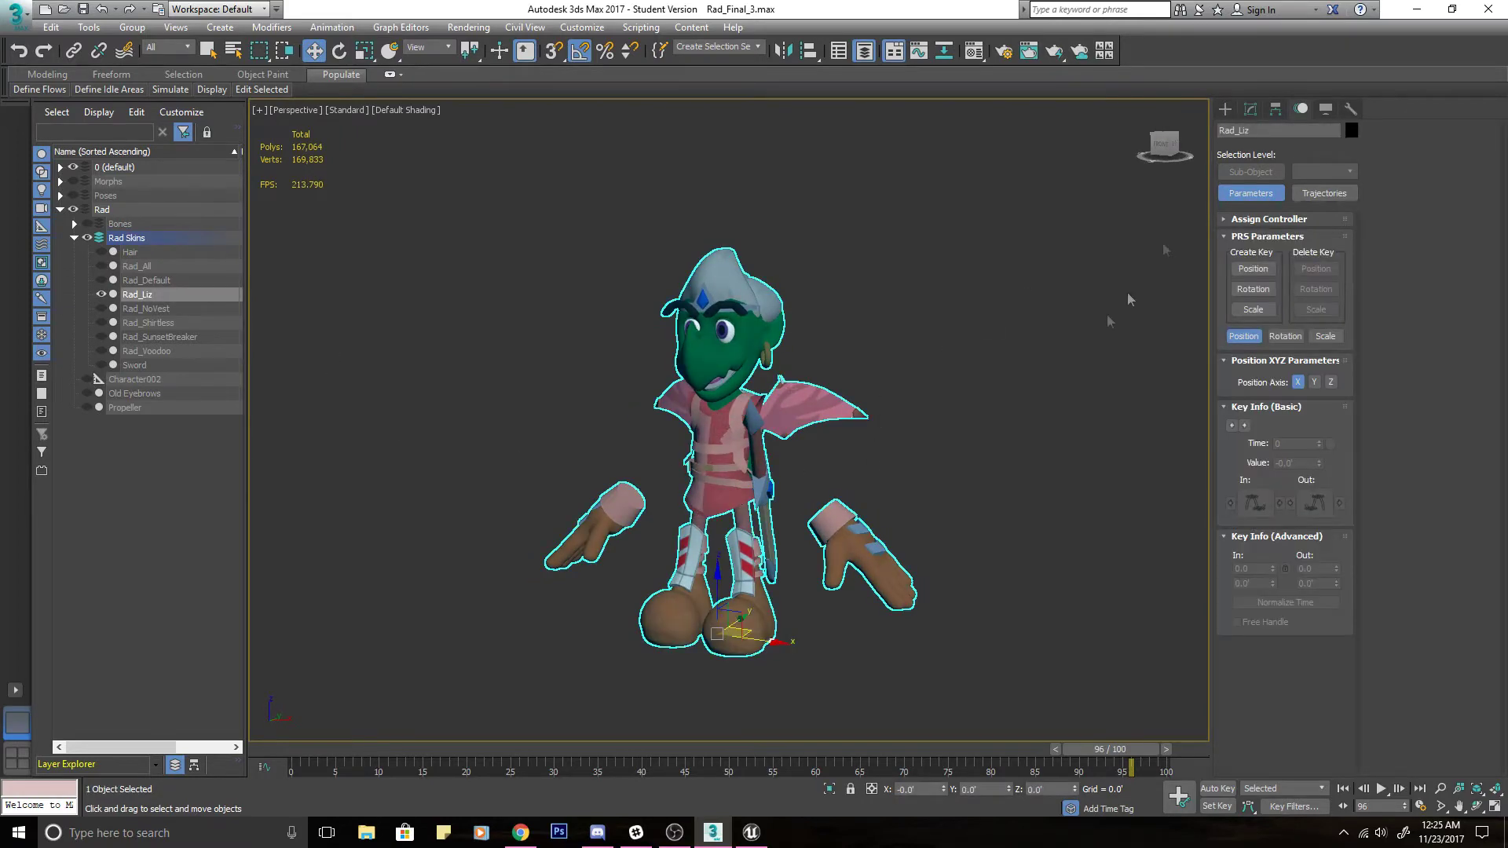
{"action": "left_click", "coordinate": [1251, 110]}
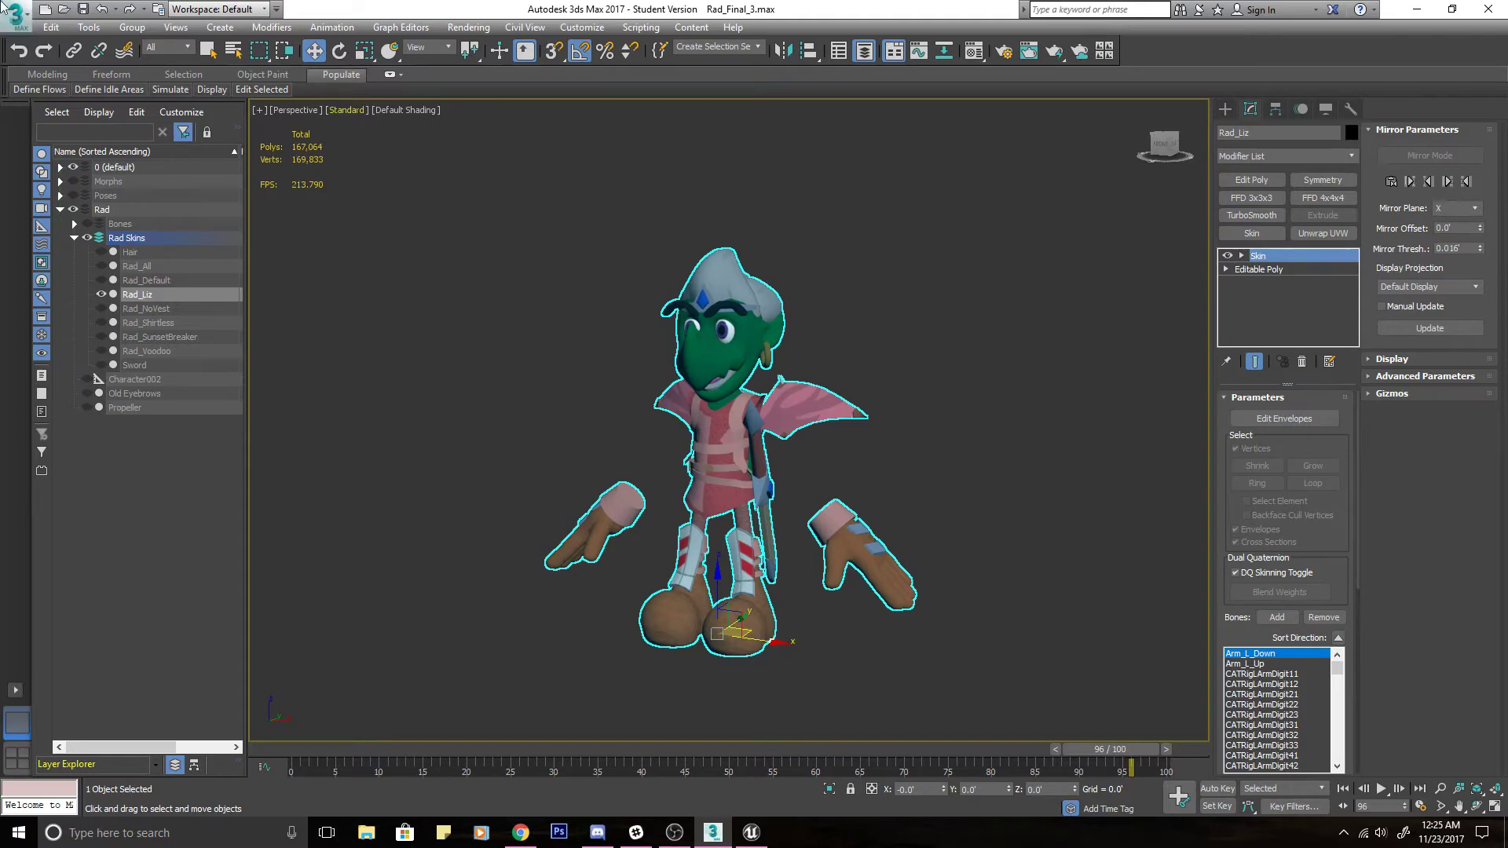
Start exporting only the selected Rad_Liz mesh to the Desktop as an FBX file named Liz.
{"action": "left_click", "coordinate": [9, 9]}
{"action": "mouse_move", "coordinate": [44, 261]}
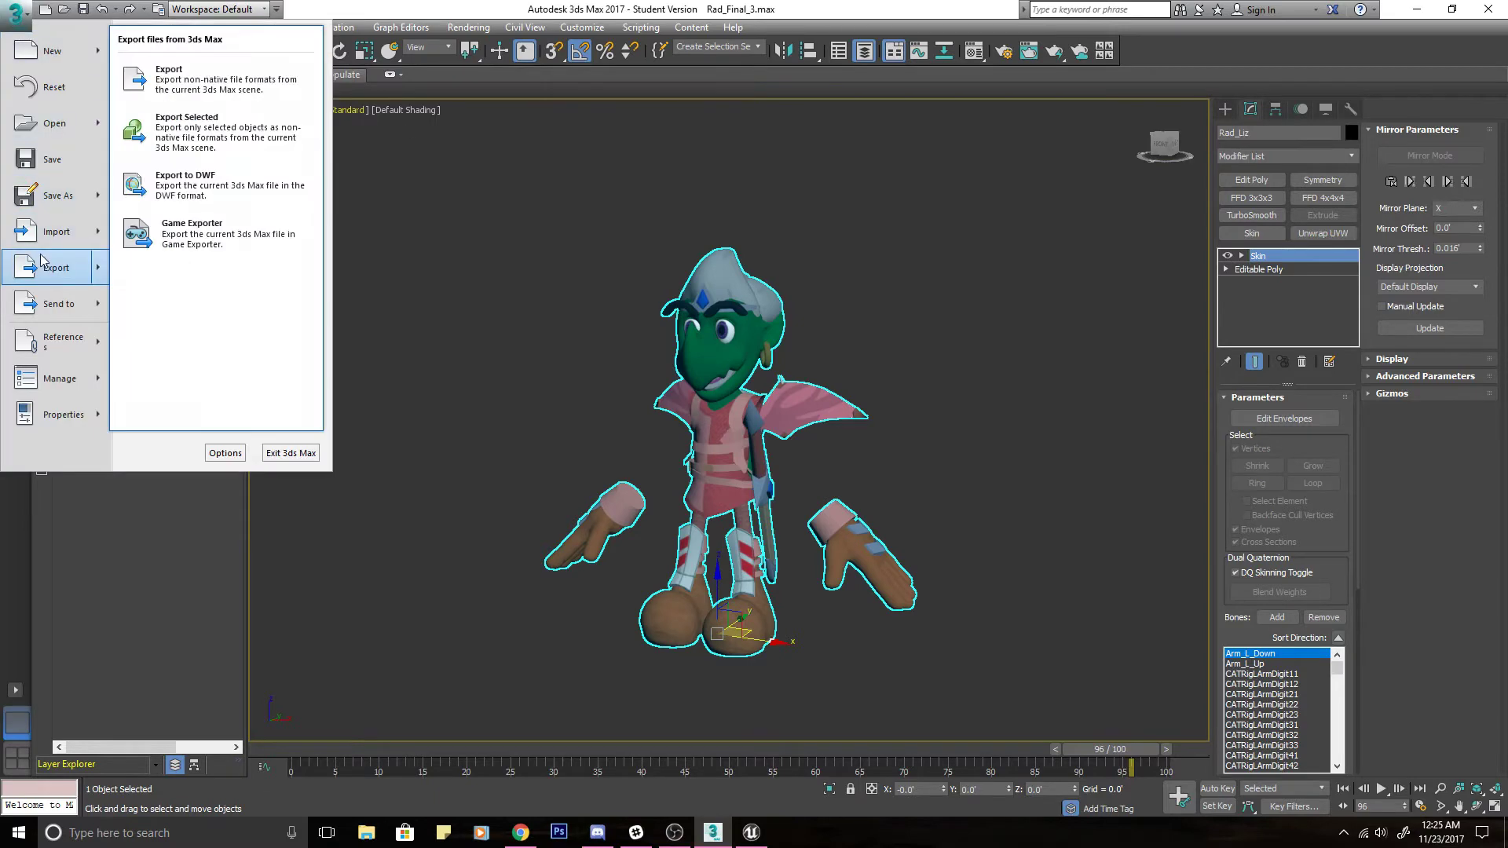
{"action": "left_click", "coordinate": [157, 129]}
{"action": "left_click", "coordinate": [264, 40]}
{"action": "left_click", "coordinate": [308, 39]}
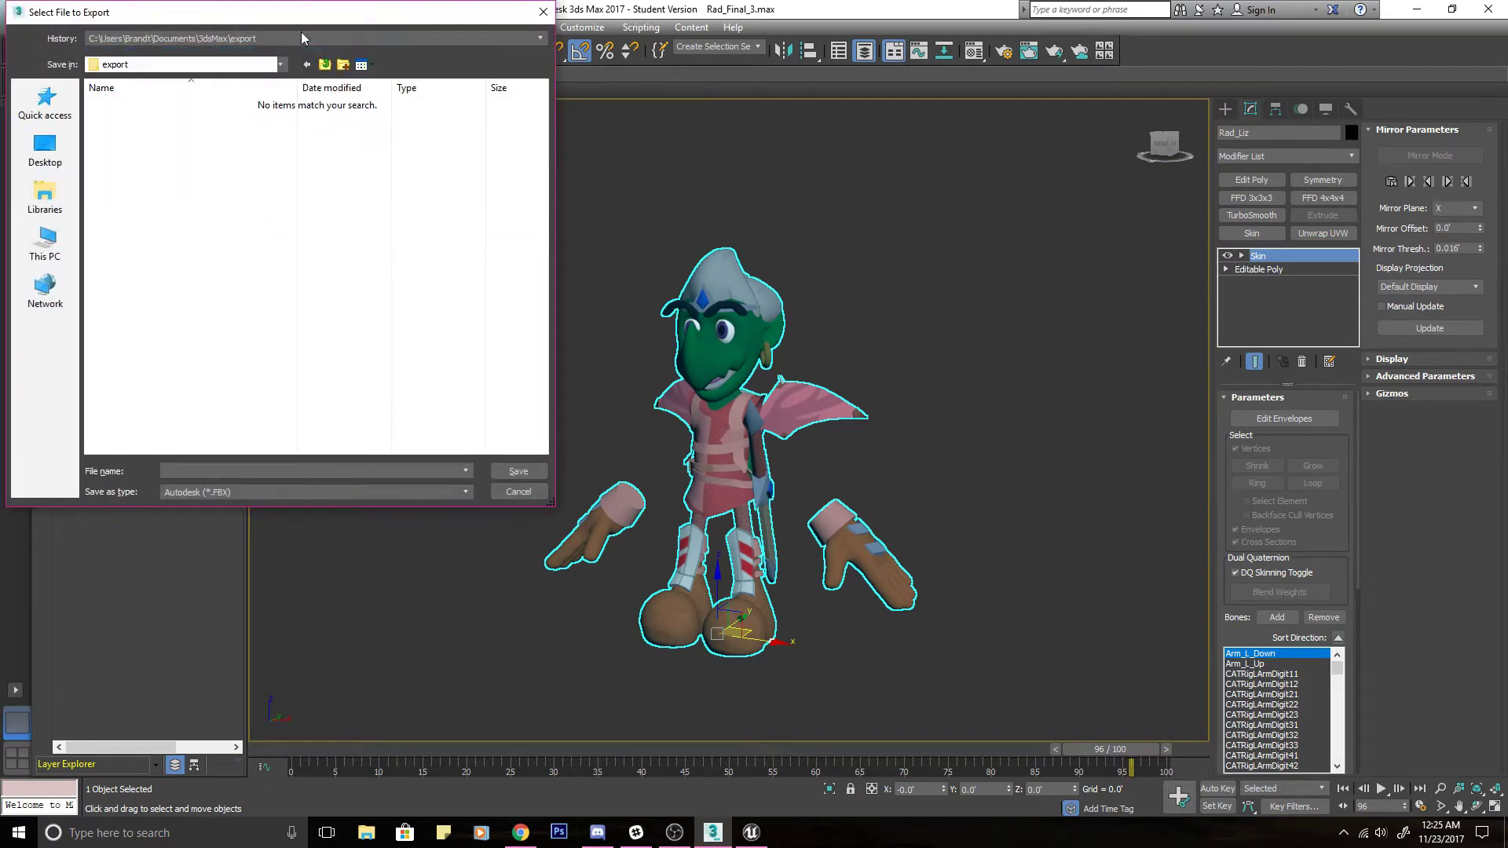
{"action": "left_click_drag", "start_coordinate": [294, 19], "coordinate": [283, 145]}
{"action": "left_click", "coordinate": [104, 186]}
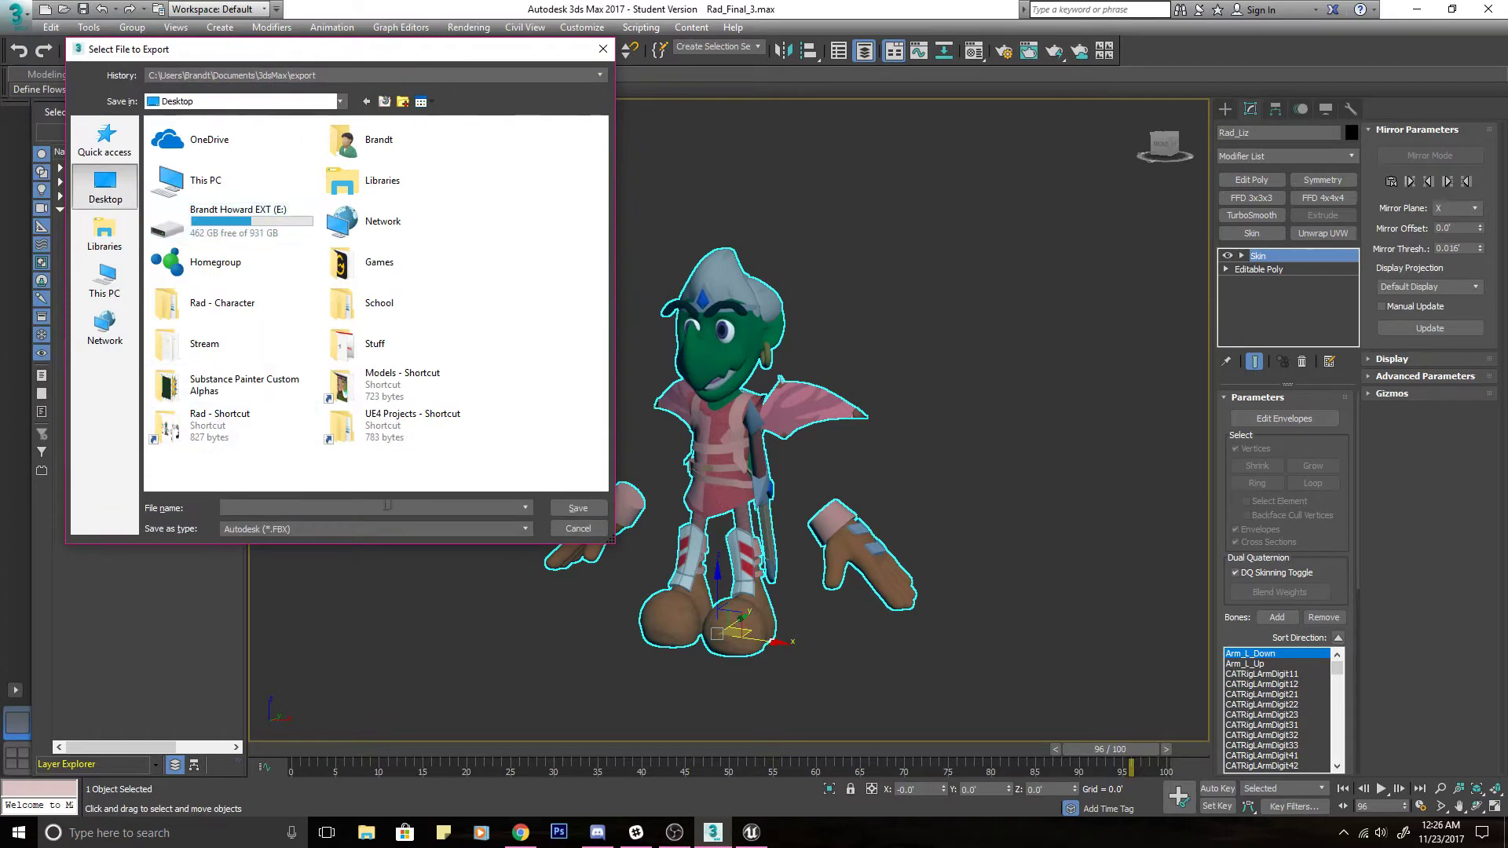
{"action": "type", "text": "Liz"}
{"action": "left_click", "coordinate": [578, 510]}
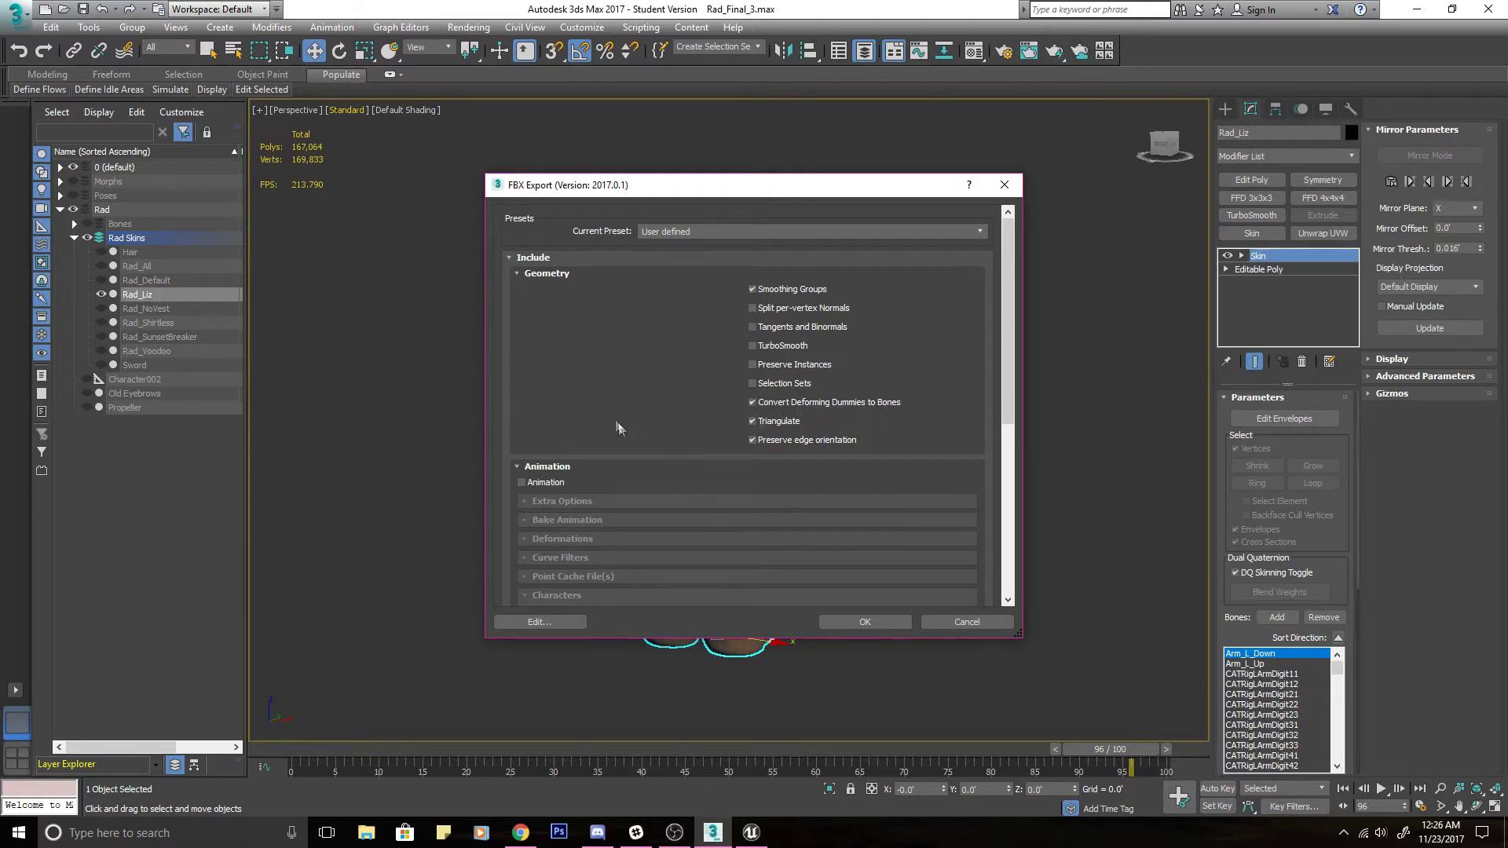
Review the geometry, animation and file format options of the FBX export, and cancel the export.
{"action": "scroll", "coordinate": [617, 428], "scroll_direction": "down", "scroll_amount": 10}
{"action": "scroll", "coordinate": [597, 424], "scroll_direction": "up", "scroll_amount": 9}
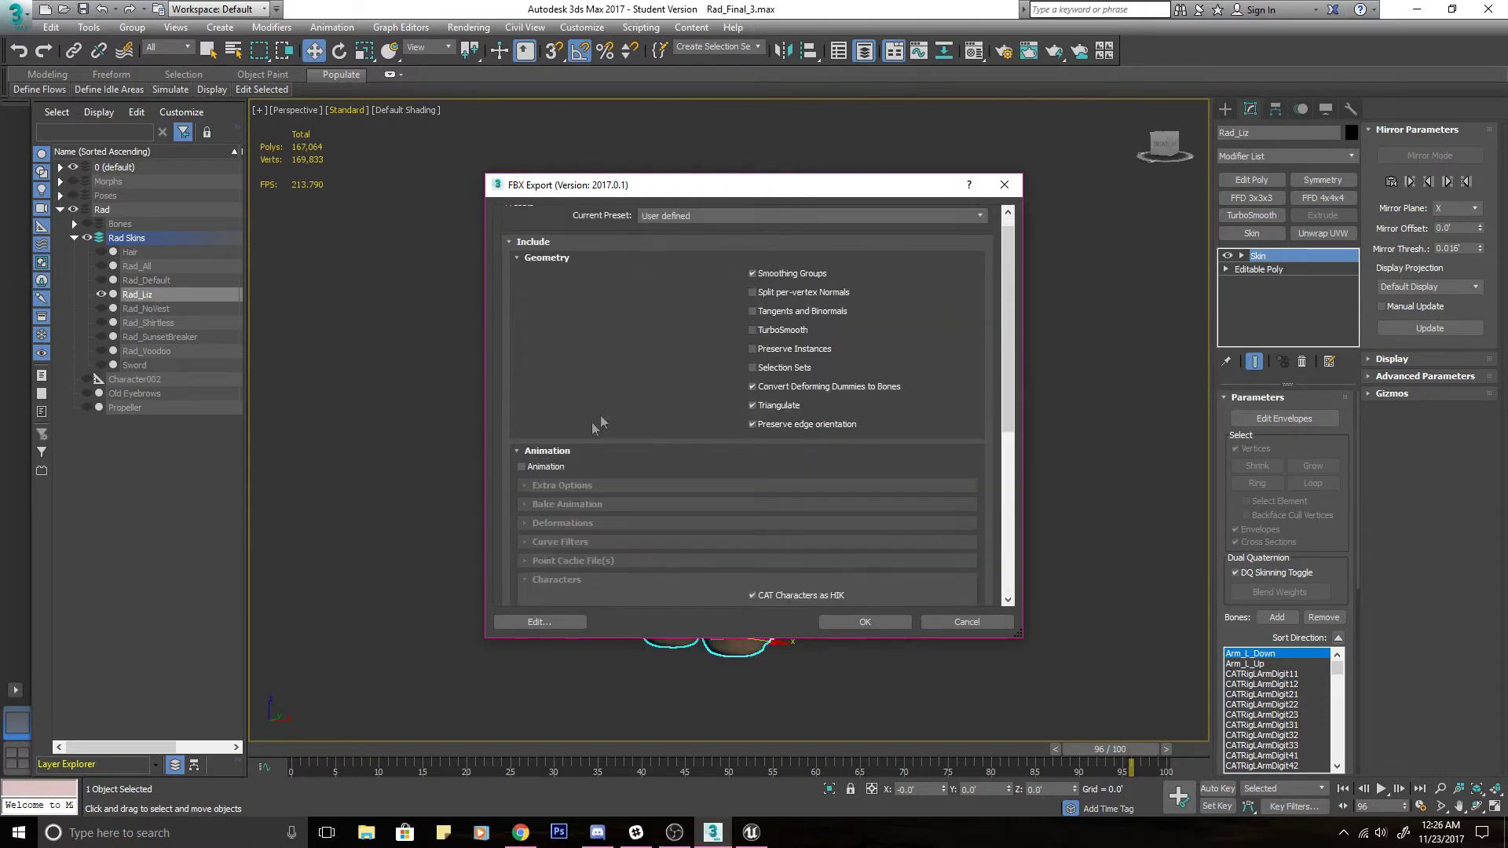
{"action": "left_click", "coordinate": [528, 452]}
{"action": "scroll", "coordinate": [691, 503], "scroll_direction": "down", "scroll_amount": 3}
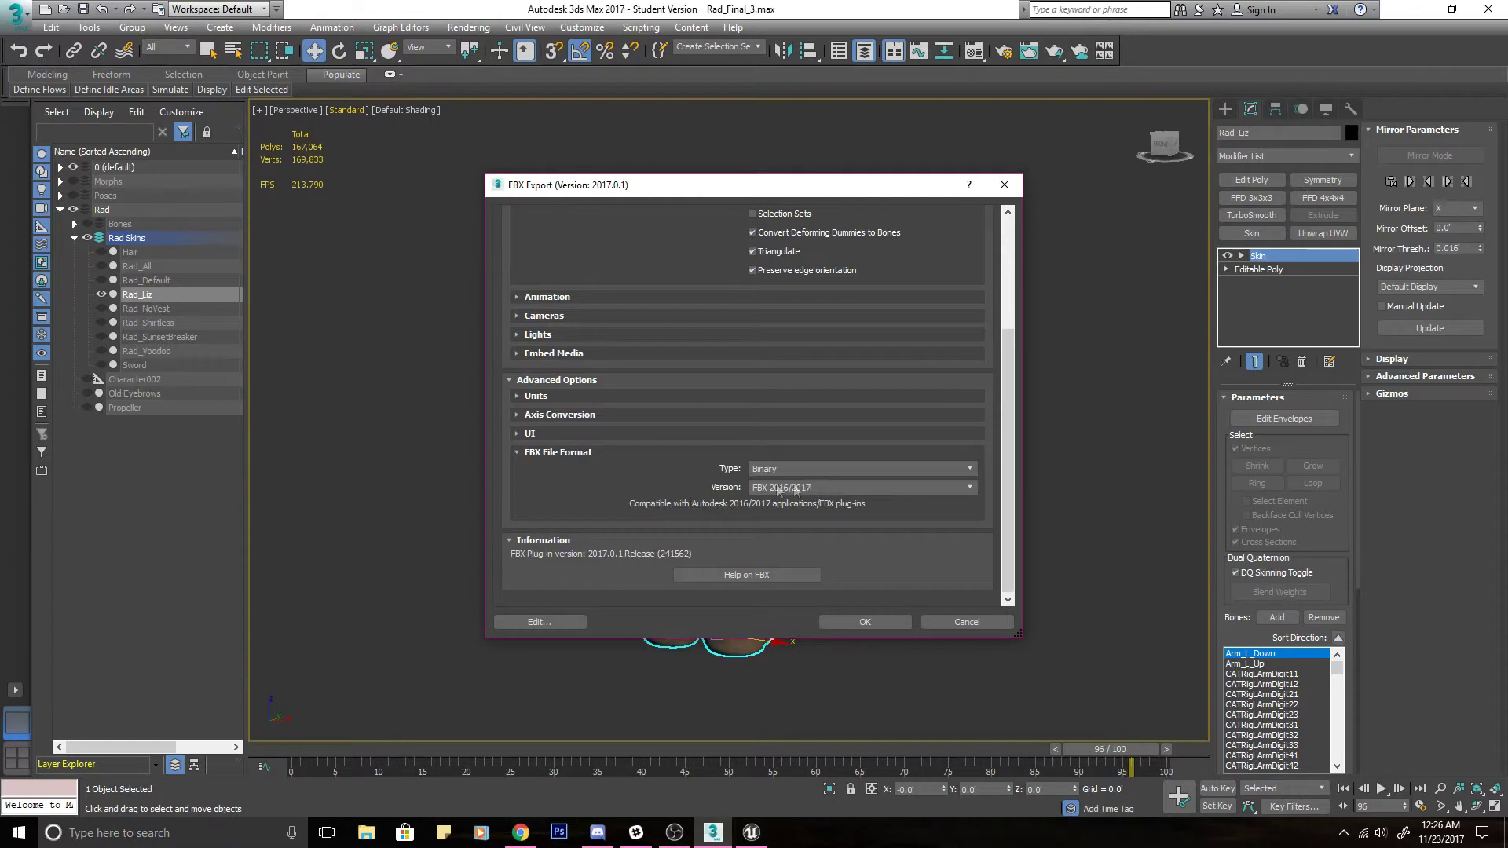
{"action": "scroll", "coordinate": [780, 489], "scroll_direction": "up", "scroll_amount": 3}
{"action": "left_click", "coordinate": [958, 622]}
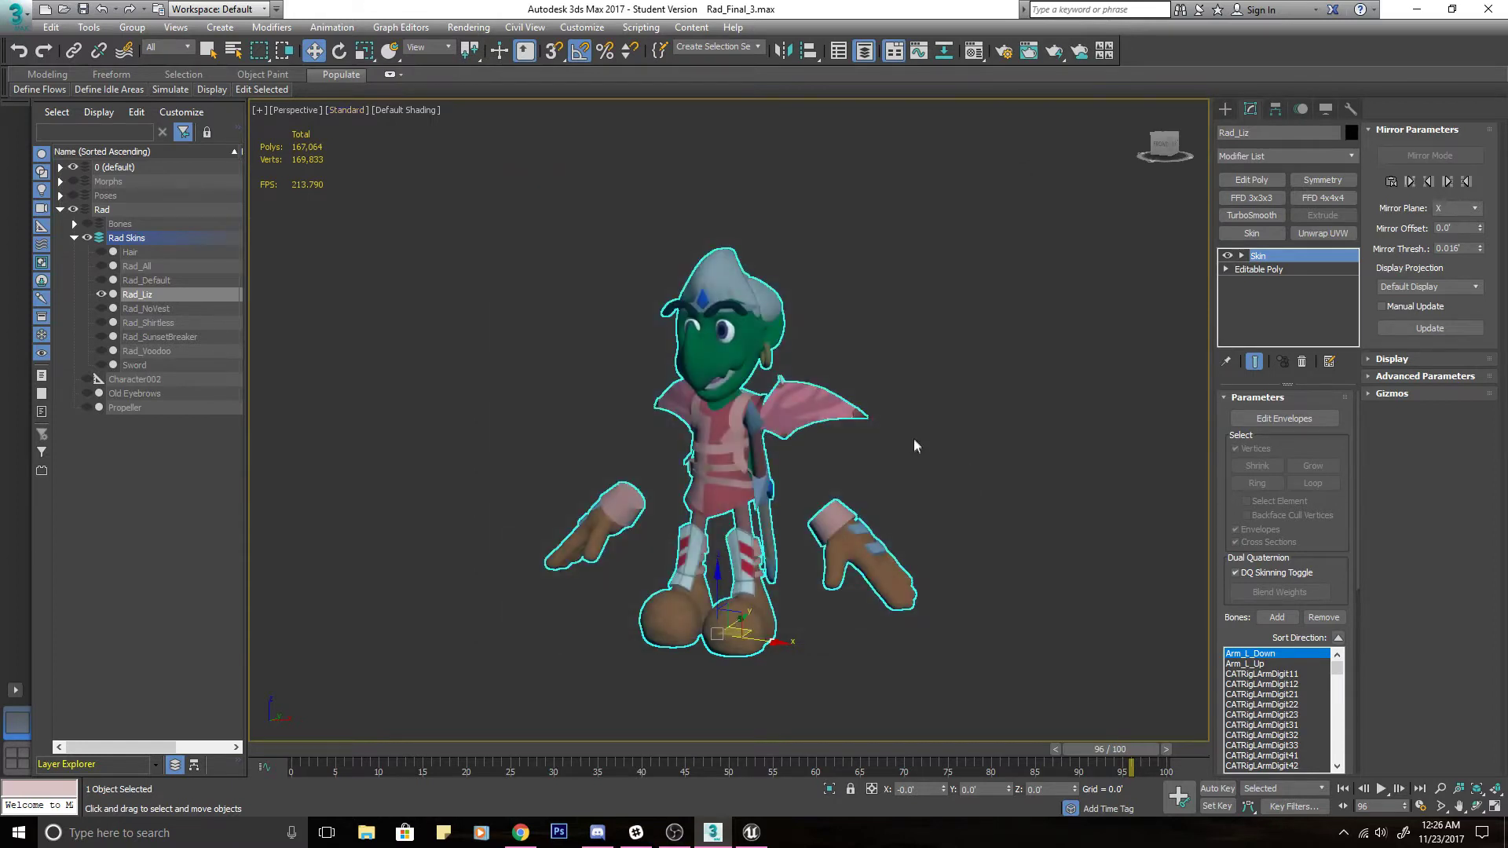
{"action": "left_click", "coordinate": [911, 441]}
Switch to Unreal Editor, open the Skins > Liz folder and start an asset import into it.
{"action": "left_click", "coordinate": [751, 832]}
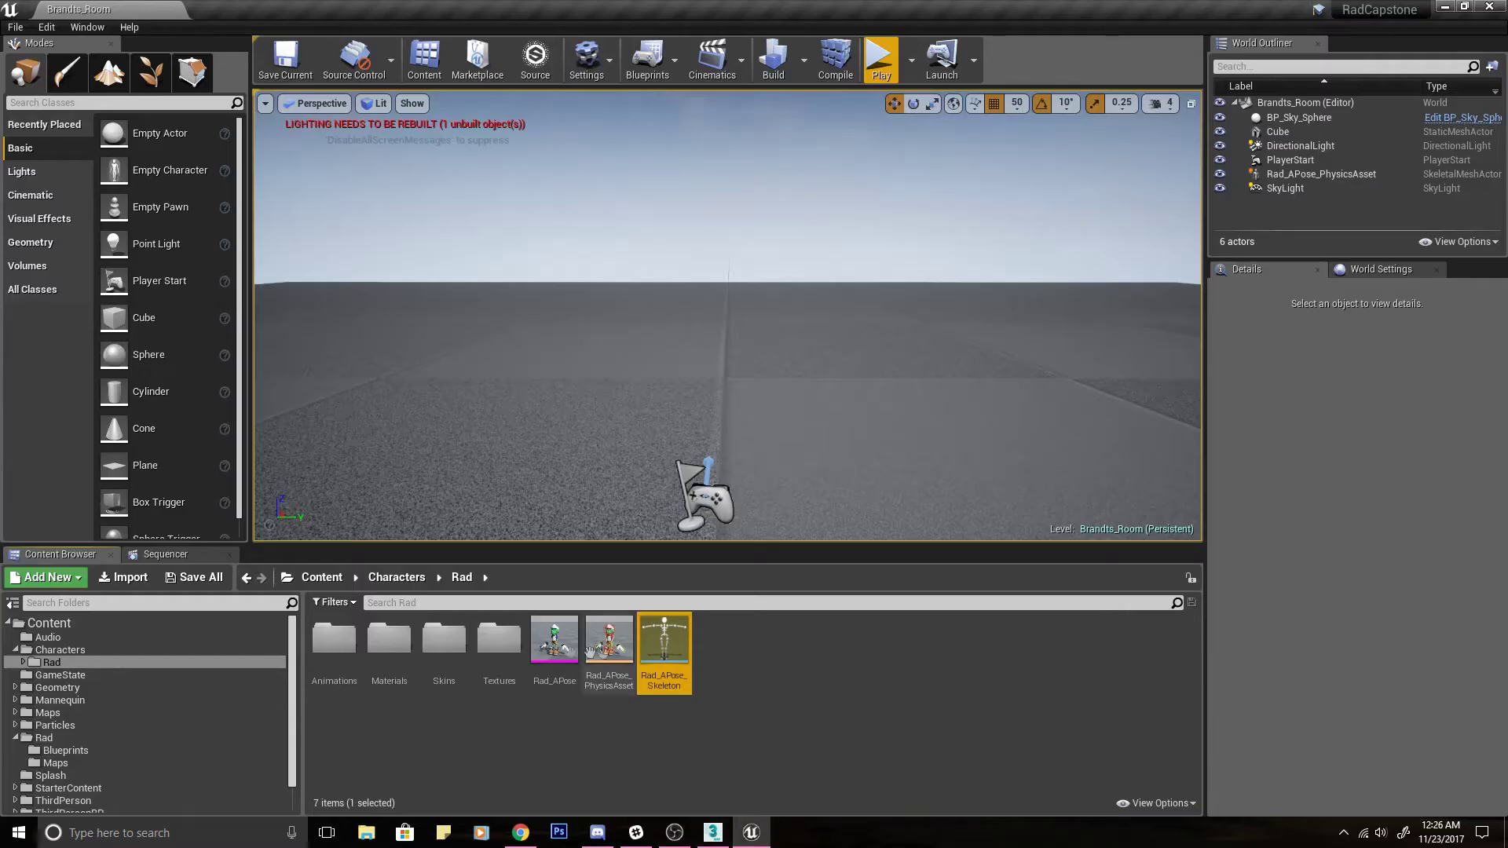
{"action": "double_click", "coordinate": [443, 640]}
{"action": "double_click", "coordinate": [333, 638]}
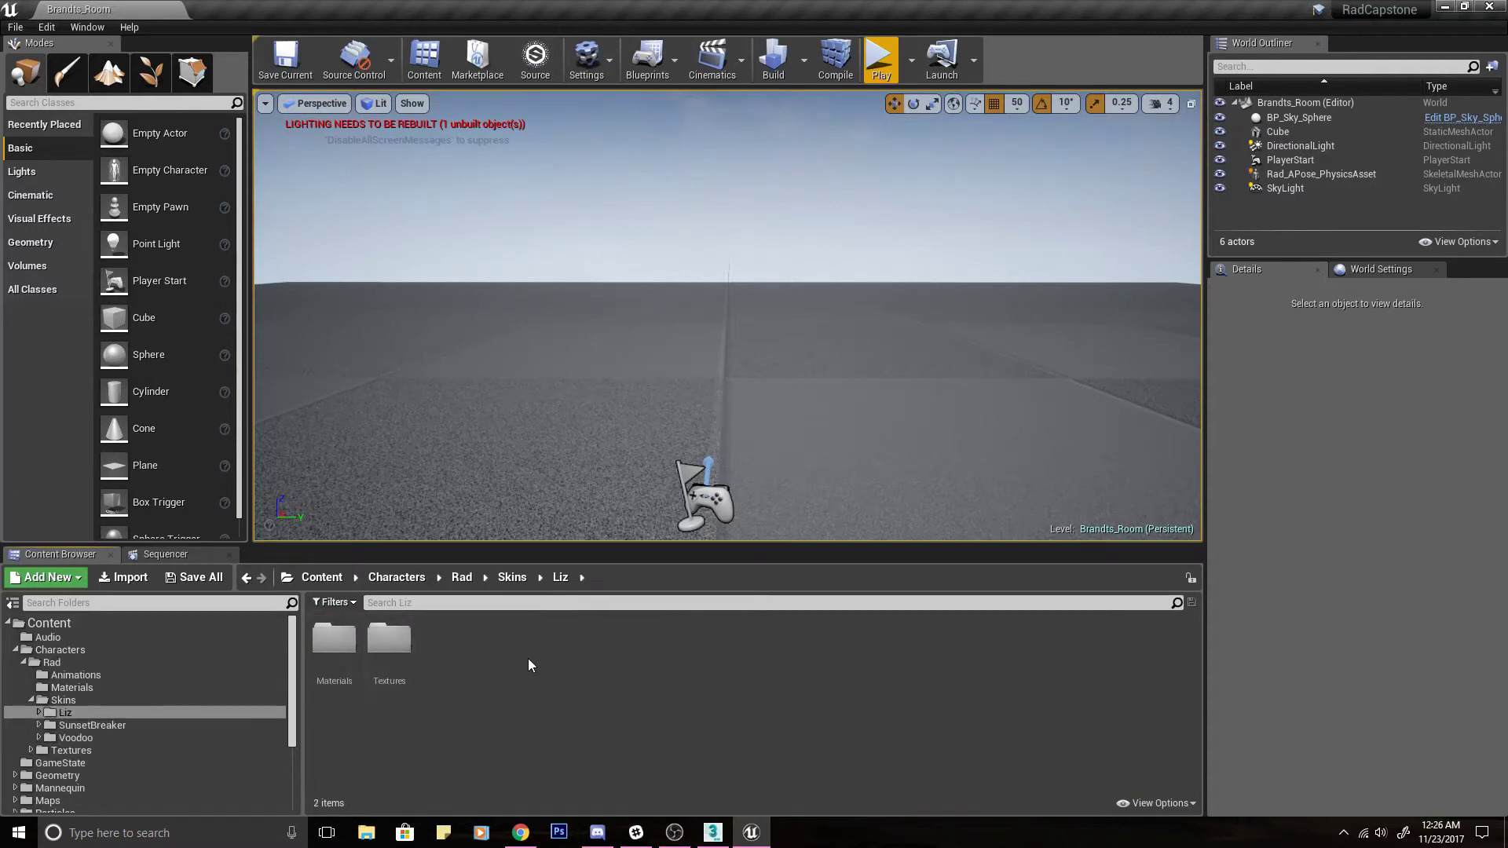
{"action": "right_click", "coordinate": [527, 658]}
{"action": "left_click", "coordinate": [581, 289]}
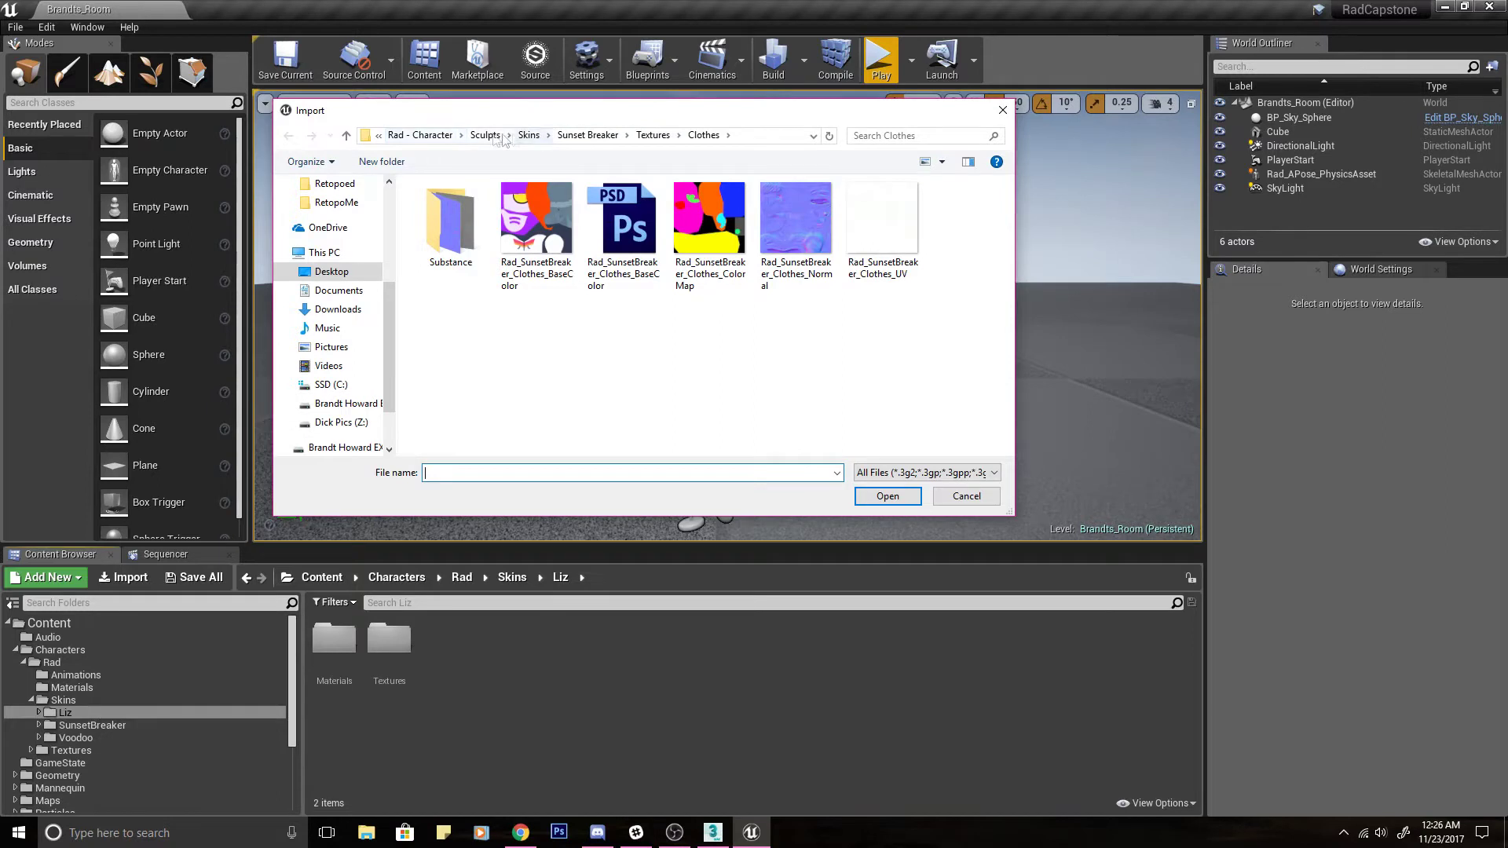
Choose the Rad_Liz_A file from Rad - Character > Models > Skins > Liz for import.
{"action": "left_click", "coordinate": [420, 135]}
{"action": "double_click", "coordinate": [443, 240]}
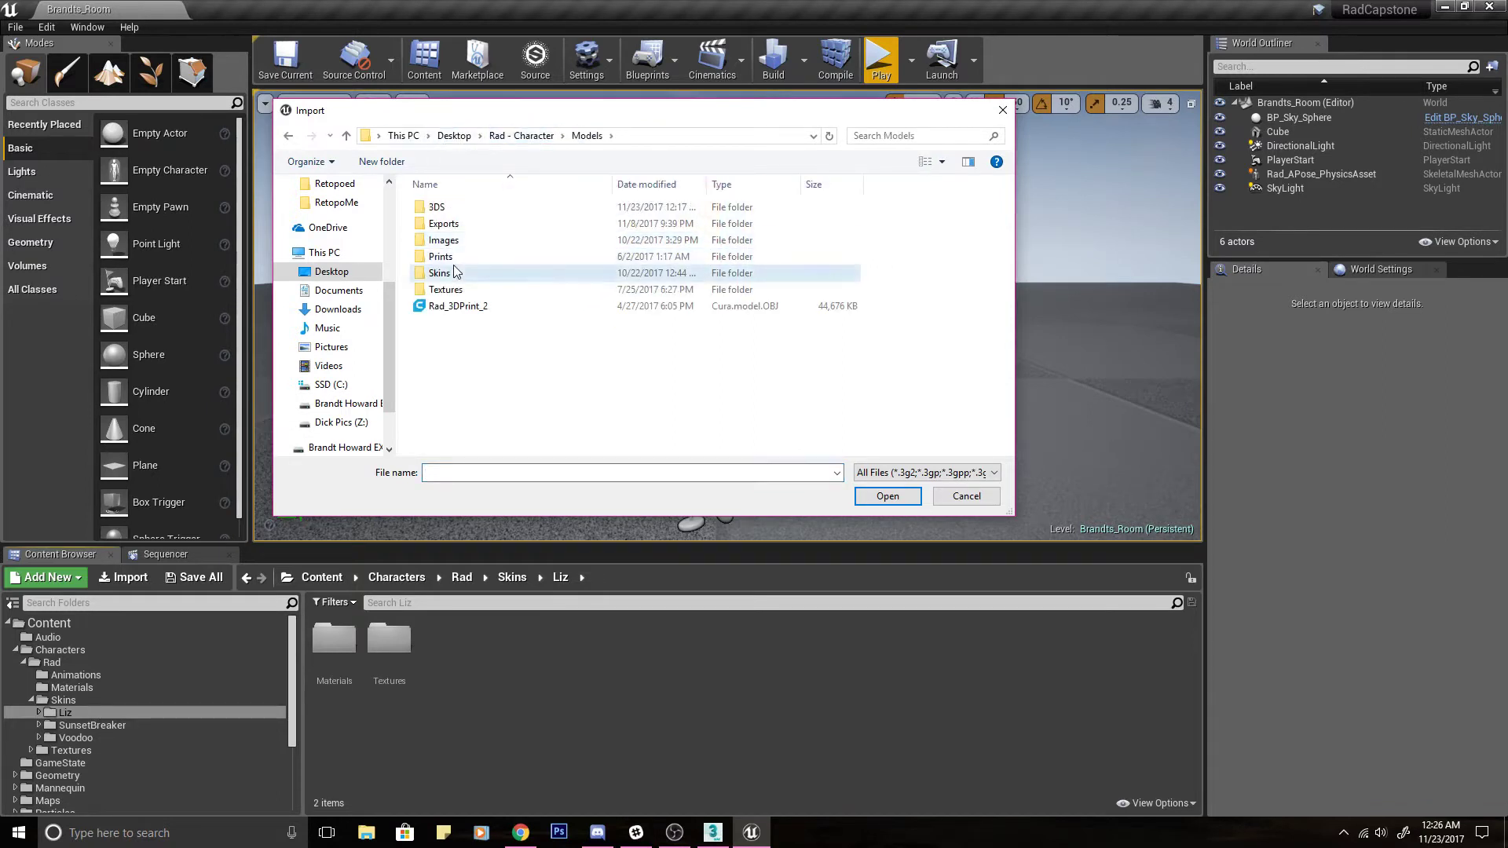
{"action": "double_click", "coordinate": [439, 272]}
{"action": "double_click", "coordinate": [462, 225]}
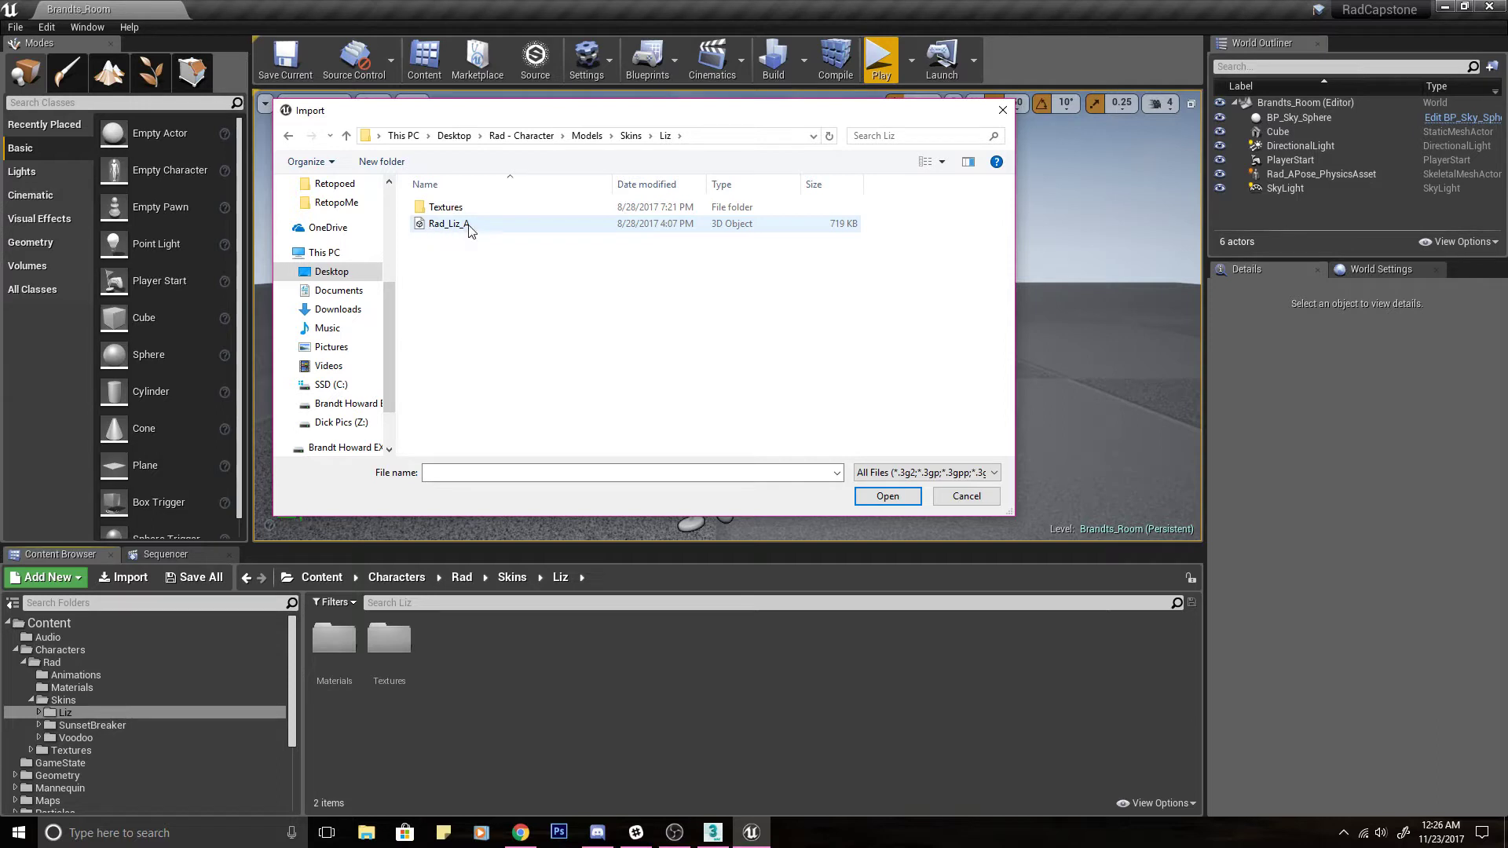
{"action": "left_click", "coordinate": [463, 225]}
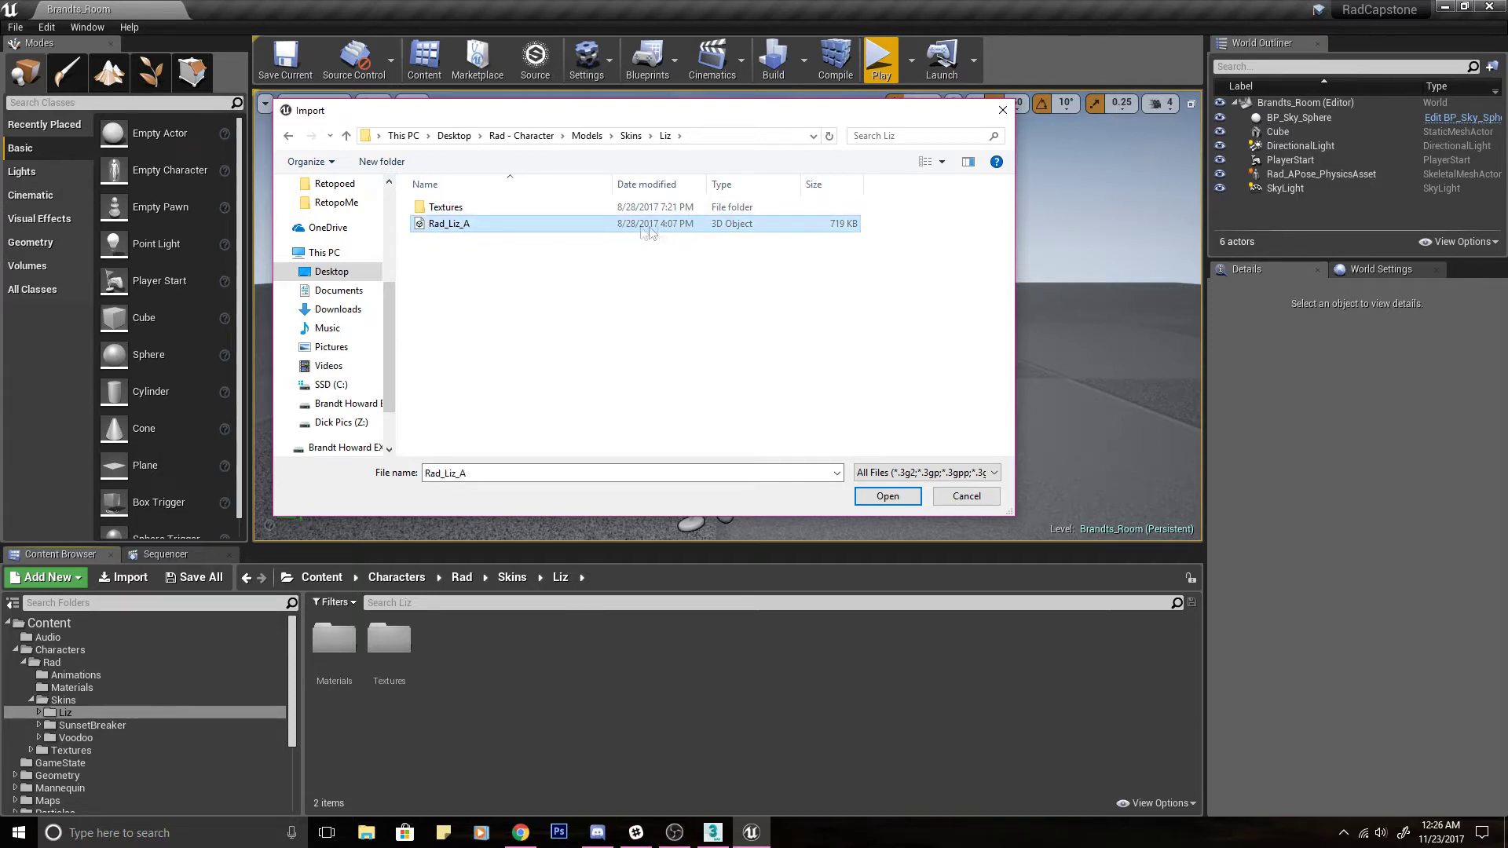
{"action": "left_click", "coordinate": [890, 503]}
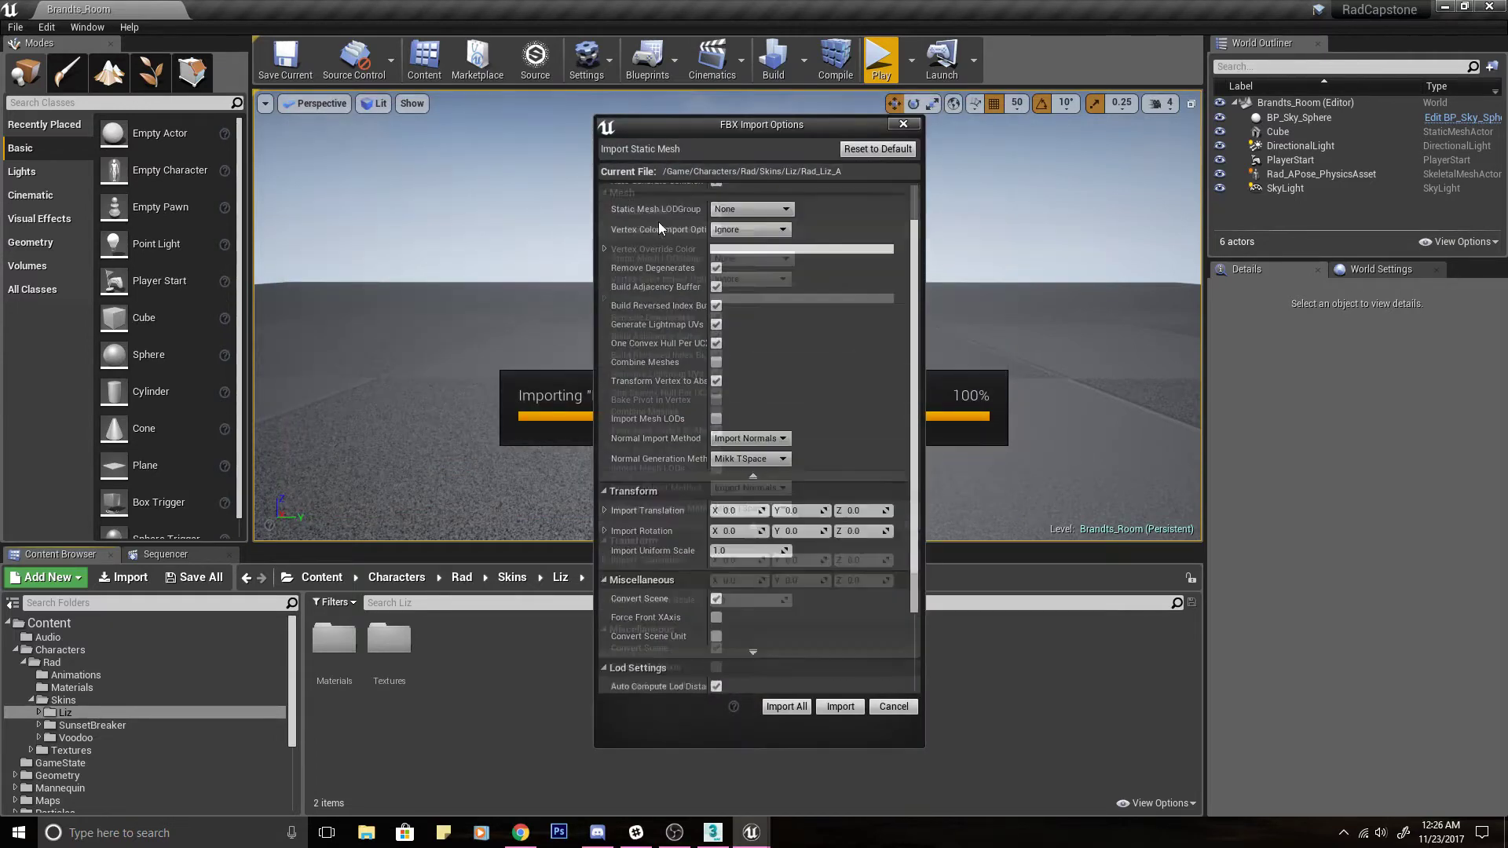
Import Rad_Liz_A as a skeletal mesh on Rad_APose_Skeleton, with Import Animations turned off.
{"action": "left_click", "coordinate": [715, 211]}
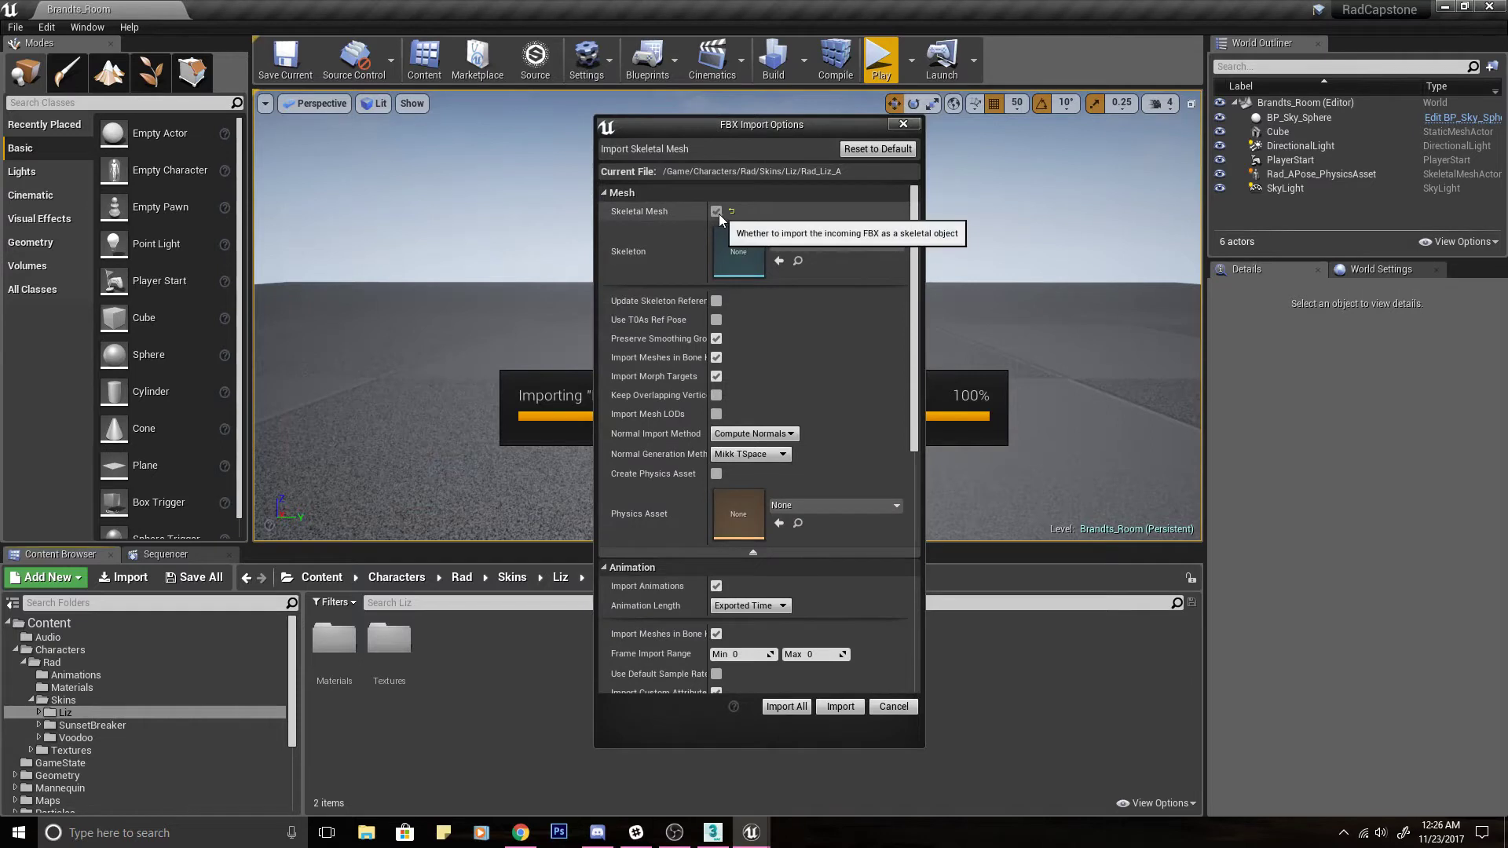
{"action": "left_click", "coordinate": [783, 244]}
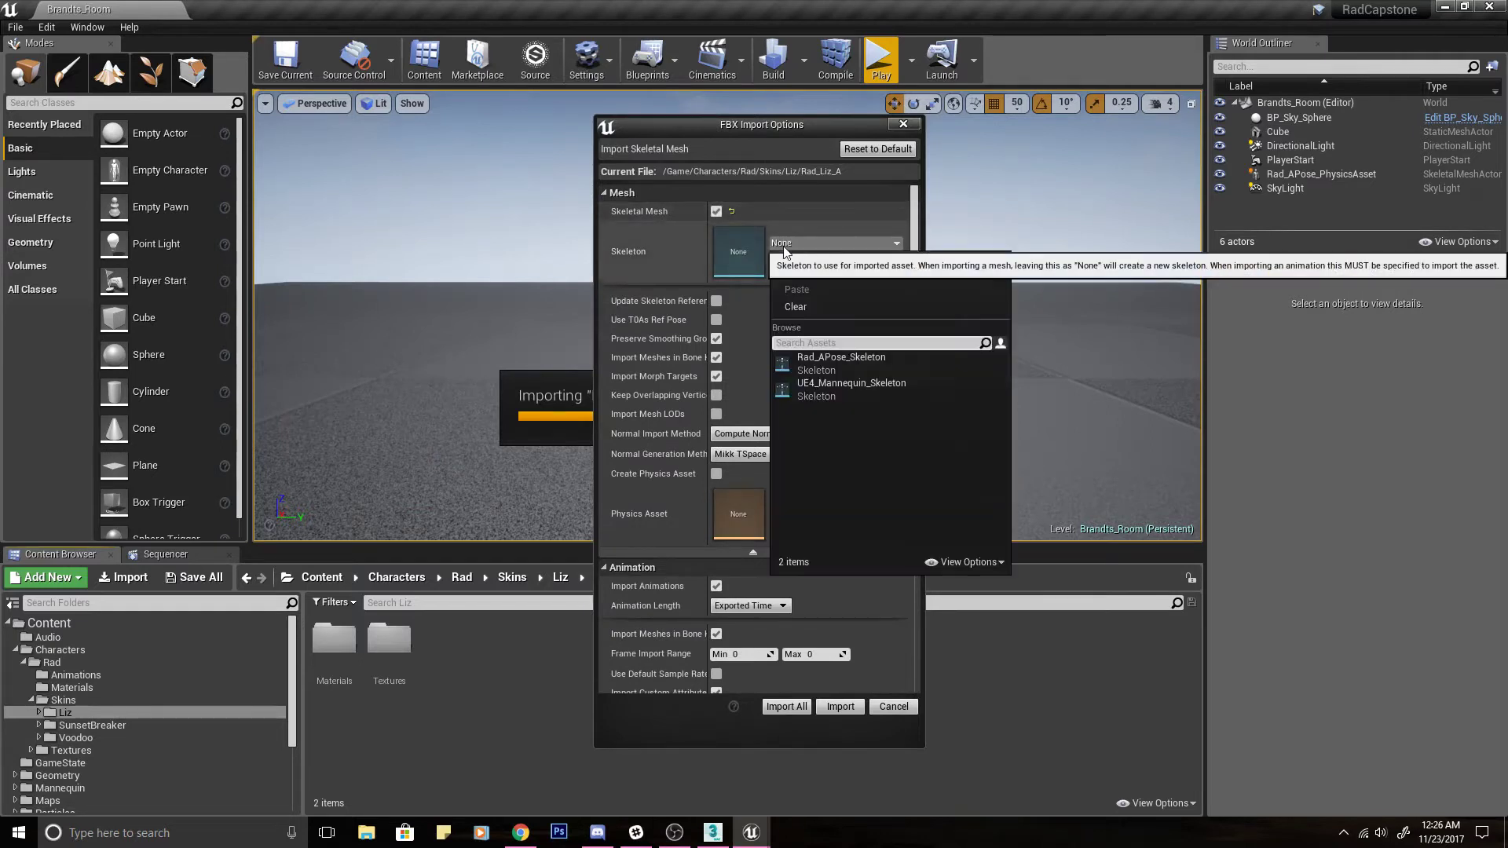
{"action": "left_click", "coordinate": [864, 360]}
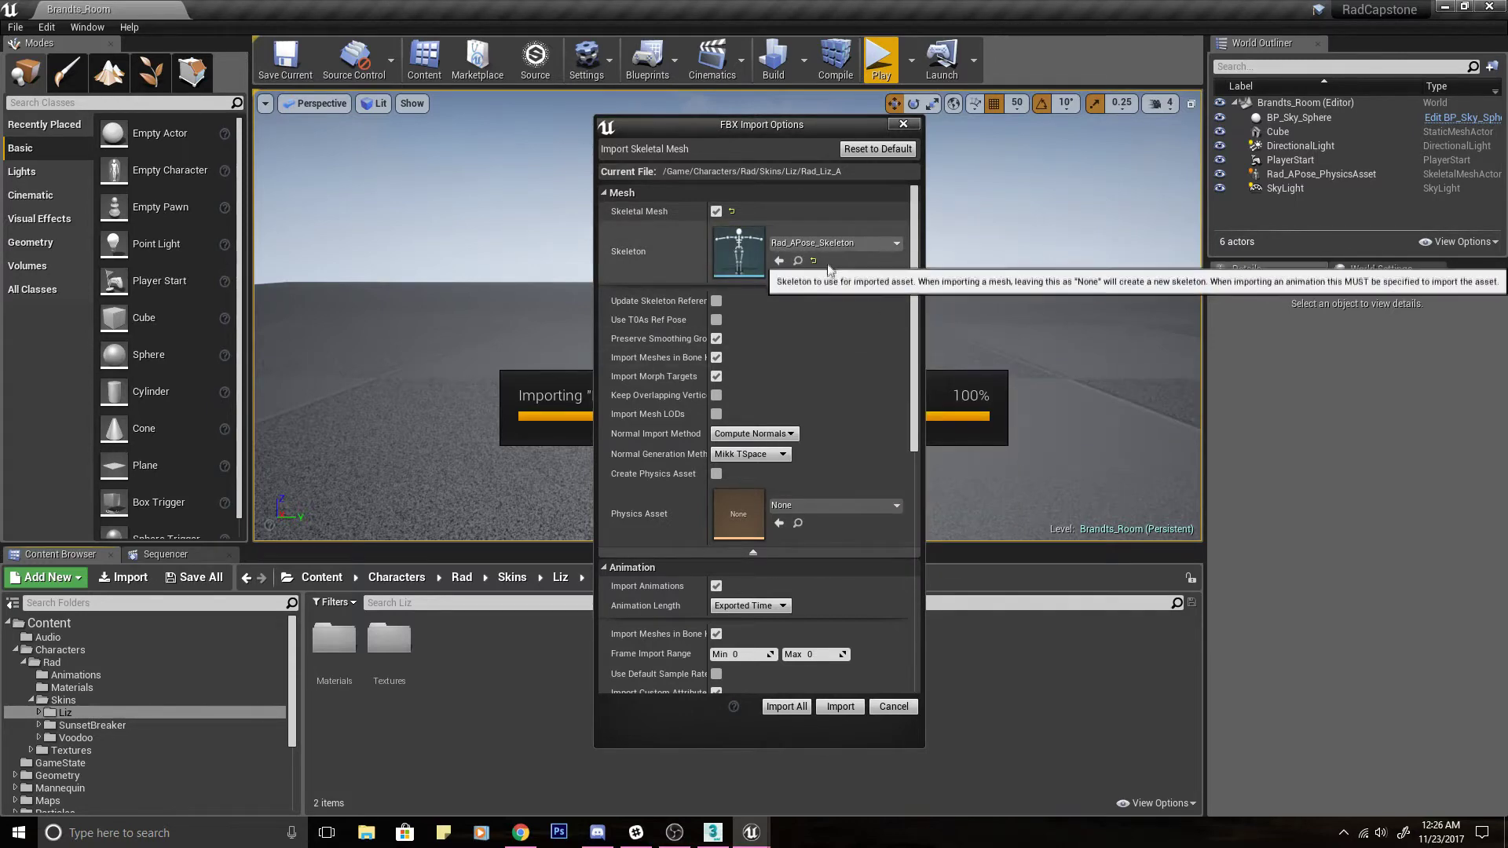
{"action": "scroll", "coordinate": [876, 548], "scroll_direction": "down", "scroll_amount": 5}
{"action": "scroll", "coordinate": [895, 534], "scroll_direction": "up", "scroll_amount": 5}
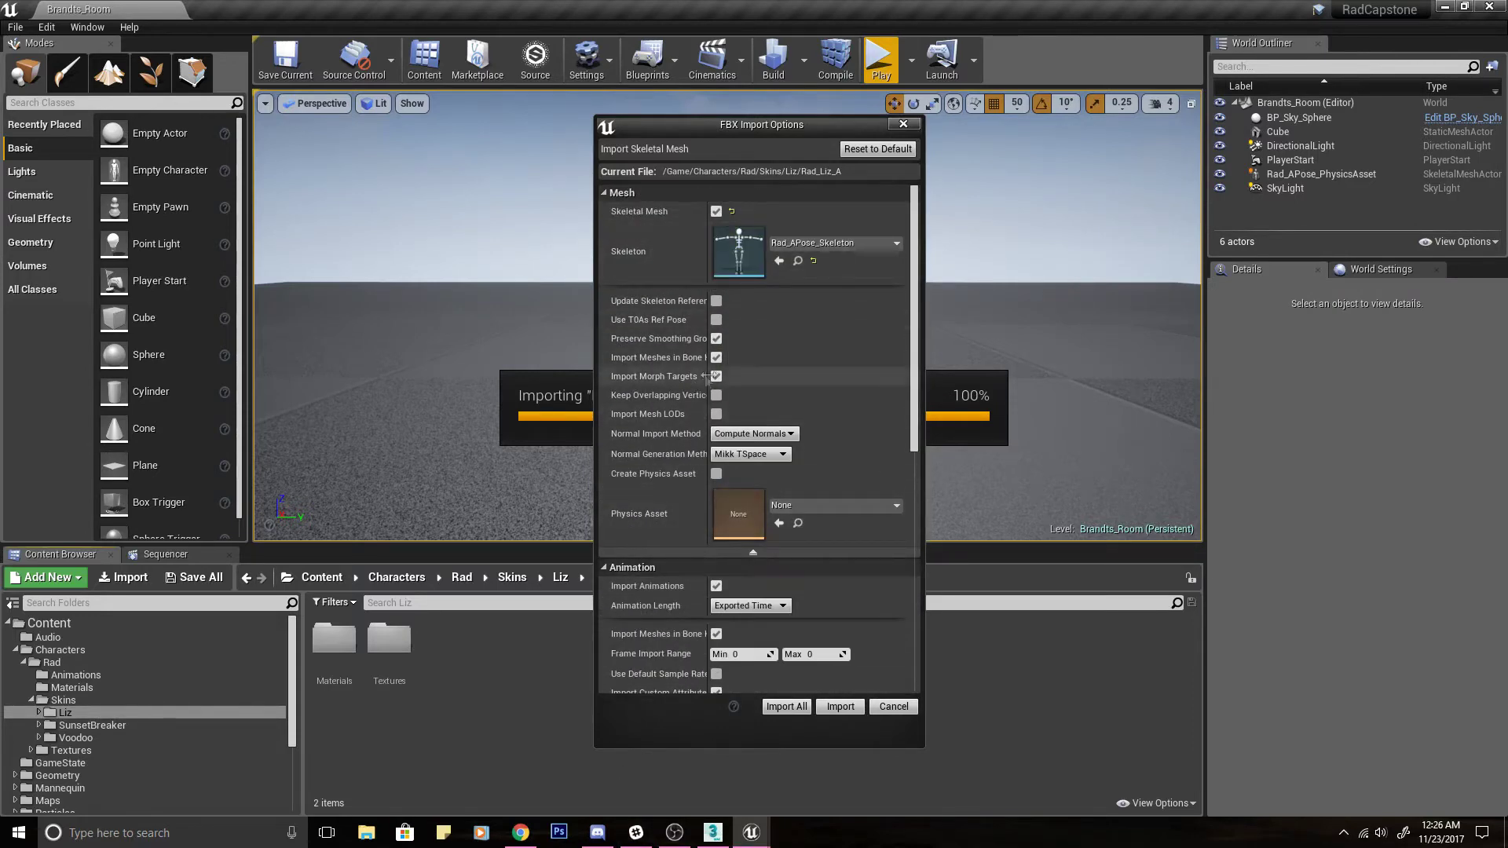
{"action": "left_click_drag", "start_coordinate": [705, 376], "coordinate": [752, 385]}
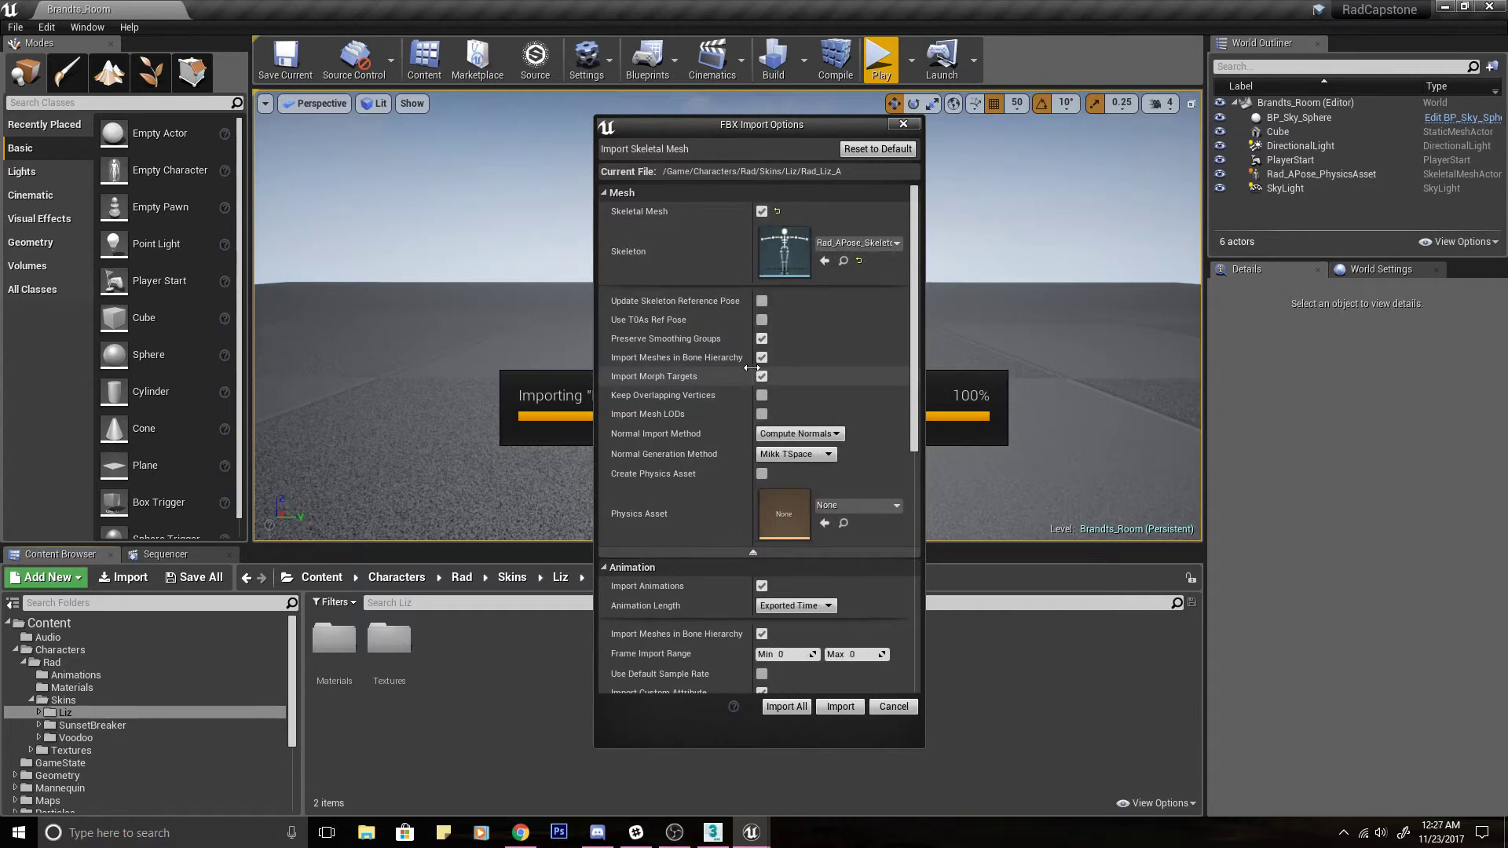
{"action": "left_click", "coordinate": [762, 586]}
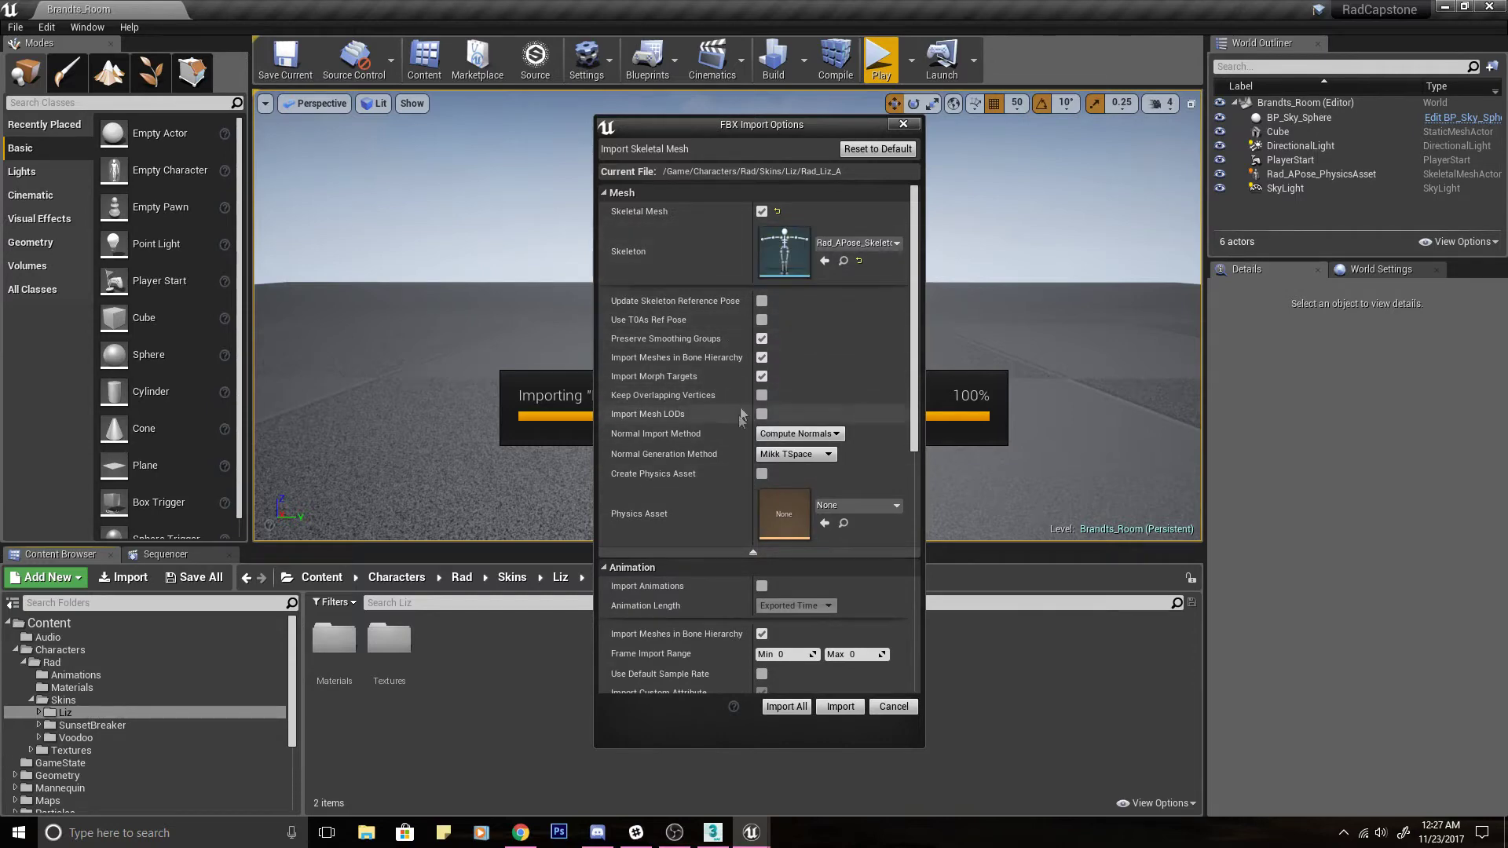
{"action": "left_click", "coordinate": [840, 707]}
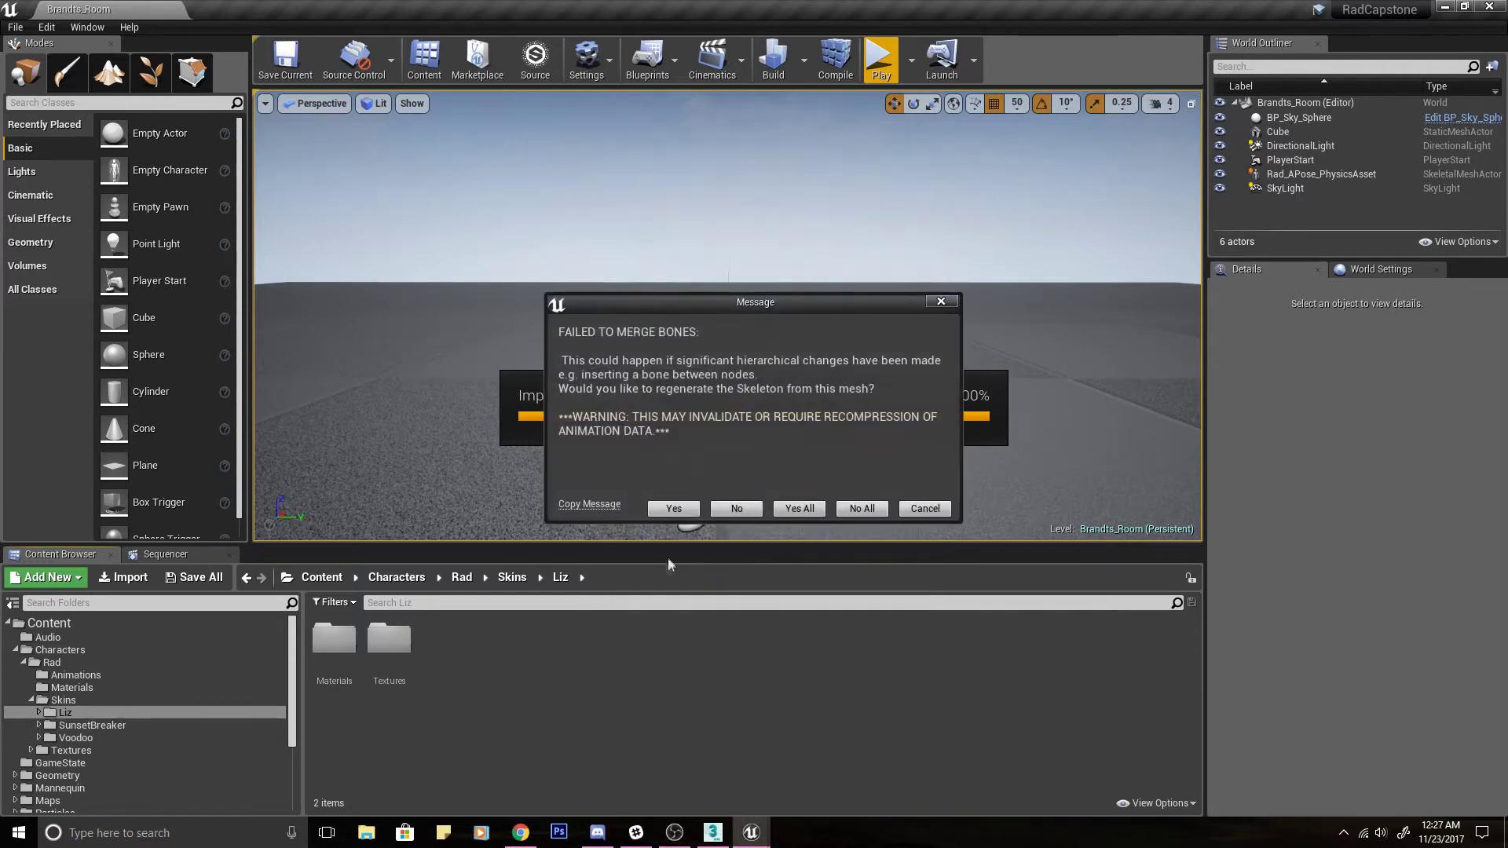
Agree to regenerate the skeleton from the mesh and merge all SkeletalMeshes that use it, dismissing the merge messages.
{"action": "left_click", "coordinate": [825, 509]}
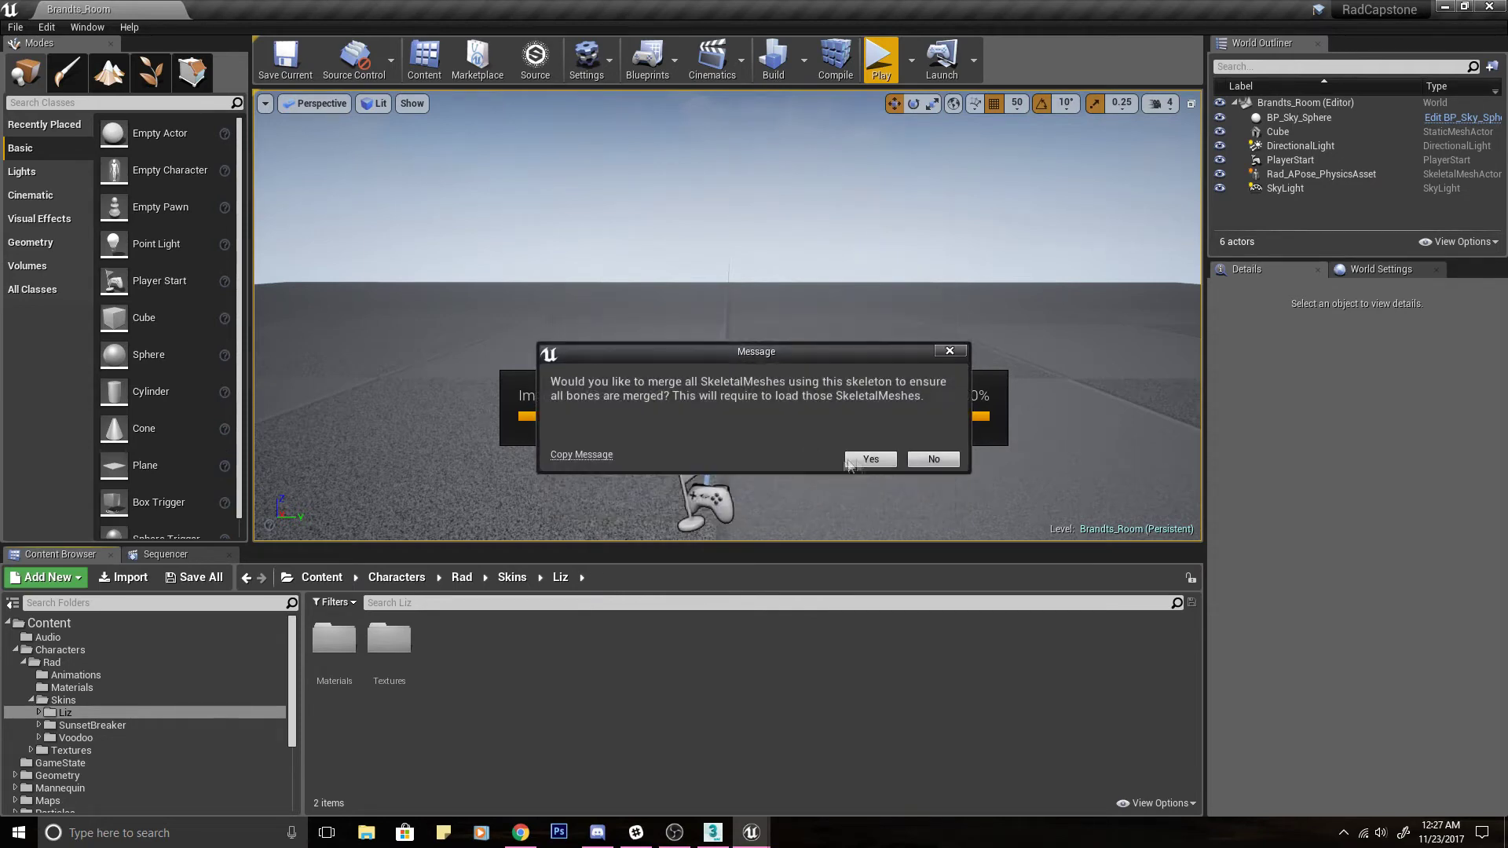
{"action": "left_click", "coordinate": [867, 460]}
{"action": "left_click", "coordinate": [865, 459]}
{"action": "left_click", "coordinate": [864, 458]}
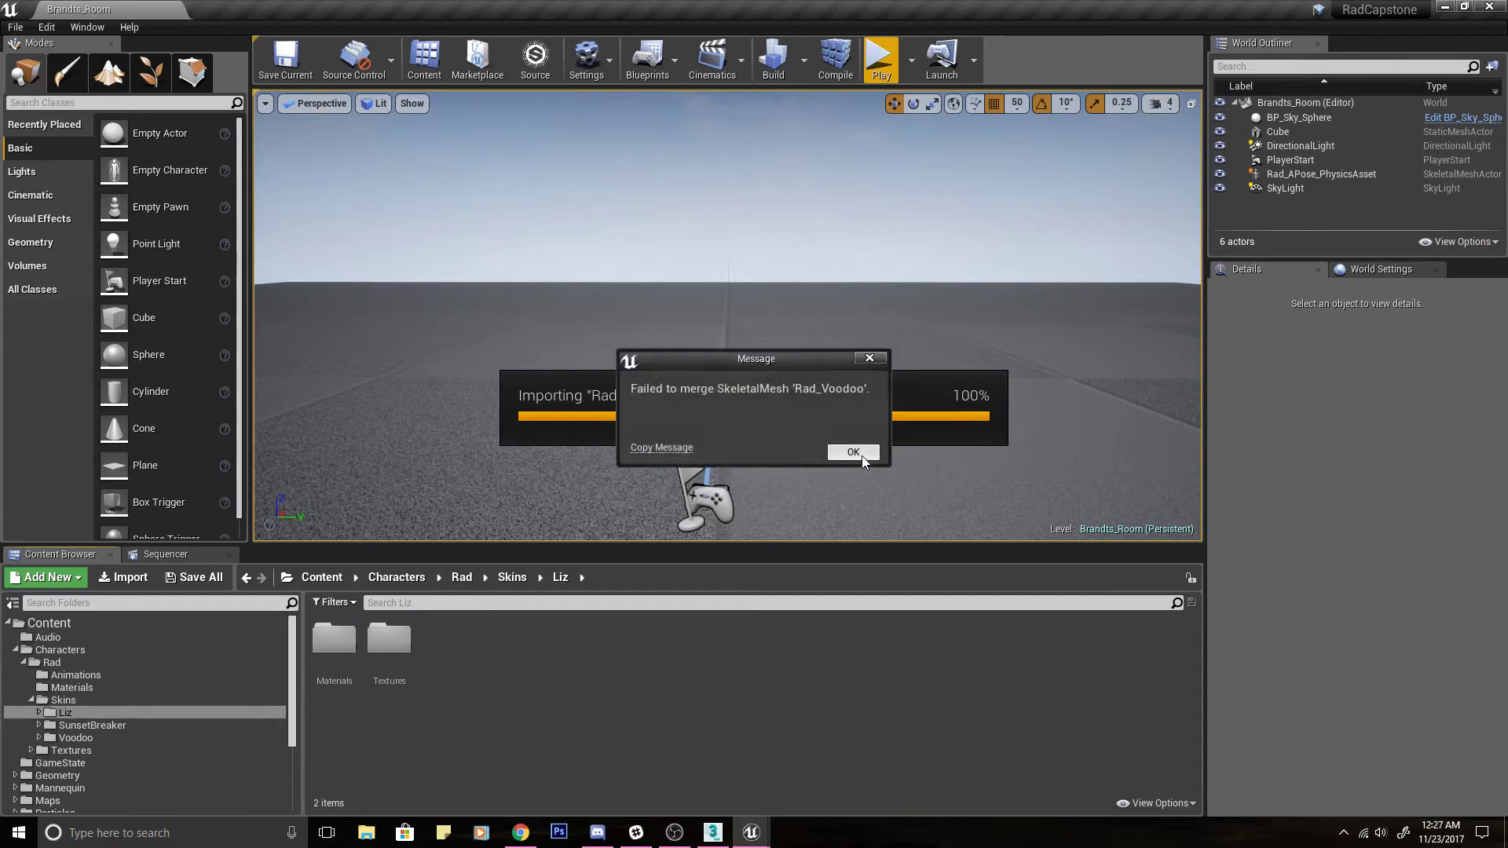
{"action": "left_click", "coordinate": [861, 456]}
{"action": "left_click", "coordinate": [862, 458]}
{"action": "left_click", "coordinate": [862, 459]}
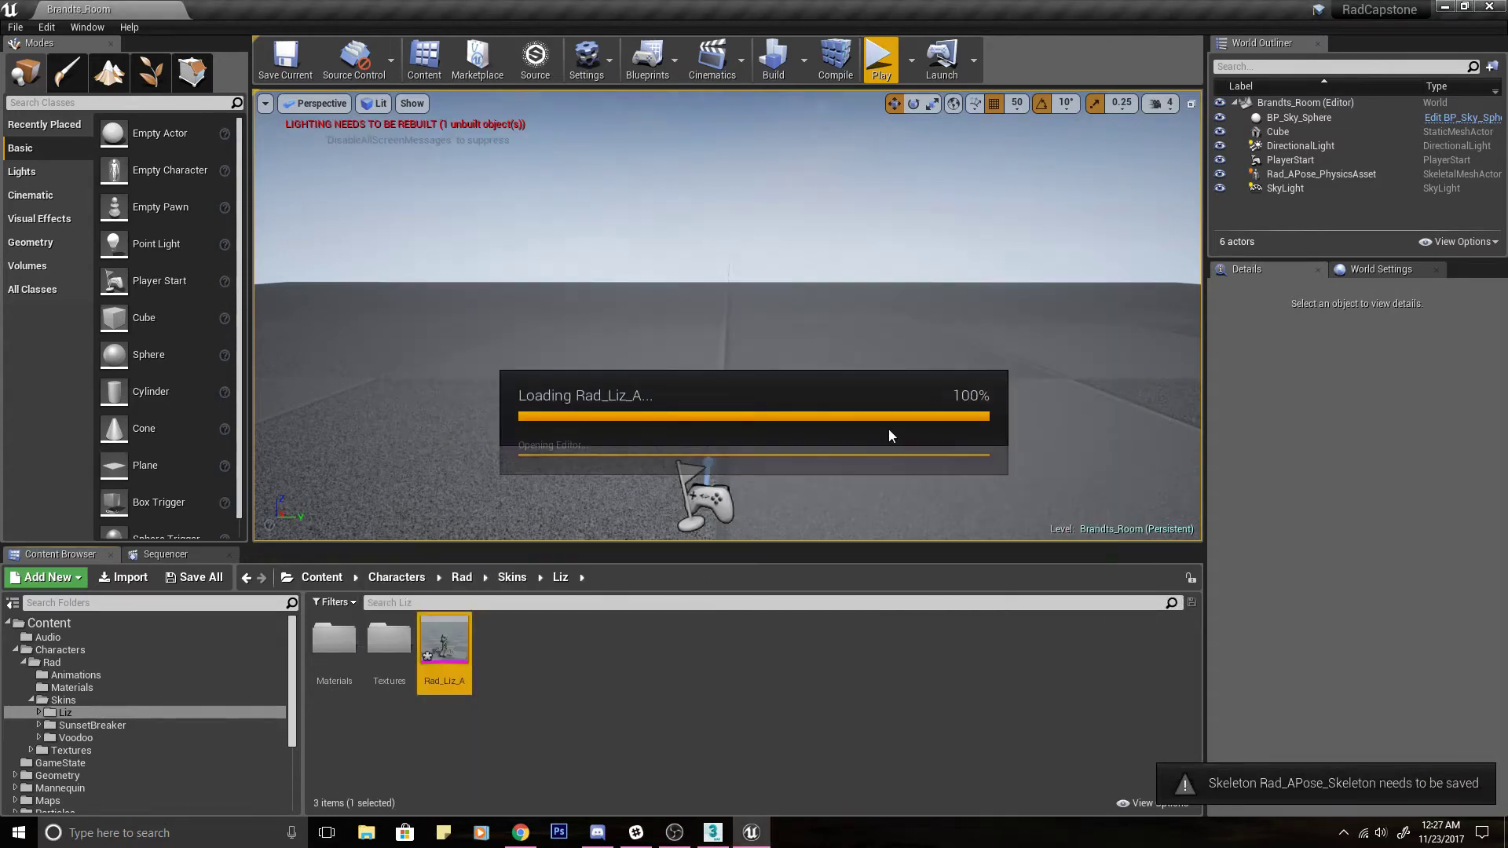
Dismiss the message log and inspect the imported Rad_Liz_A mesh from another angle along with its material slots.
{"action": "left_click", "coordinate": [916, 457]}
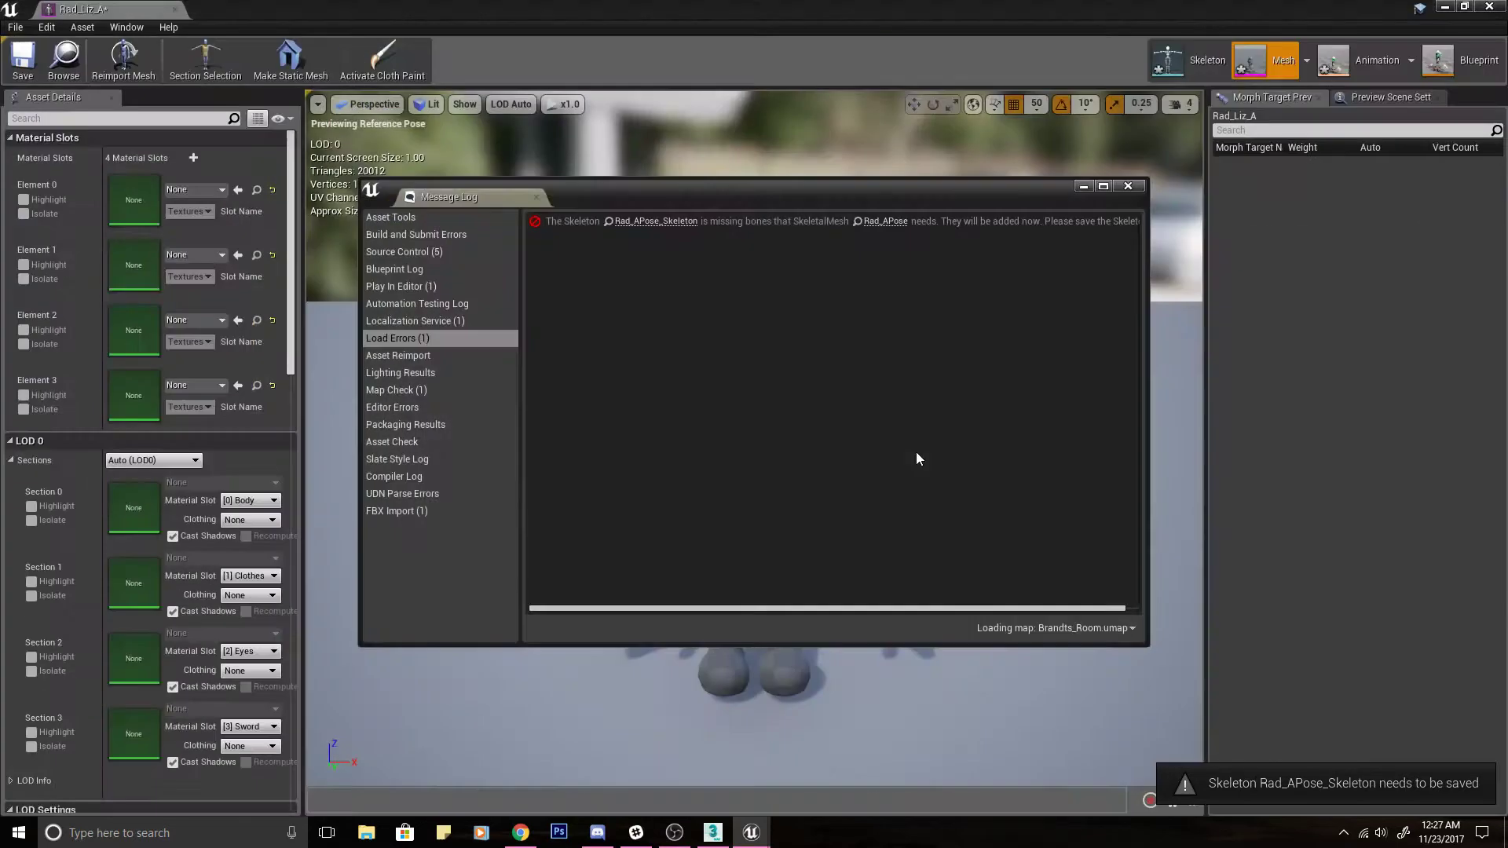
{"action": "left_click", "coordinate": [1126, 189]}
{"action": "left_click_drag", "start_coordinate": [933, 491], "coordinate": [812, 530], "text": "alt"}
{"action": "scroll", "coordinate": [69, 547], "scroll_direction": "down", "scroll_amount": 18}
{"action": "scroll", "coordinate": [65, 541], "scroll_direction": "up", "scroll_amount": 10}
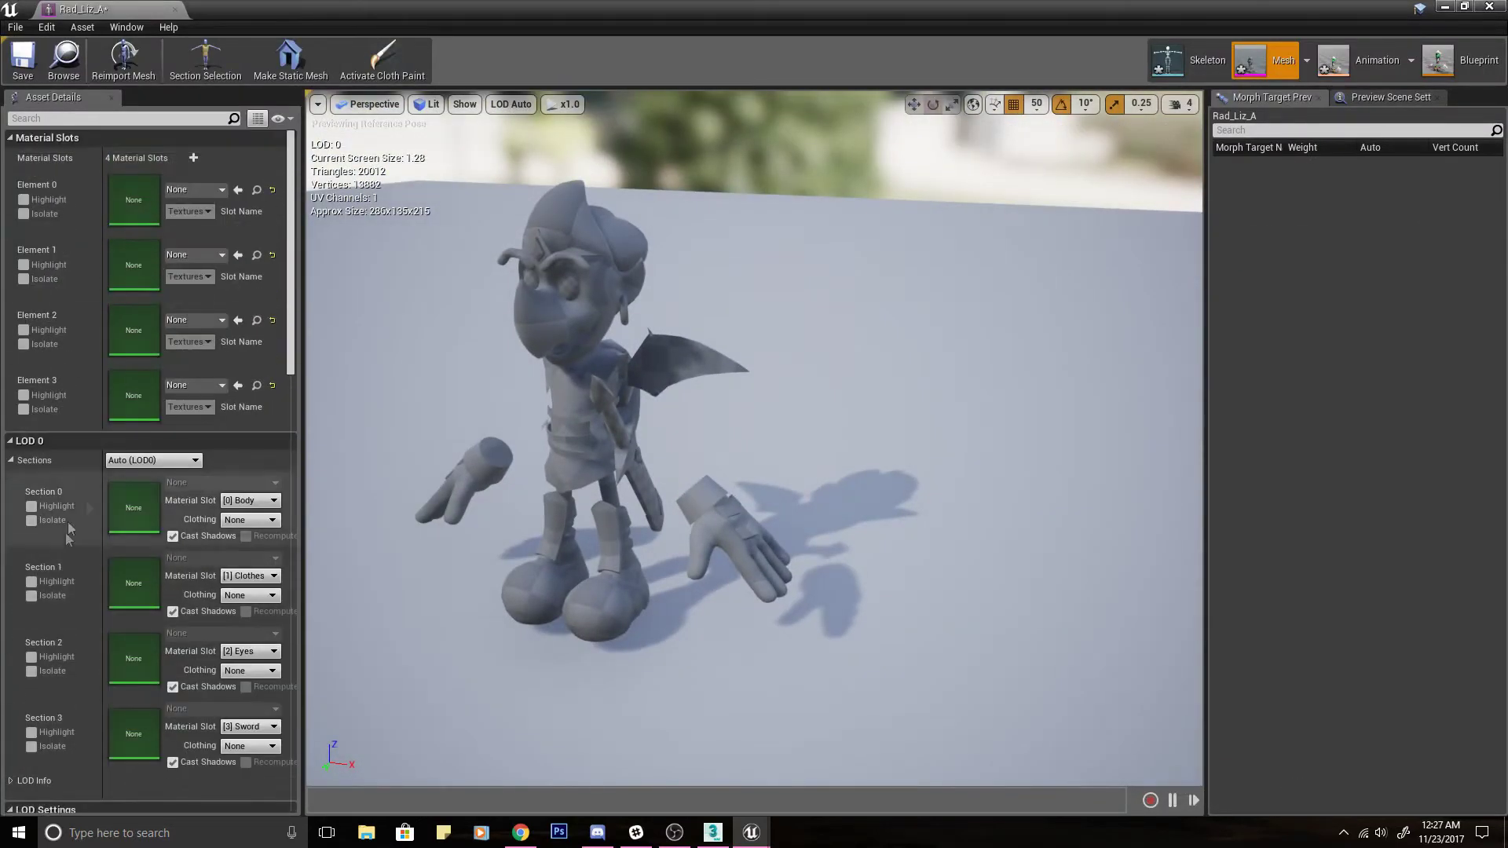
Close the mesh editor and delete the Rad_Liz_A asset from the Liz folder.
{"action": "left_click", "coordinate": [174, 11]}
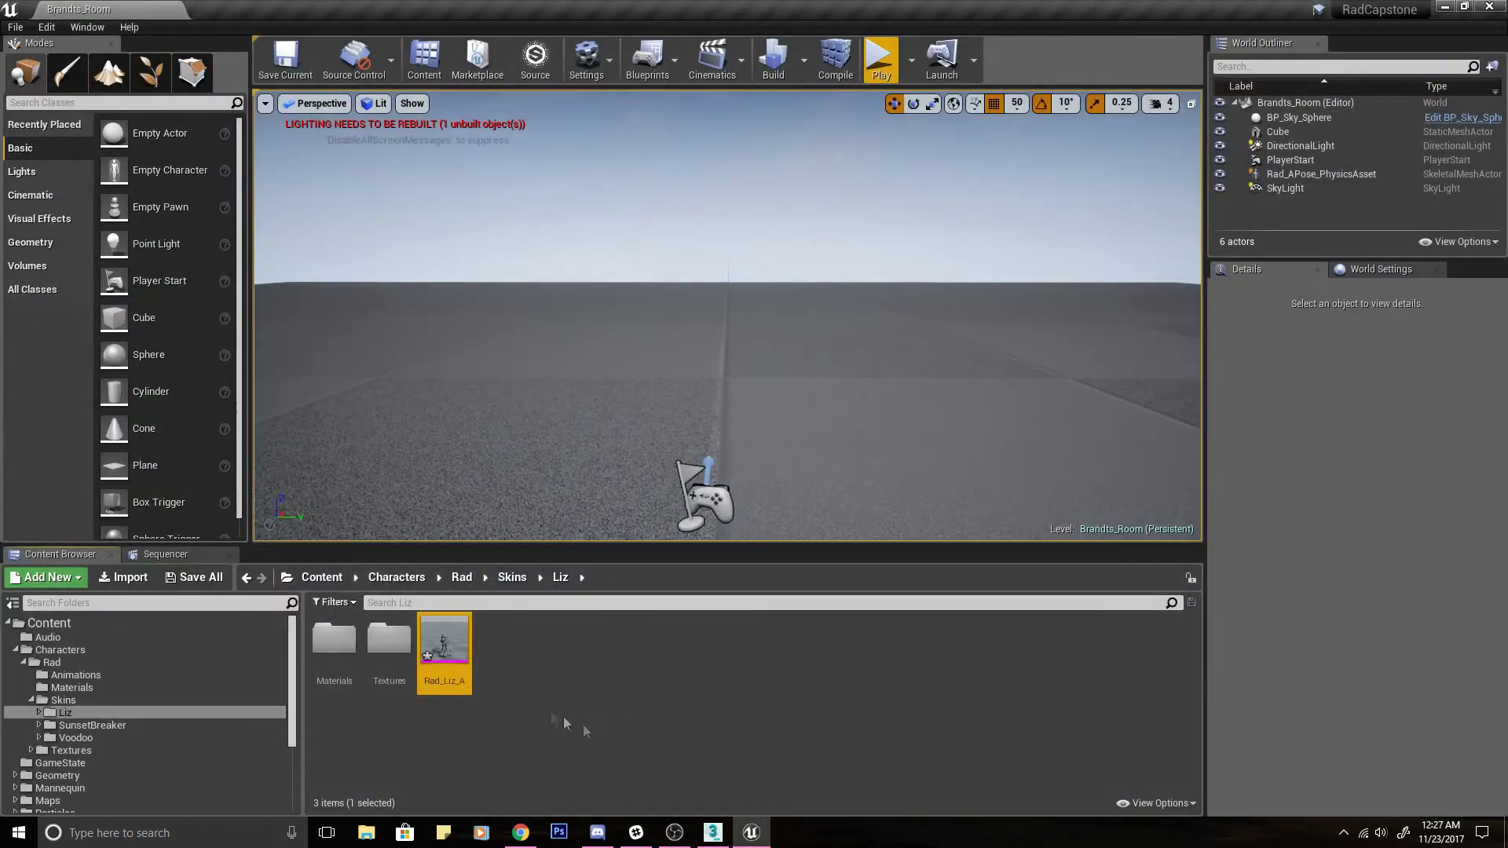
{"action": "key", "text": "Delete"}
{"action": "left_click", "coordinate": [641, 666]}
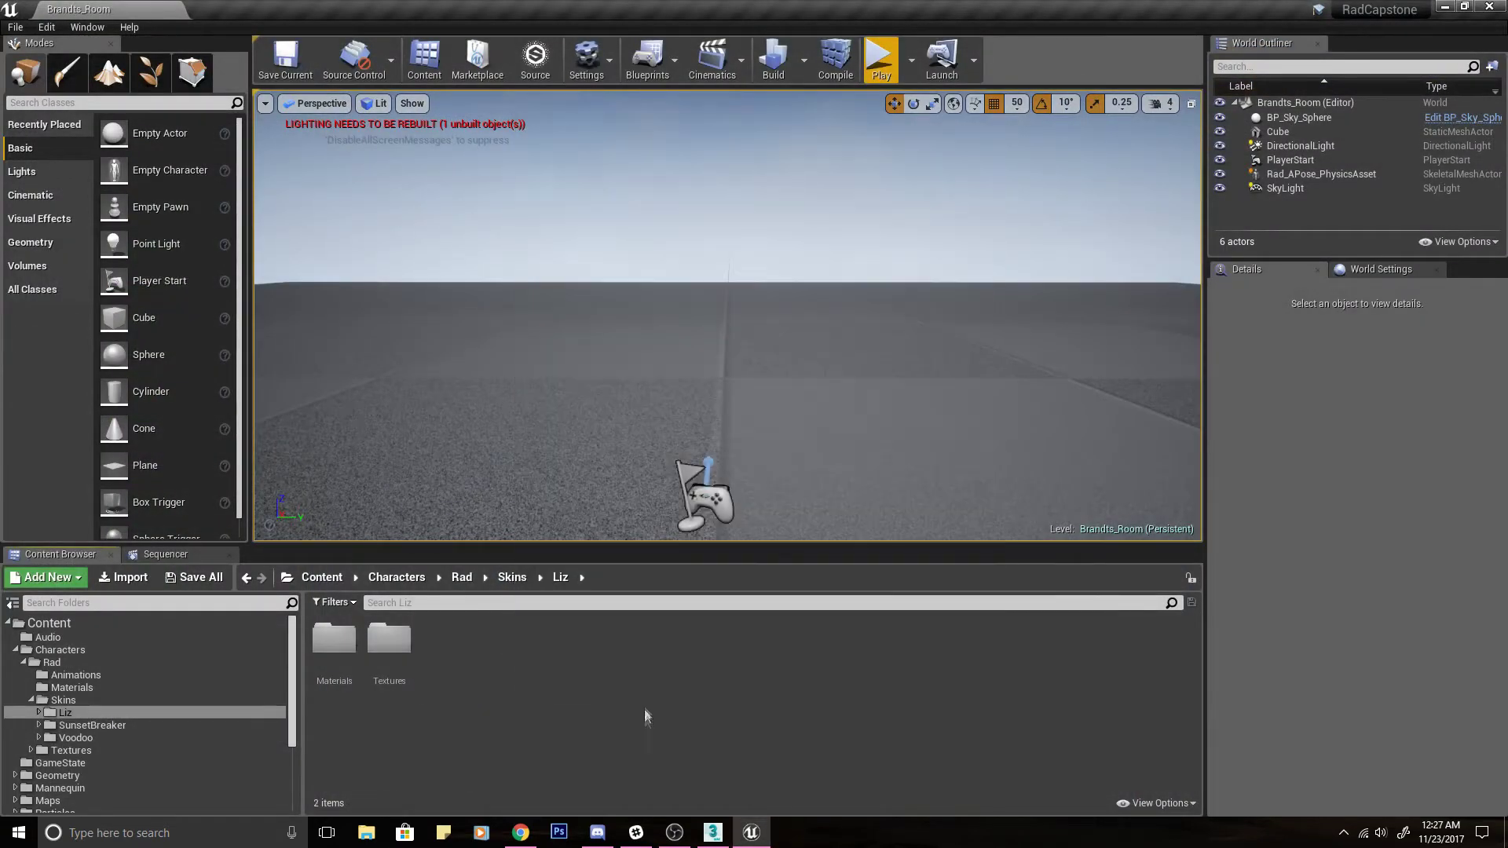
Switch to 3ds Max and check the FBX files in the Exports > Skins folder through the export file browser, cancelling without exporting.
{"action": "left_click", "coordinate": [720, 836]}
{"action": "left_click", "coordinate": [674, 426]}
{"action": "left_click", "coordinate": [15, 11]}
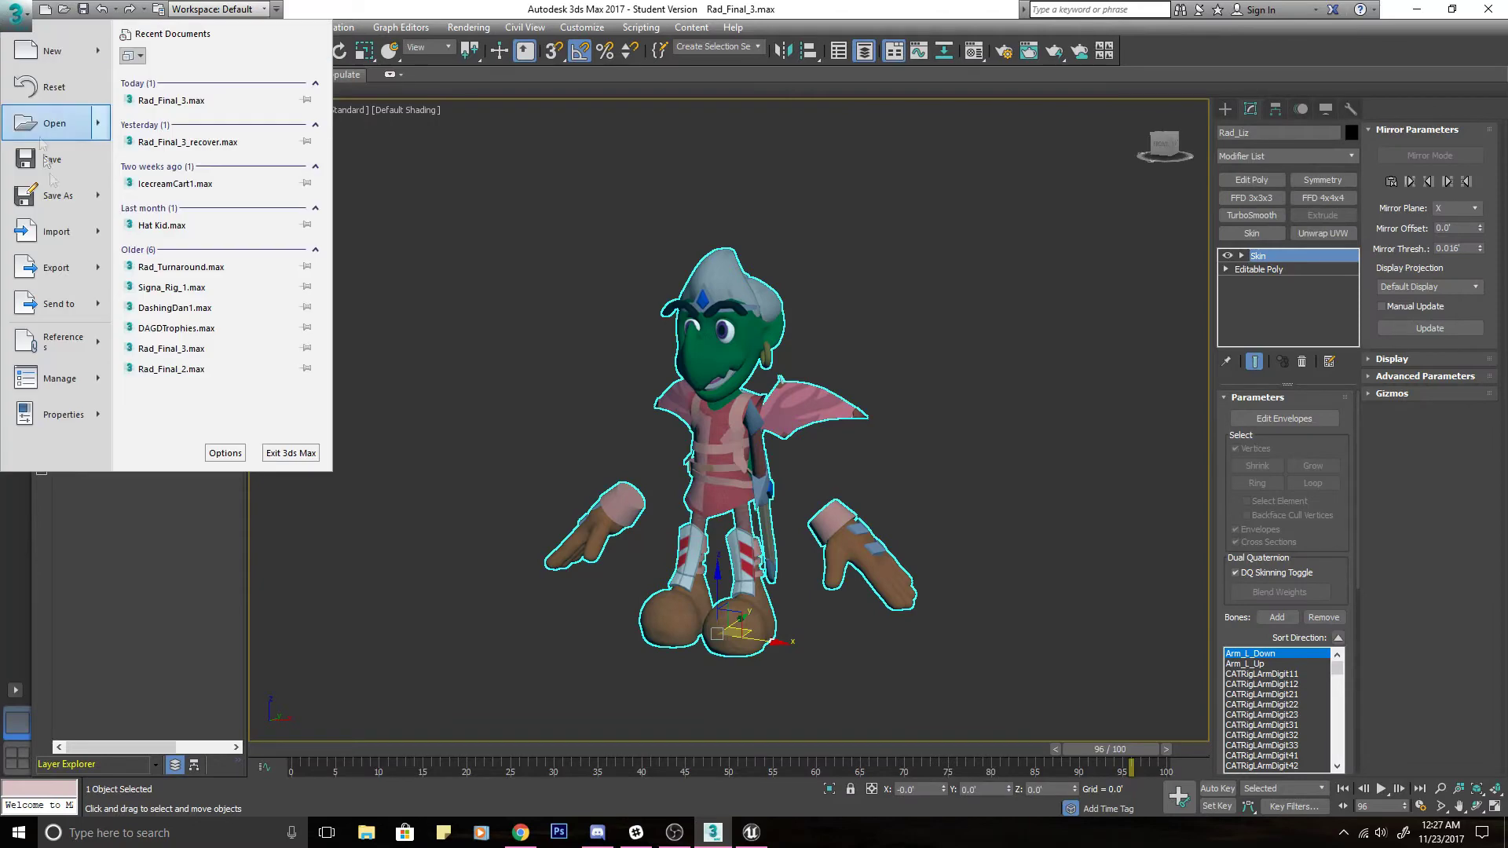
{"action": "mouse_move", "coordinate": [56, 267]}
{"action": "left_click", "coordinate": [187, 118]}
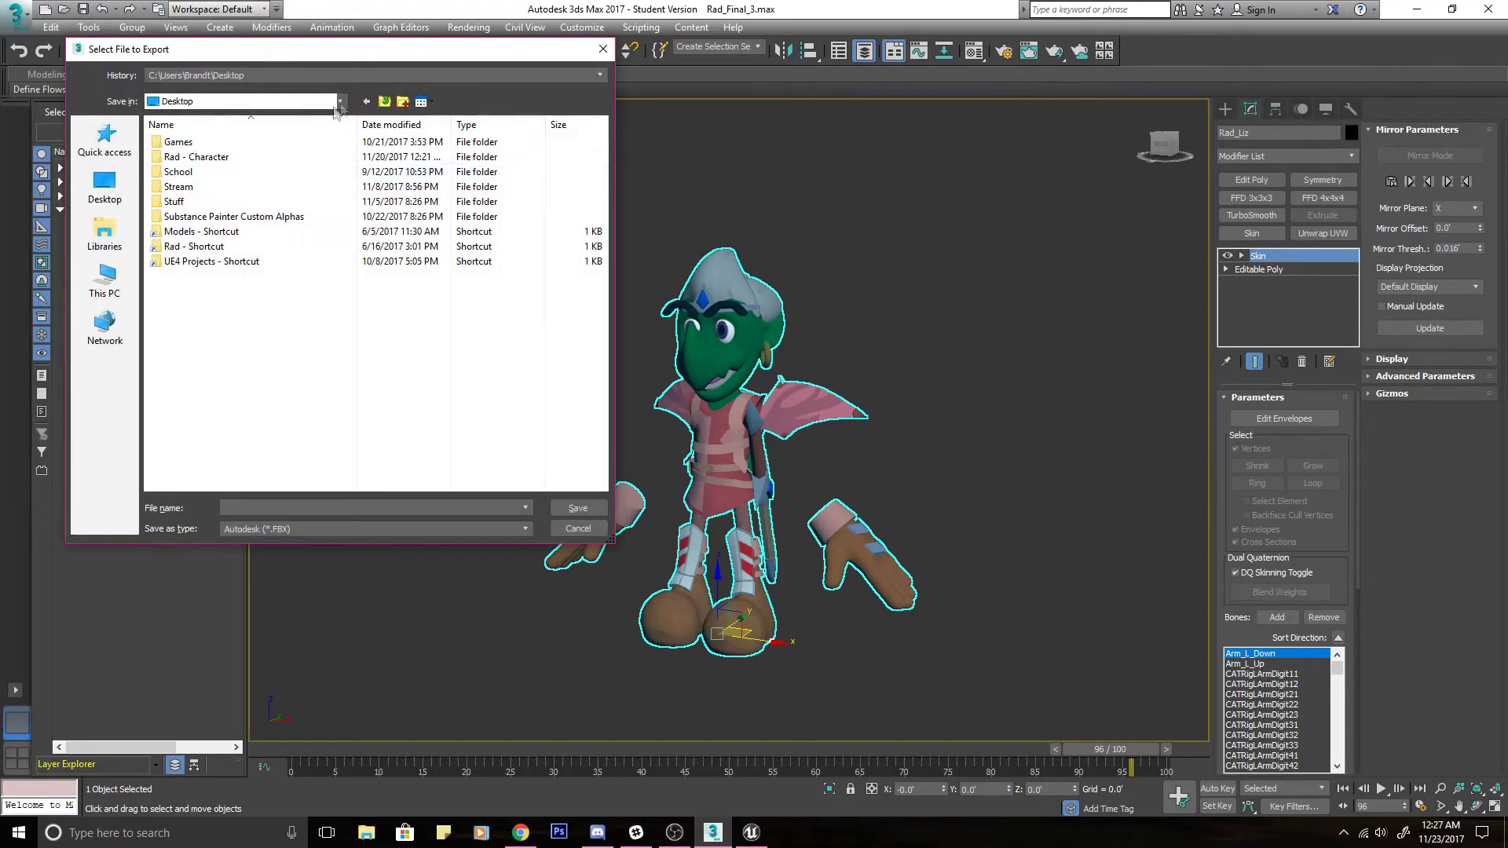
{"action": "double_click", "coordinate": [216, 160]}
{"action": "double_click", "coordinate": [209, 156]}
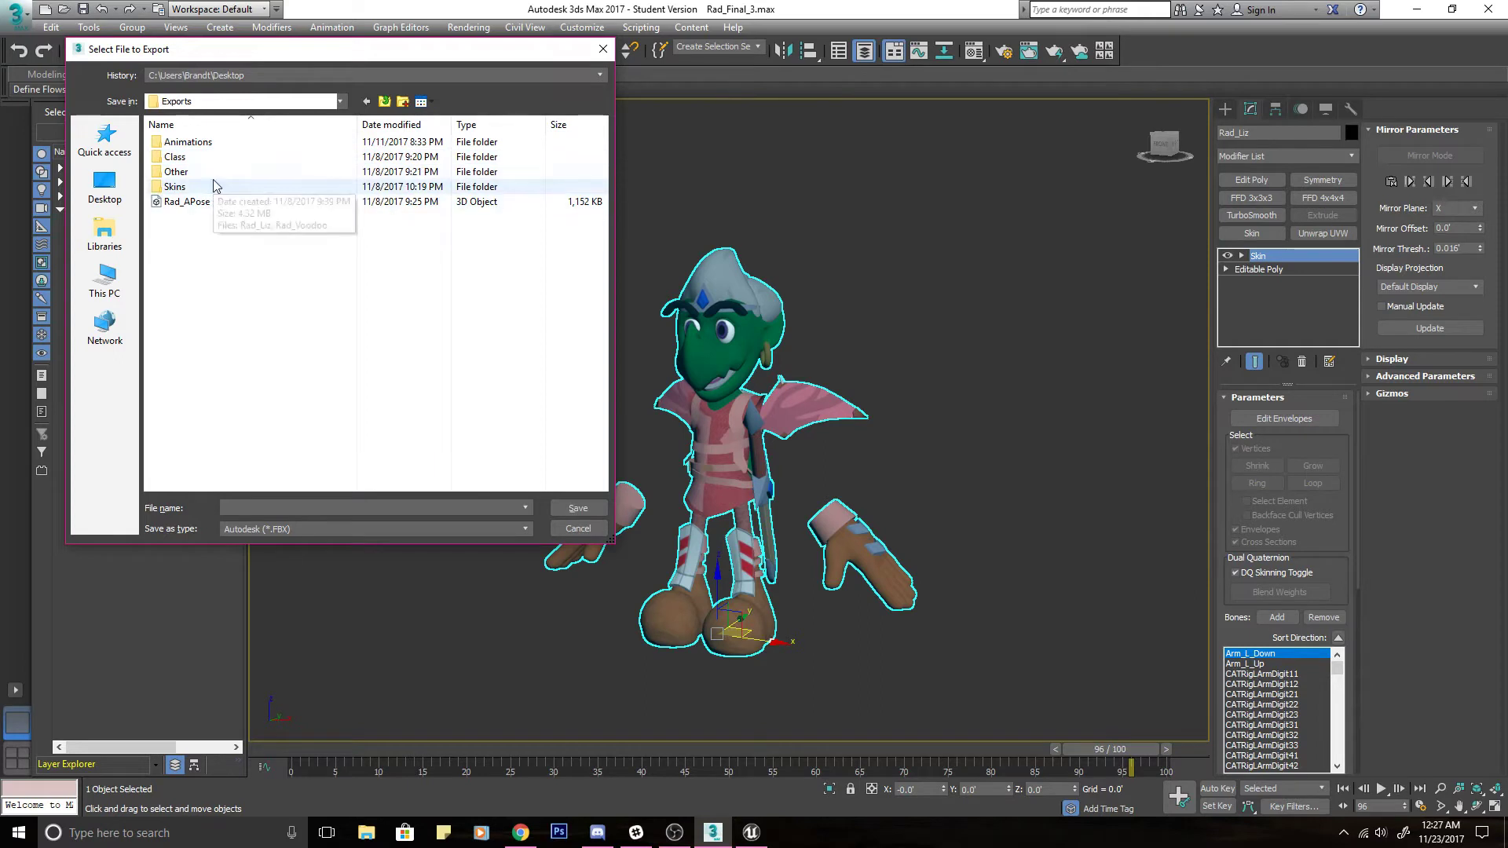
{"action": "double_click", "coordinate": [210, 187]}
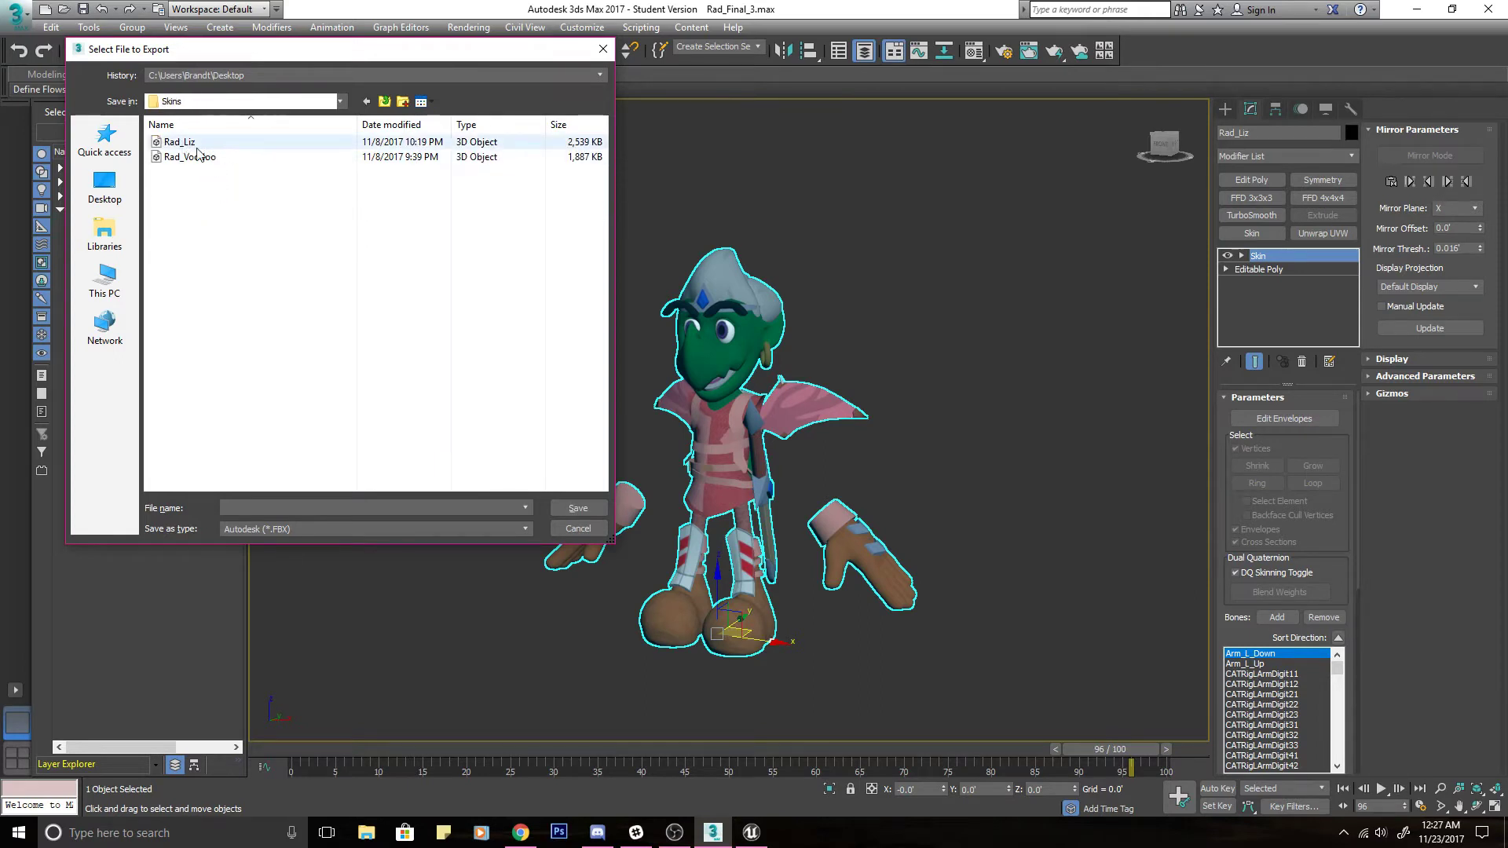
{"action": "left_click", "coordinate": [602, 49]}
Return to Unreal and choose Rad_Liz from Models > Exports > Skins for import into the Liz folder.
{"action": "left_click", "coordinate": [751, 832]}
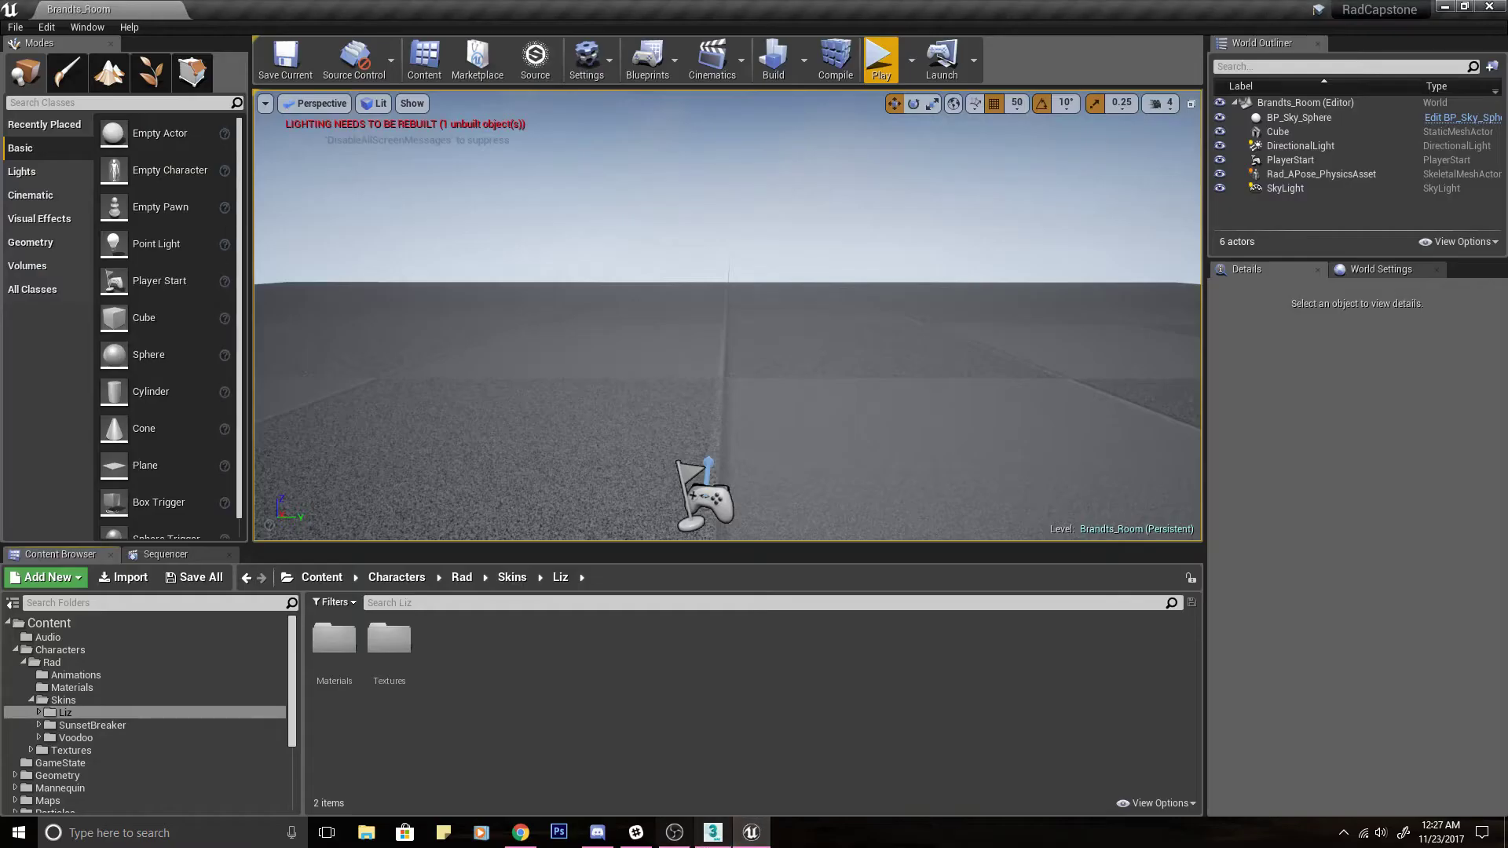
{"action": "right_click", "coordinate": [431, 648]}
{"action": "left_click", "coordinate": [484, 267]}
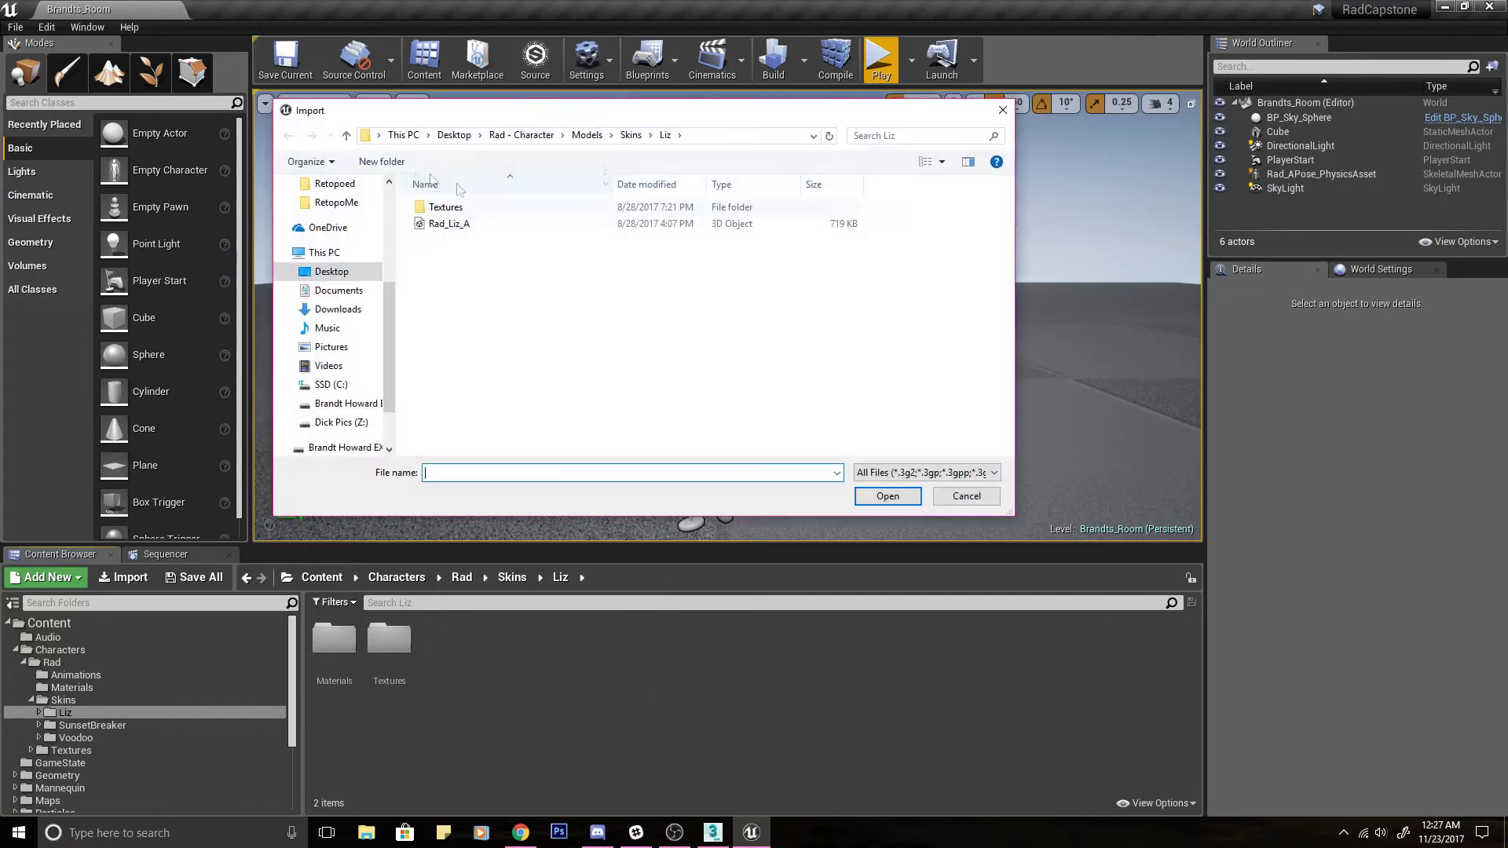
{"action": "left_click", "coordinate": [629, 136]}
{"action": "left_click", "coordinate": [587, 135]}
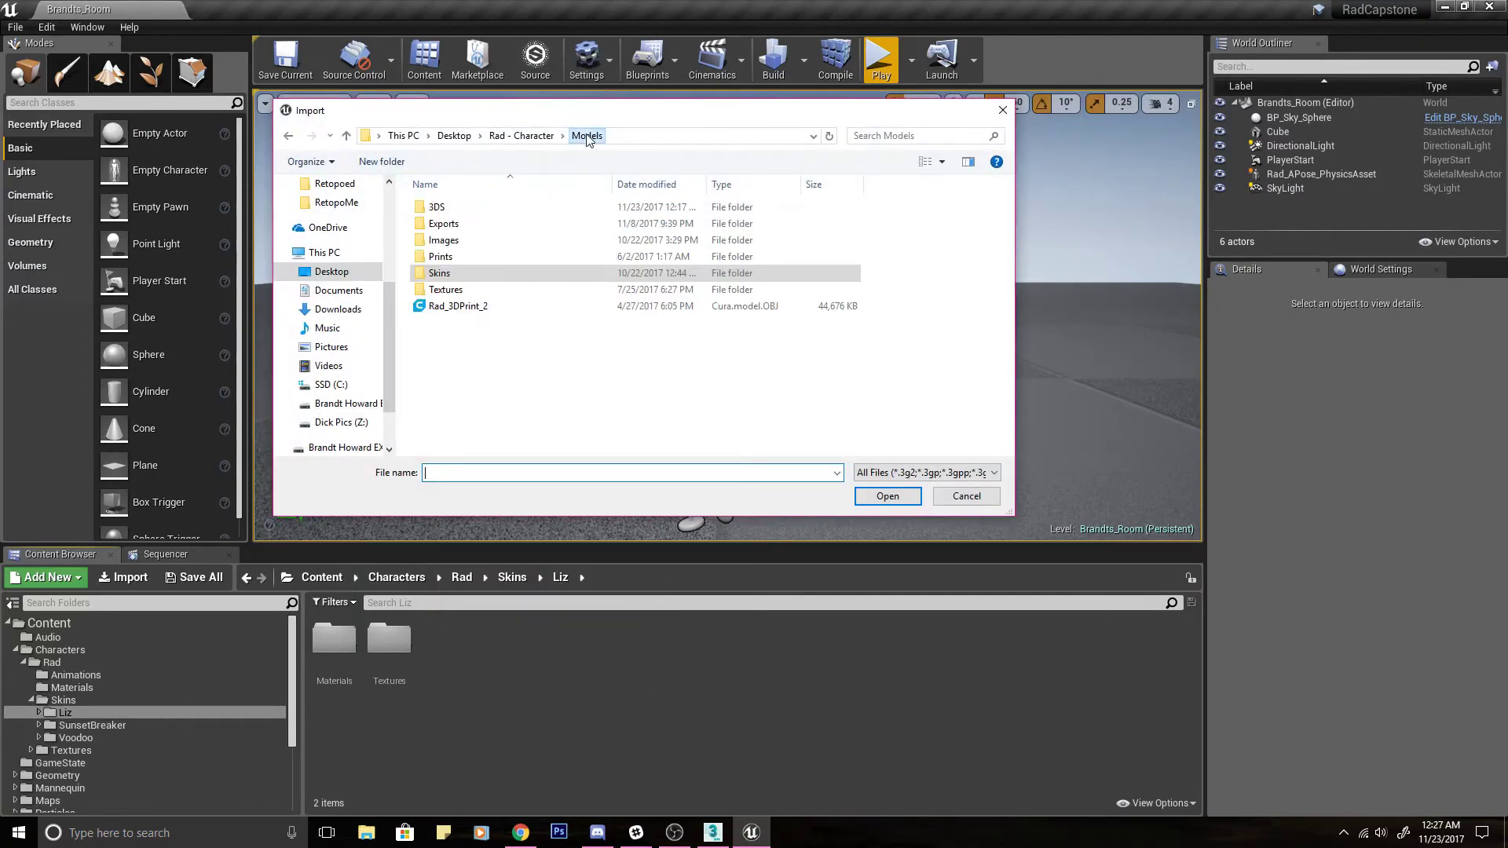
{"action": "double_click", "coordinate": [489, 226]}
{"action": "double_click", "coordinate": [470, 258]}
{"action": "left_click", "coordinate": [469, 212]}
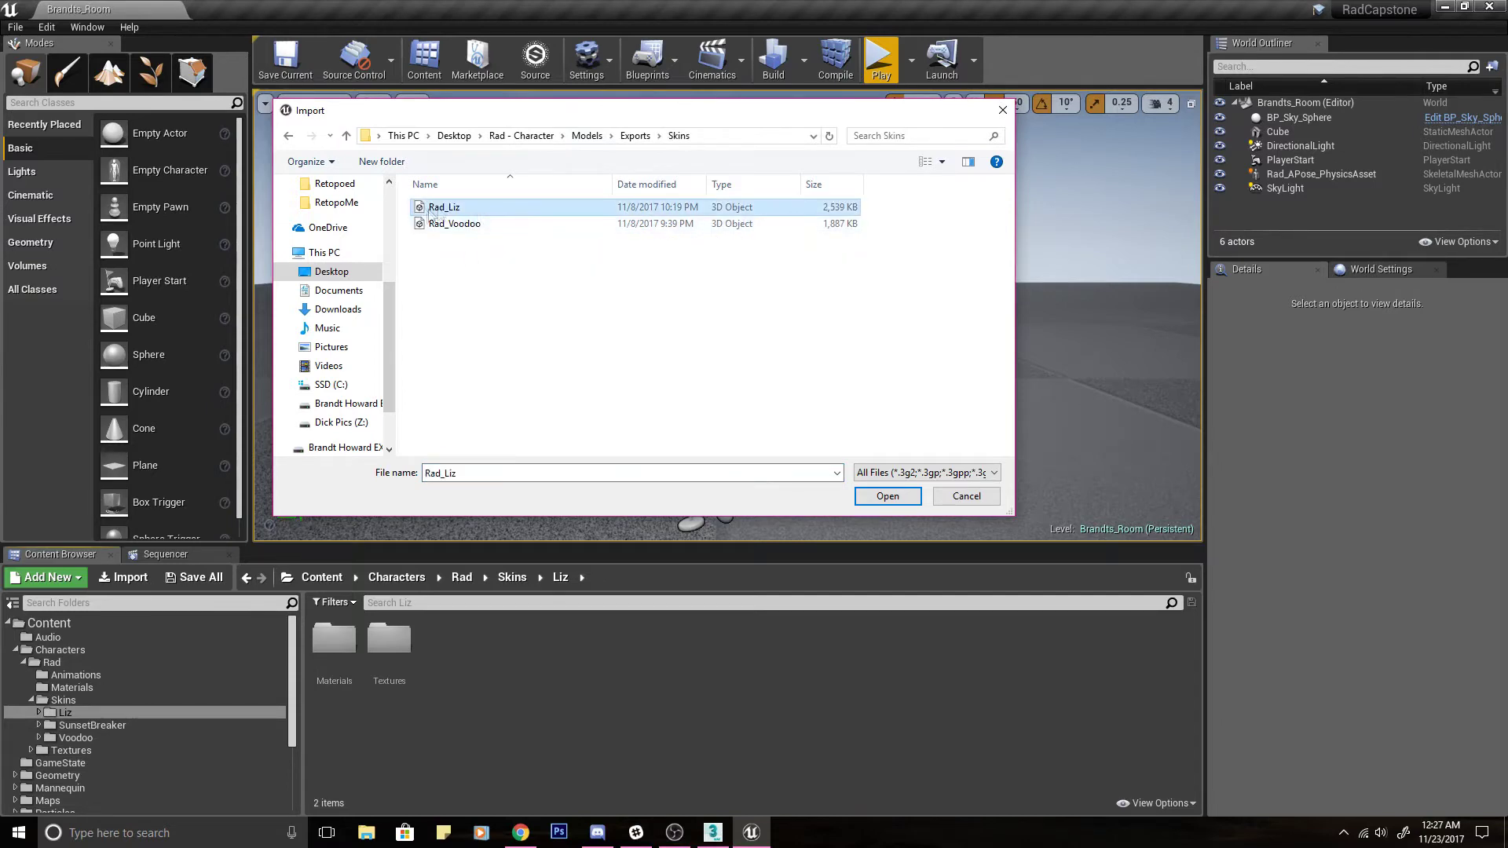
{"action": "left_click", "coordinate": [858, 495]}
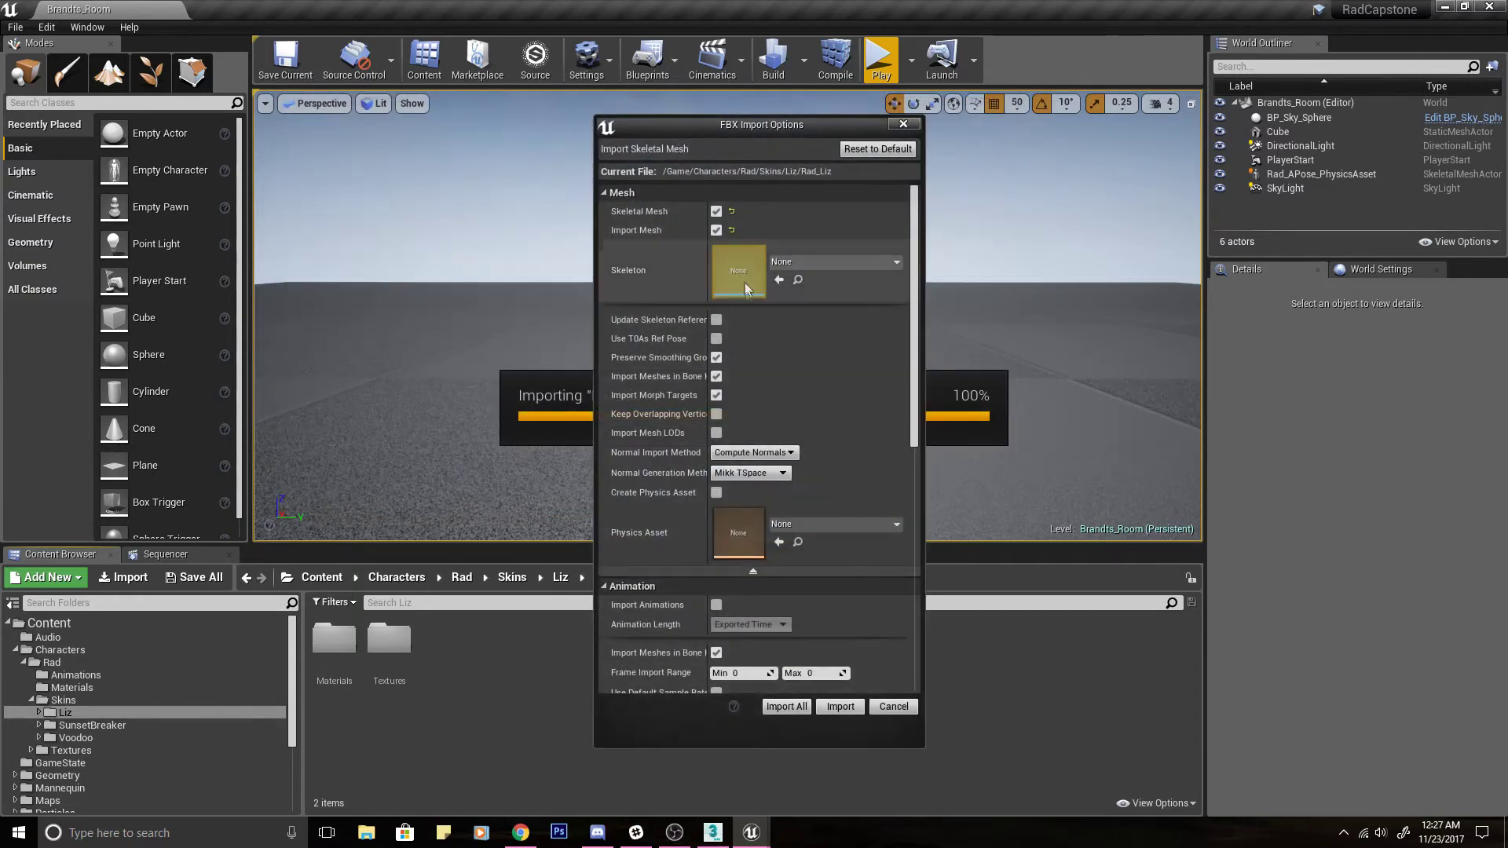
Import Rad_Liz as a skeletal mesh on Rad_APose_Skeleton, agreeing to regenerate the skeleton with Yes All.
{"action": "left_click", "coordinate": [812, 264]}
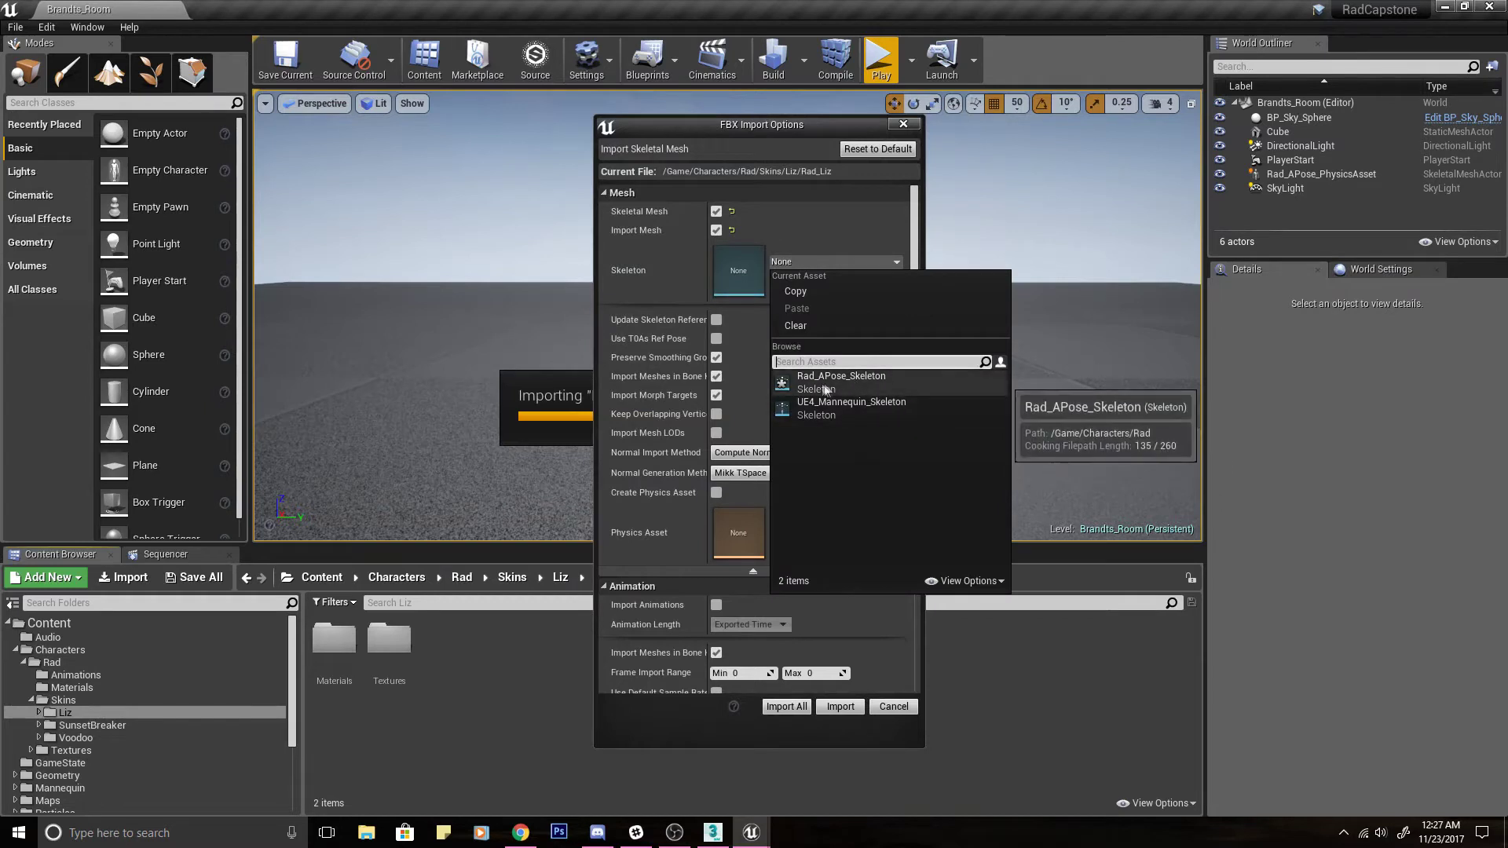
{"action": "left_click", "coordinate": [886, 380]}
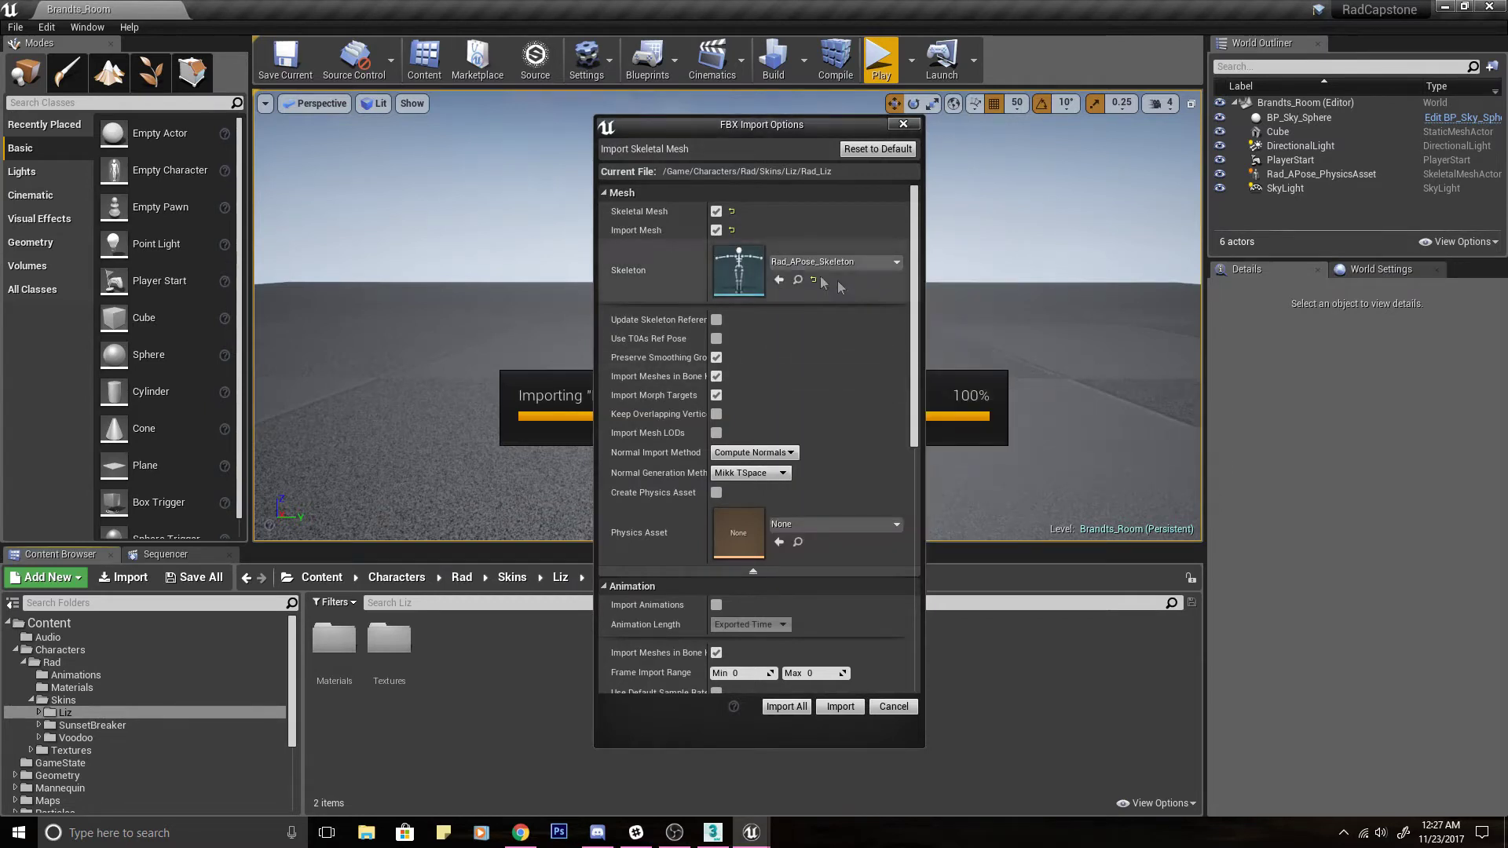
{"action": "left_click", "coordinate": [717, 230]}
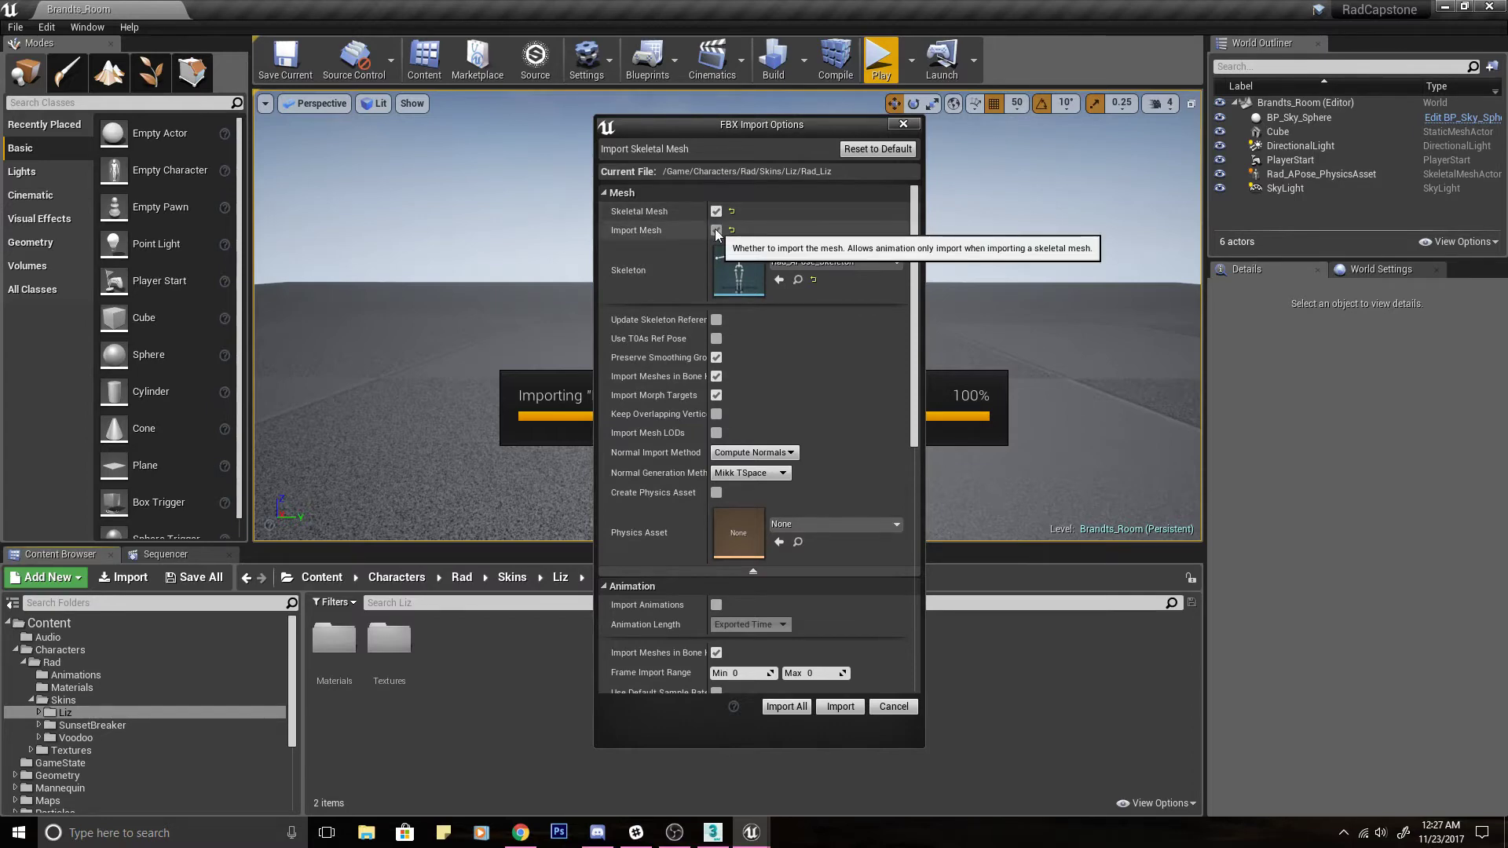
{"action": "scroll", "coordinate": [714, 259], "scroll_direction": "down", "scroll_amount": 4}
{"action": "scroll", "coordinate": [714, 283], "scroll_direction": "up", "scroll_amount": 2}
{"action": "scroll", "coordinate": [713, 302], "scroll_direction": "down", "scroll_amount": 2}
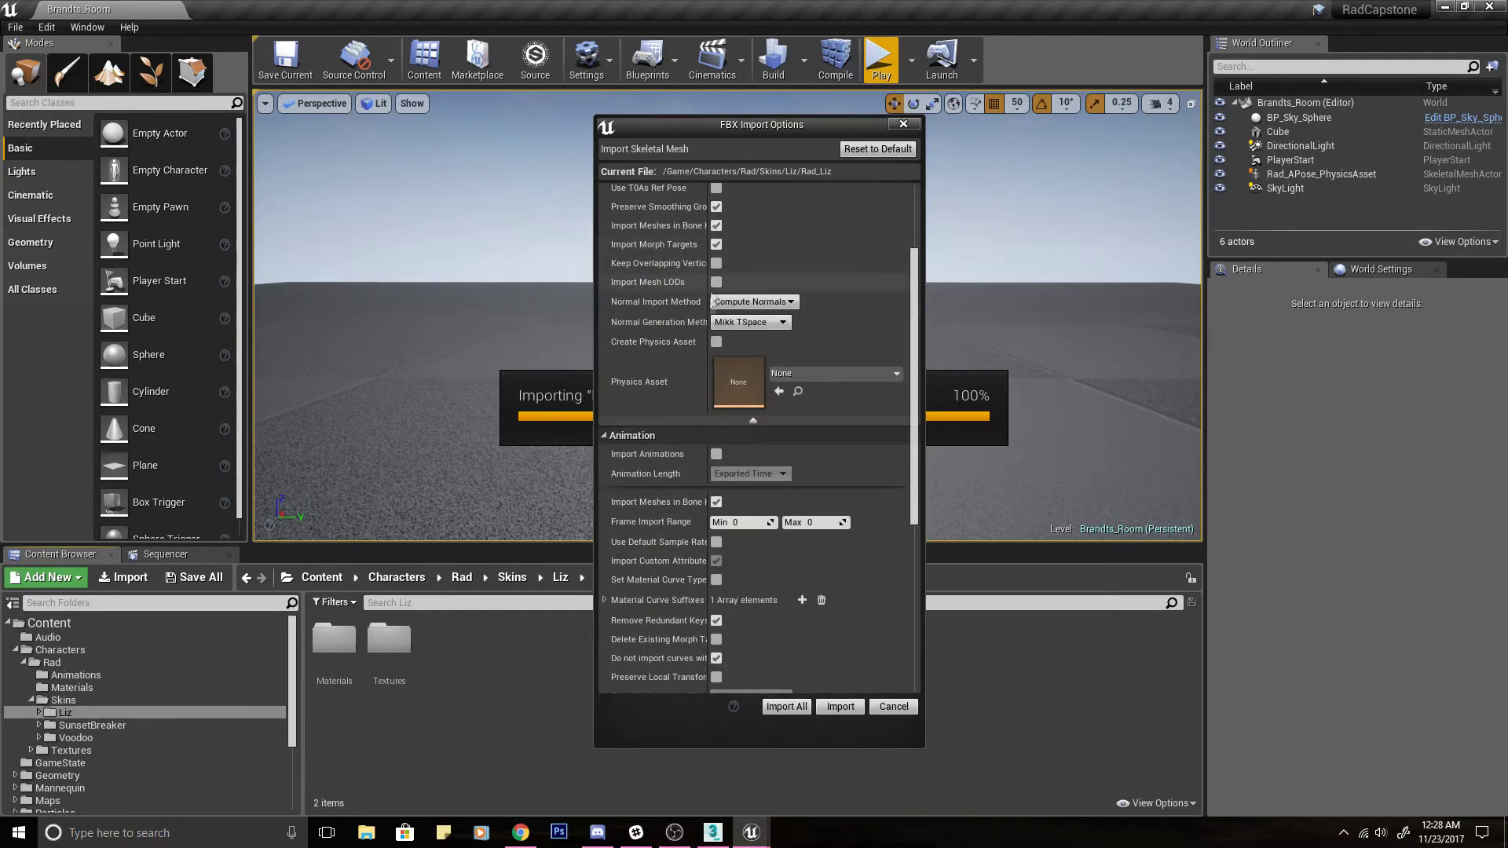
{"action": "scroll", "coordinate": [718, 471], "scroll_direction": "down", "scroll_amount": 8}
{"action": "scroll", "coordinate": [710, 554], "scroll_direction": "up", "scroll_amount": 10}
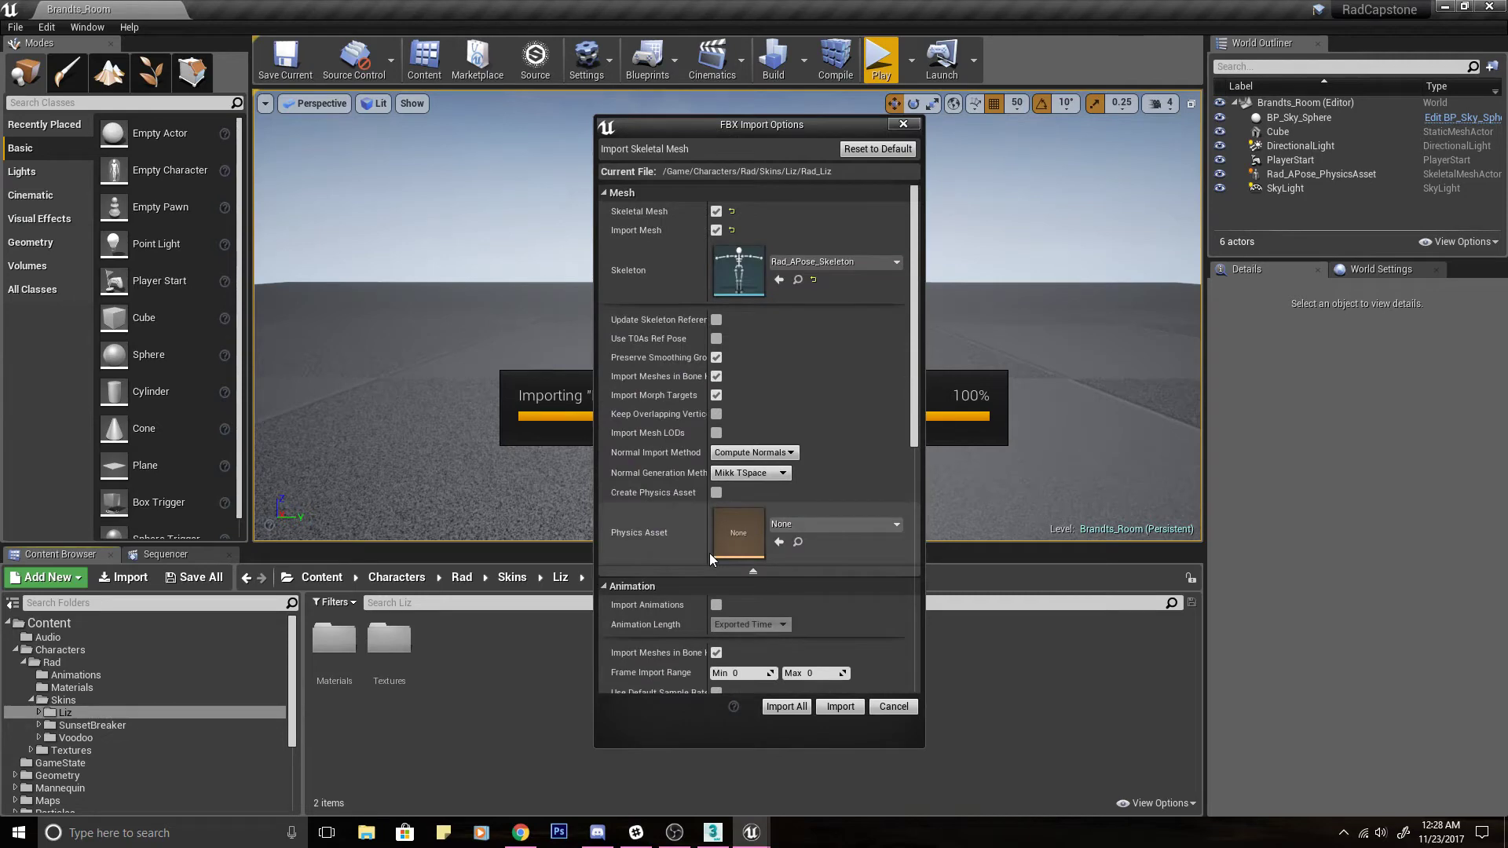
{"action": "left_click", "coordinate": [840, 706]}
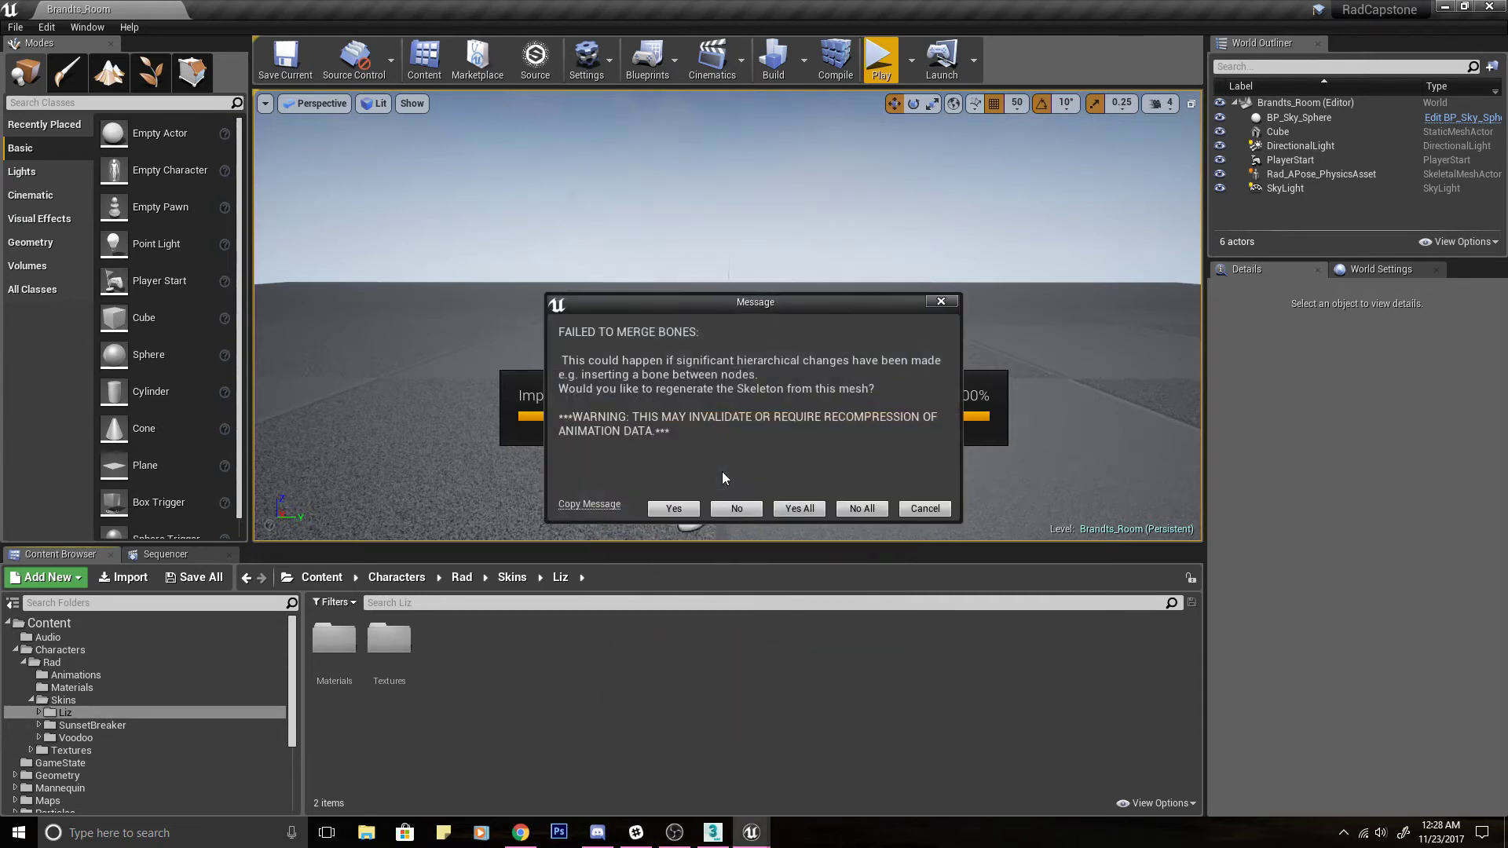
{"action": "left_click", "coordinate": [795, 506]}
{"action": "left_click", "coordinate": [855, 461]}
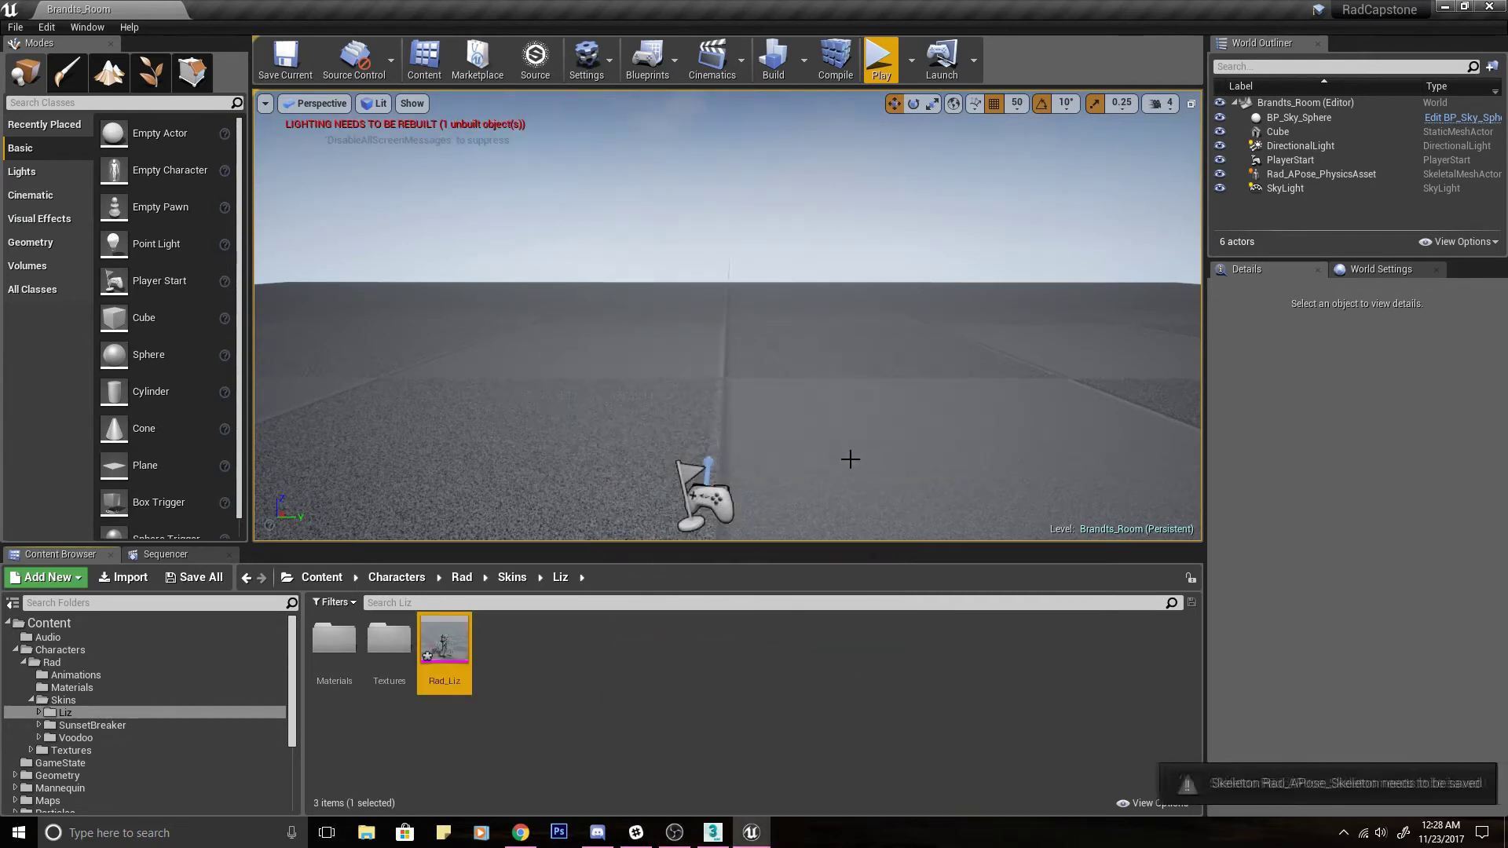
Open the Rad_Liz mesh and arrange its editor as a smaller floating window that leaves the Content Browser assets accessible.
{"action": "double_click", "coordinate": [445, 638]}
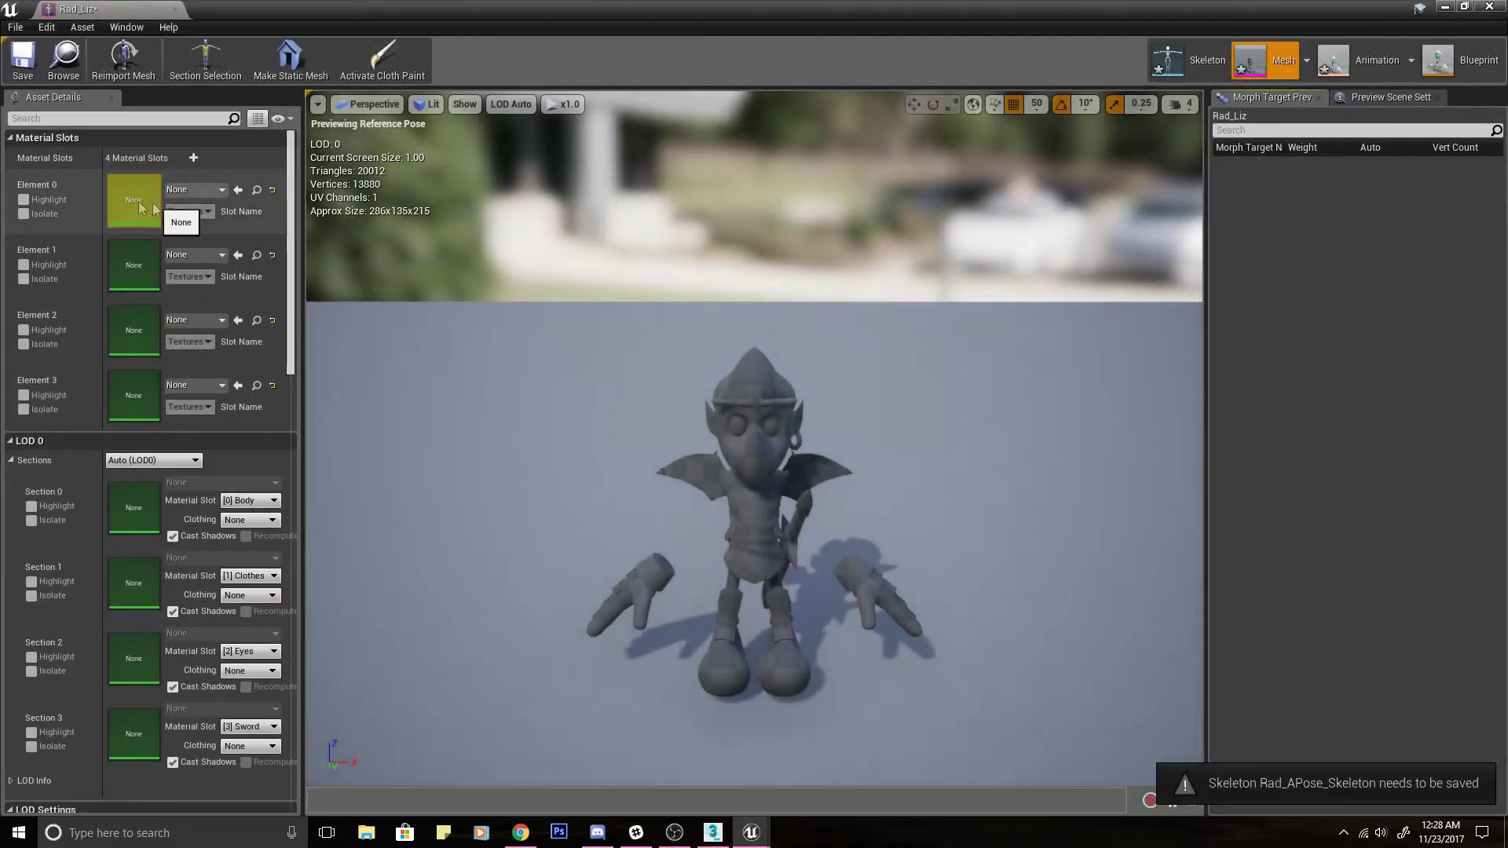
{"action": "left_click", "coordinate": [24, 199]}
{"action": "left_click", "coordinate": [19, 201]}
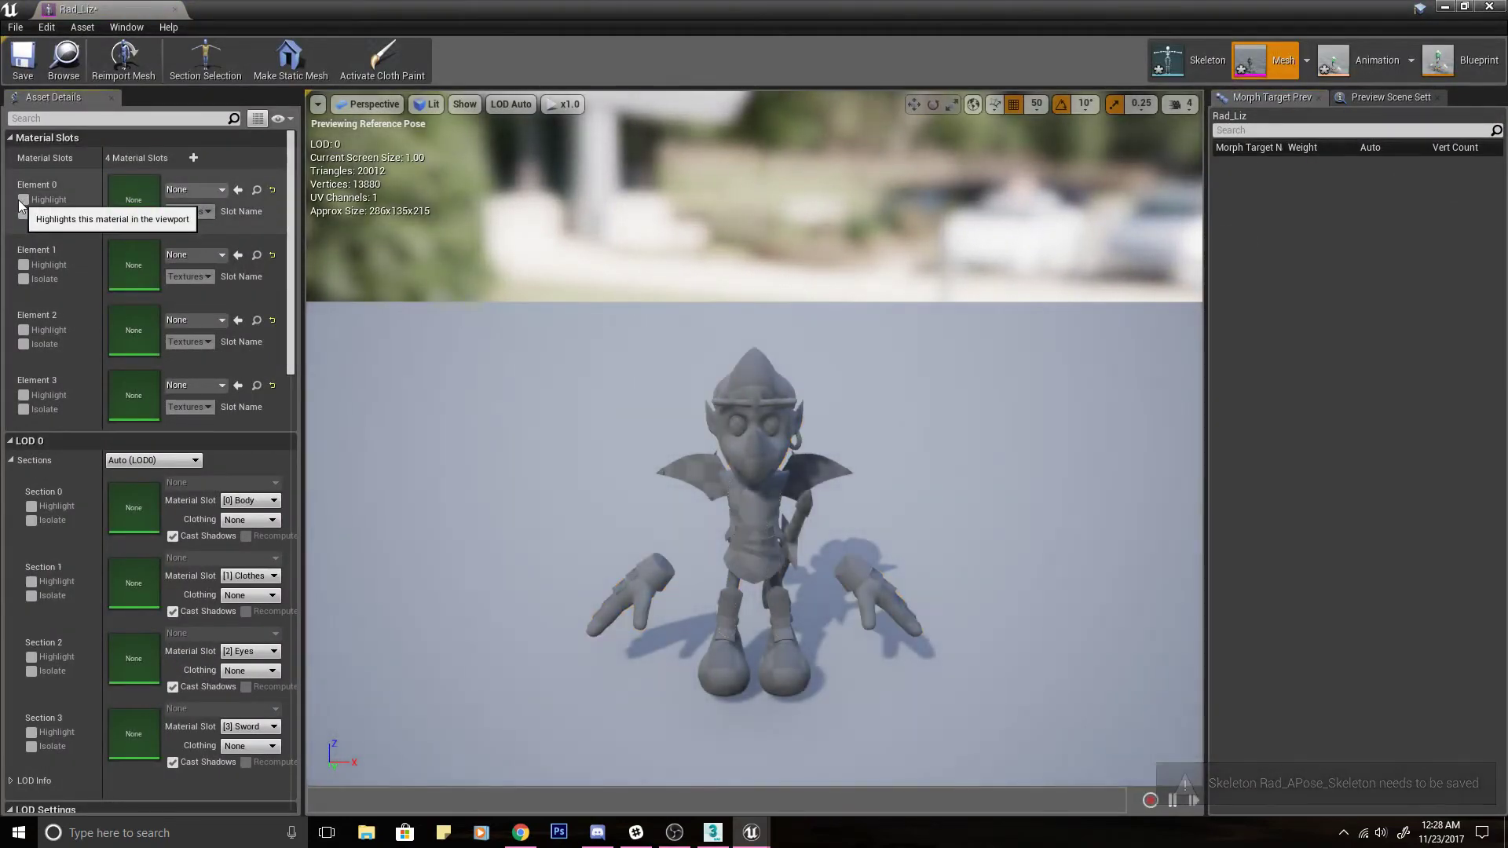
{"action": "left_click_drag", "start_coordinate": [277, 10], "coordinate": [747, 127]}
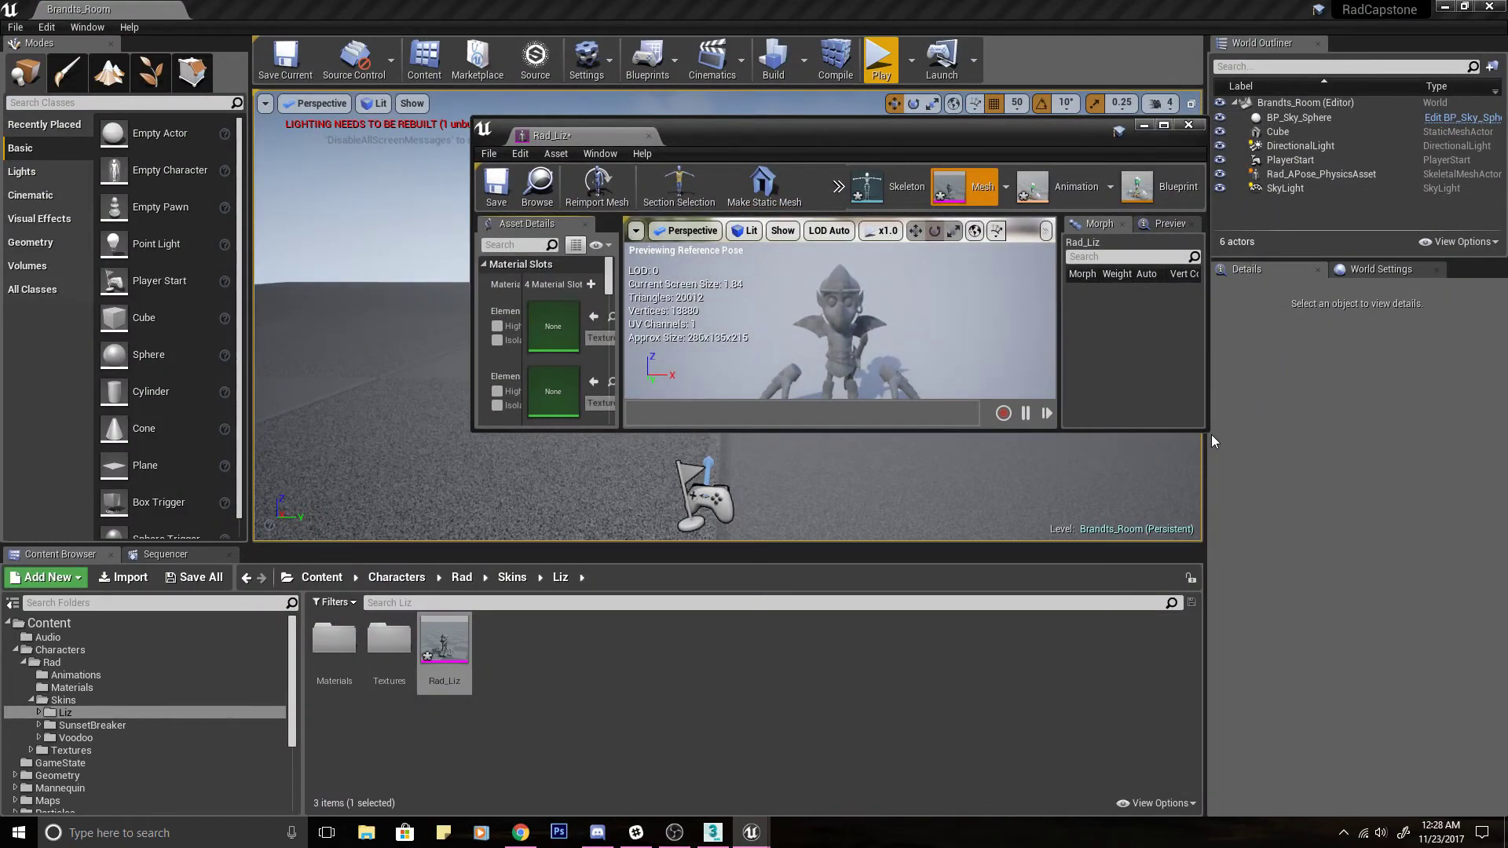
{"action": "left_click_drag", "start_coordinate": [1207, 431], "coordinate": [1373, 786]}
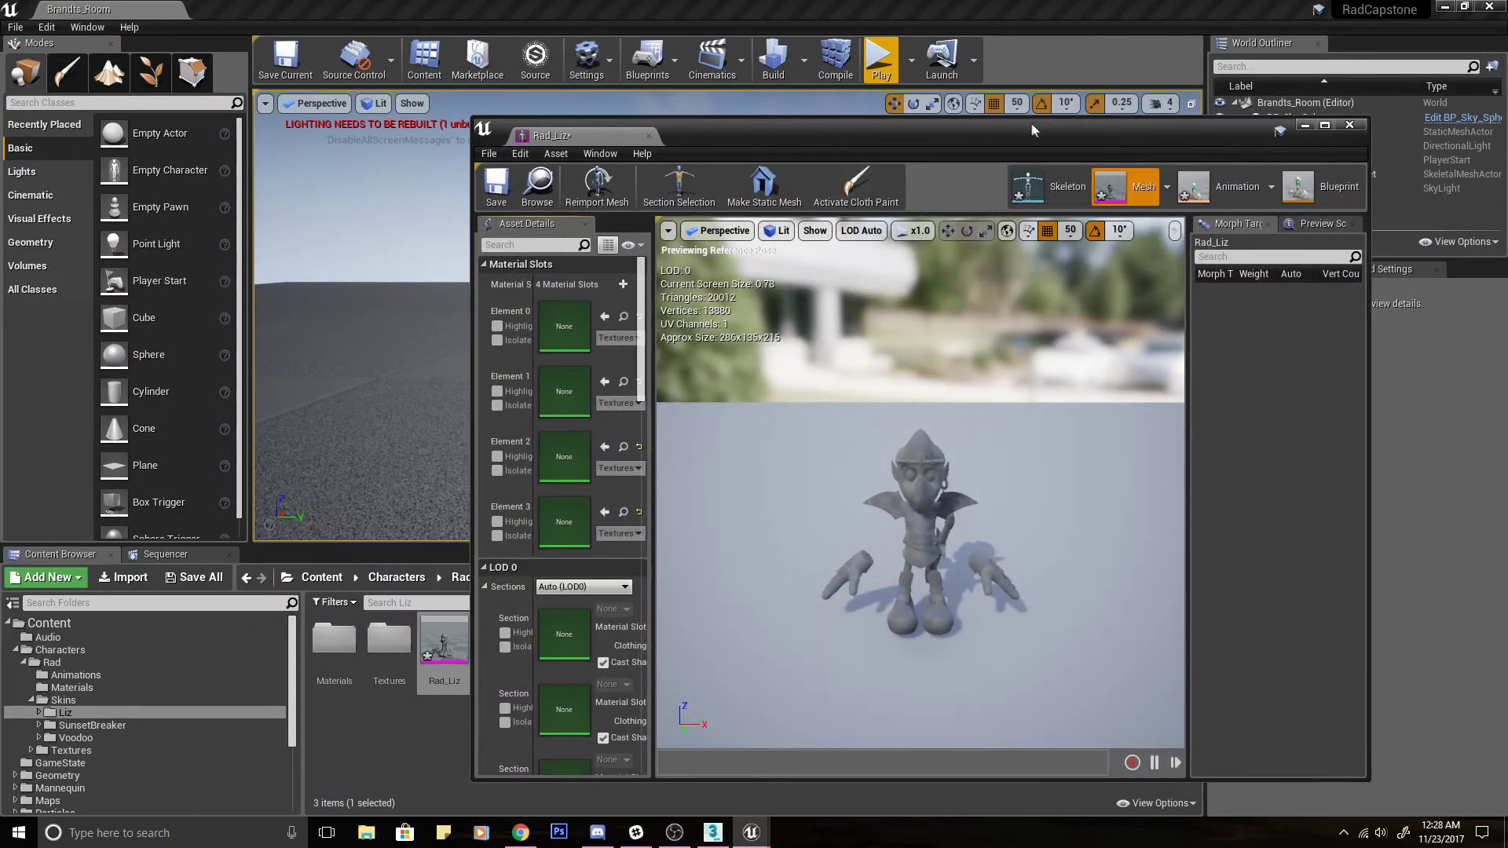
{"action": "left_click_drag", "start_coordinate": [1031, 121], "coordinate": [1105, 54]}
Assign Liz_Body_Mat to Element 0, Liz_Clothes_Color_Mat to Element 1 and Rad_Liz_A_Sword_BaseColor_Mat to Elements 2 and 3.
{"action": "double_click", "coordinate": [333, 638]}
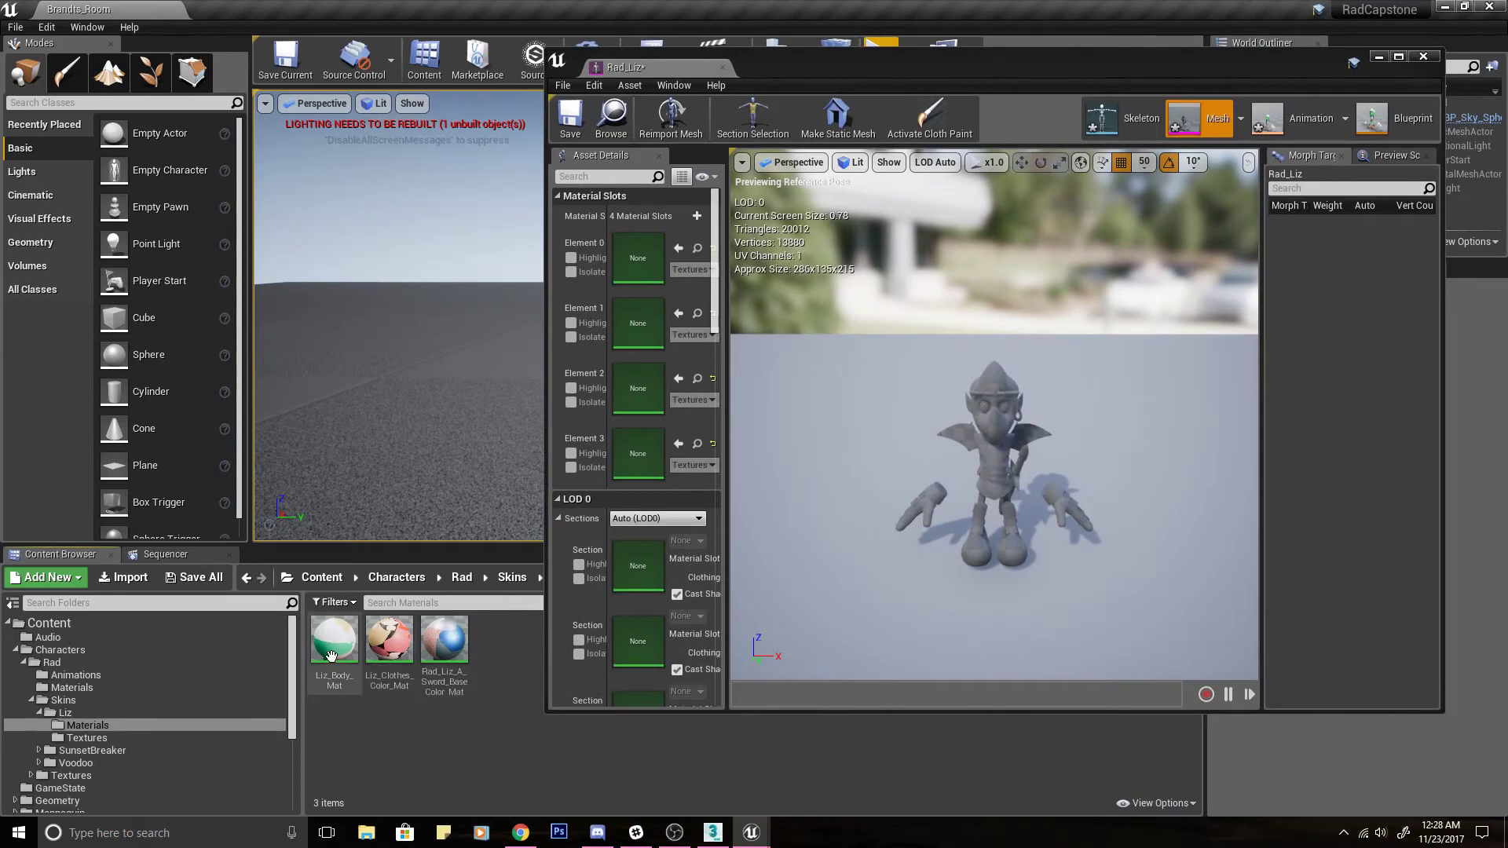
{"action": "left_click_drag", "start_coordinate": [331, 656], "coordinate": [638, 259]}
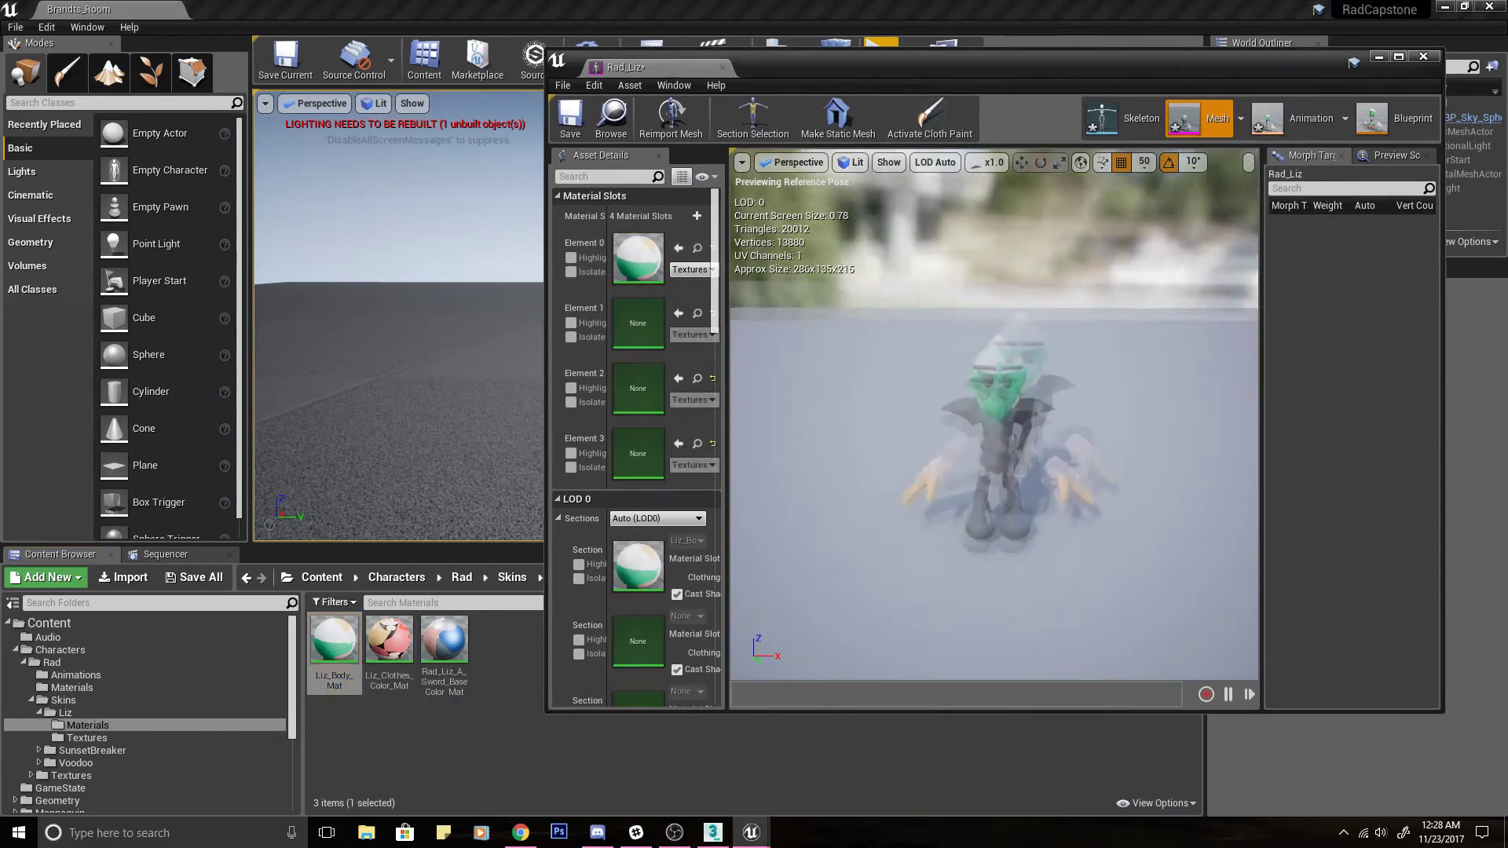
{"action": "left_click_drag", "start_coordinate": [389, 638], "coordinate": [638, 322]}
{"action": "left_click_drag", "start_coordinate": [443, 638], "coordinate": [637, 452]}
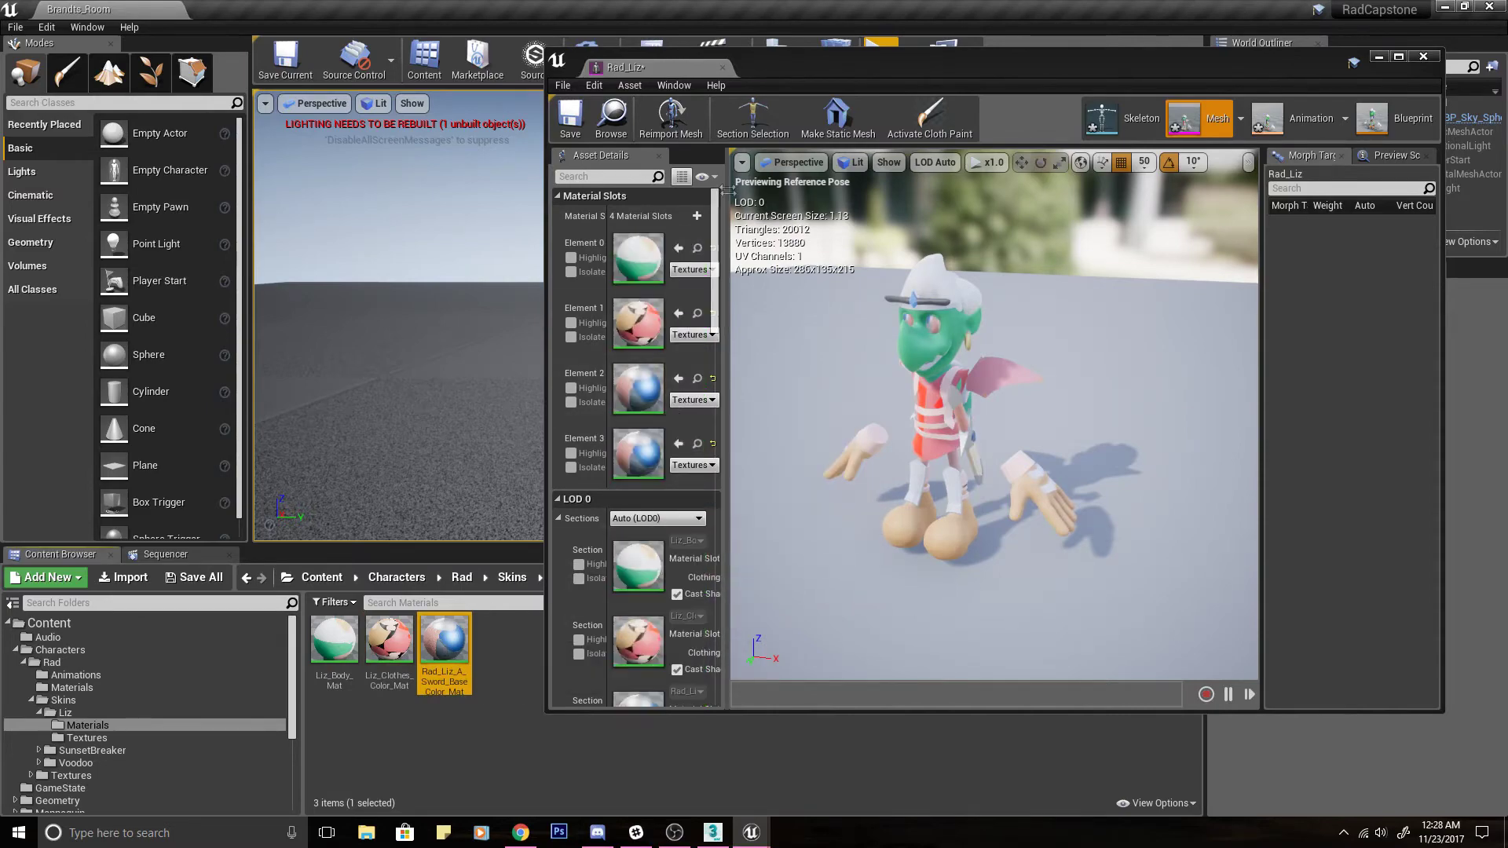
Maximize the mesh editor, set Element 2's material to Eyes_Diff_1_Mat, then save and close Rad_Liz.
{"action": "double_click", "coordinate": [811, 71]}
{"action": "left_click", "coordinate": [210, 320]}
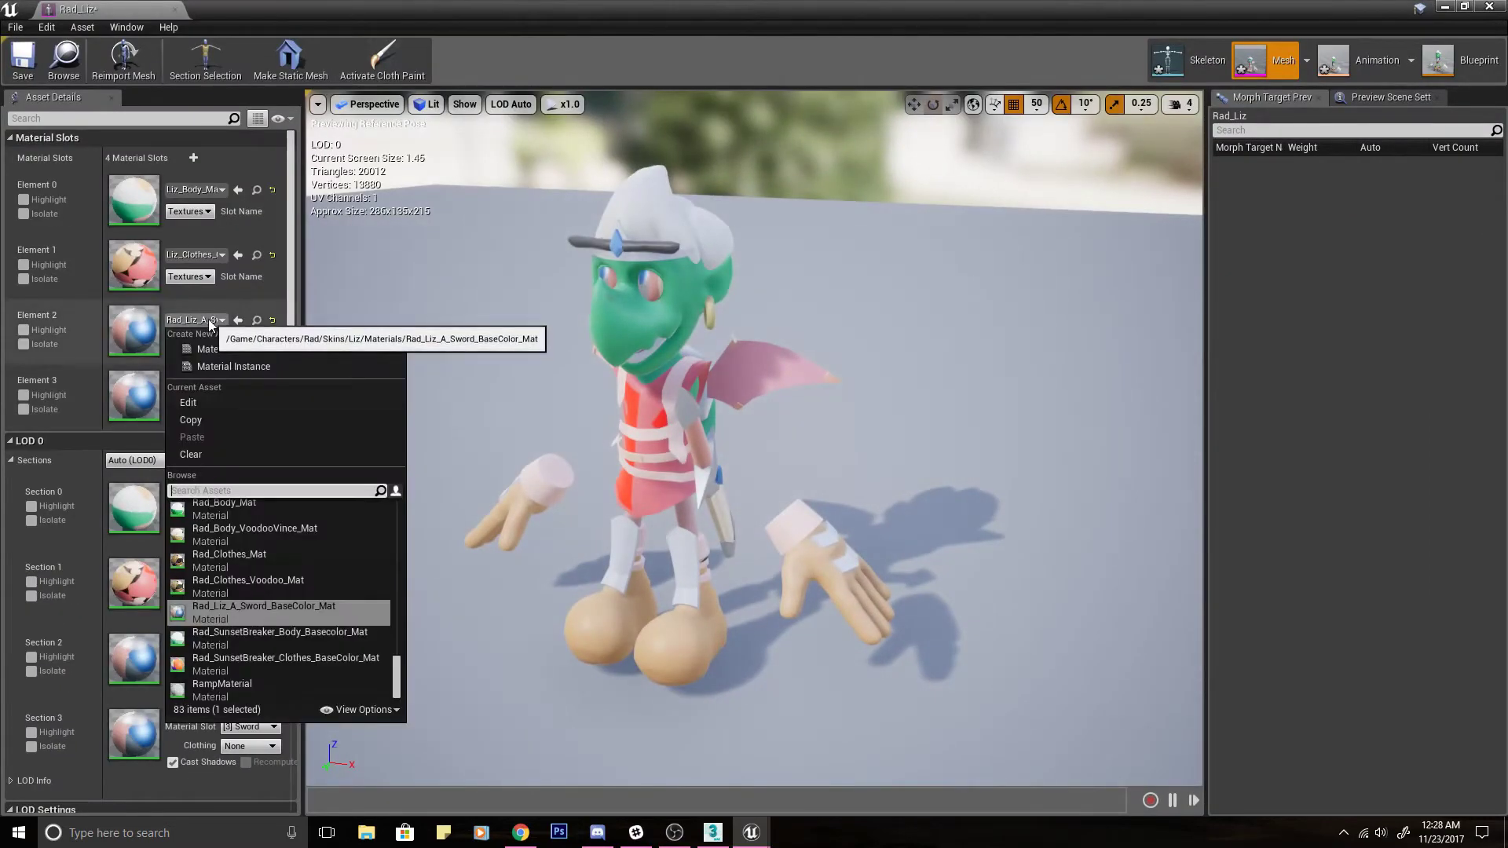
{"action": "key", "text": "Return"}
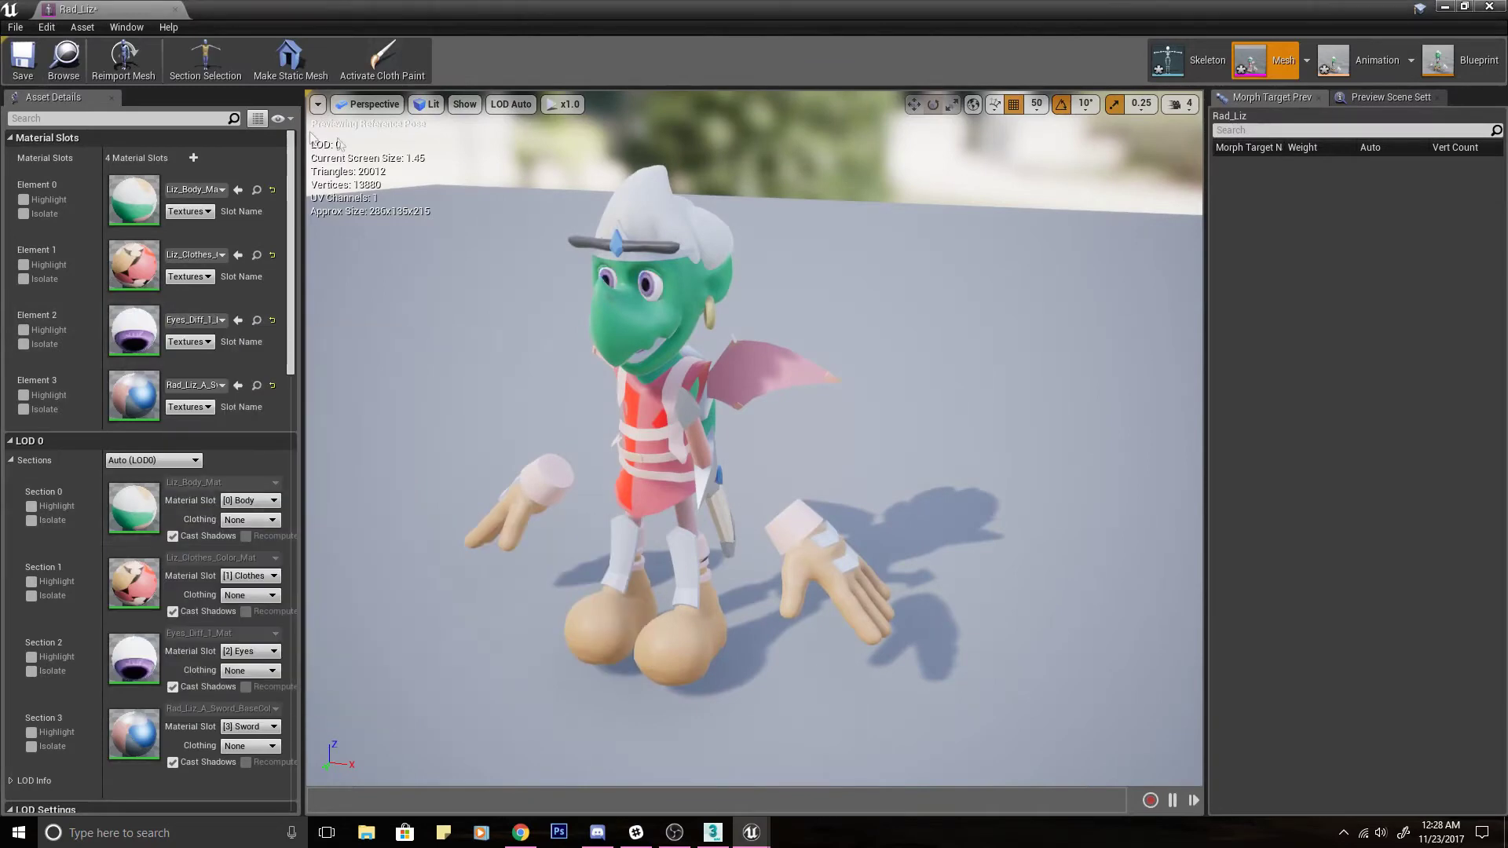
{"action": "left_click", "coordinate": [18, 55]}
{"action": "left_click", "coordinate": [177, 9]}
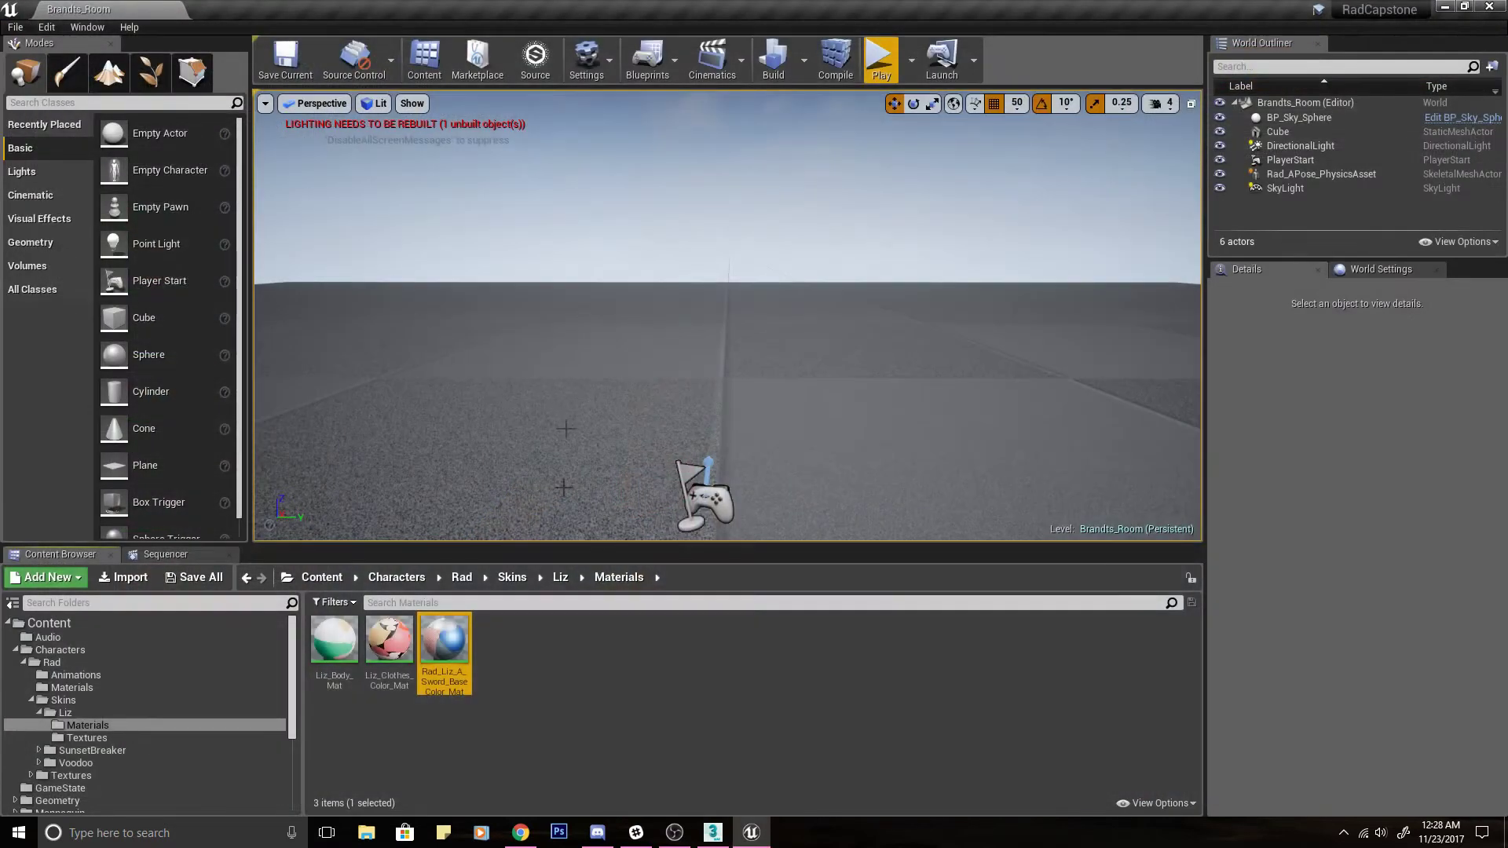
Reopen Rad_Liz from the Liz folder and view the skeleton it uses.
{"action": "left_click", "coordinate": [560, 577]}
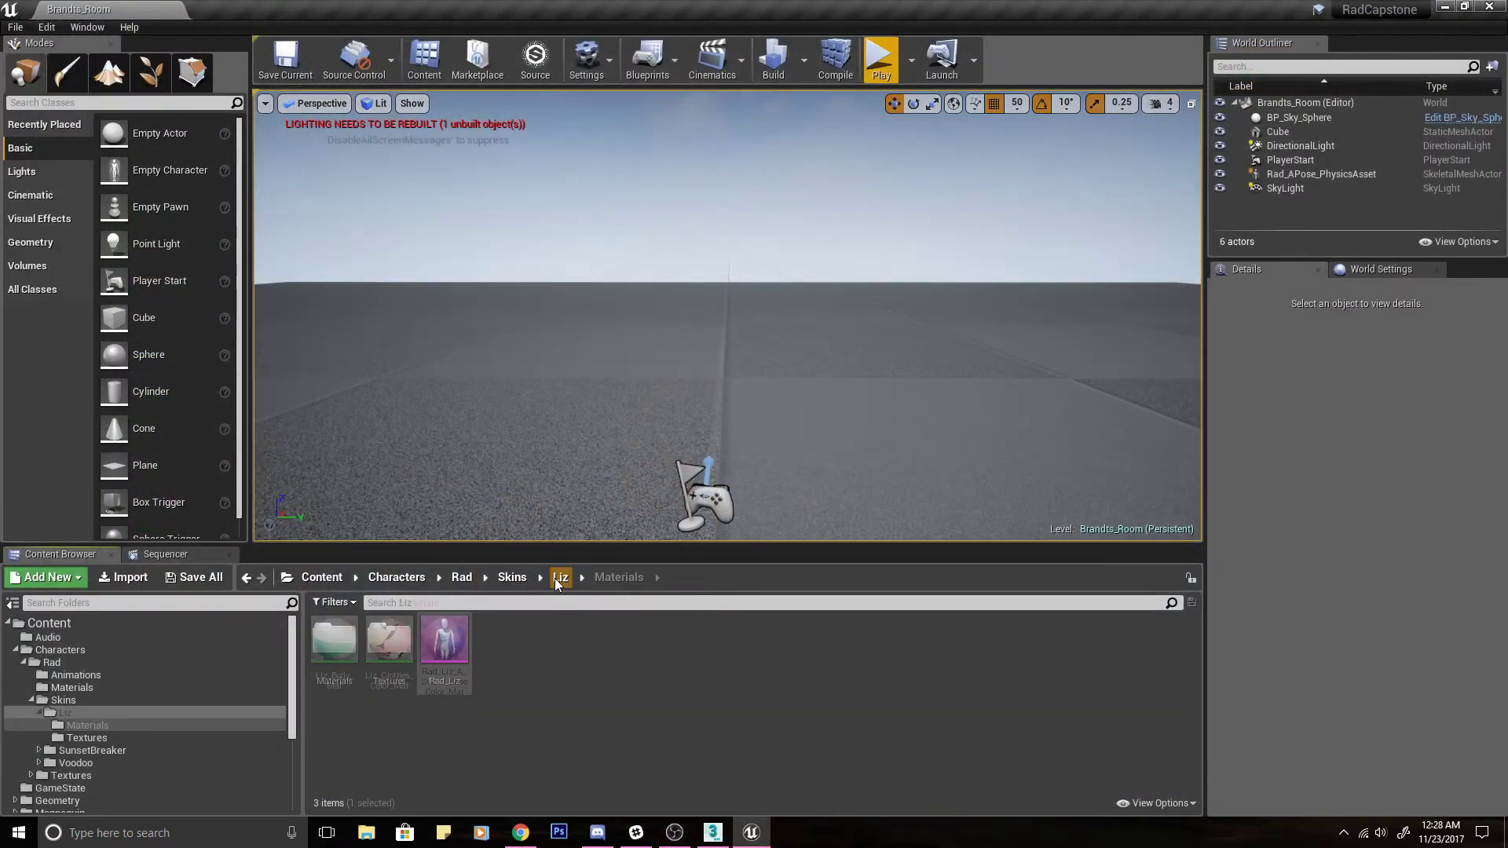
{"action": "double_click", "coordinate": [445, 643]}
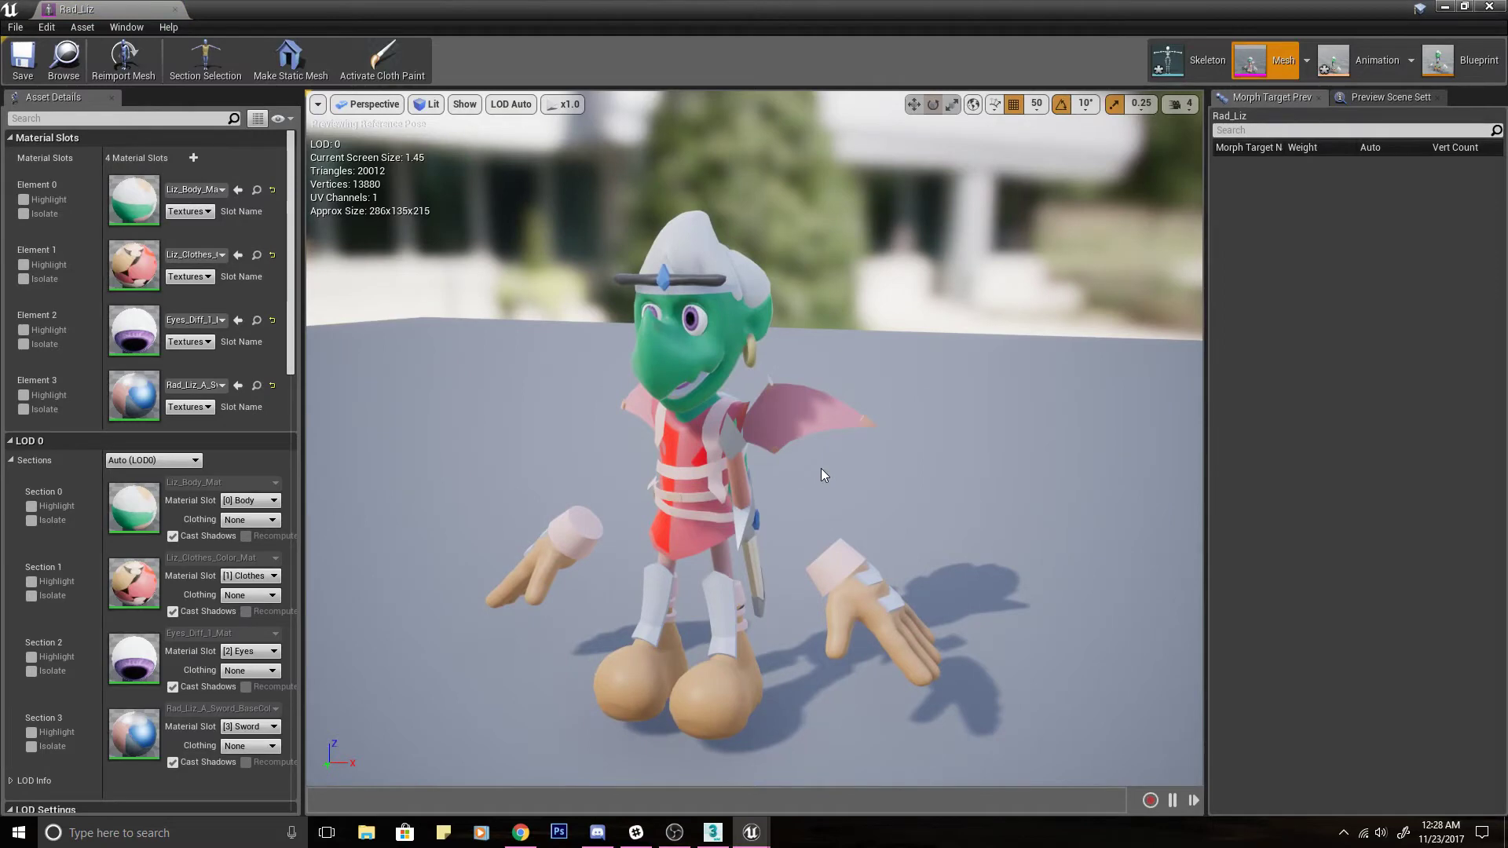
{"action": "left_click", "coordinate": [1207, 61]}
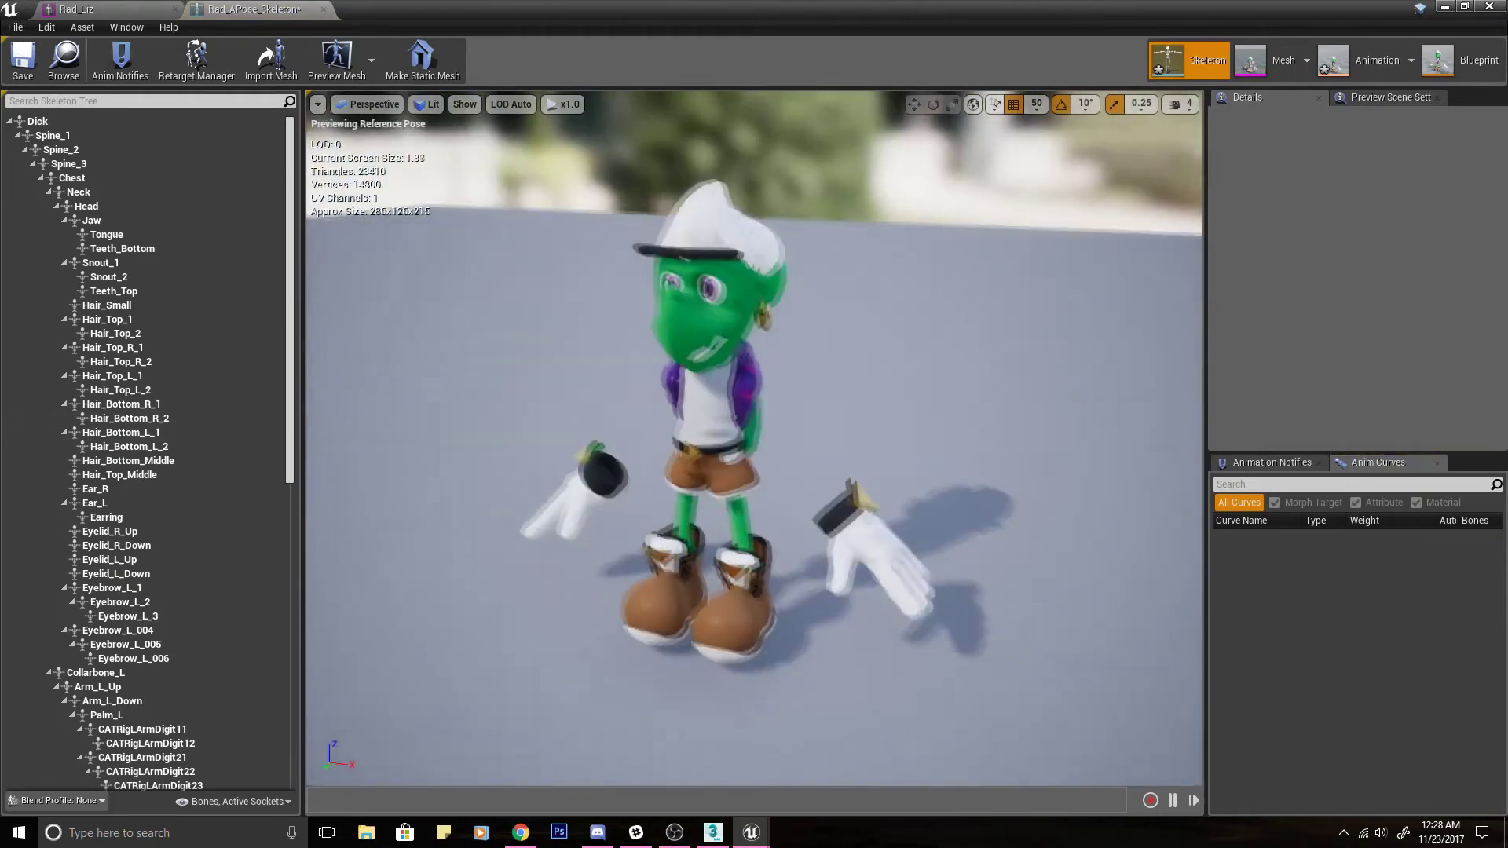
Test-rotate the Hair_Bottom_L_1 bone, undo the rotation, and close the skeleton and mesh editors.
{"action": "left_click", "coordinate": [208, 433]}
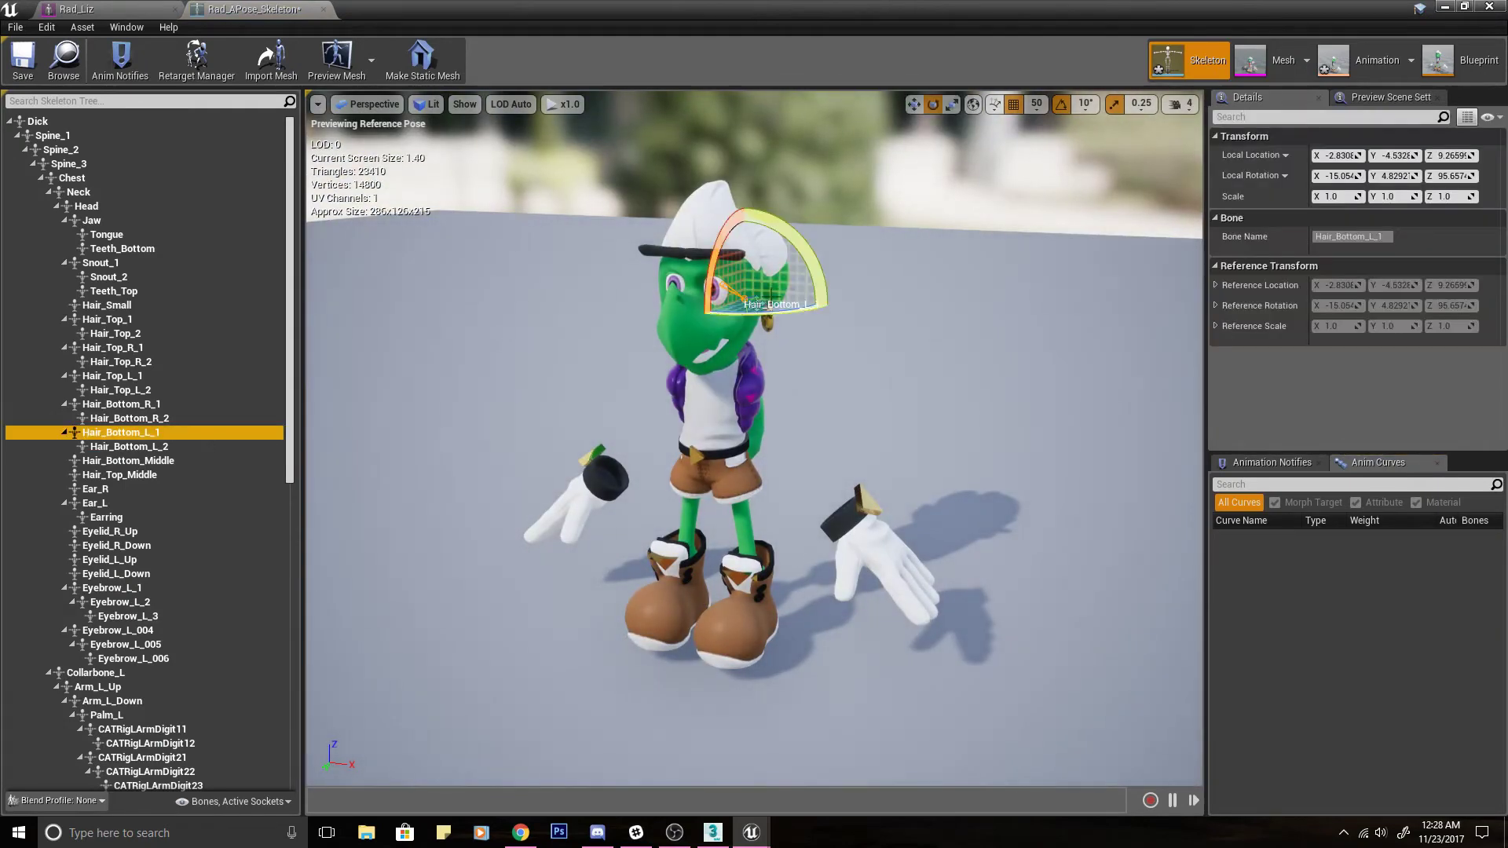
{"action": "left_click_drag", "start_coordinate": [820, 283], "coordinate": [825, 341]}
{"action": "key", "text": "ctrl+z"}
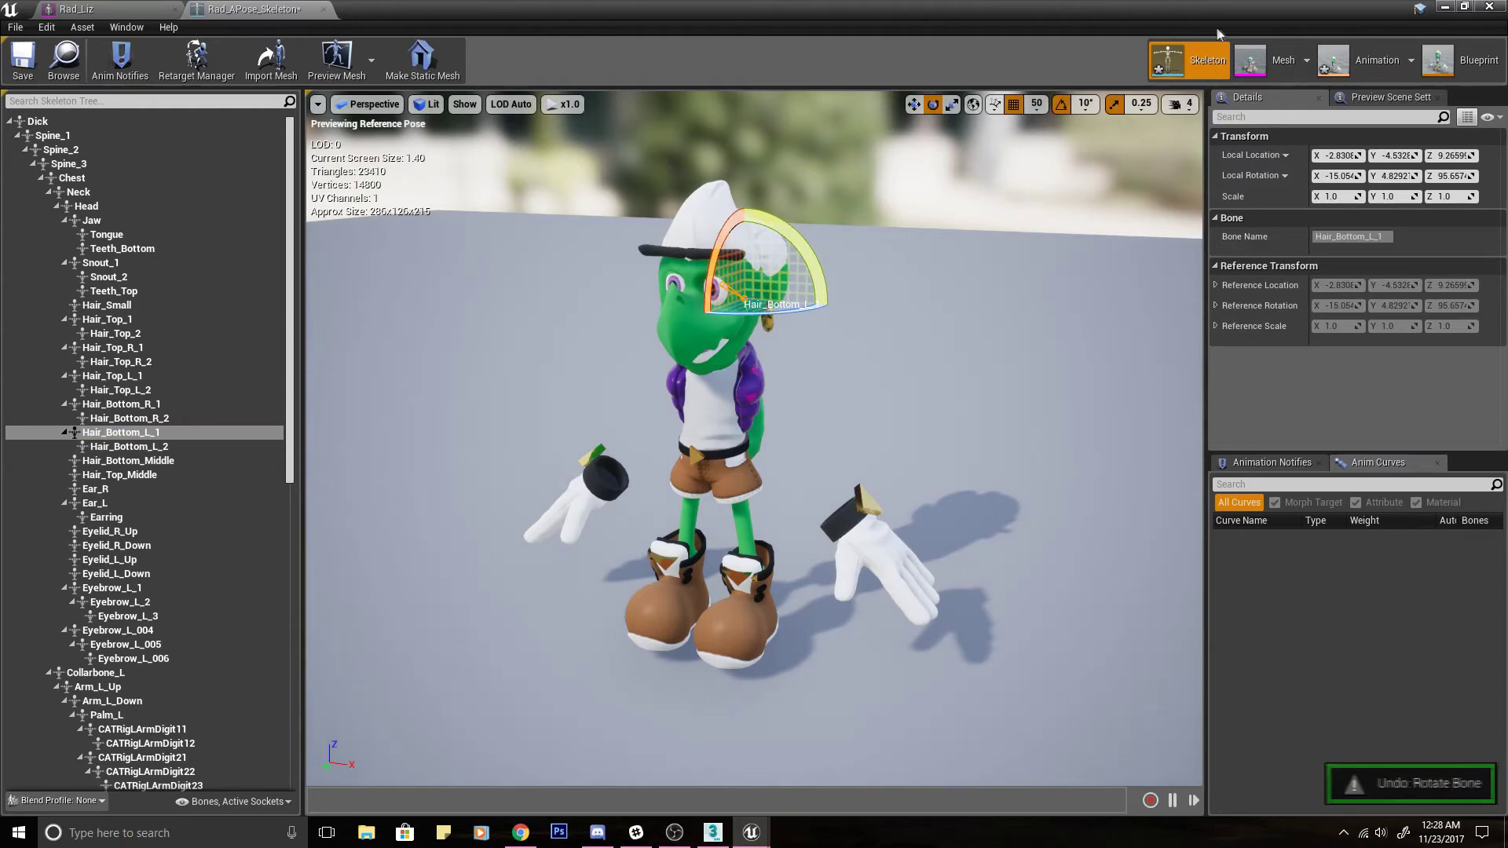
{"action": "left_click", "coordinate": [1265, 60]}
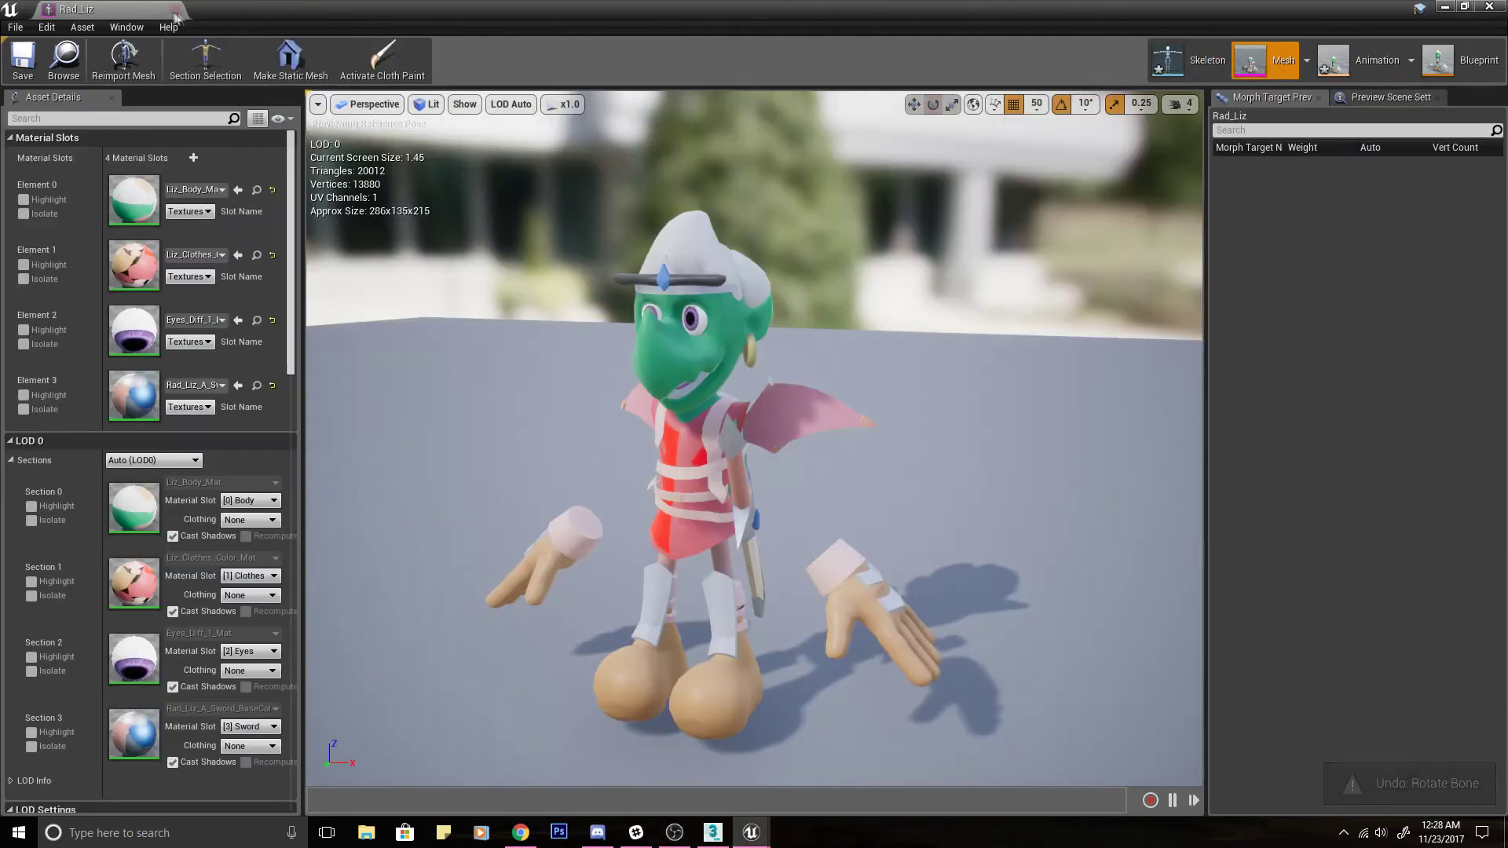
{"action": "left_click", "coordinate": [174, 10]}
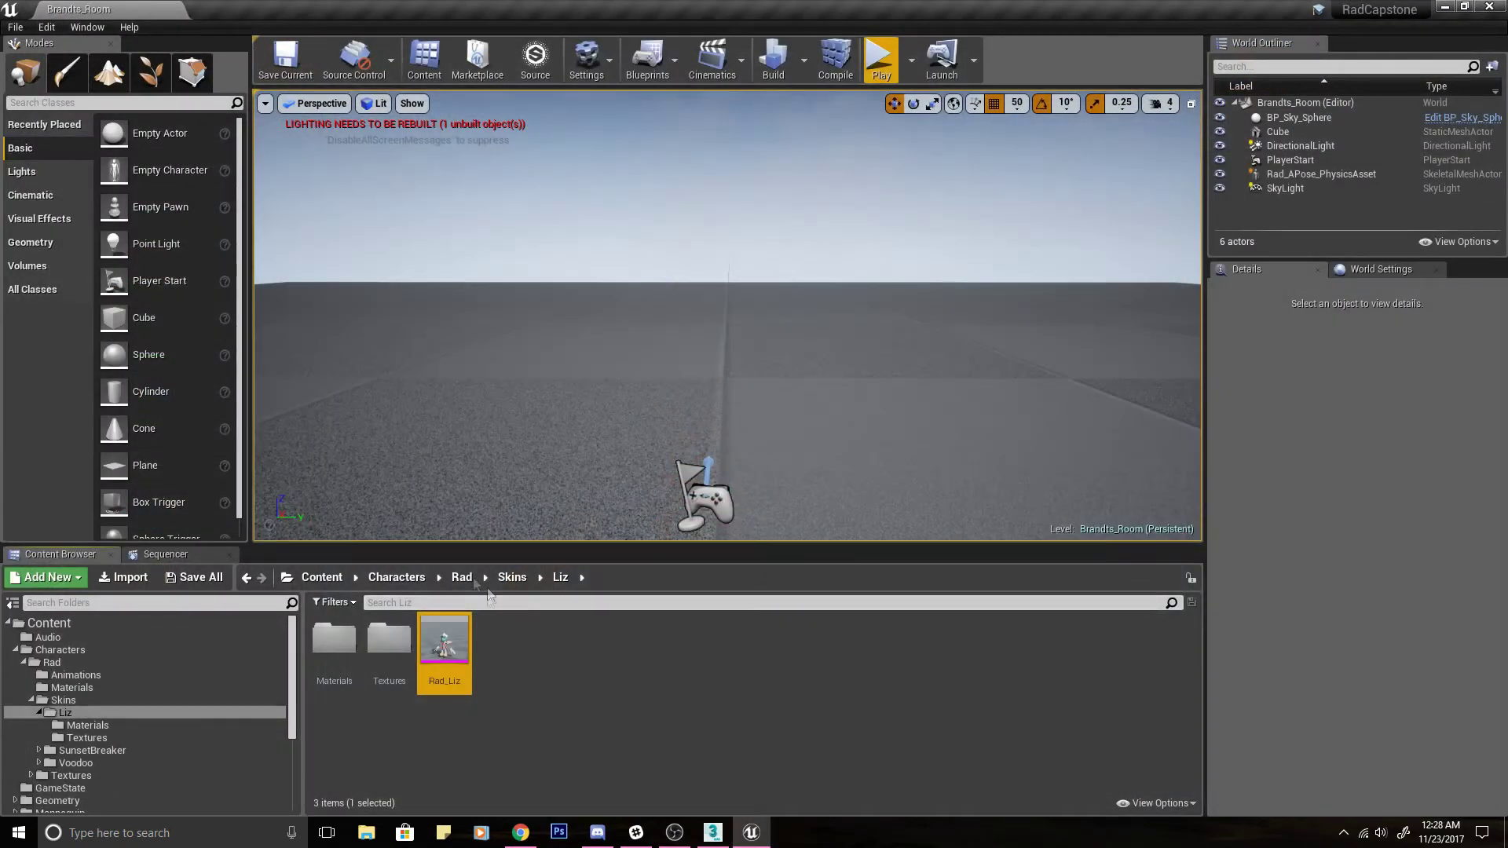
Open the ThirdPersonCharacter blueprint from Content/Rad/Blueprints and view the character model up close in its viewport.
{"action": "left_click", "coordinate": [323, 578]}
{"action": "double_click", "coordinate": [720, 640]}
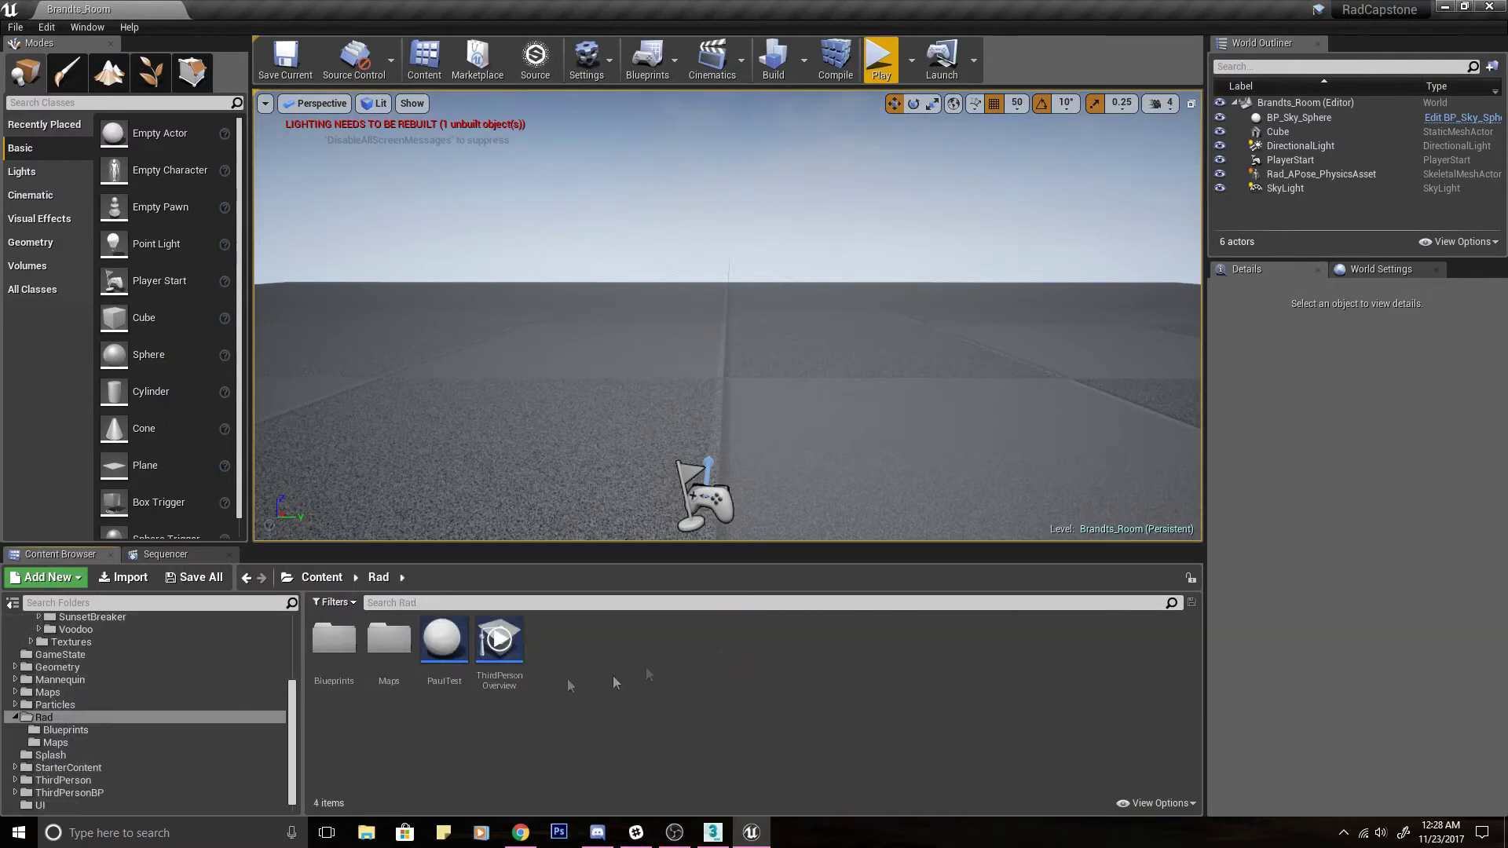
{"action": "double_click", "coordinate": [334, 638]}
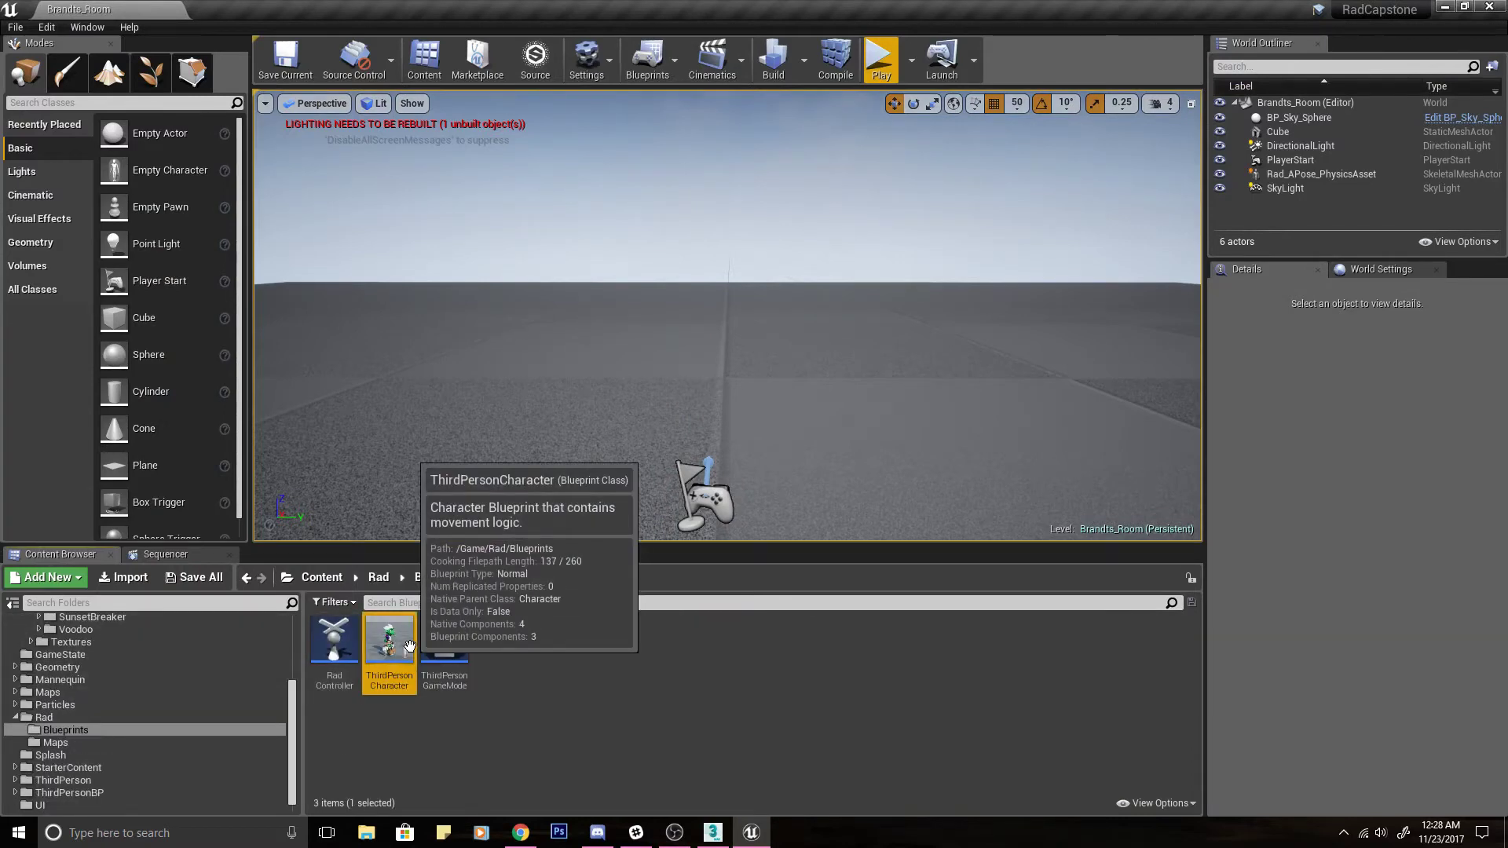
{"action": "double_click", "coordinate": [409, 645]}
{"action": "left_click", "coordinate": [319, 99]}
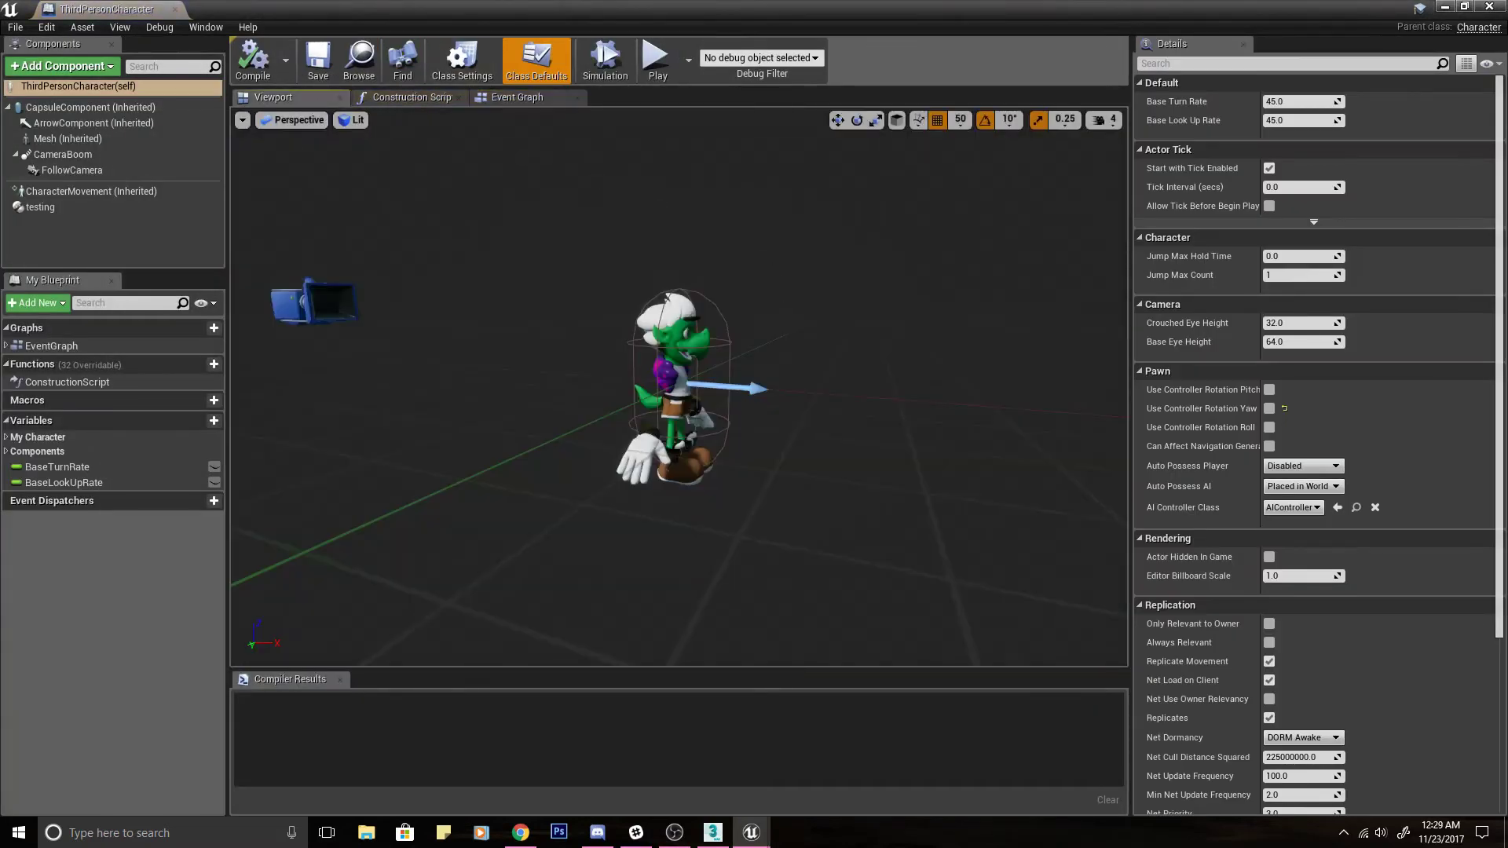
{"action": "mouse_move", "coordinate": [762, 252]}
{"action": "right_mouse_down"}
{"action": "mouse_move", "coordinate": [832, 259]}
{"action": "mouse_move", "coordinate": [762, 263]}
{"action": "right_mouse_up"}
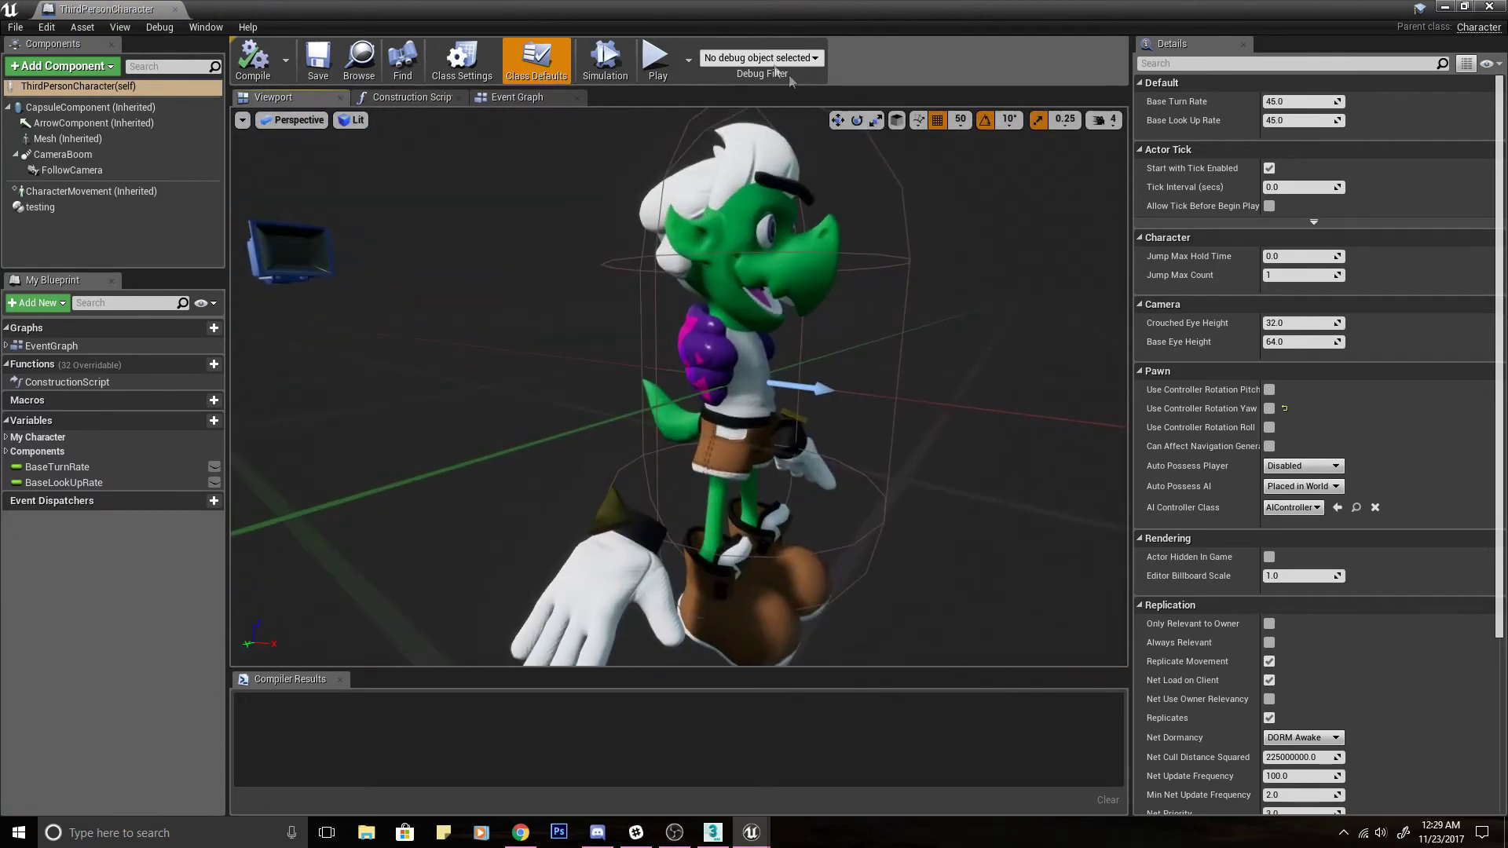
Play-test the character in a separate game window, running forward and back, and end the session.
{"action": "left_click", "coordinate": [690, 69]}
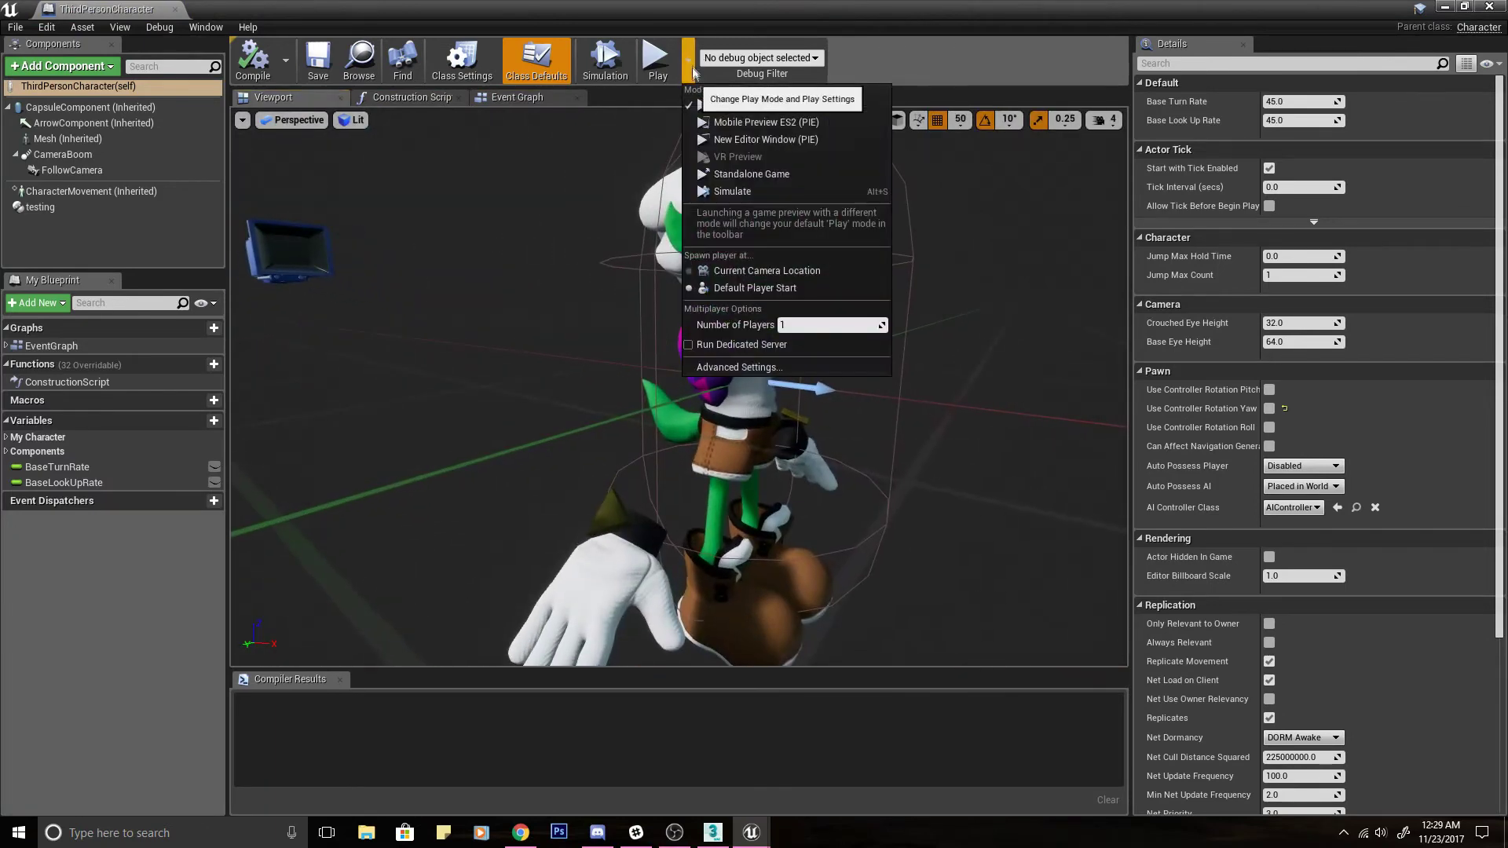
{"action": "left_click", "coordinate": [750, 174]}
{"action": "key", "text": "w"}
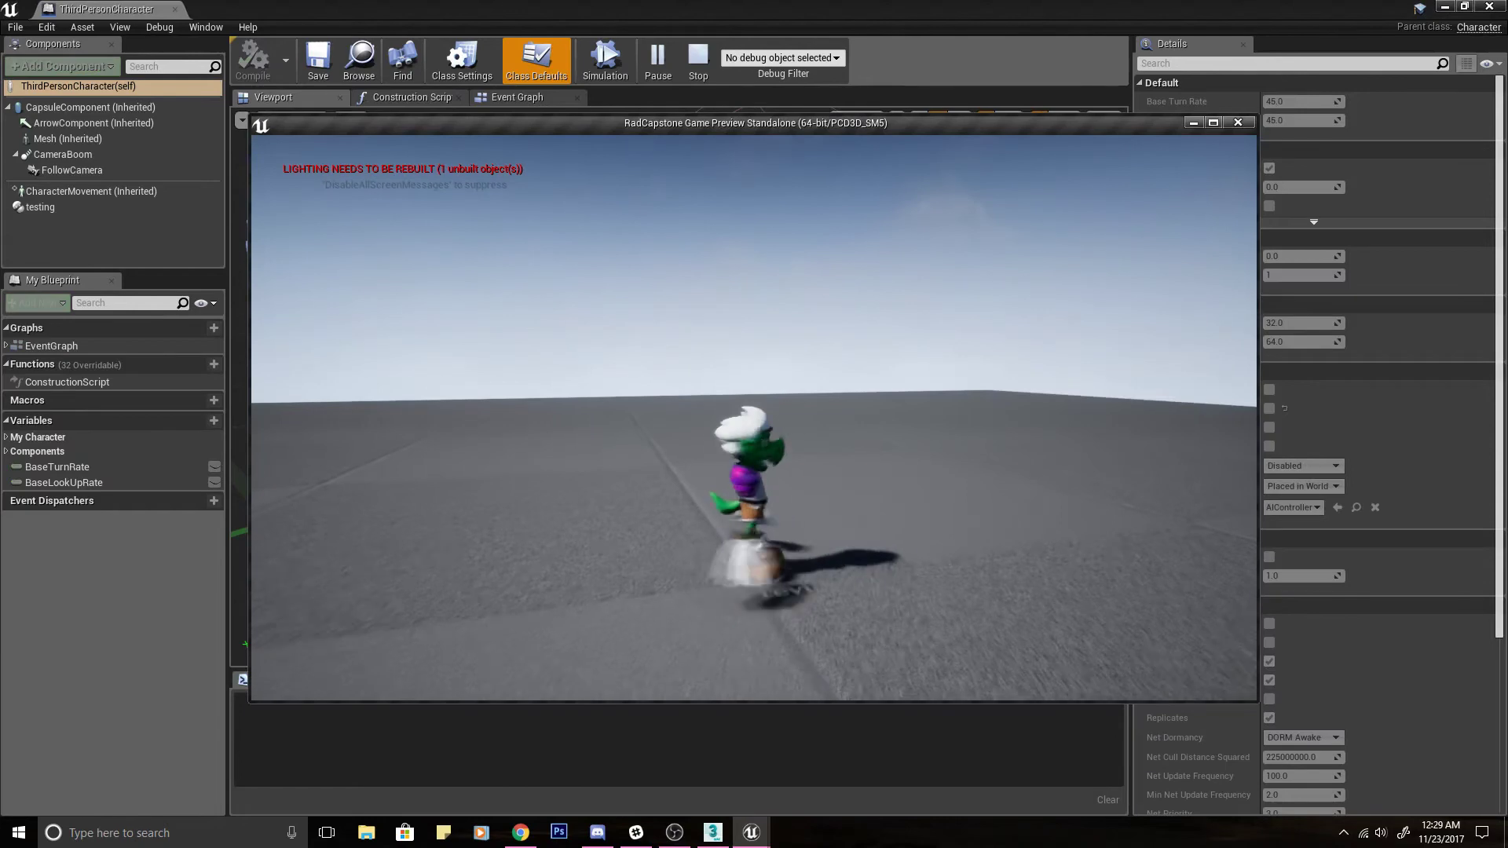
{"action": "key", "text": "s"}
{"action": "key", "text": "Escape"}
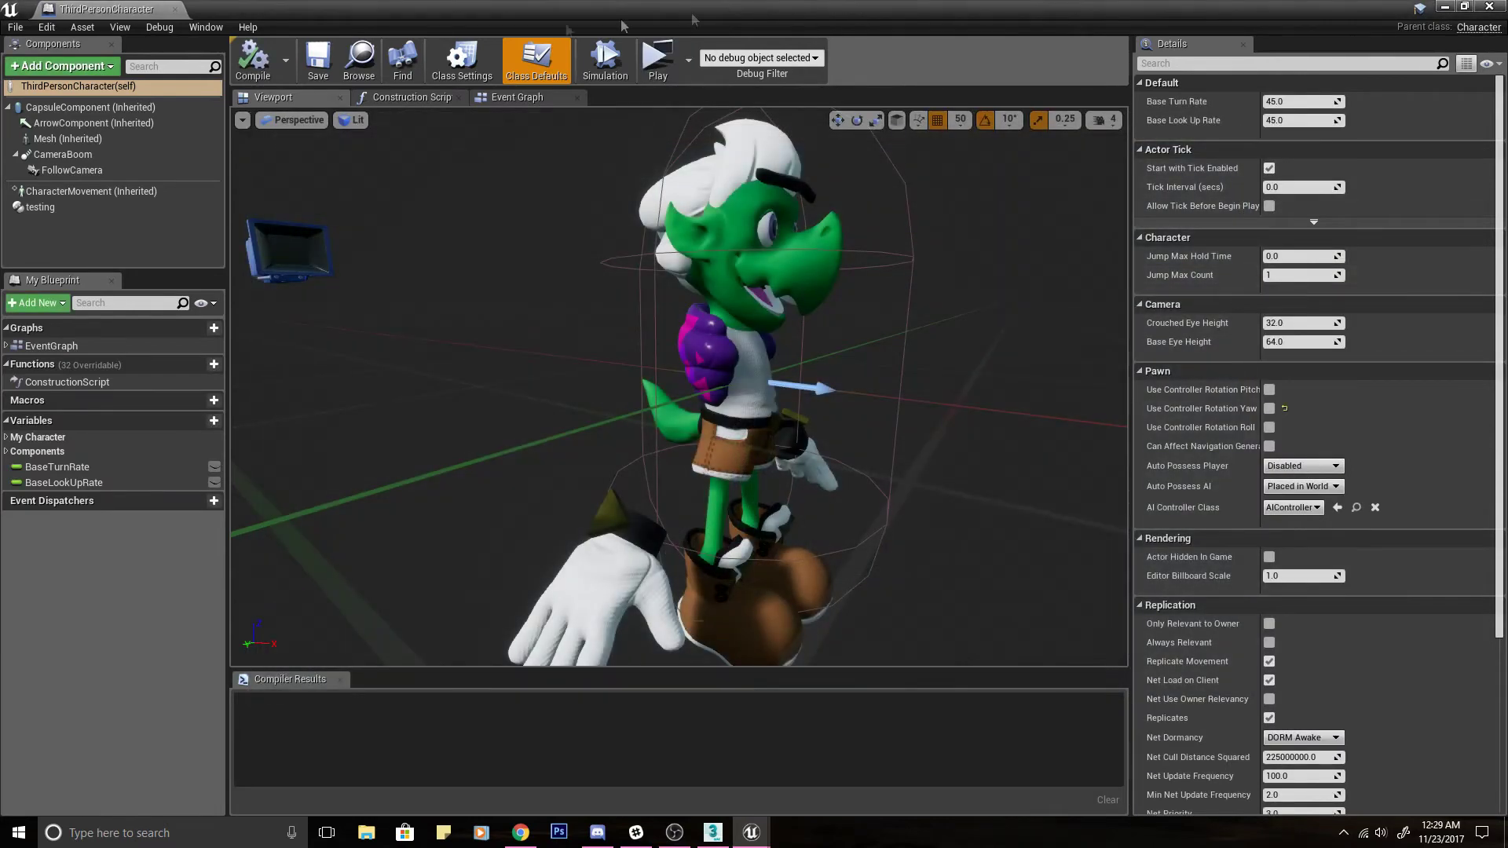
Look over the ThirdPersonCharacter Event Graph, compile the blueprint and close it.
{"action": "left_click", "coordinate": [518, 97]}
{"action": "scroll", "coordinate": [617, 276], "scroll_direction": "up", "scroll_amount": 3}
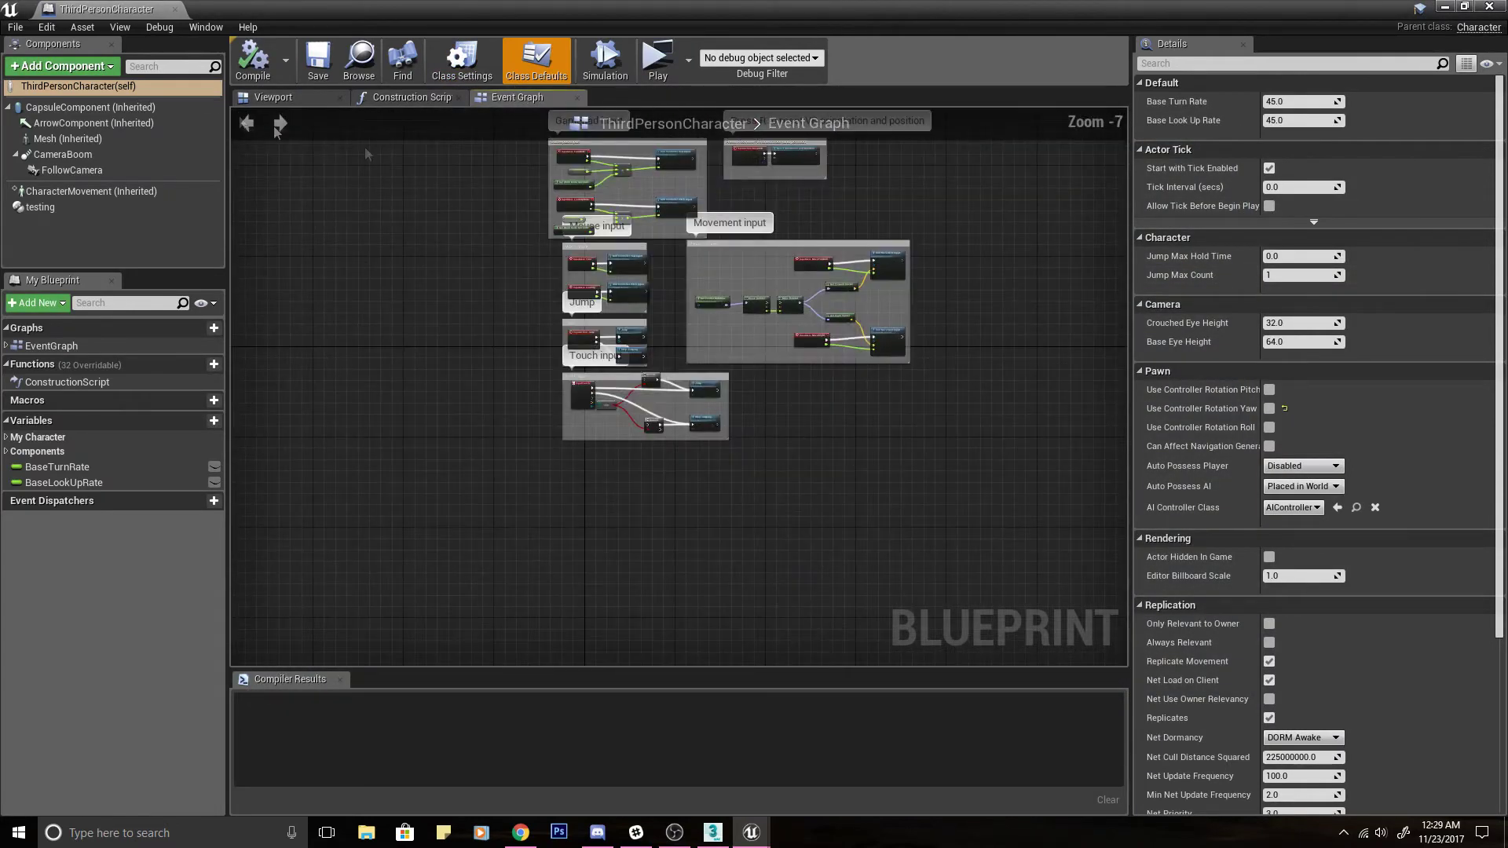
{"action": "left_click", "coordinate": [263, 60]}
{"action": "left_click", "coordinate": [177, 9]}
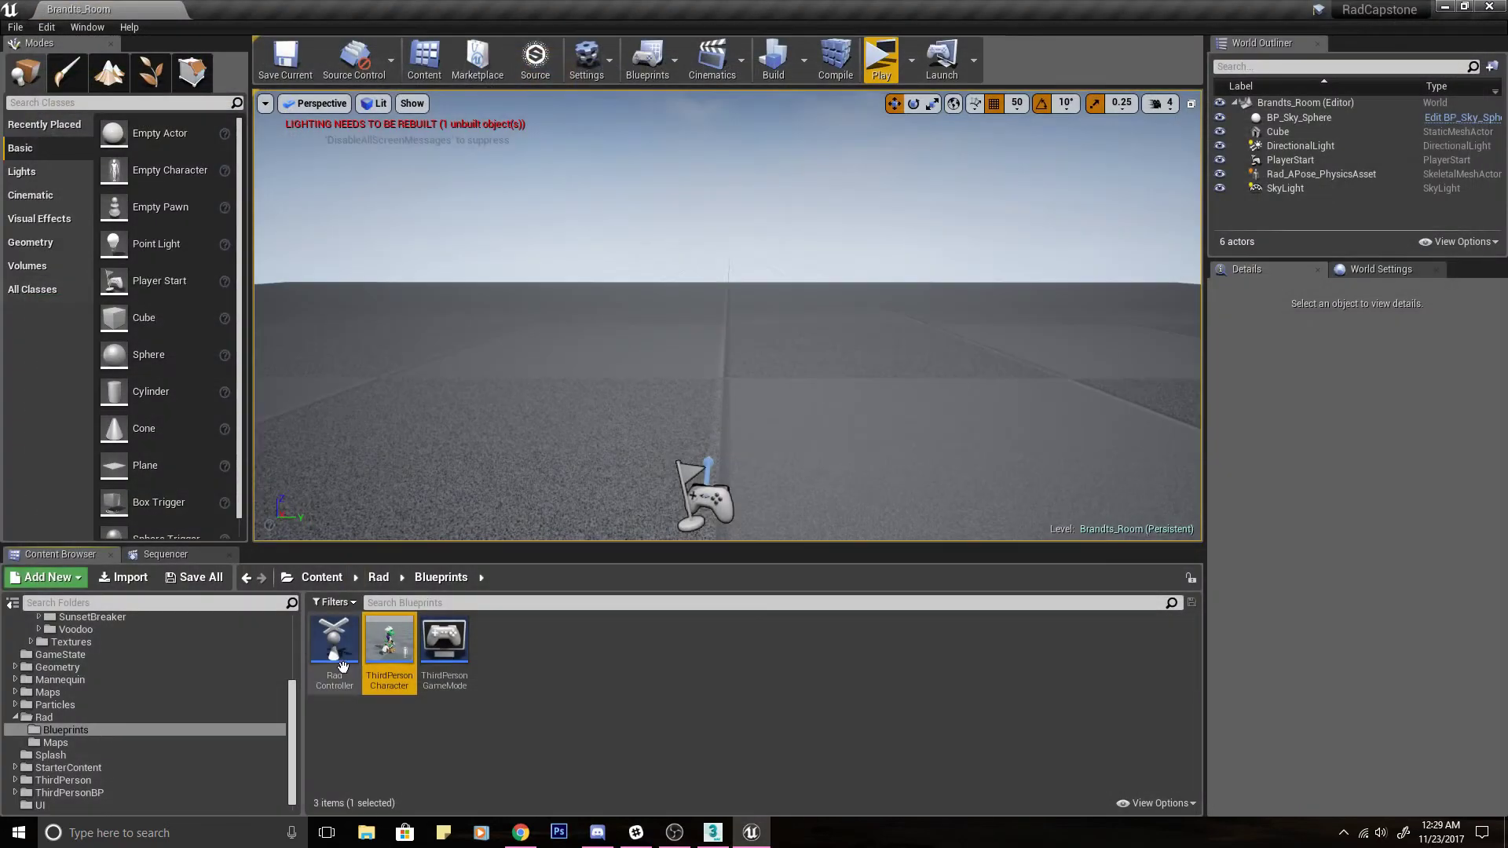
Open Rad_AnimBP from Content/Characters/Rad/Animations and compile it.
{"action": "left_click", "coordinate": [373, 580]}
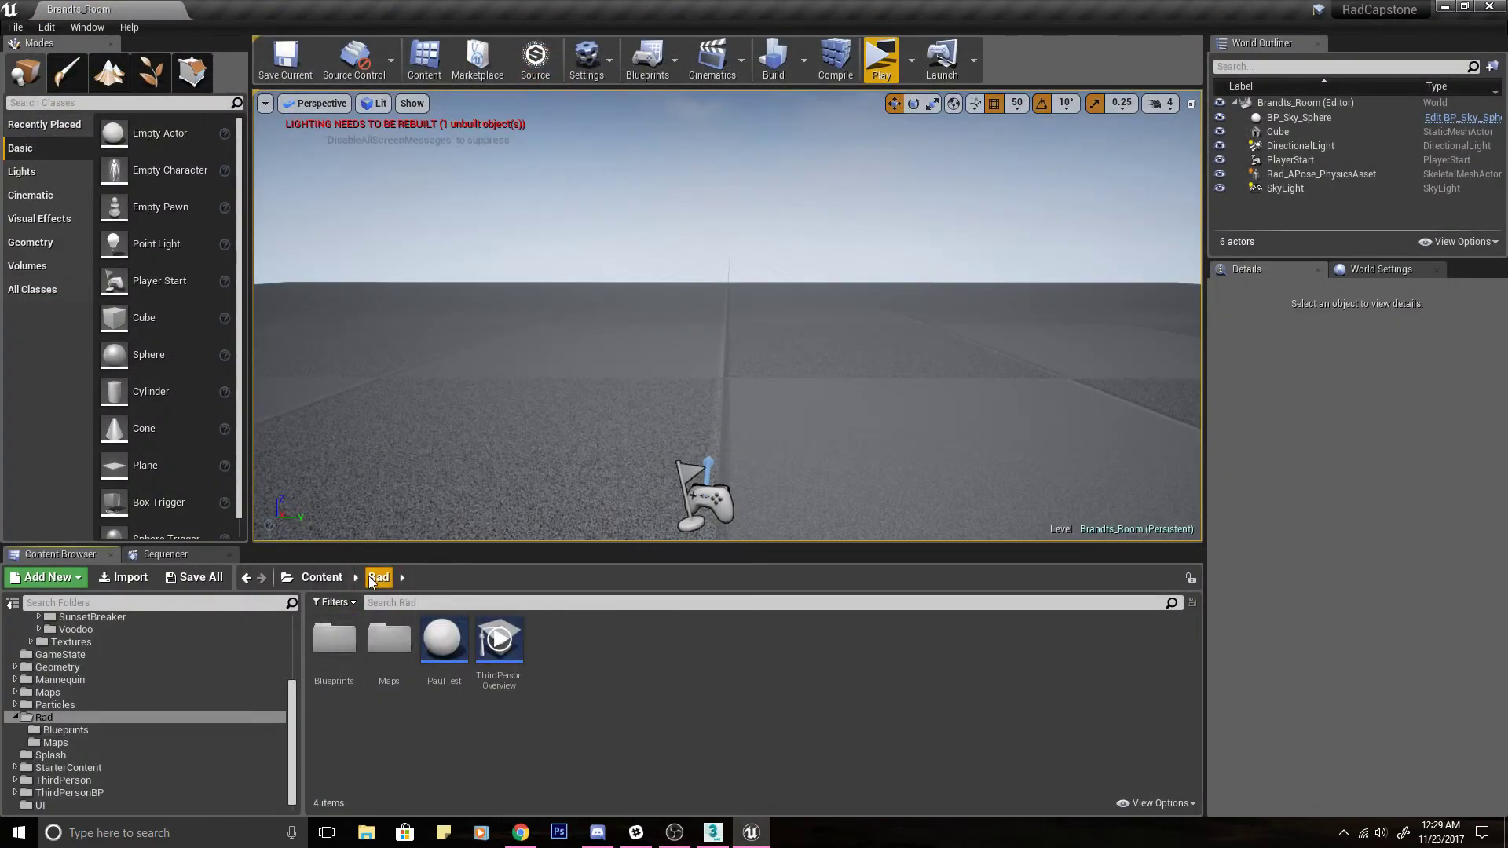
{"action": "left_click", "coordinate": [318, 578]}
{"action": "double_click", "coordinate": [397, 663]}
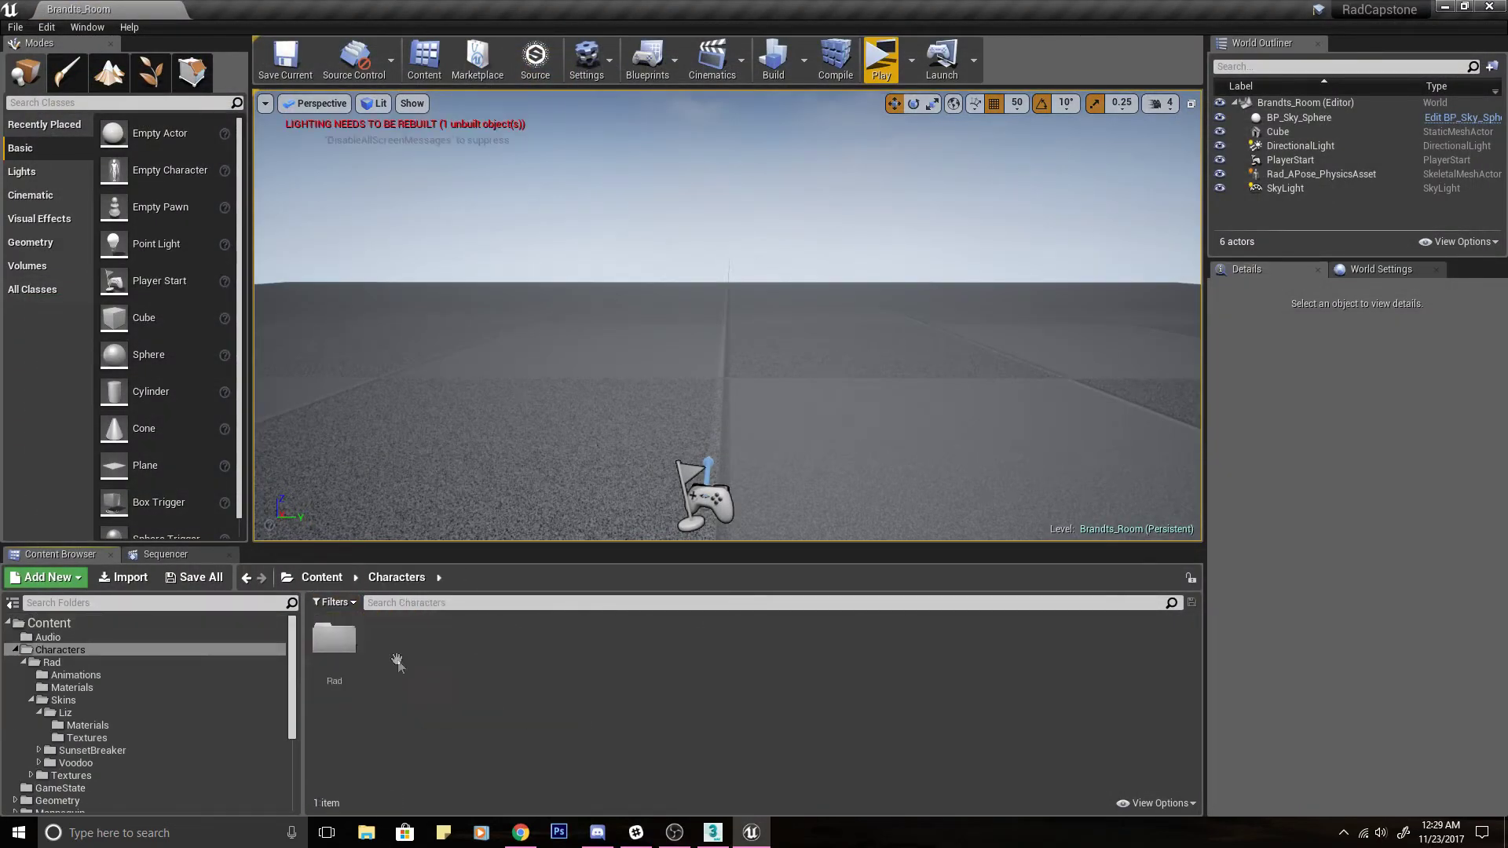
{"action": "double_click", "coordinate": [334, 640]}
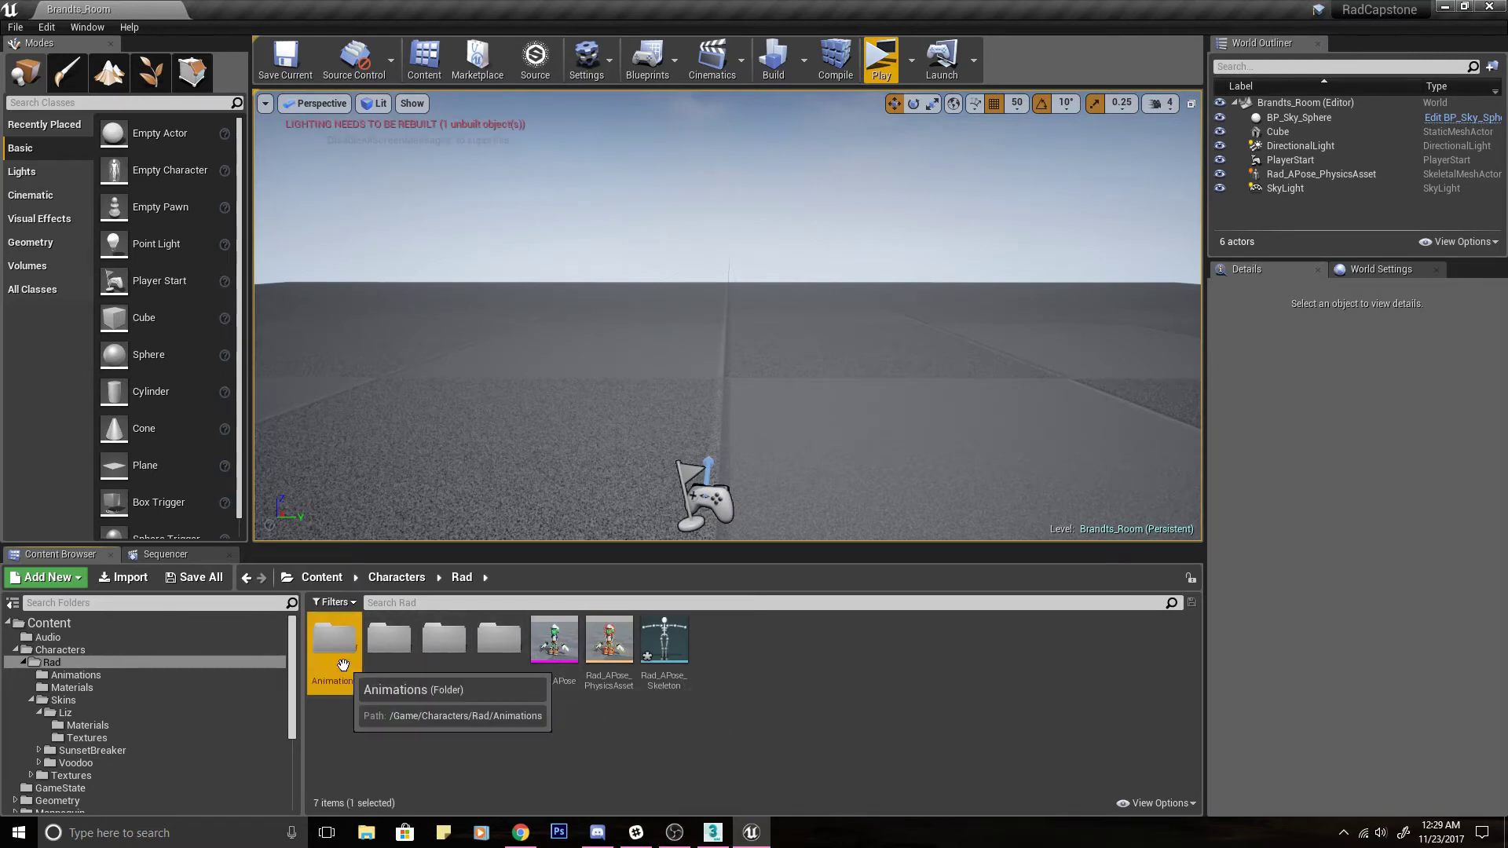
{"action": "double_click", "coordinate": [343, 665]}
{"action": "double_click", "coordinate": [401, 659]}
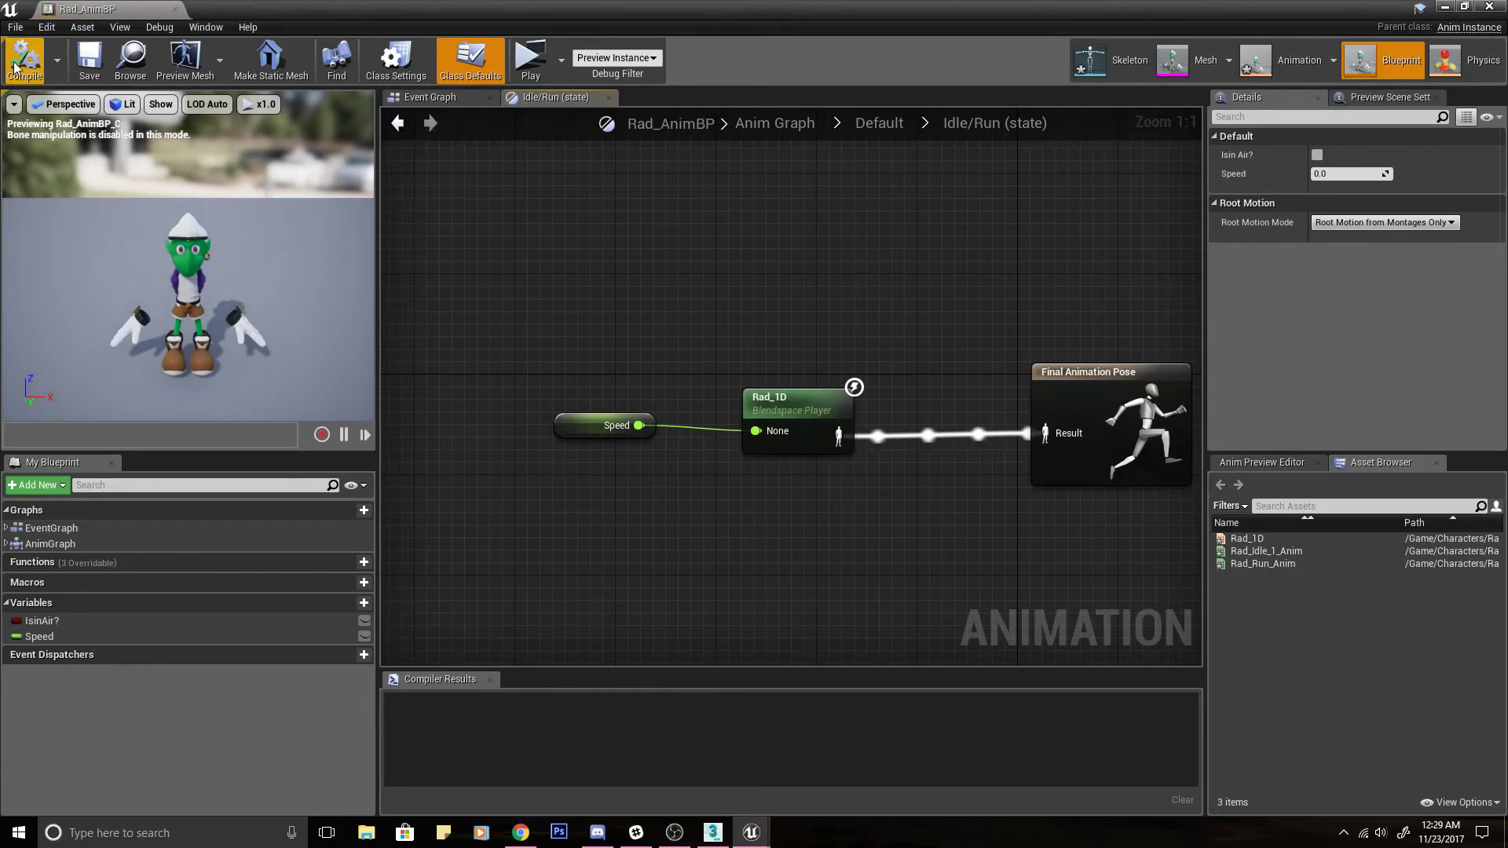
{"action": "left_click", "coordinate": [15, 68]}
Check the animations used in the JumpEnd, JumpLoop and JumpStart states of the Default state machine, and close Rad_AnimBP.
{"action": "left_click", "coordinate": [393, 126]}
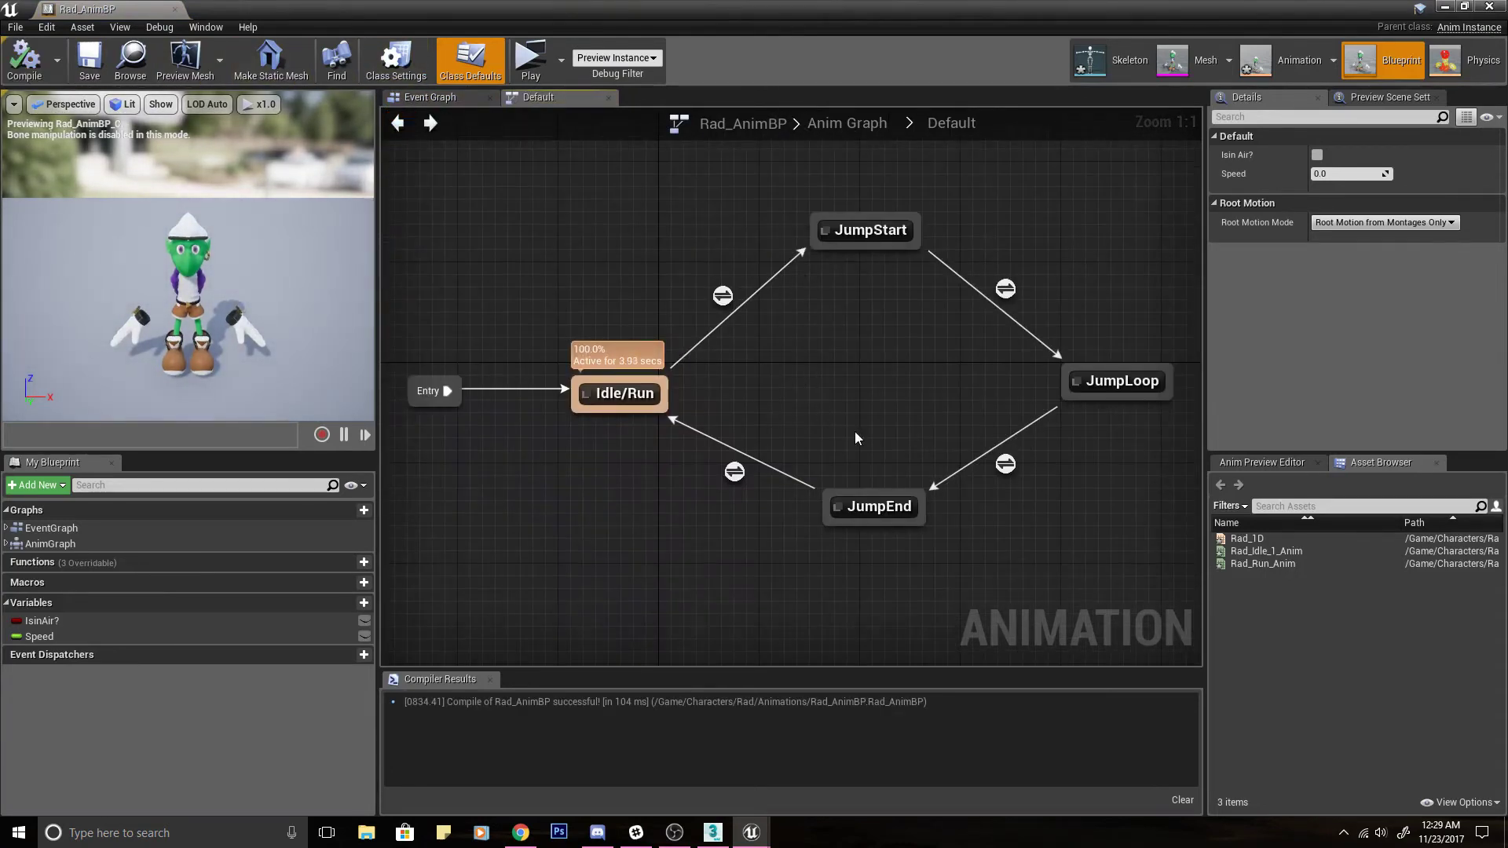
{"action": "double_click", "coordinate": [871, 506]}
{"action": "left_click", "coordinate": [398, 123]}
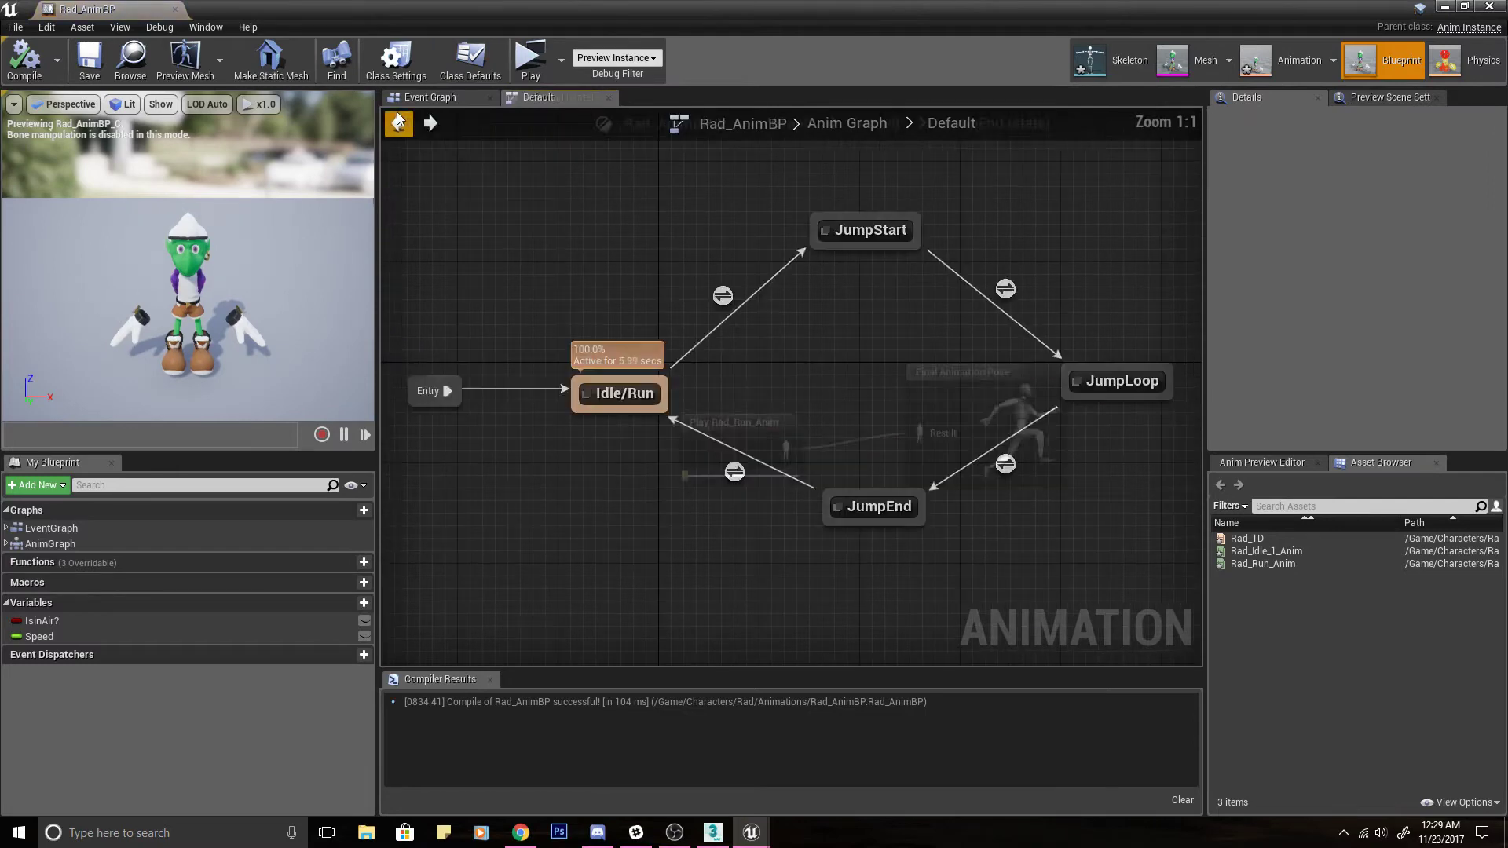
{"action": "double_click", "coordinate": [1115, 381]}
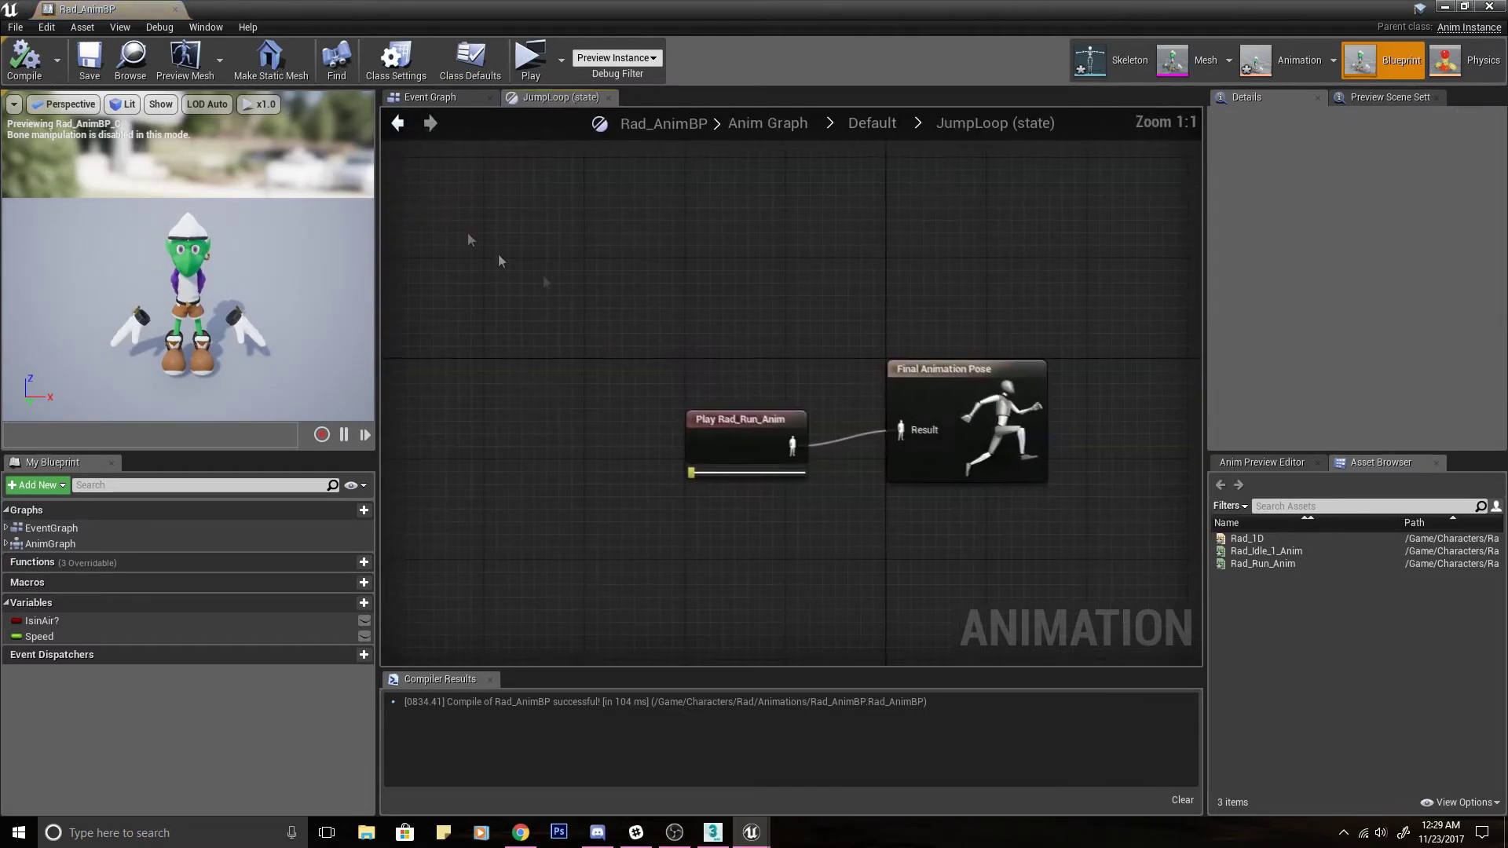
{"action": "left_click", "coordinate": [397, 124]}
{"action": "double_click", "coordinate": [842, 230]}
{"action": "left_click", "coordinate": [399, 124]}
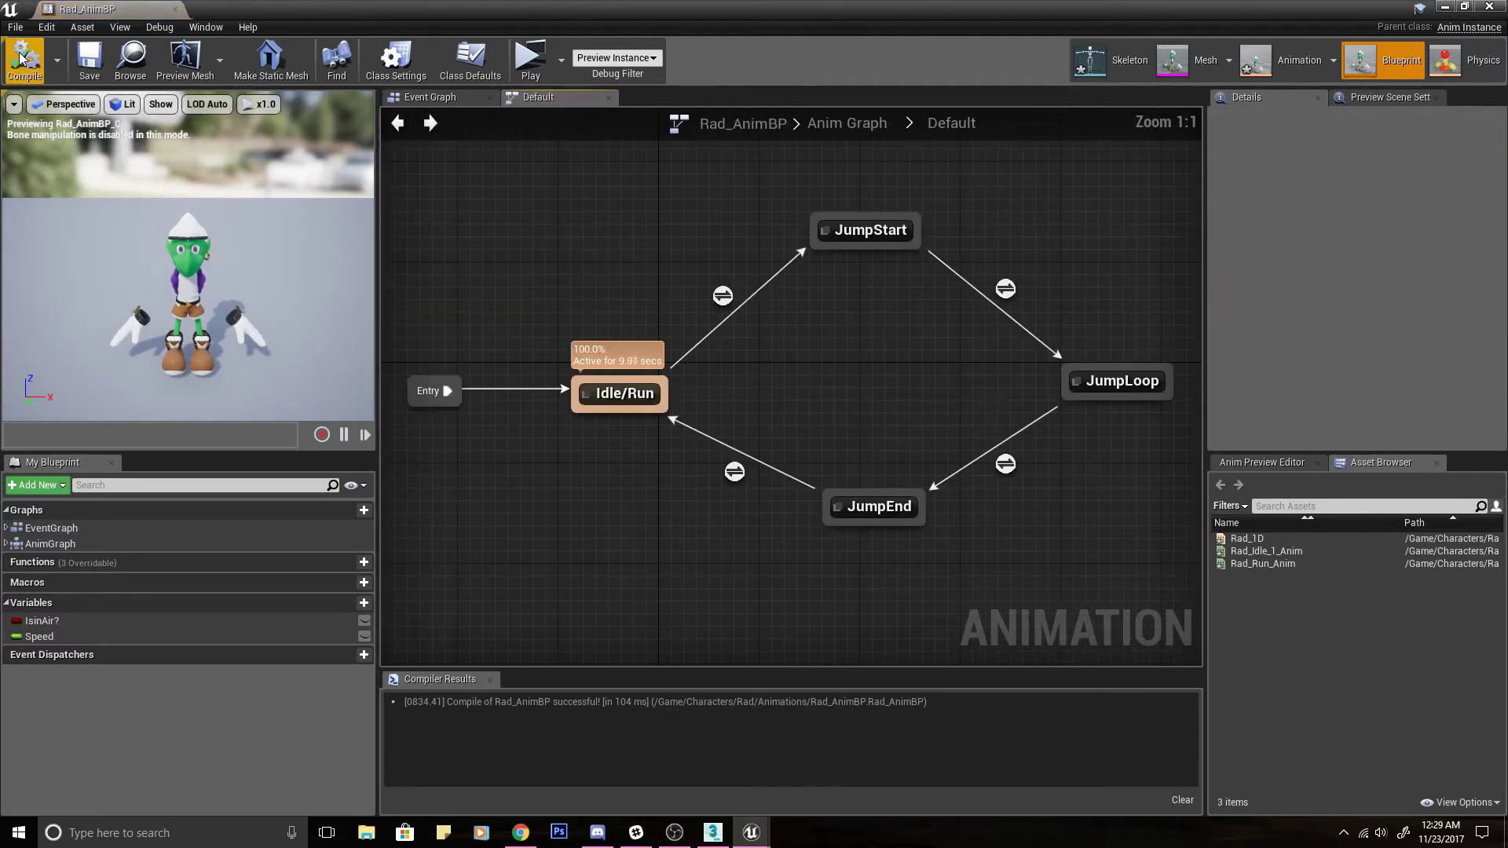
{"action": "left_click", "coordinate": [176, 9]}
Preview the Rad_Idle_1_Anim sequence from the Rad Animations folder and close it.
{"action": "left_click", "coordinate": [324, 581]}
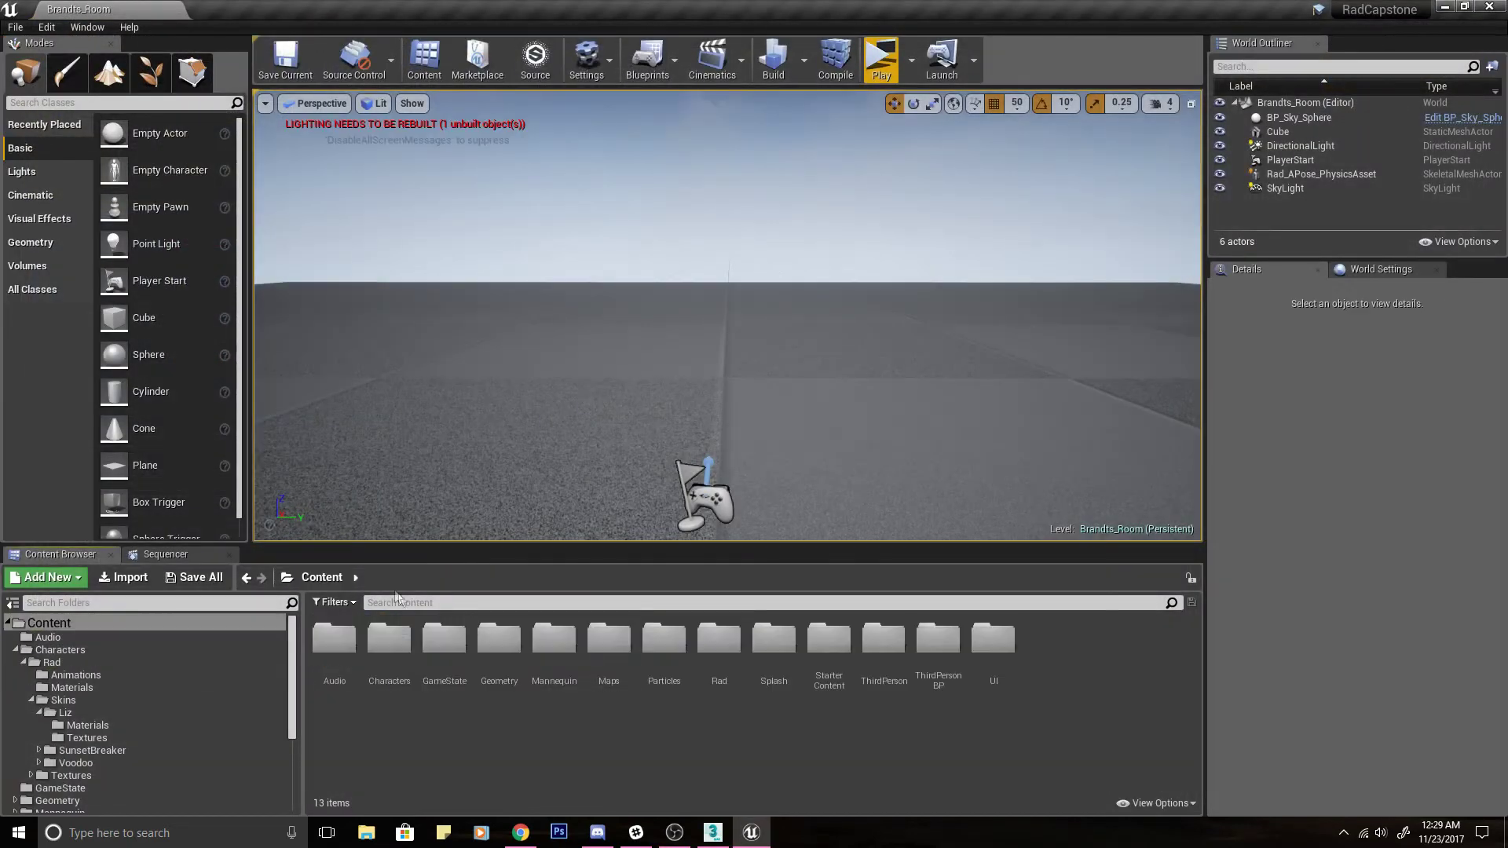
{"action": "key", "text": "alt+Left"}
{"action": "mouse_move", "coordinate": [609, 669]}
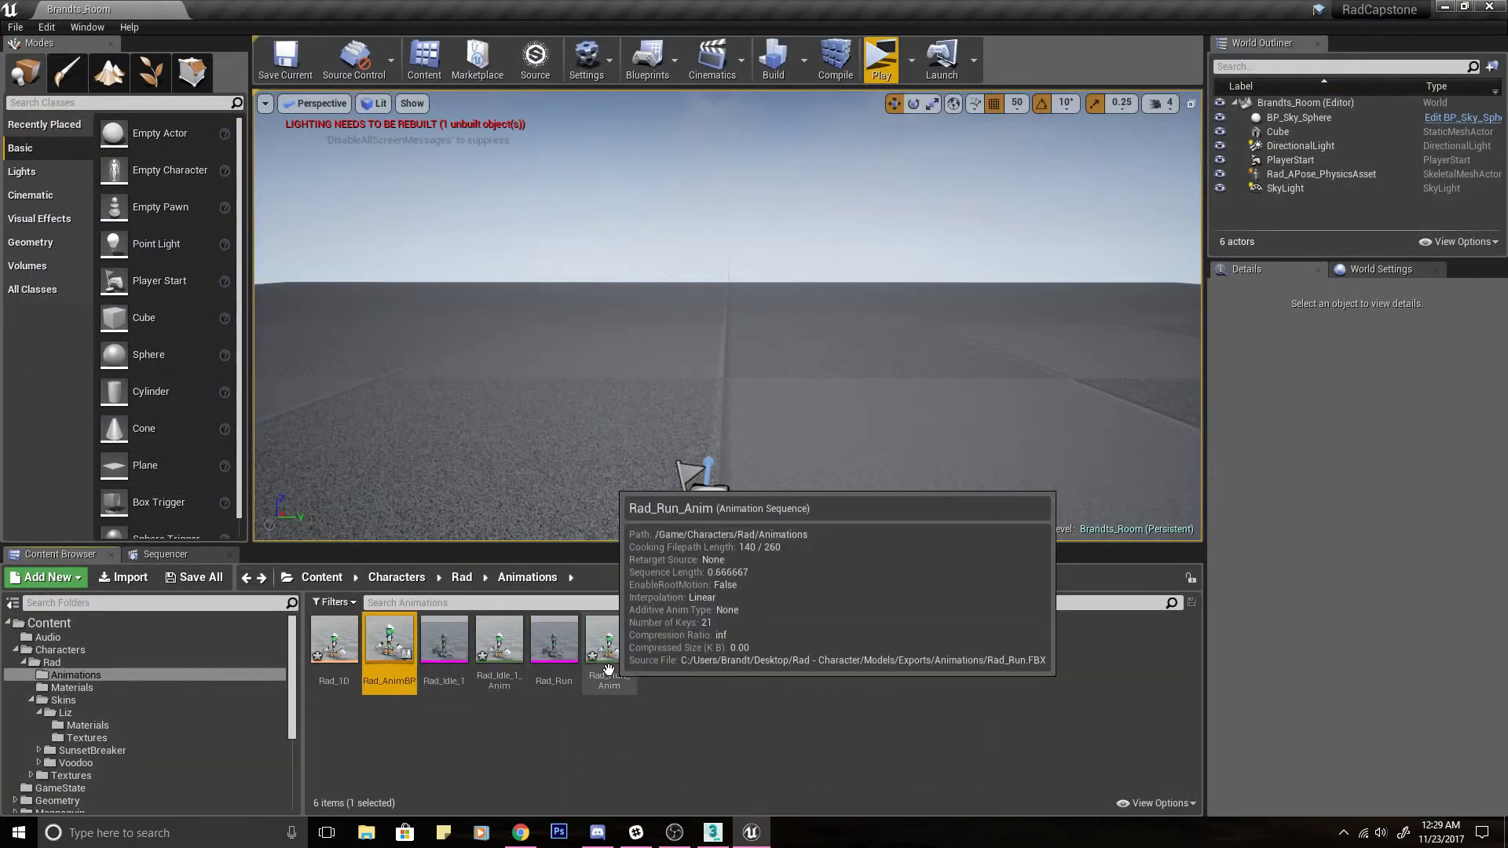
{"action": "double_click", "coordinate": [499, 640]}
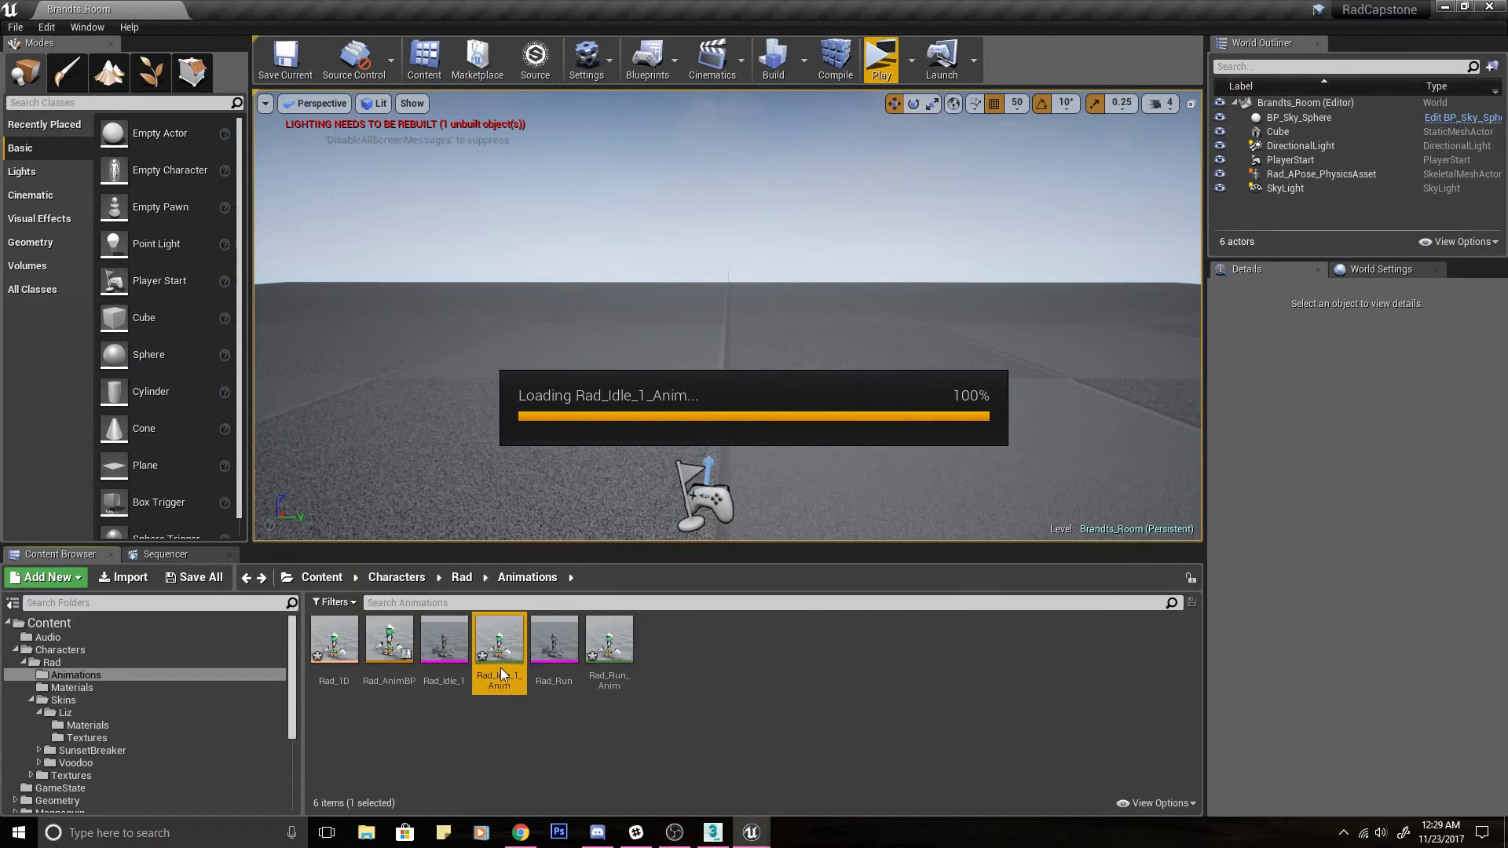
{"action": "scroll", "coordinate": [845, 440], "scroll_direction": "up", "scroll_amount": 3}
{"action": "left_click_drag", "start_coordinate": [845, 440], "coordinate": [773, 440], "text": "alt"}
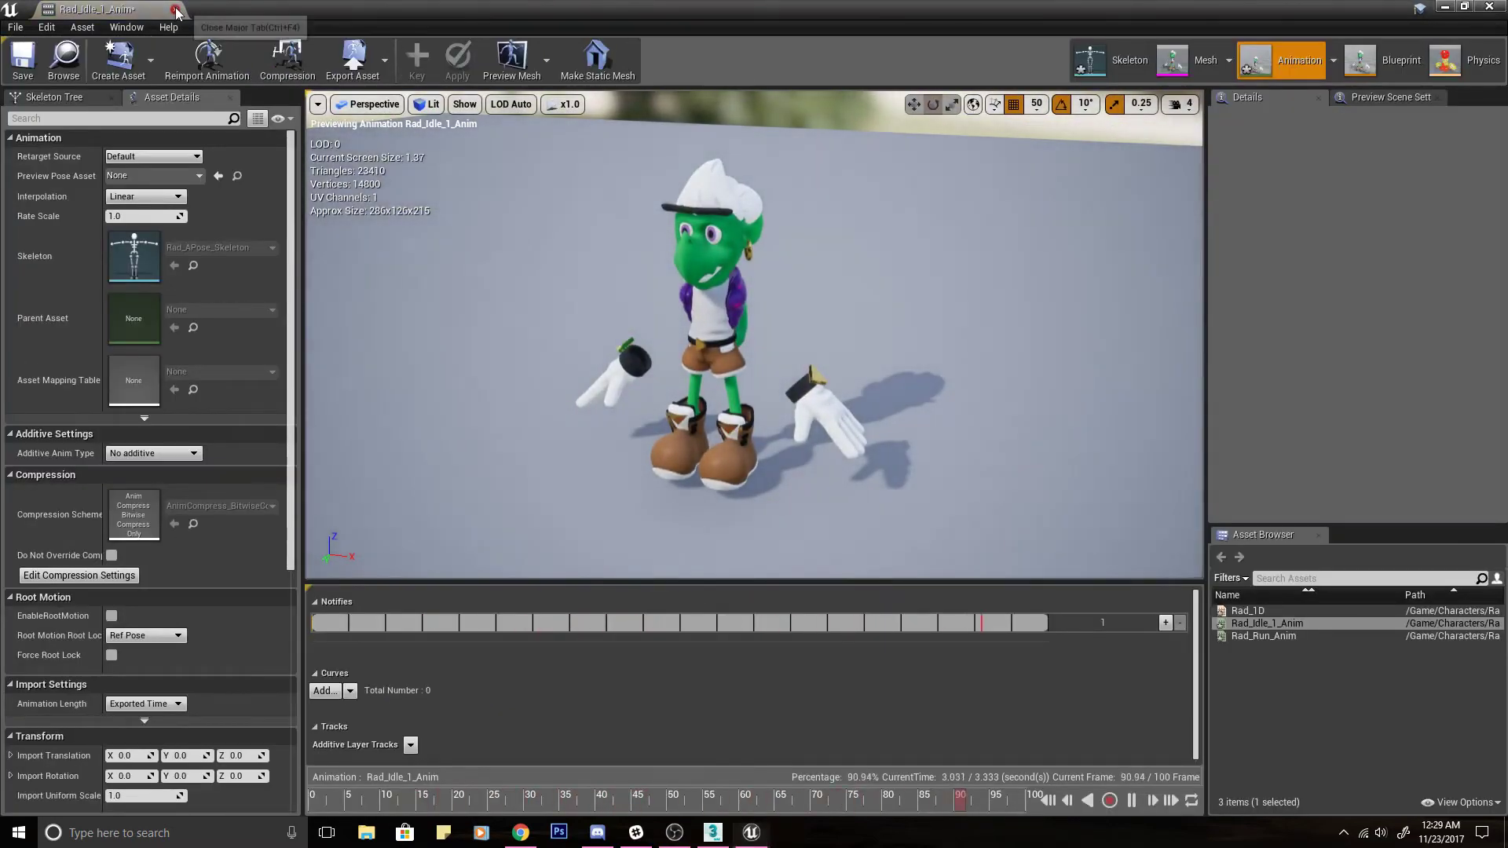
{"action": "left_click", "coordinate": [175, 9]}
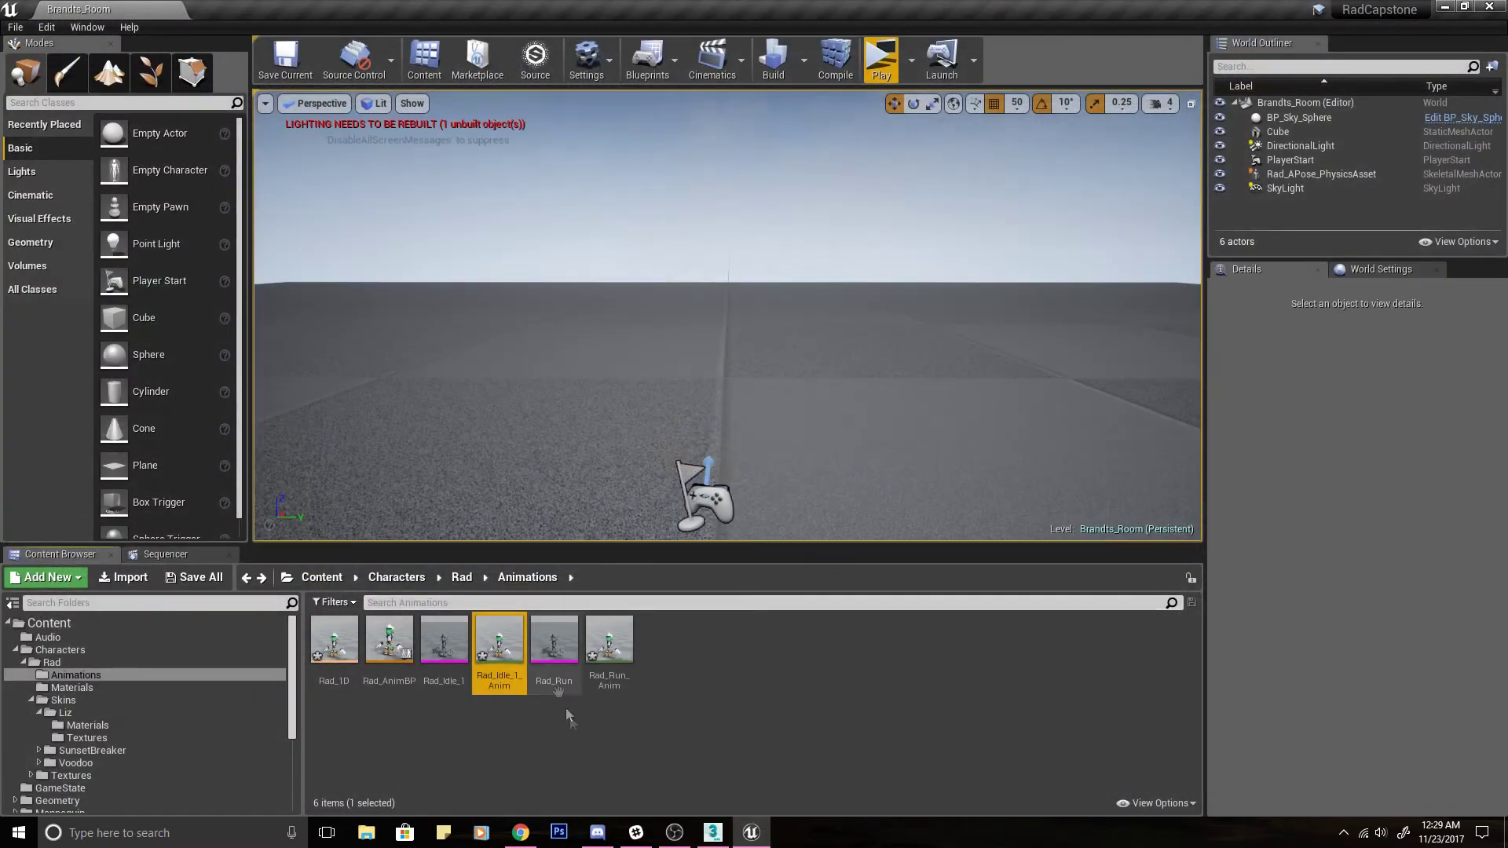
Preview the Rad_Run_Anim sequence and close it.
{"action": "double_click", "coordinate": [610, 643]}
{"action": "left_click_drag", "start_coordinate": [555, 348], "coordinate": [518, 329], "text": "alt"}
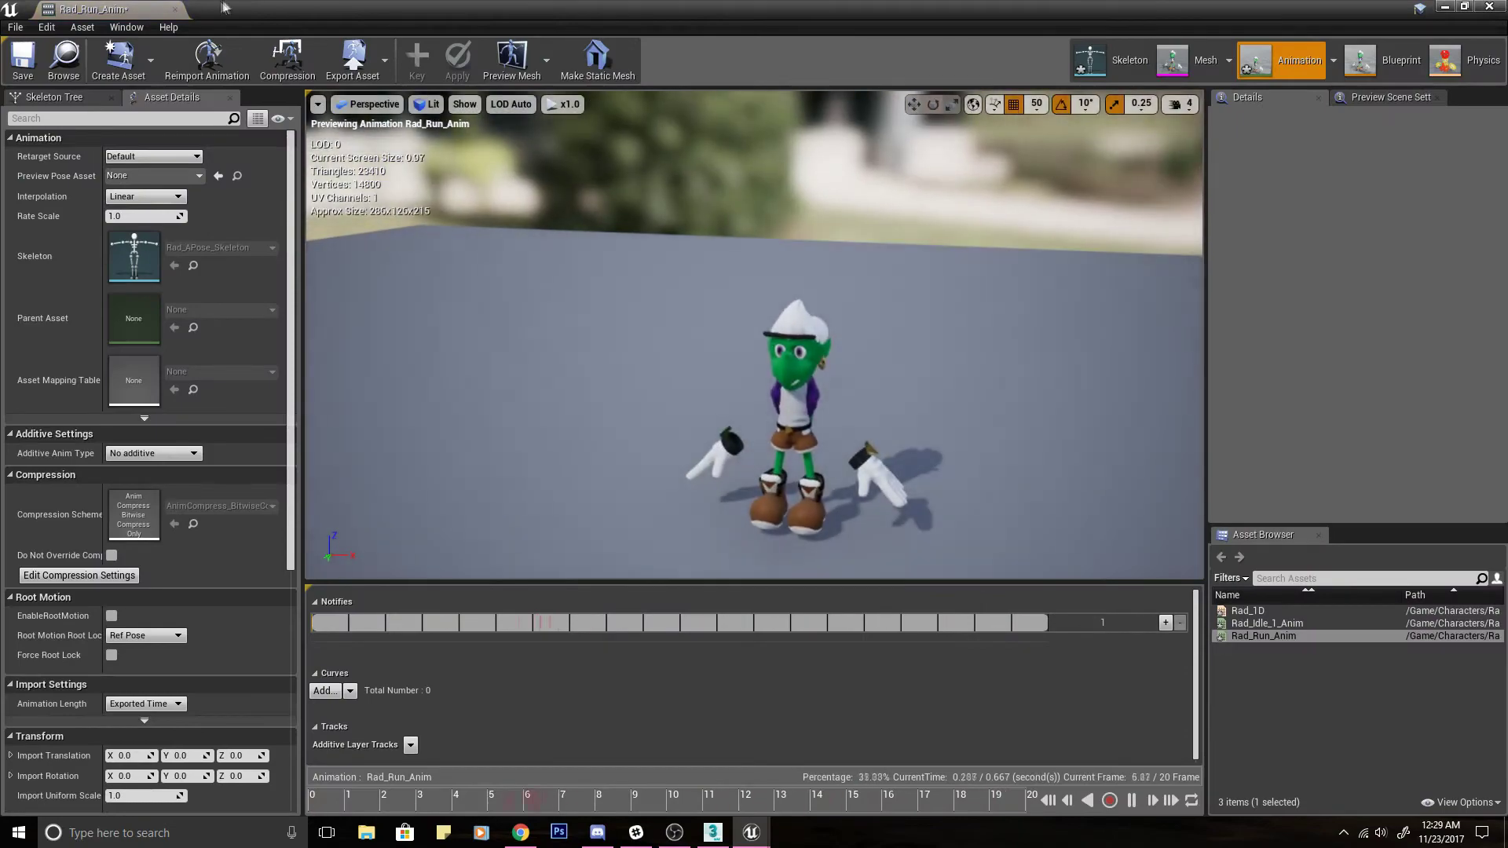
{"action": "left_click", "coordinate": [176, 9]}
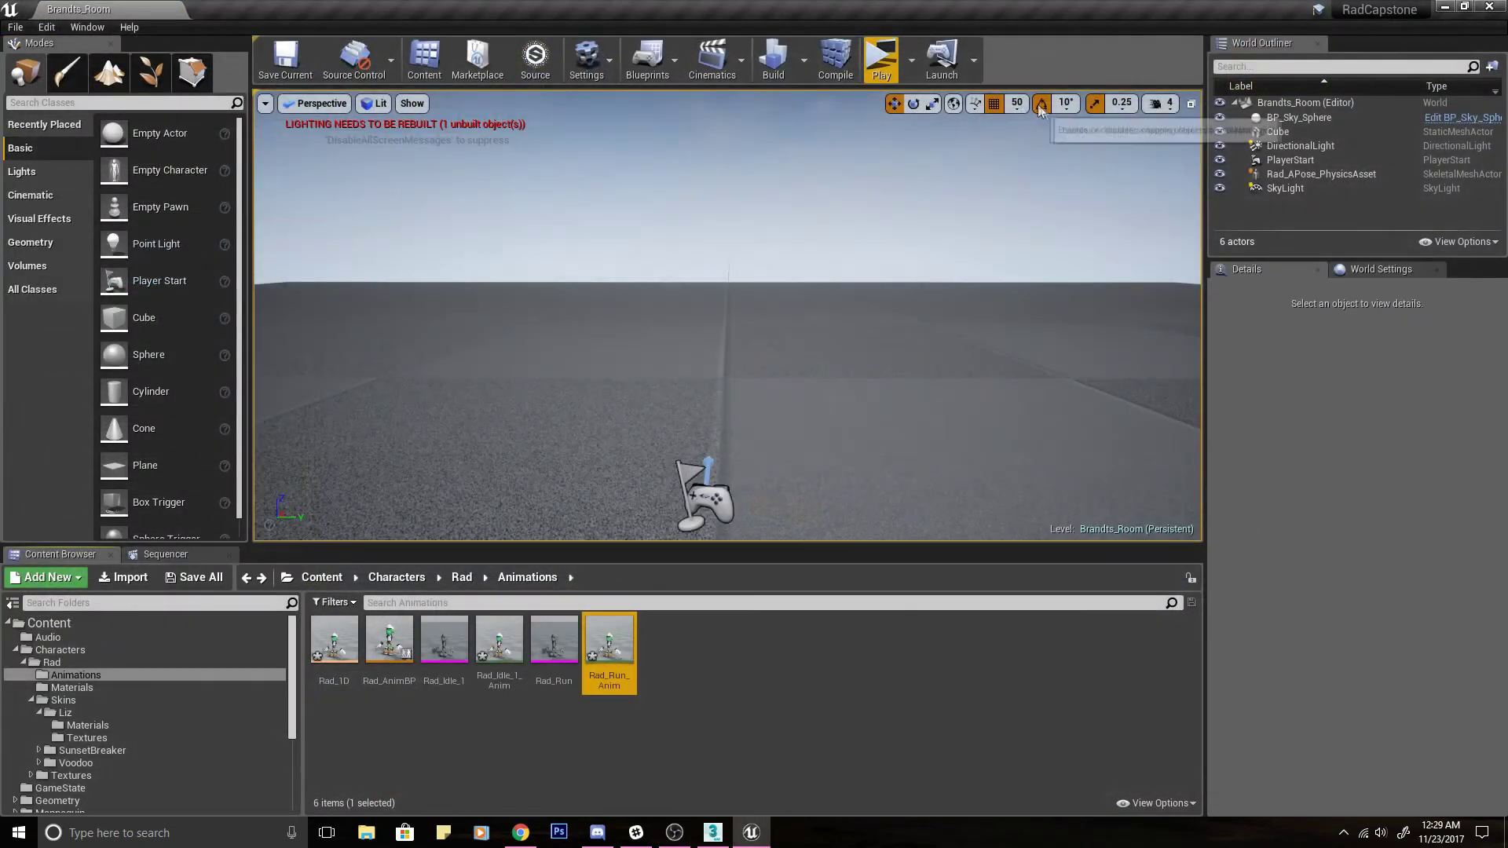
Close the Unreal editor to restart the project and minimize the 3ds Max window.
{"action": "left_click", "coordinate": [1488, 7]}
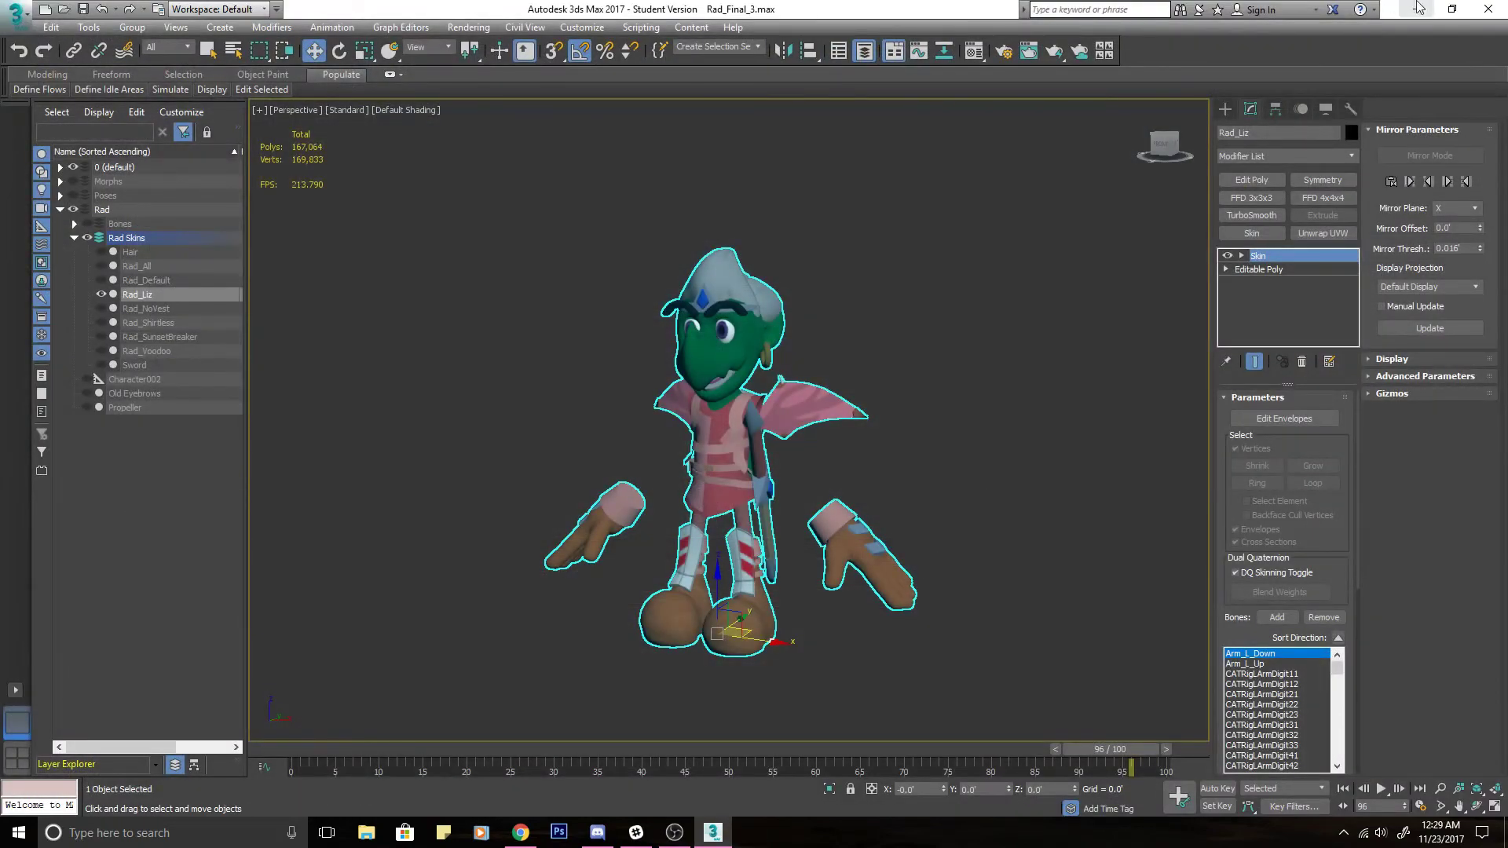
{"action": "left_click", "coordinate": [1418, 8]}
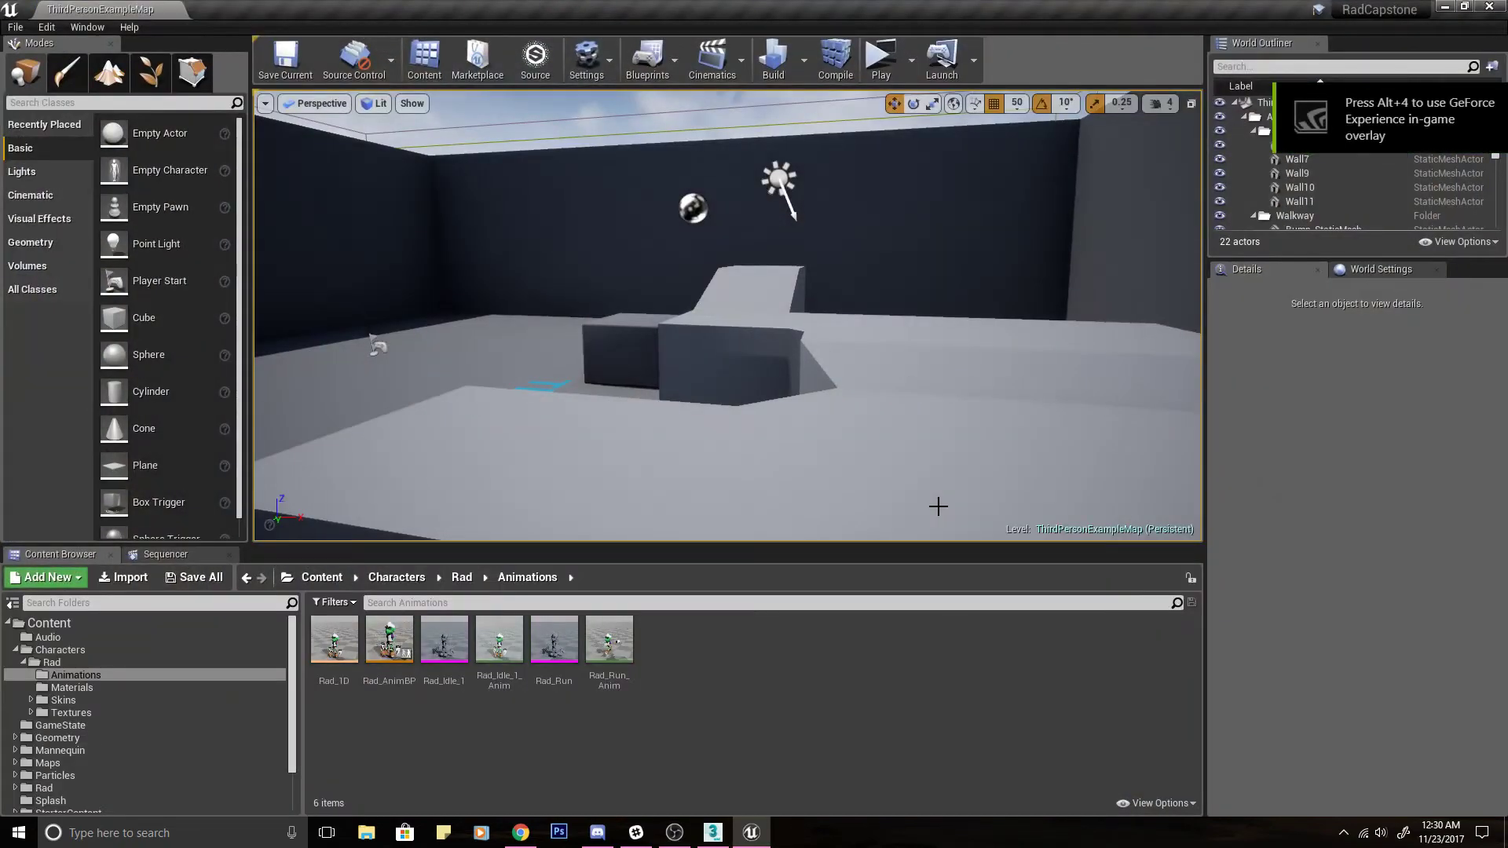
Reopen ThirdPersonCharacter from Content/Rad/Blueprints, play-test the character's running in the restarted project and end the session.
{"action": "left_click", "coordinate": [405, 580]}
{"action": "left_click", "coordinate": [323, 577]}
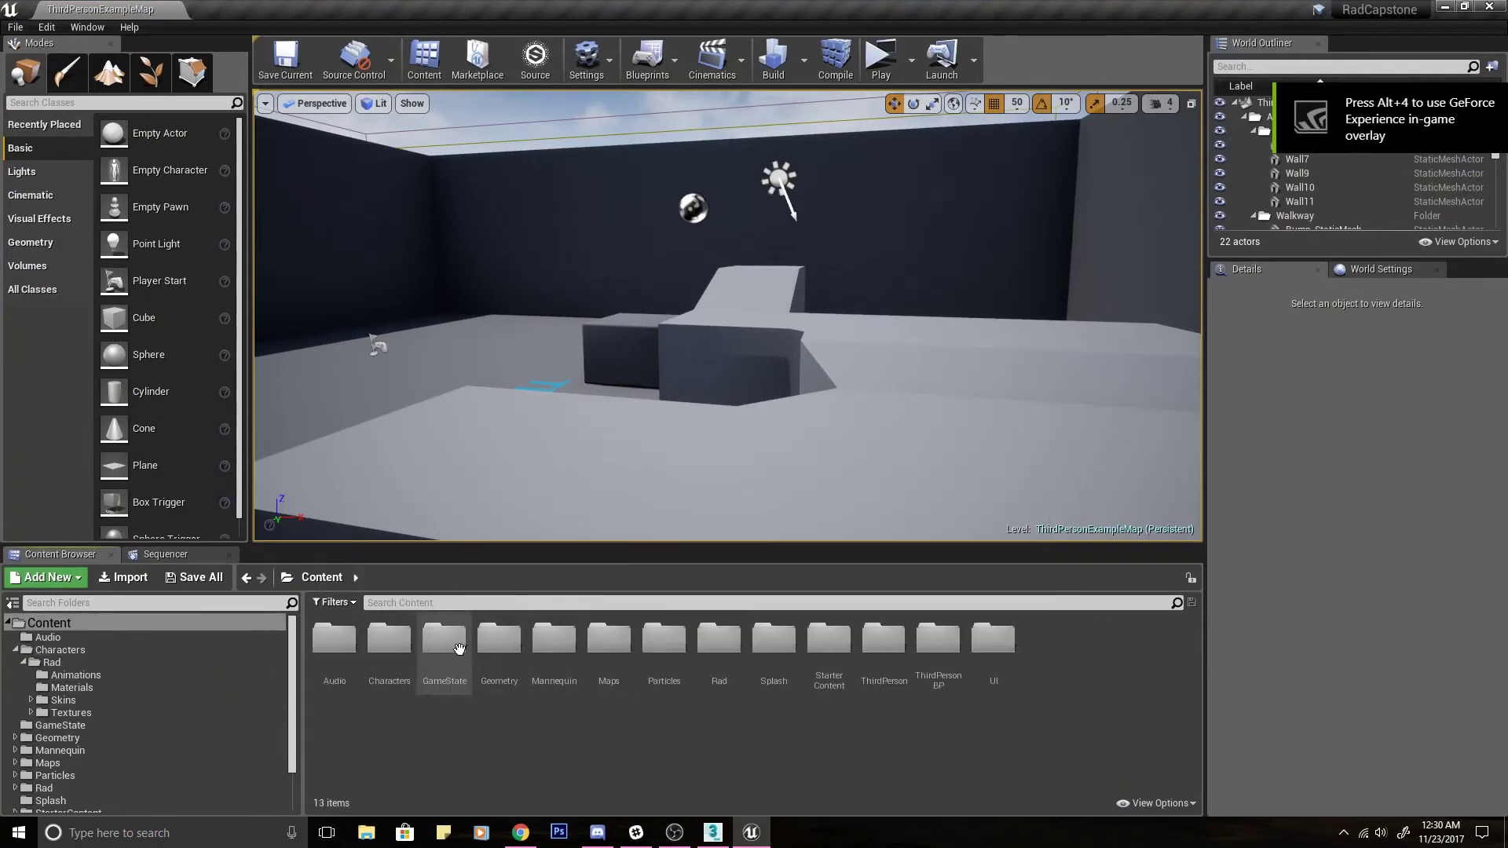
{"action": "double_click", "coordinate": [719, 640]}
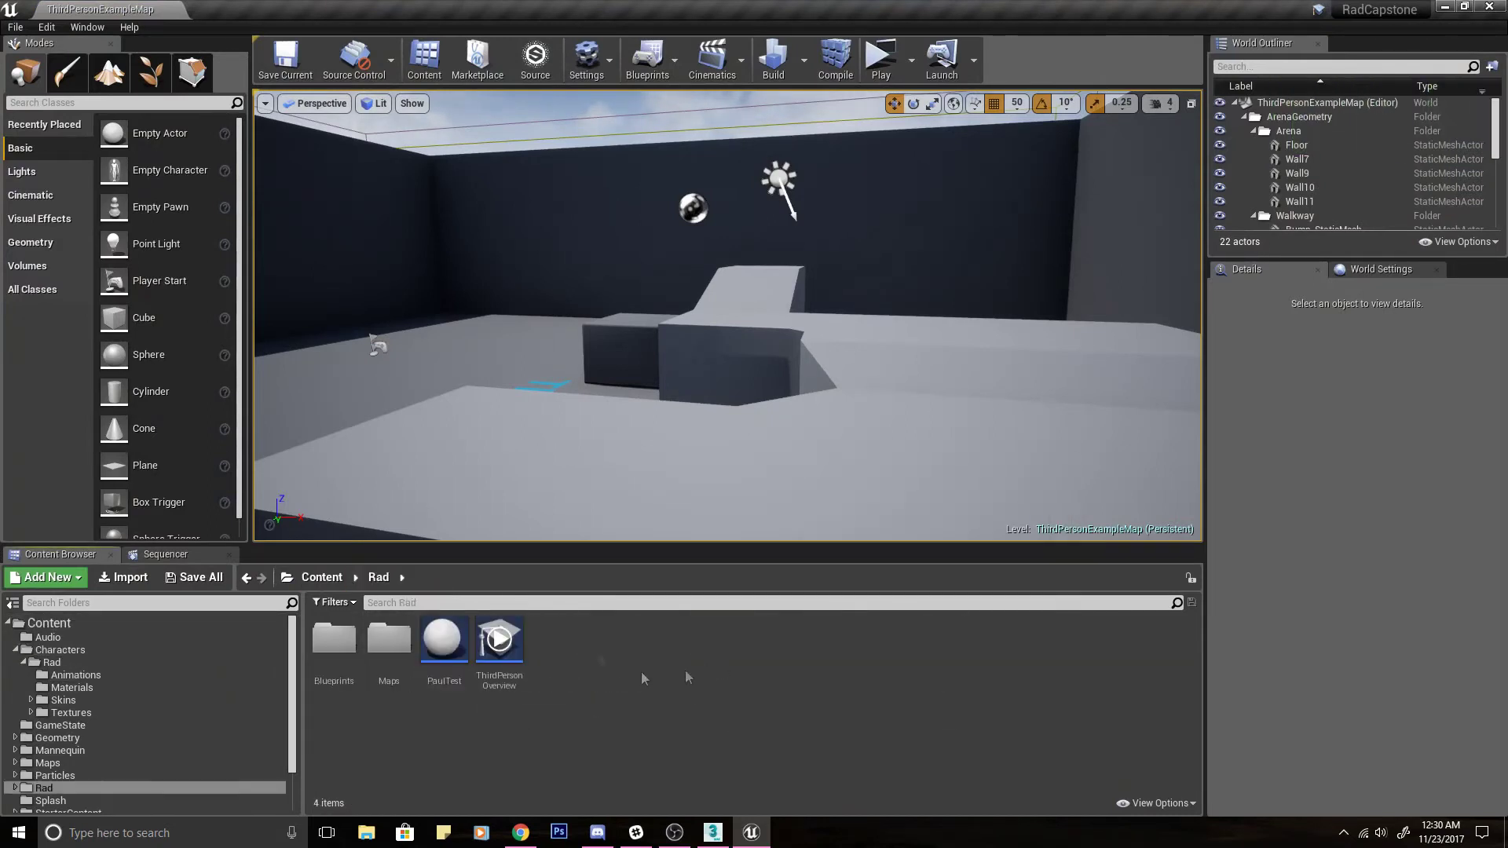
{"action": "double_click", "coordinate": [333, 654]}
{"action": "left_click_drag", "start_coordinate": [389, 644], "coordinate": [657, 541]}
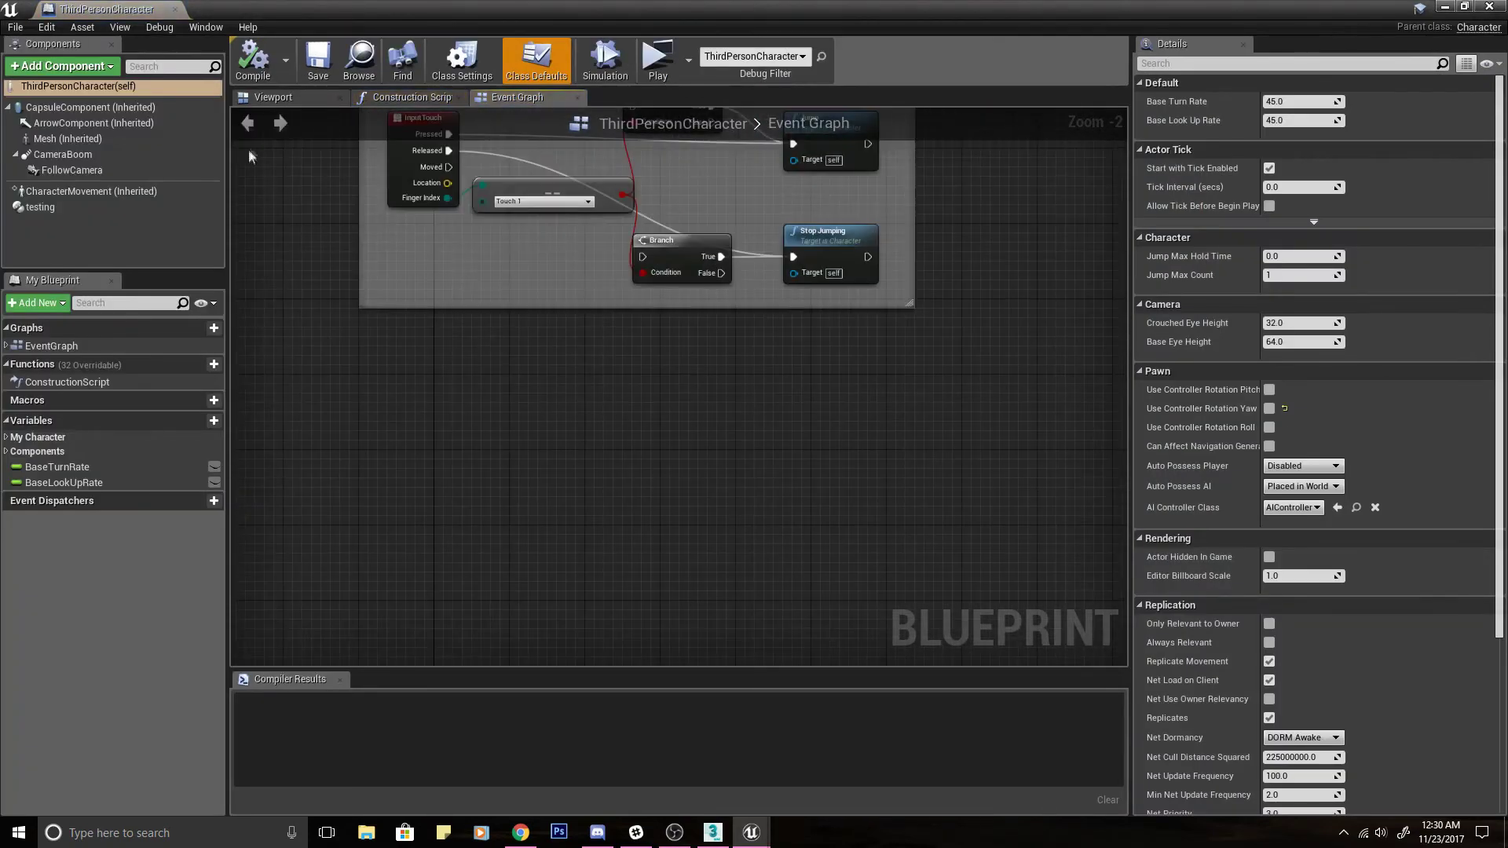
{"action": "left_click", "coordinate": [658, 59]}
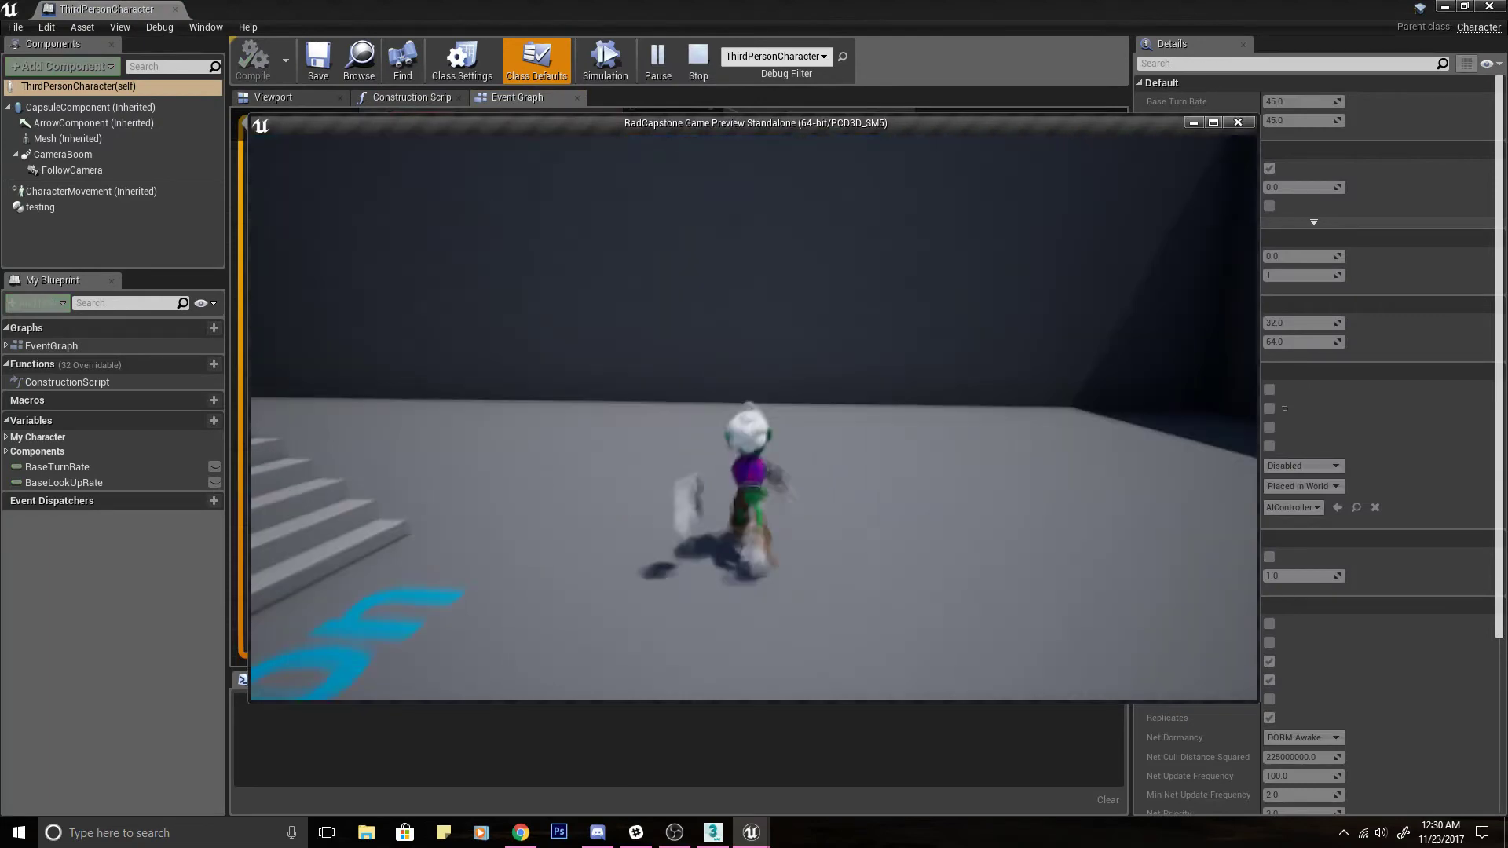
{"action": "key", "text": "Escape"}
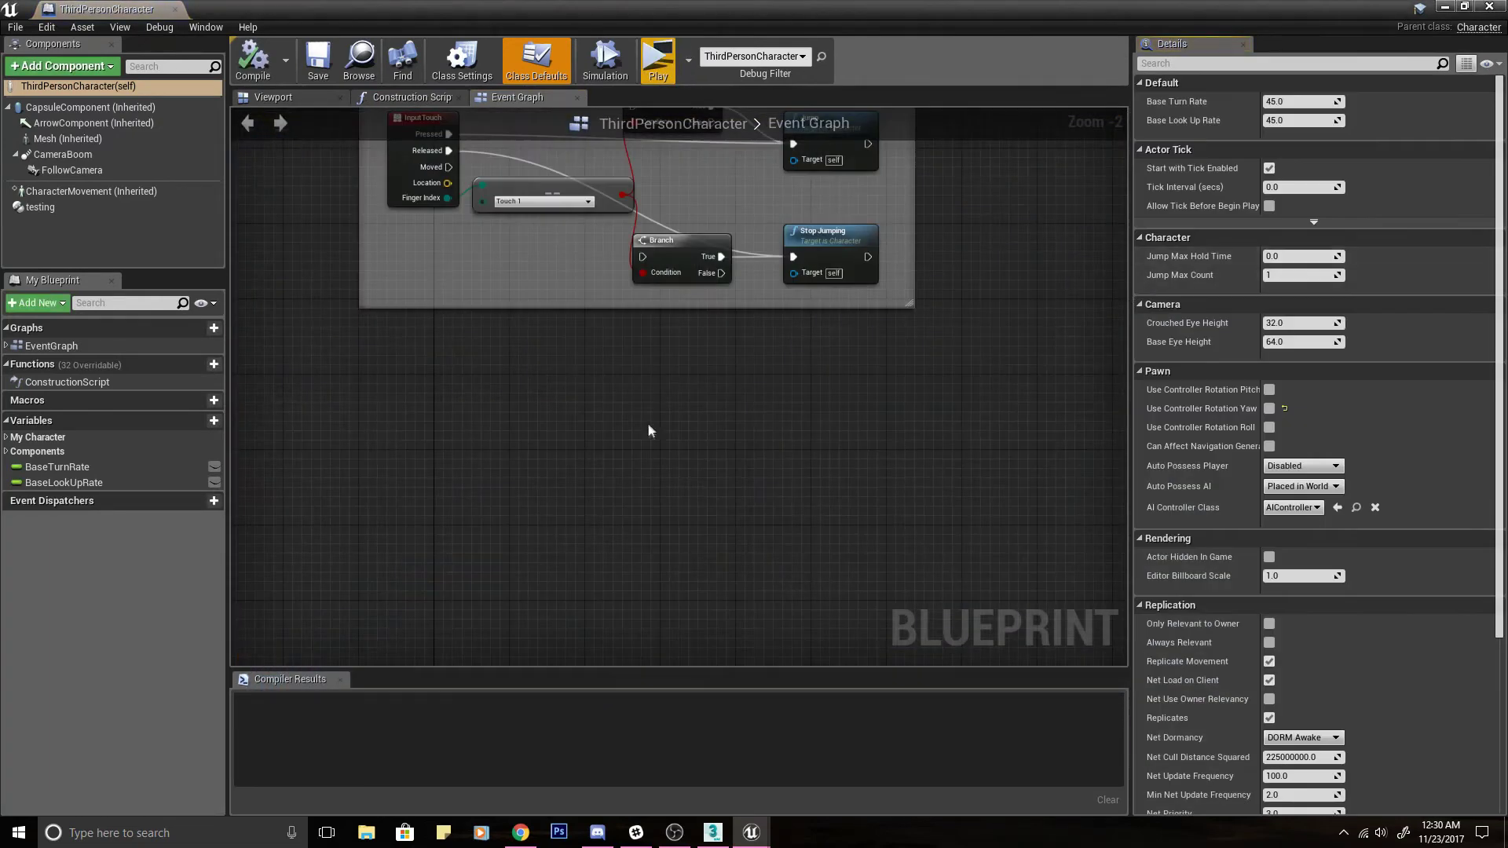
Add an H keyboard event node in empty space below the touch input group of the Event Graph.
{"action": "right_click_drag", "start_coordinate": [649, 430], "coordinate": [795, 381]}
{"action": "right_click", "coordinate": [601, 371]}
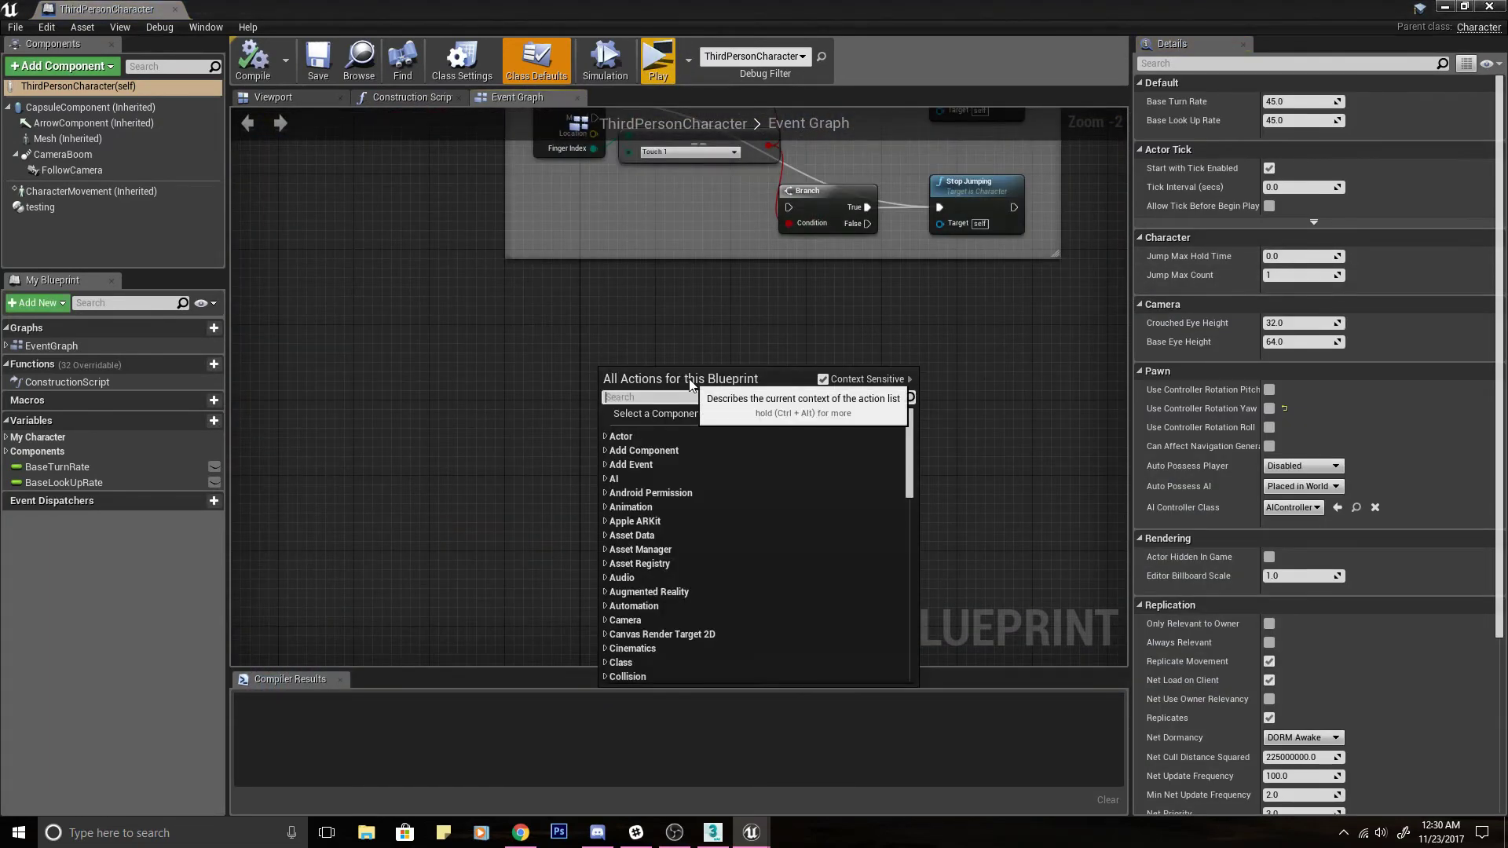
{"action": "type", "text": "H"}
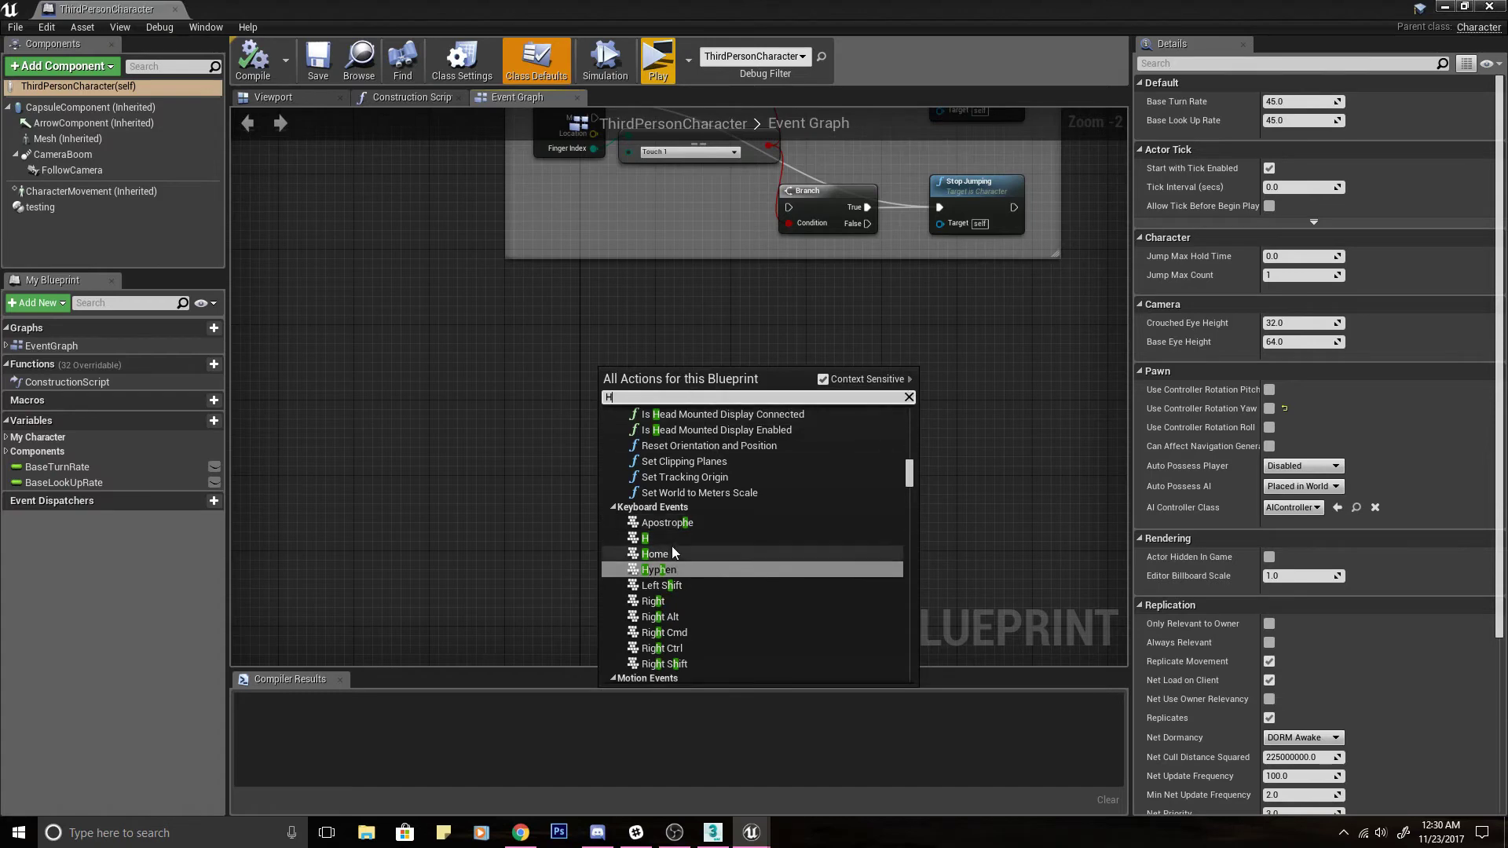
{"action": "left_click", "coordinate": [645, 538]}
{"action": "left_click_drag", "start_coordinate": [631, 375], "coordinate": [610, 340]}
{"action": "right_click_drag", "start_coordinate": [654, 359], "coordinate": [542, 360]}
{"action": "scroll", "coordinate": [541, 359], "scroll_direction": "up", "scroll_amount": 2}
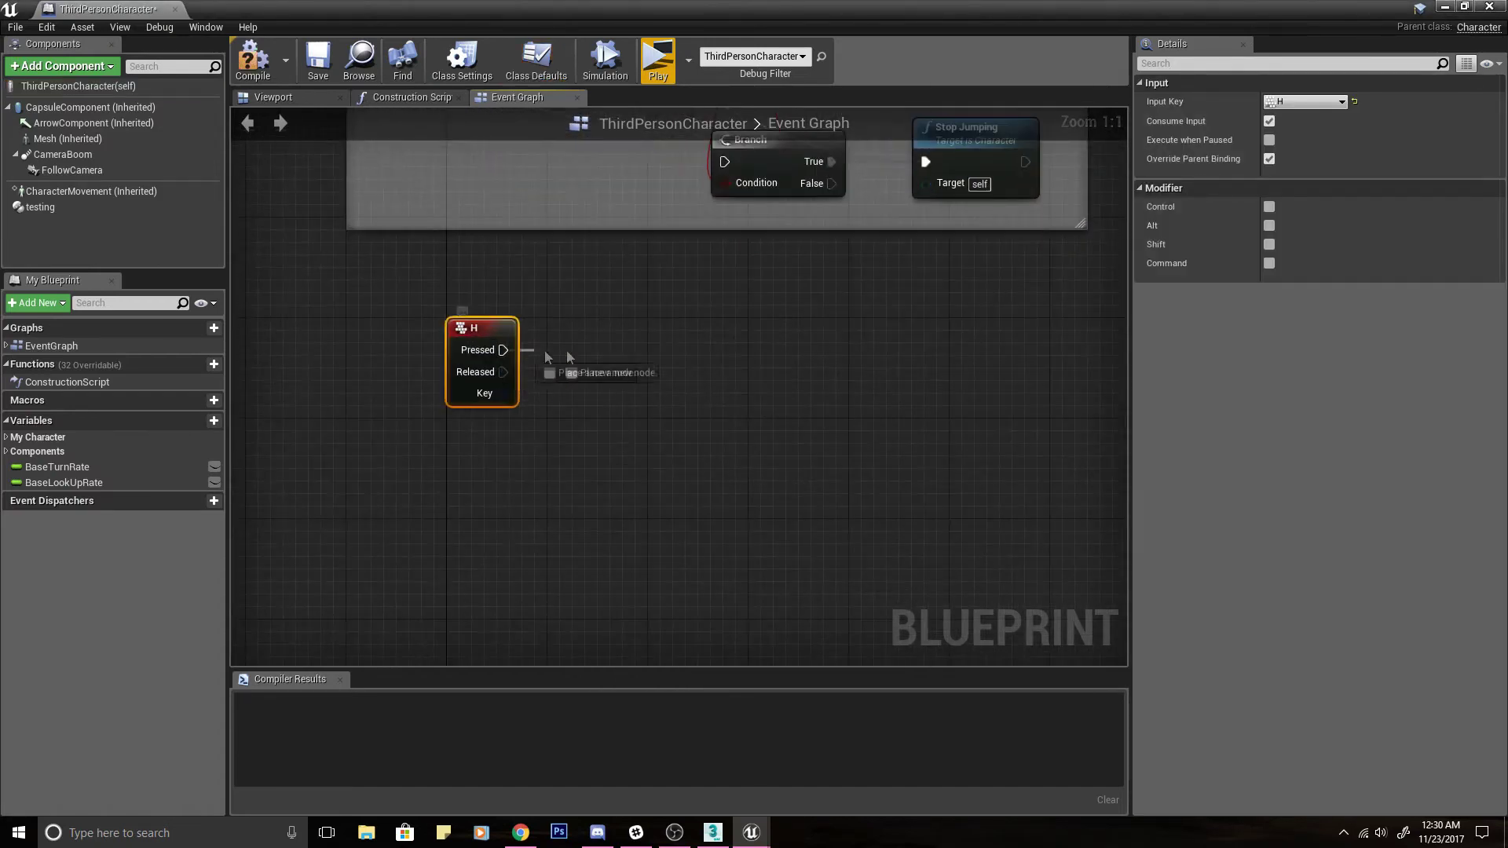
Add a Set Skeletal Mesh (Mesh) node executed by the H event's Pressed output and align it beside the event.
{"action": "left_click_drag", "start_coordinate": [663, 347], "coordinate": [663, 348]}
{"action": "type", "text": "mesh"}
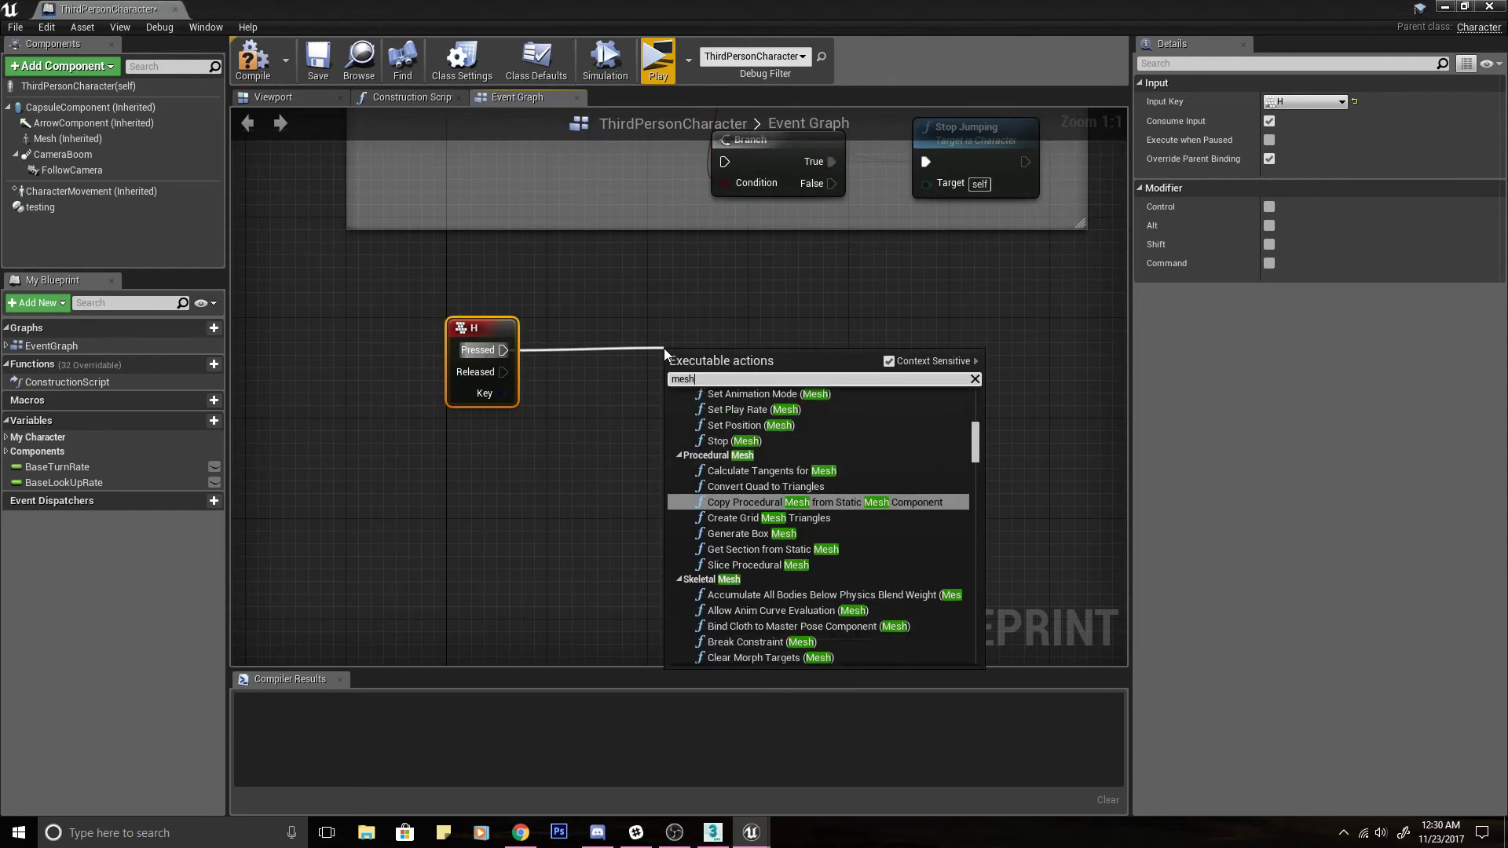
{"action": "scroll", "coordinate": [800, 459], "scroll_direction": "up", "scroll_amount": 1}
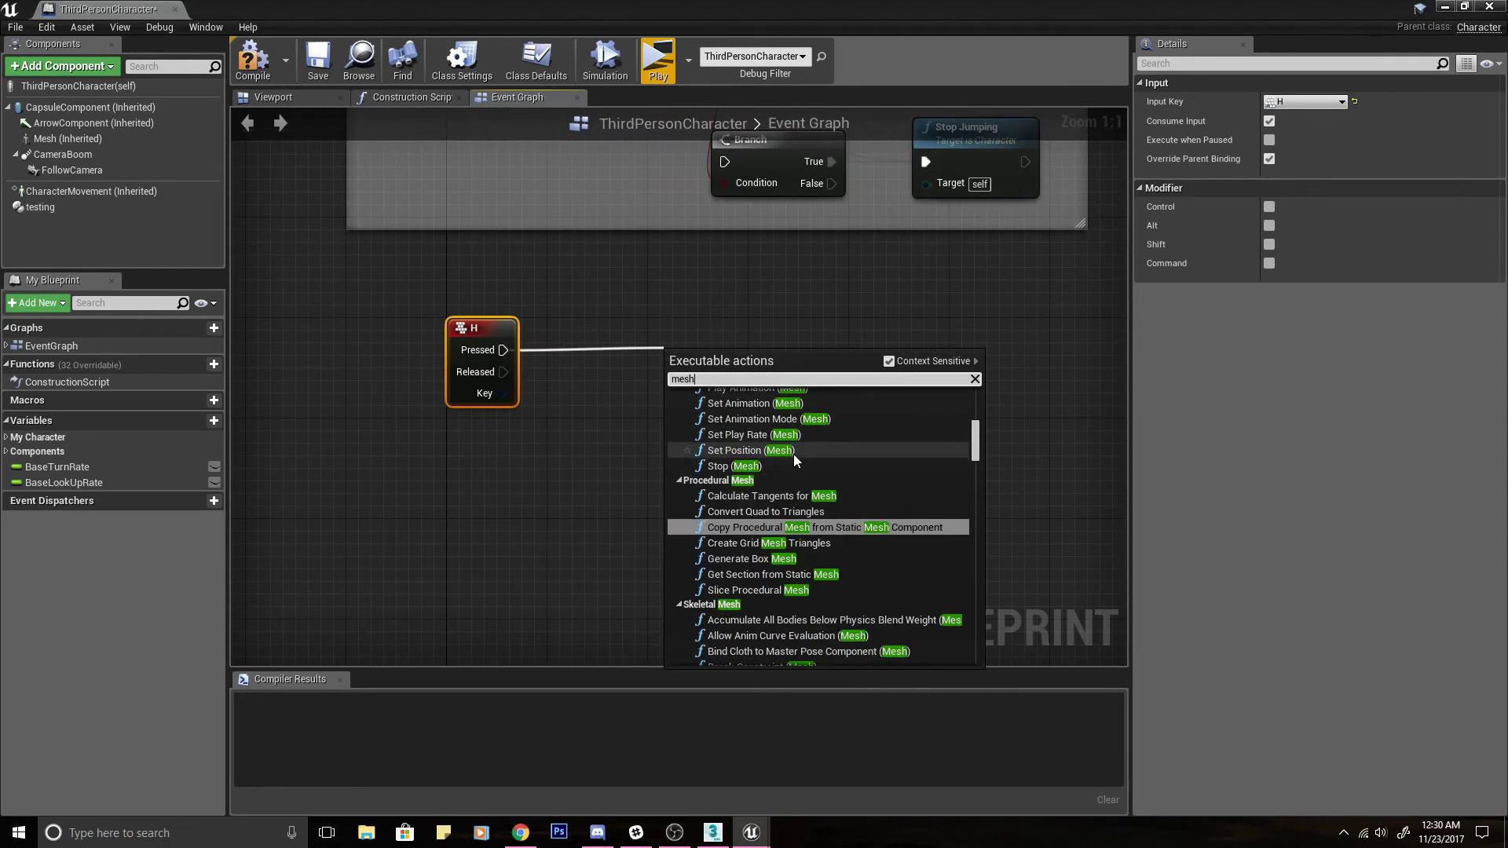
{"action": "key", "text": "ctrl+a"}
{"action": "type", "text": "s"}
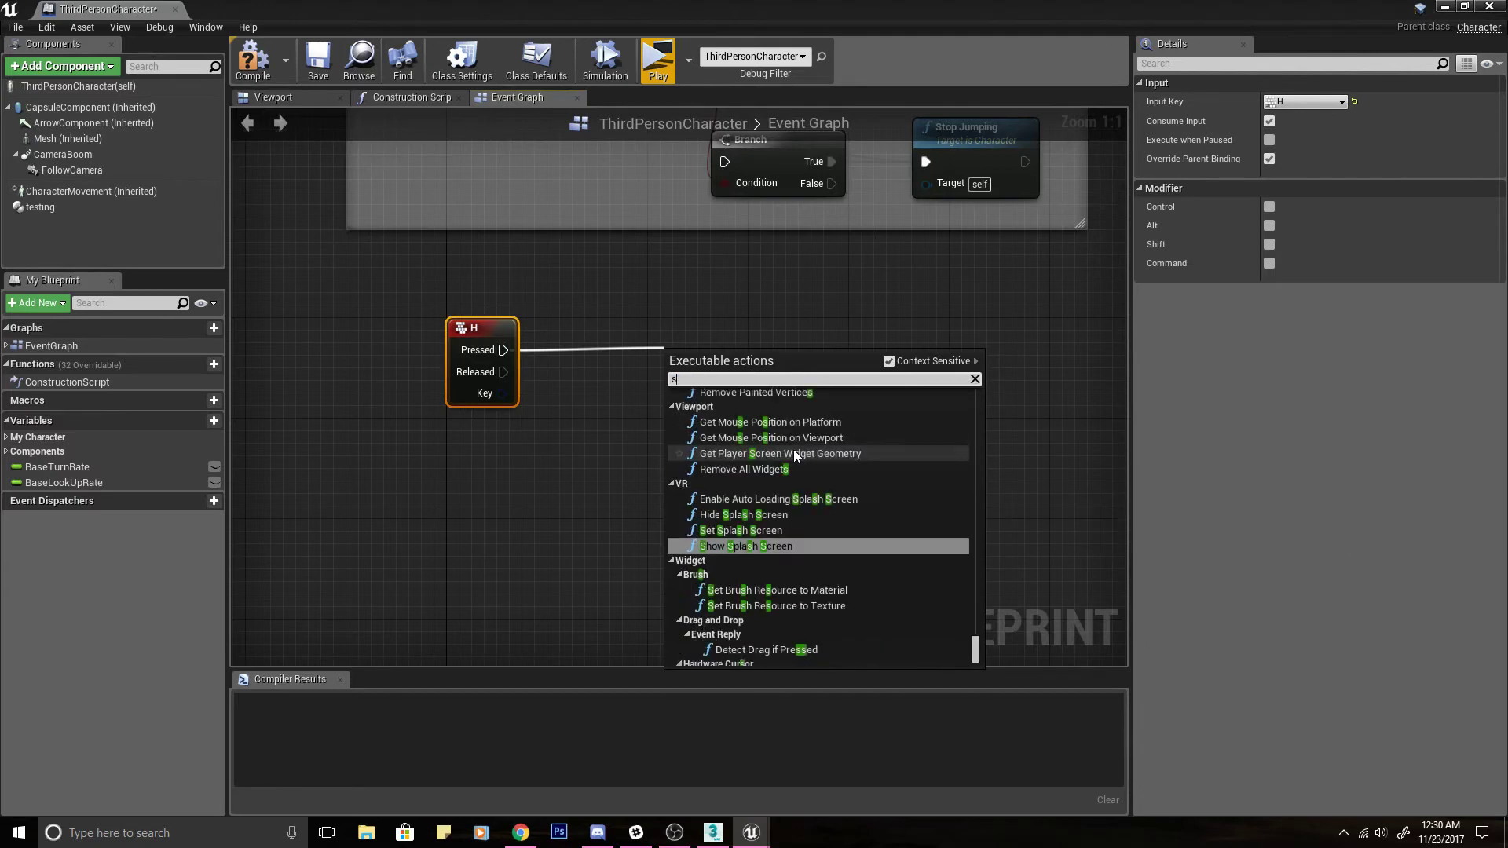
{"action": "type", "text": "et mesh"}
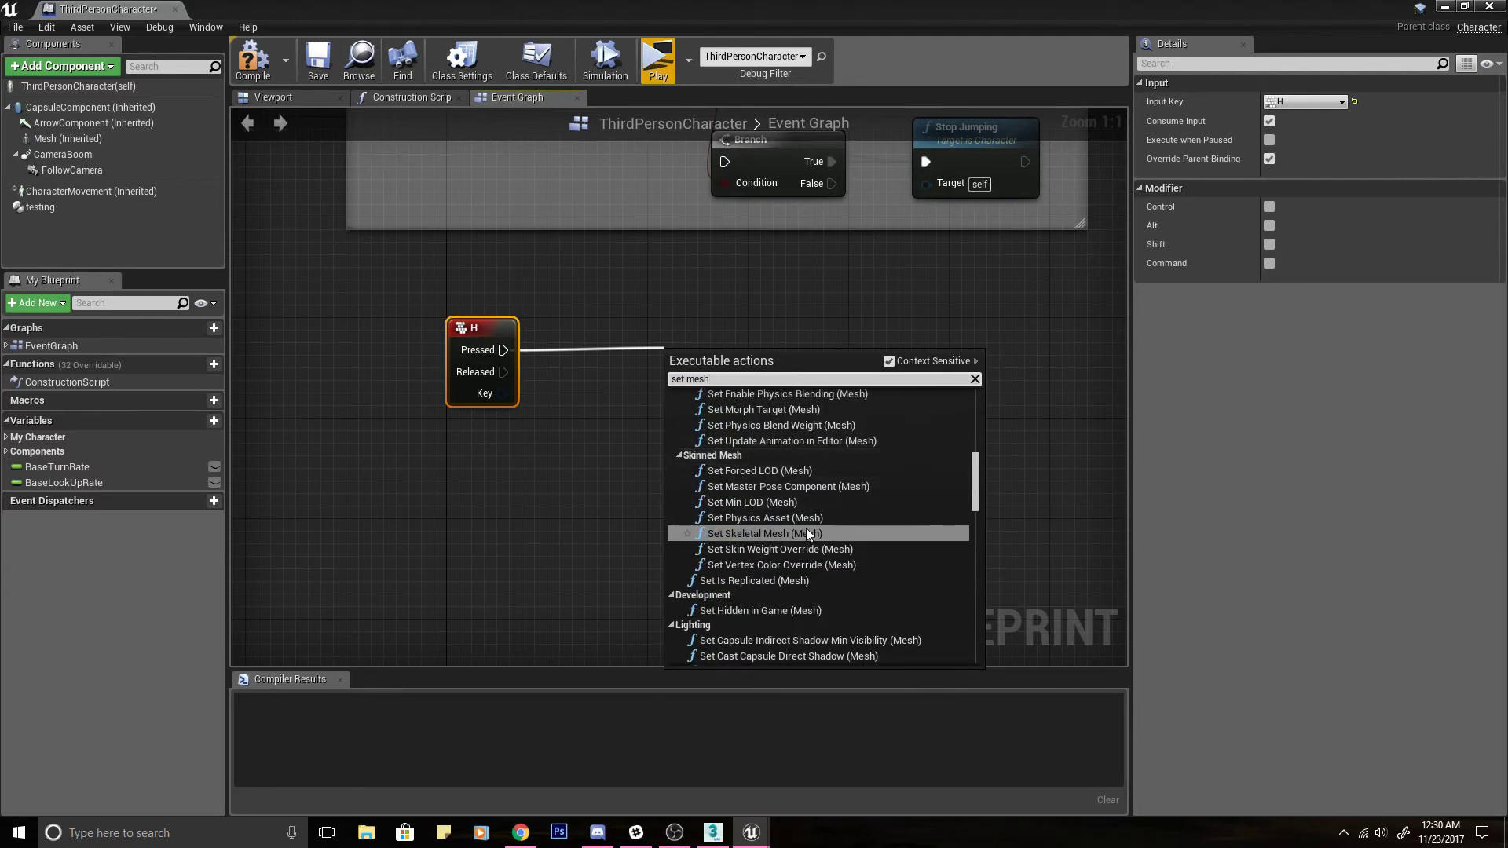
{"action": "left_click", "coordinate": [826, 534]}
{"action": "left_click_drag", "start_coordinate": [774, 365], "coordinate": [761, 331]}
{"action": "left_click", "coordinate": [648, 300]}
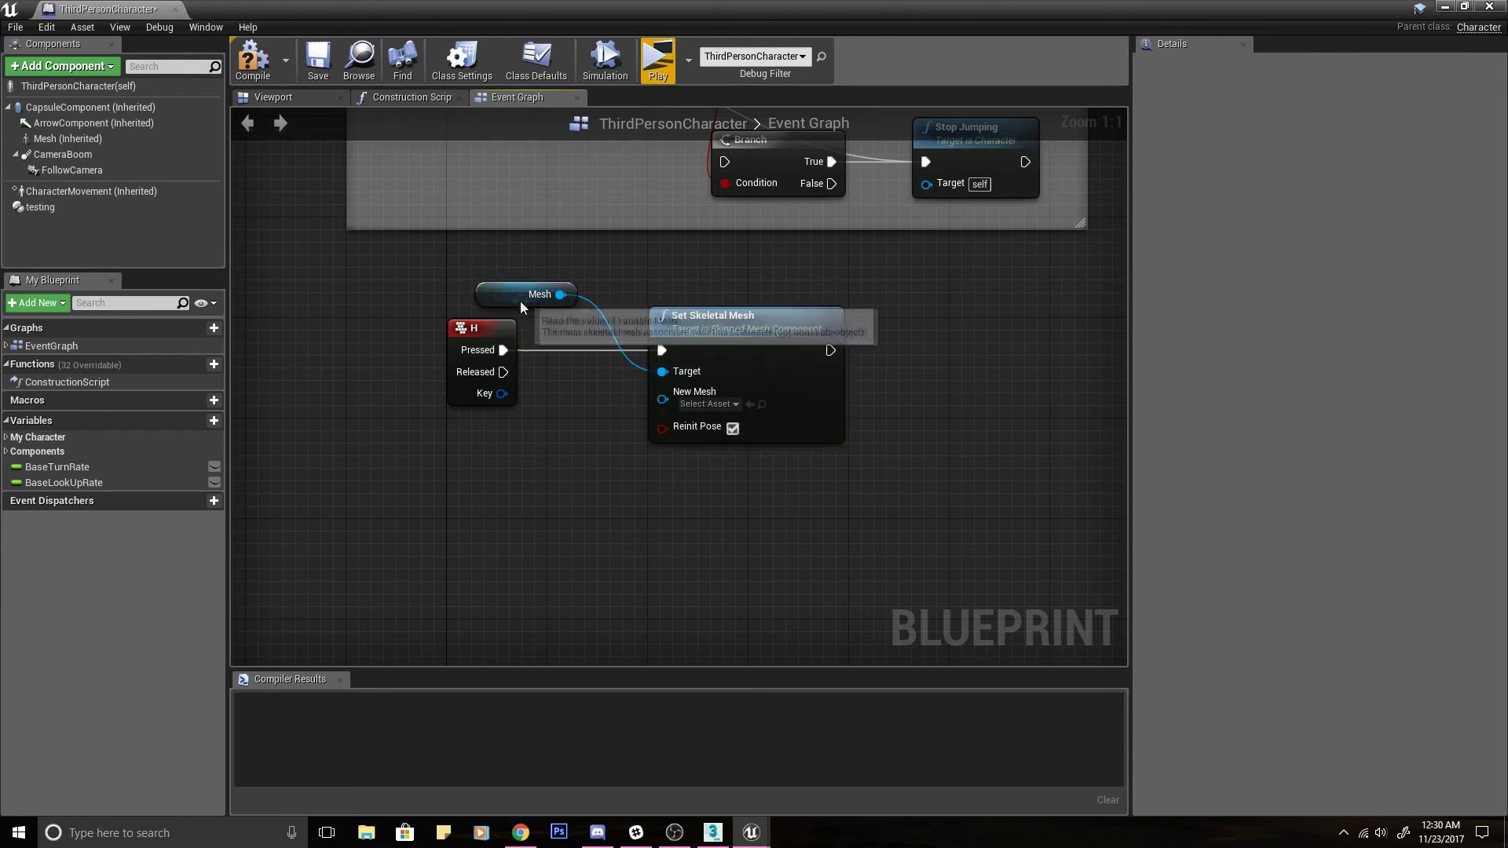
Place the Mesh reference below the execution wire, set the node's New Mesh to Rad_Liz and compile the blueprint.
{"action": "left_click_drag", "start_coordinate": [520, 306], "coordinate": [581, 431]}
{"action": "left_click", "coordinate": [699, 405]}
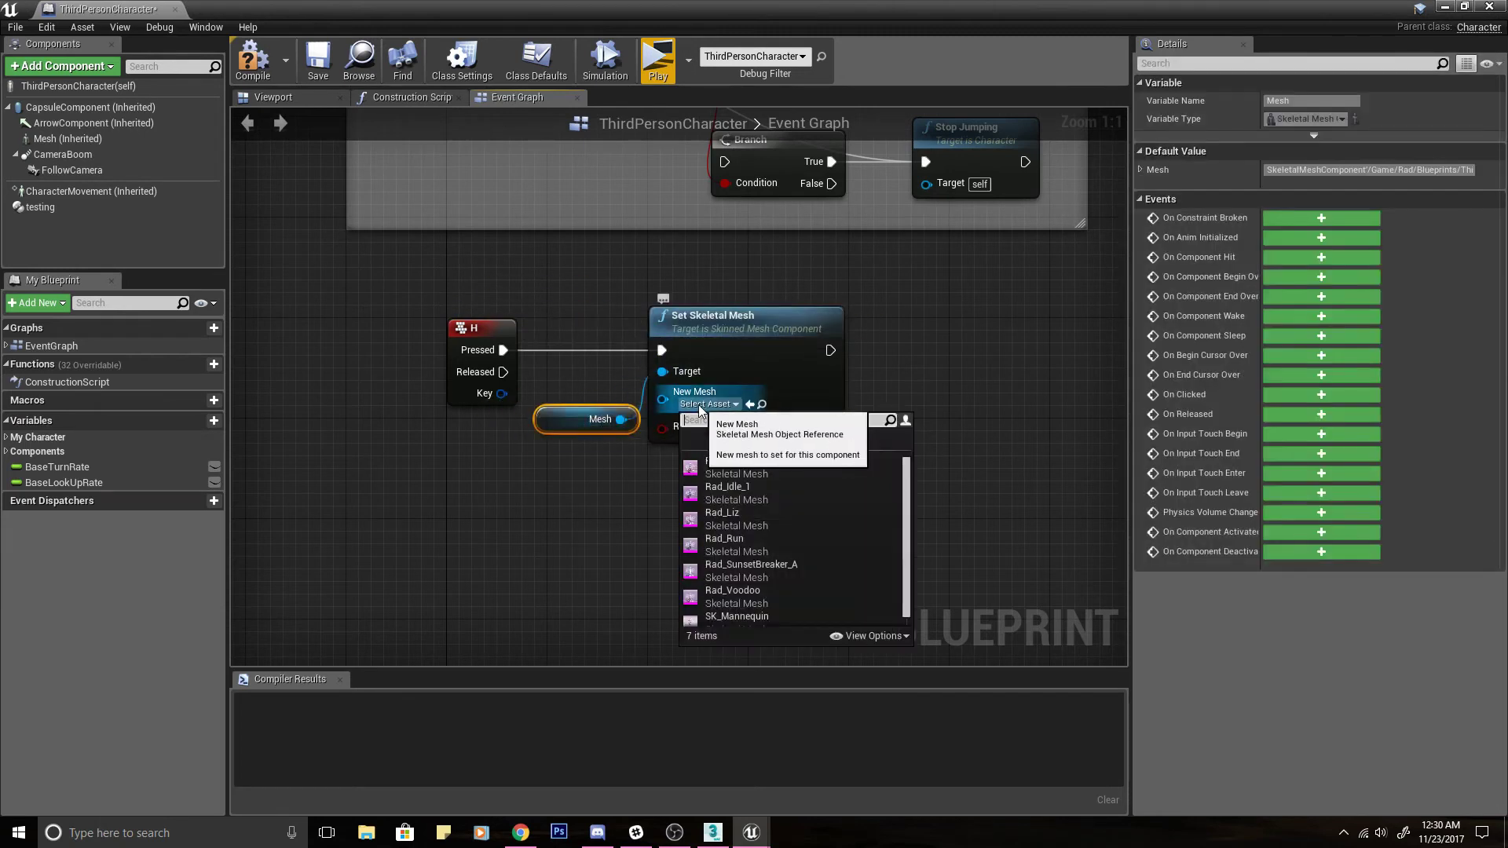
{"action": "left_click", "coordinate": [788, 523]}
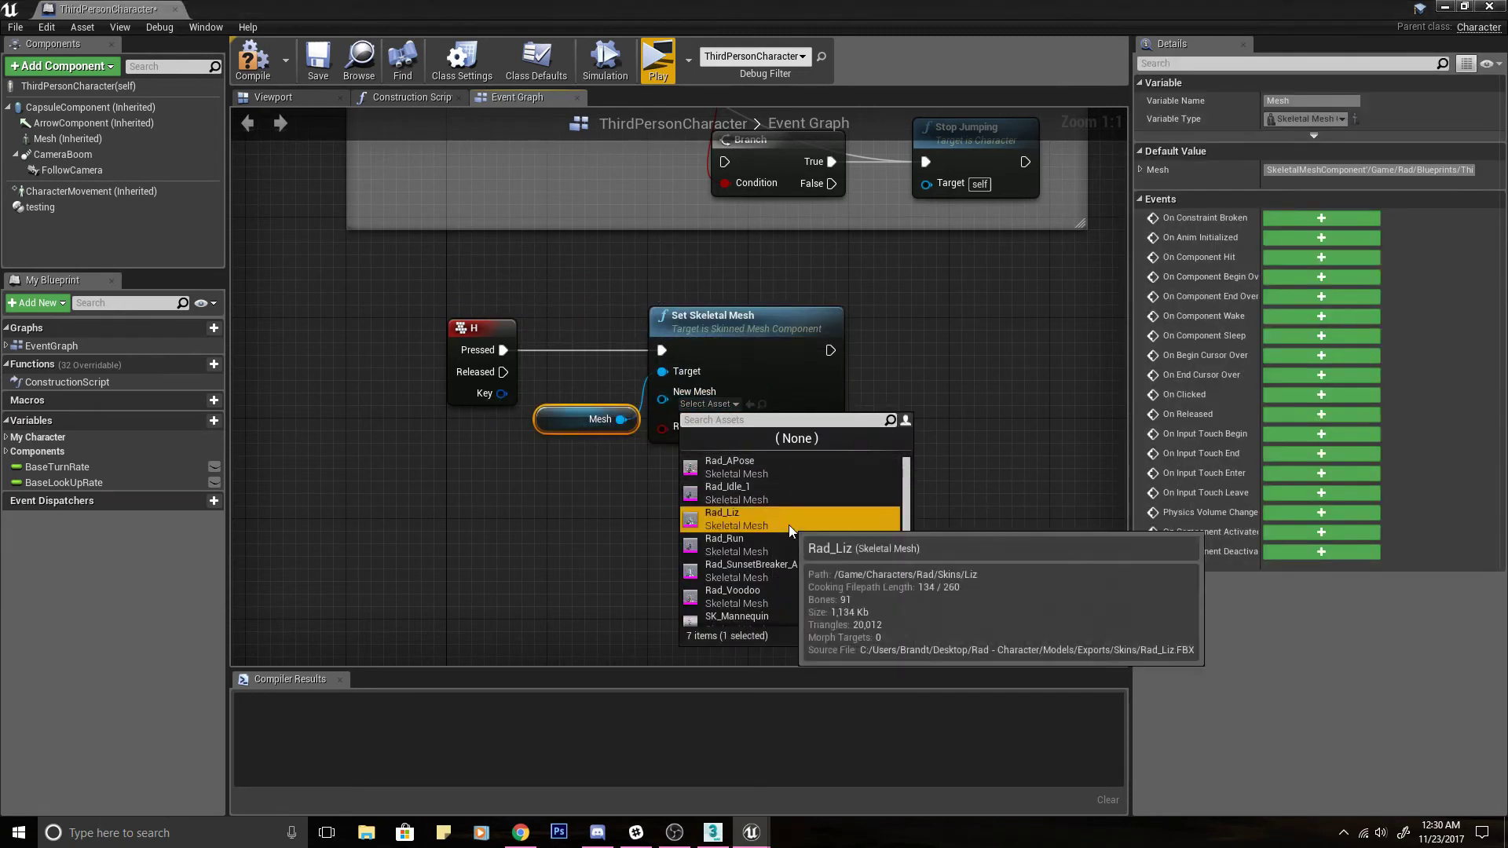
{"action": "left_click", "coordinate": [255, 72]}
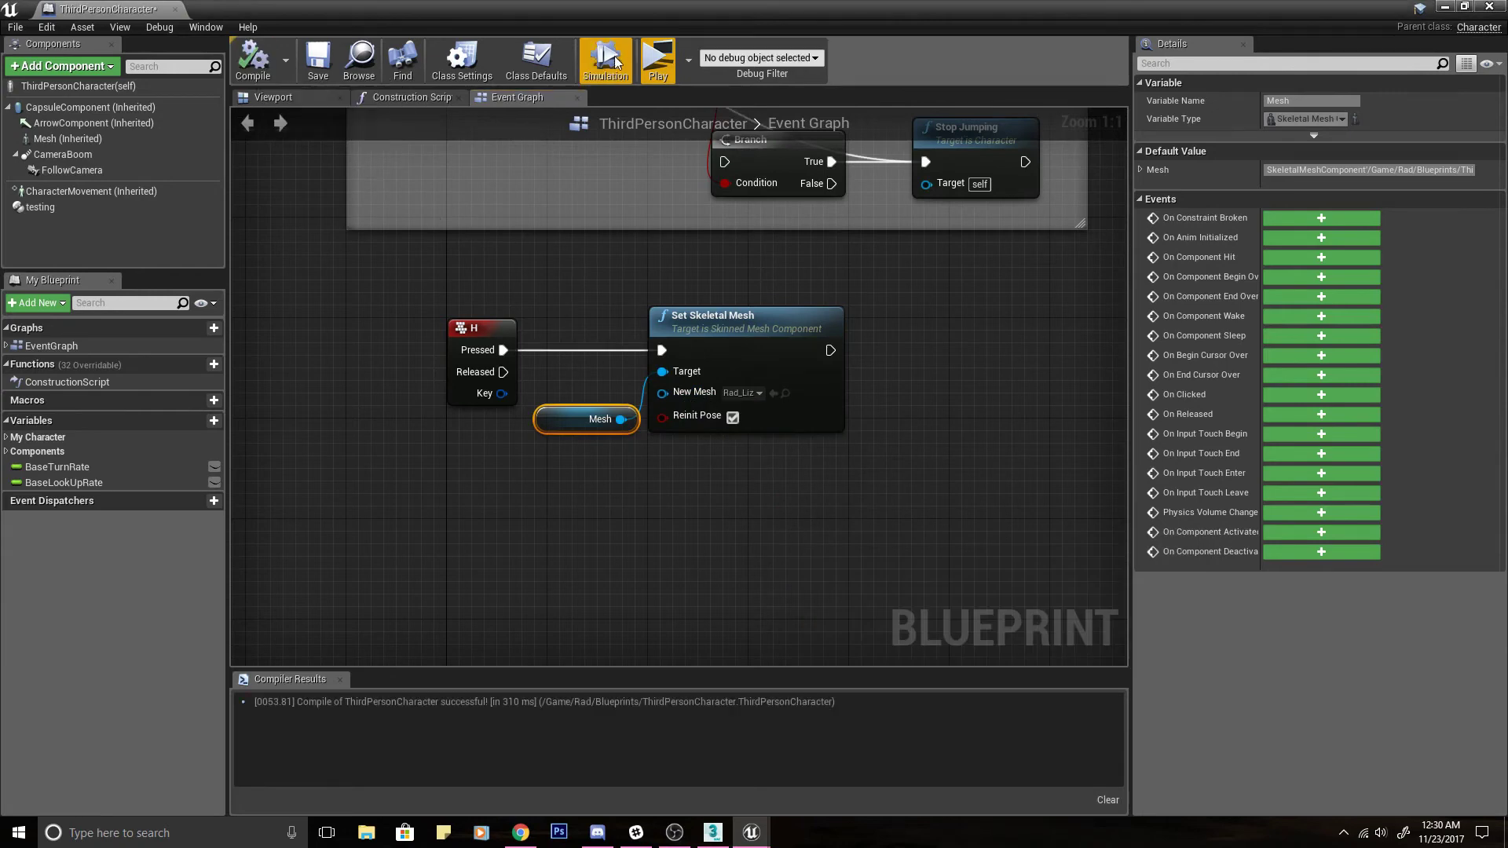
Play-test the game, swap the character to the Liz skin, run around with it and end the session.
{"action": "left_click", "coordinate": [658, 59]}
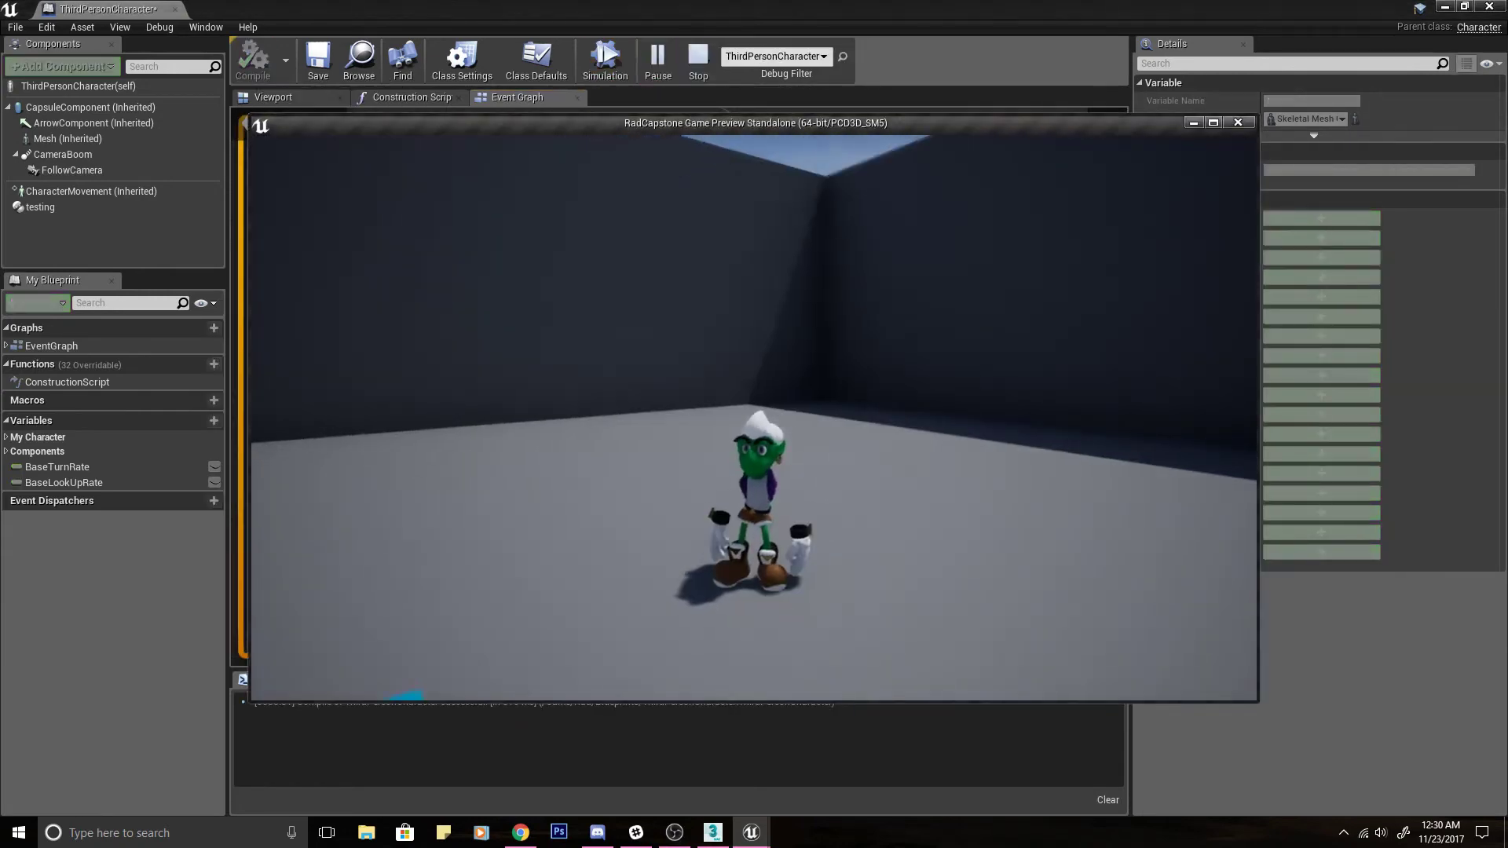
{"action": "key", "text": "1"}
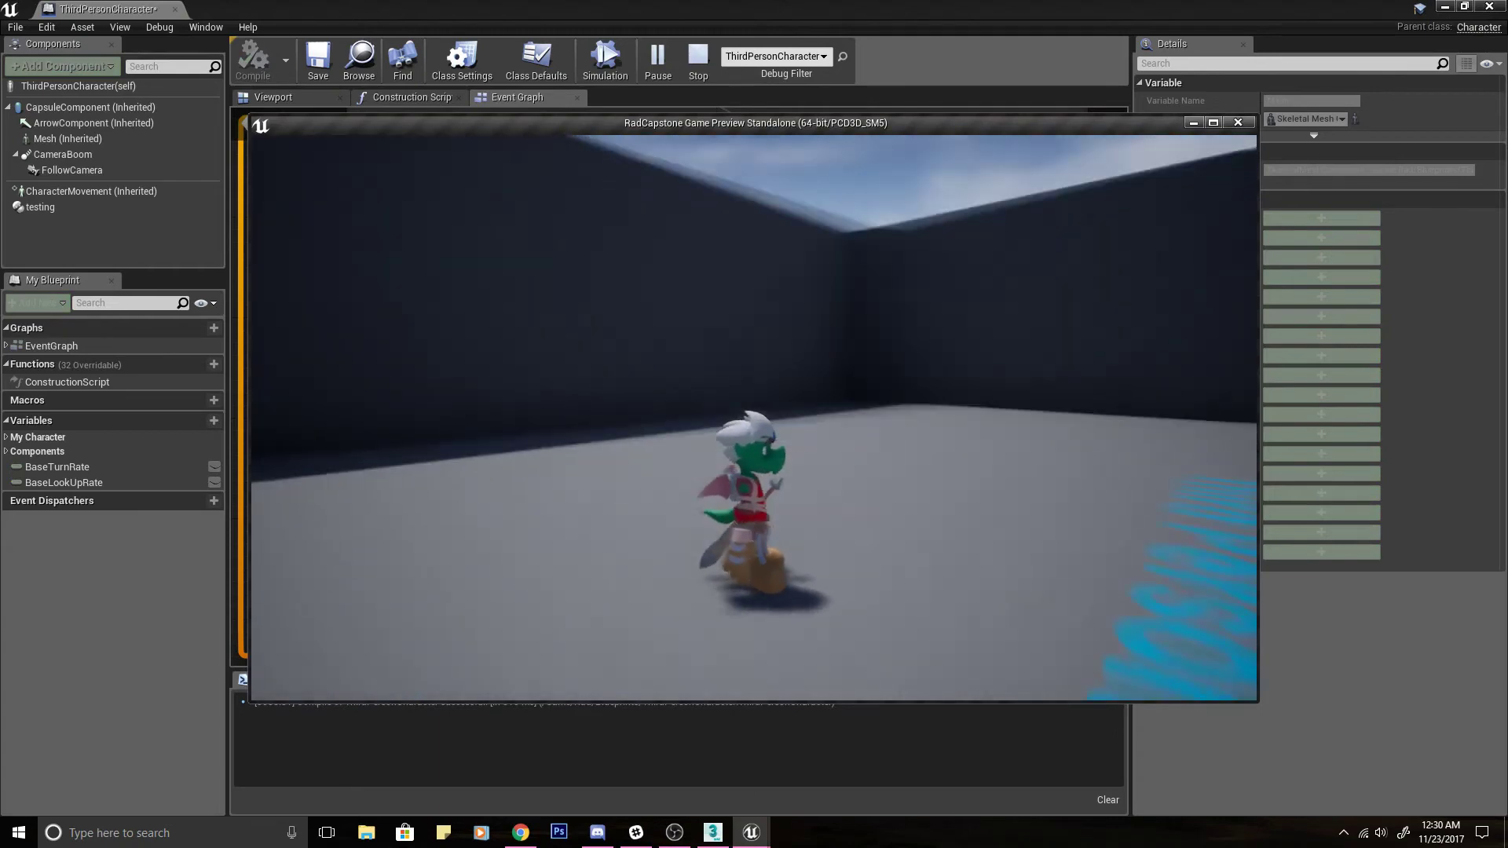
{"action": "key", "text": "a"}
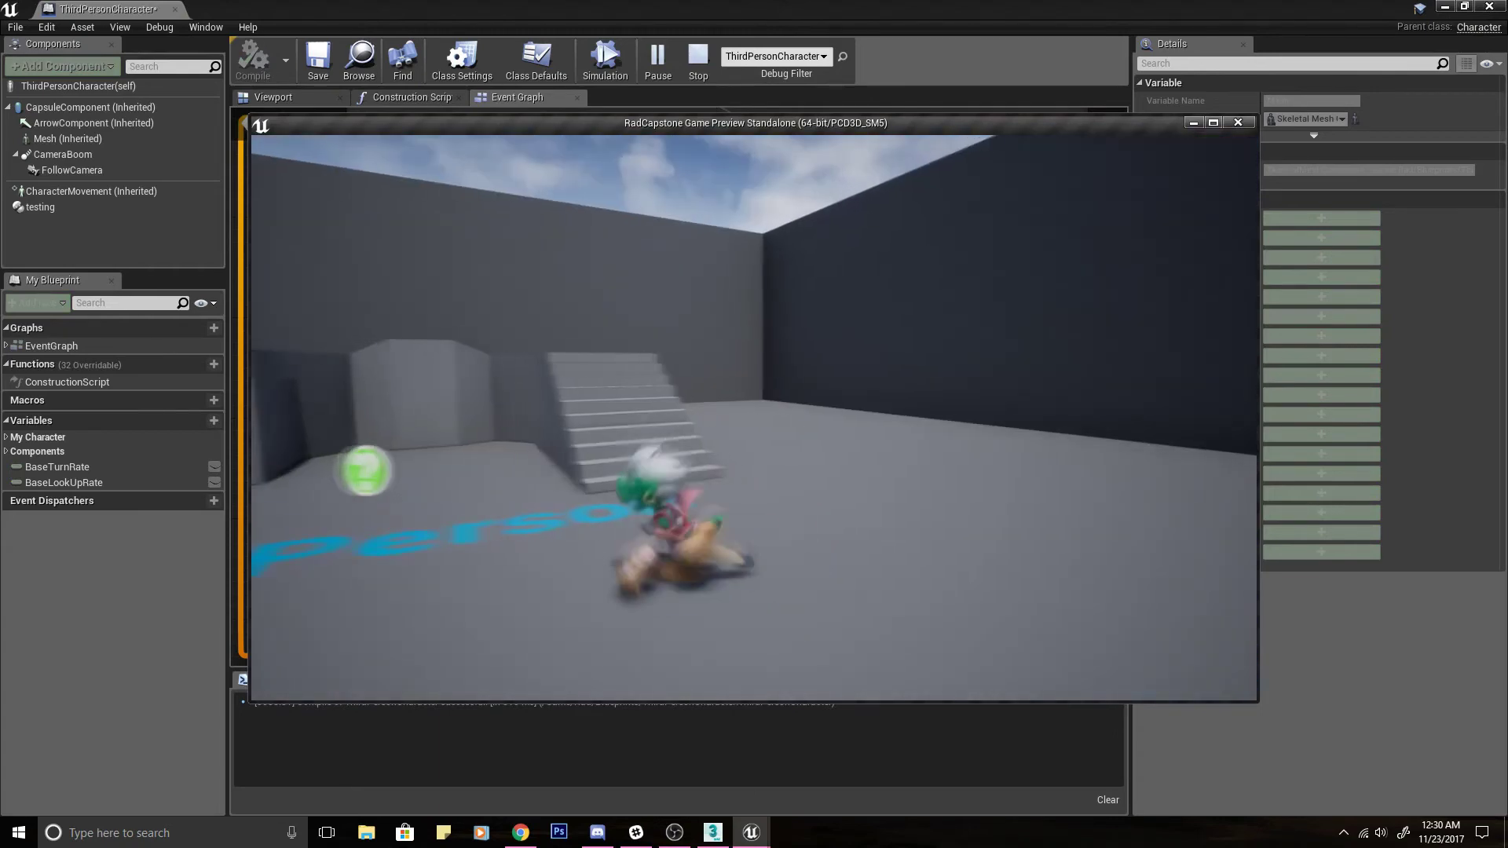
{"action": "key", "text": "s"}
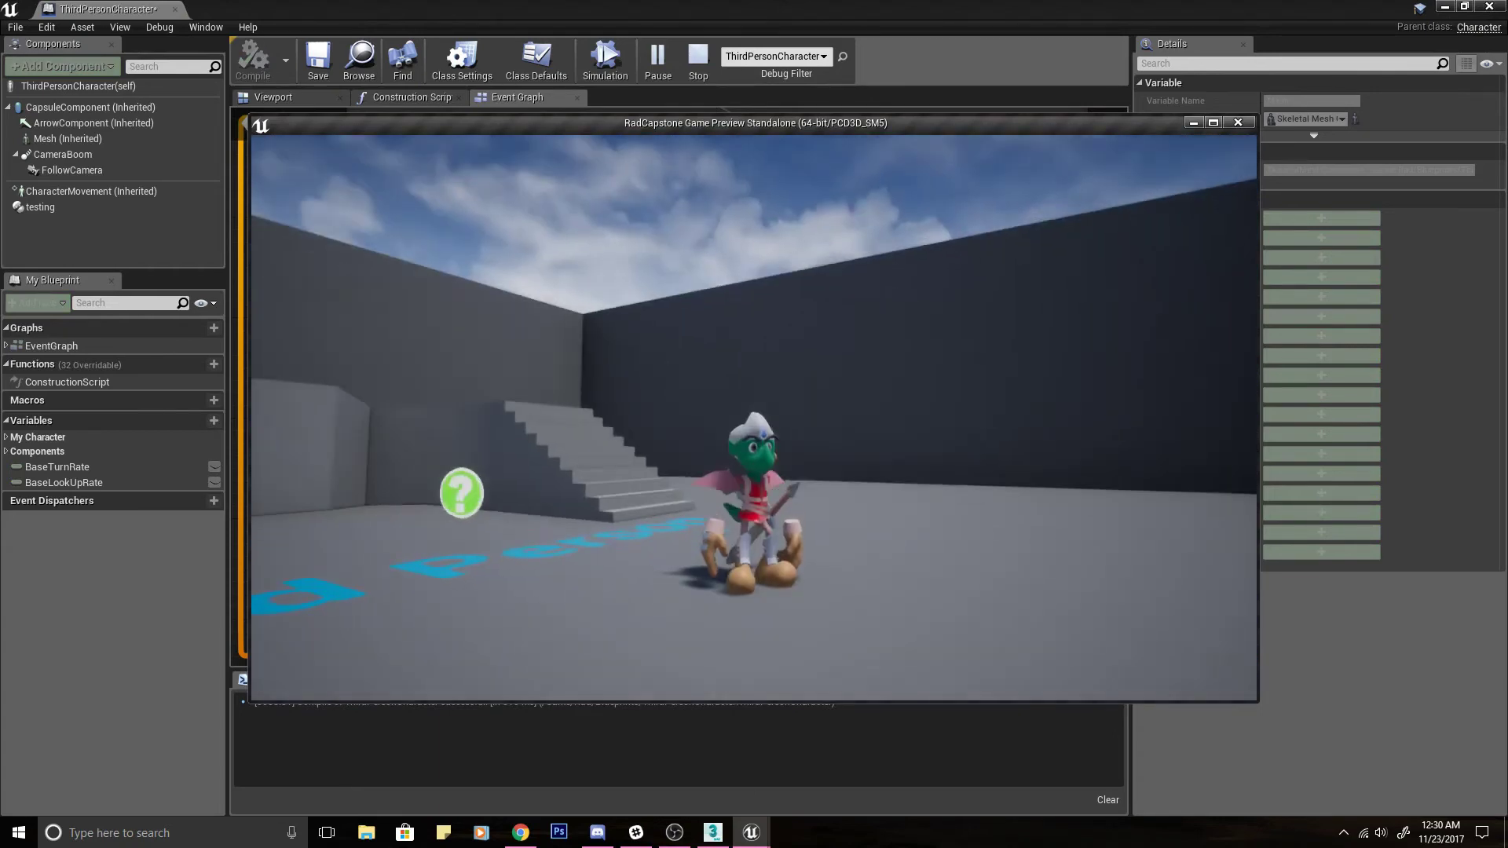
{"action": "key", "text": "s"}
{"action": "key", "text": "d"}
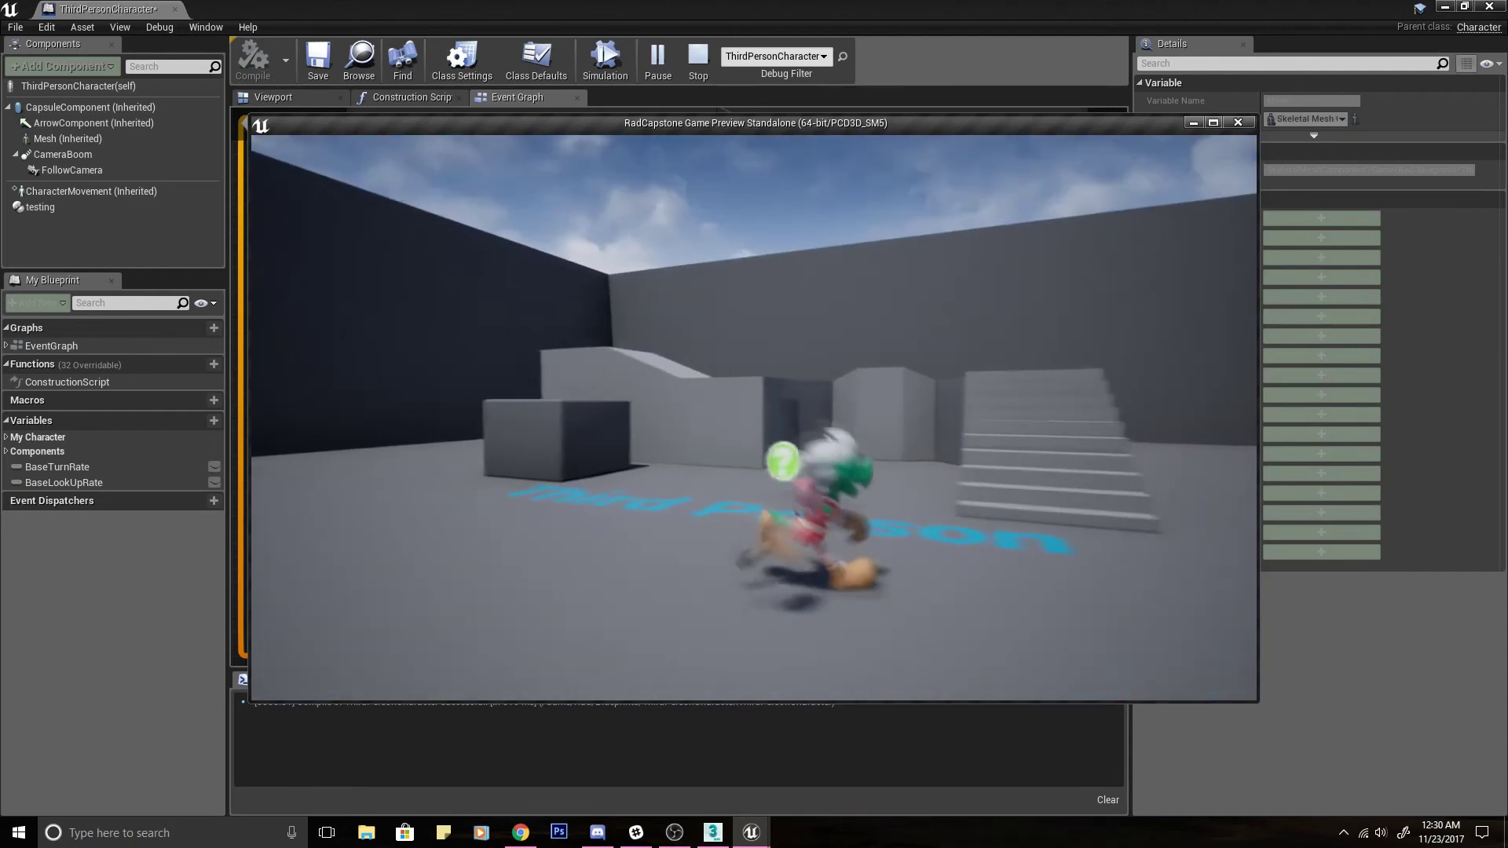
{"action": "key", "text": "Escape"}
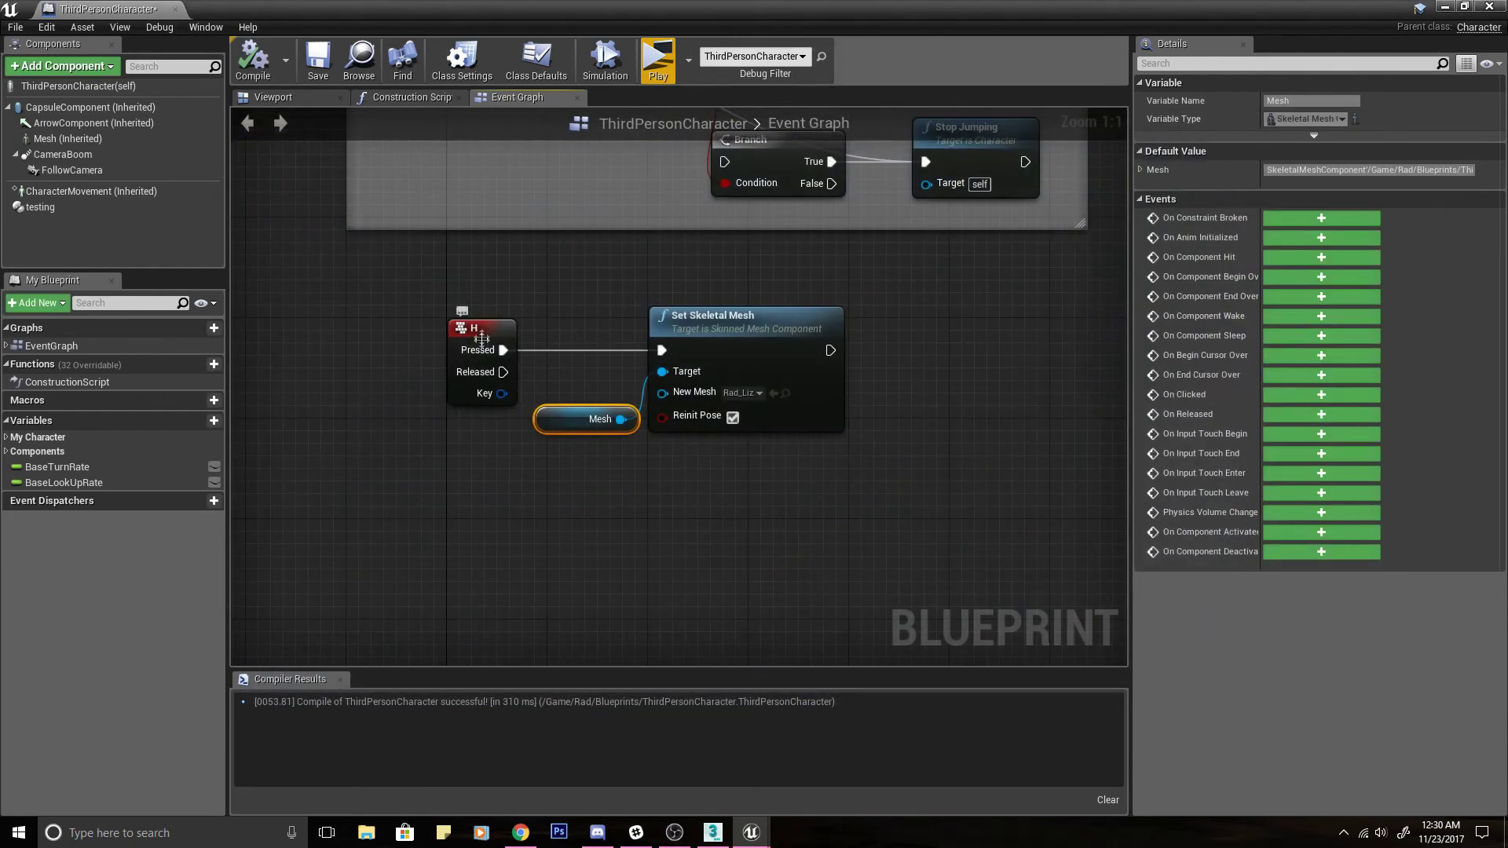
Insert a FlipFlop node between the H event's Pressed output and the Set Skeletal Mesh node.
{"action": "left_click_drag", "start_coordinate": [482, 340], "coordinate": [545, 357]}
{"action": "type", "text": "flip"}
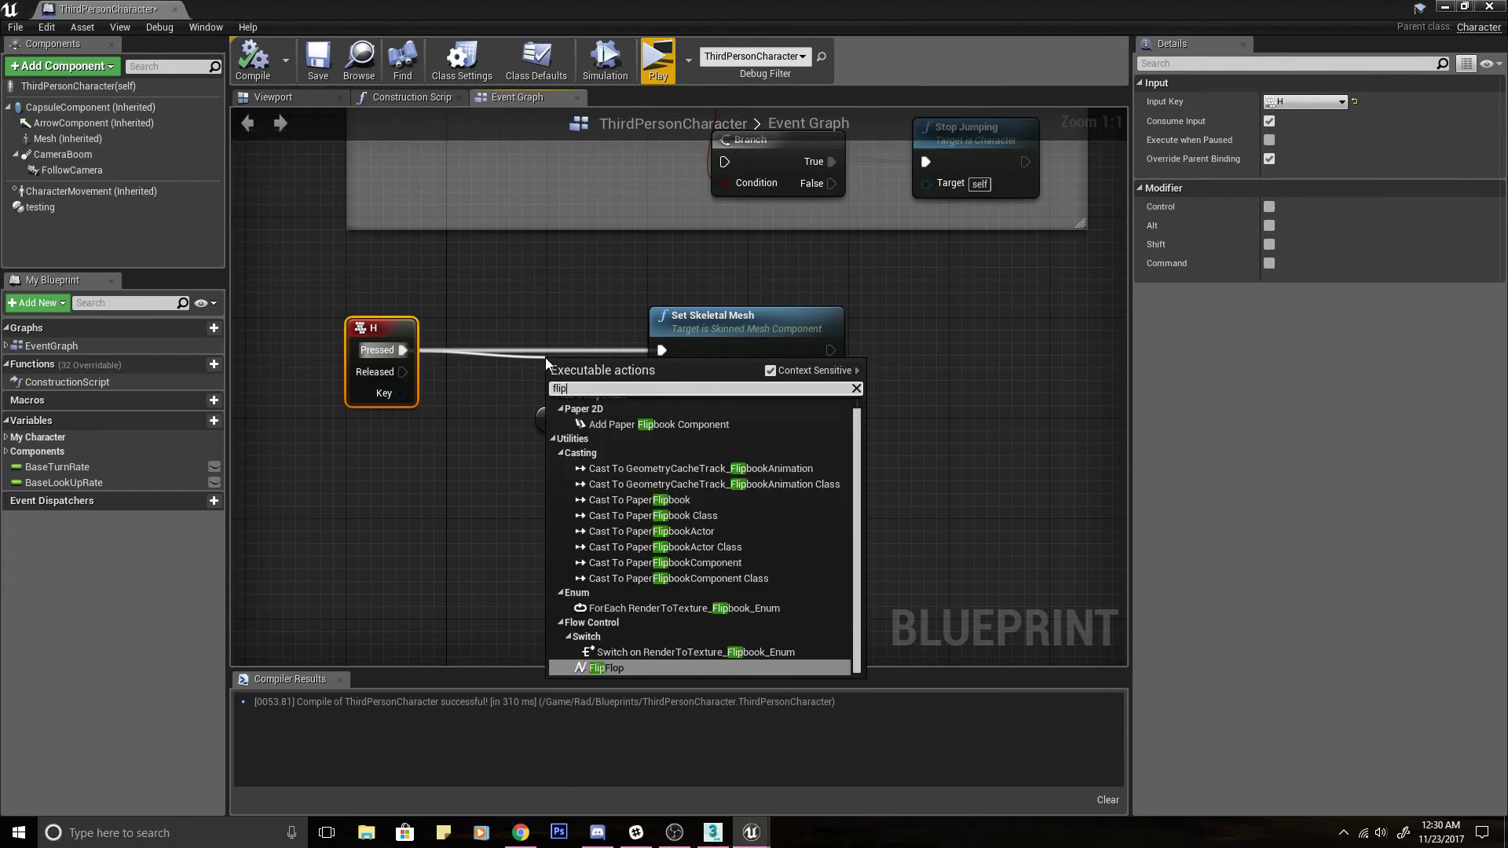
{"action": "key", "text": "Return"}
{"action": "left_click_drag", "start_coordinate": [591, 379], "coordinate": [490, 341]}
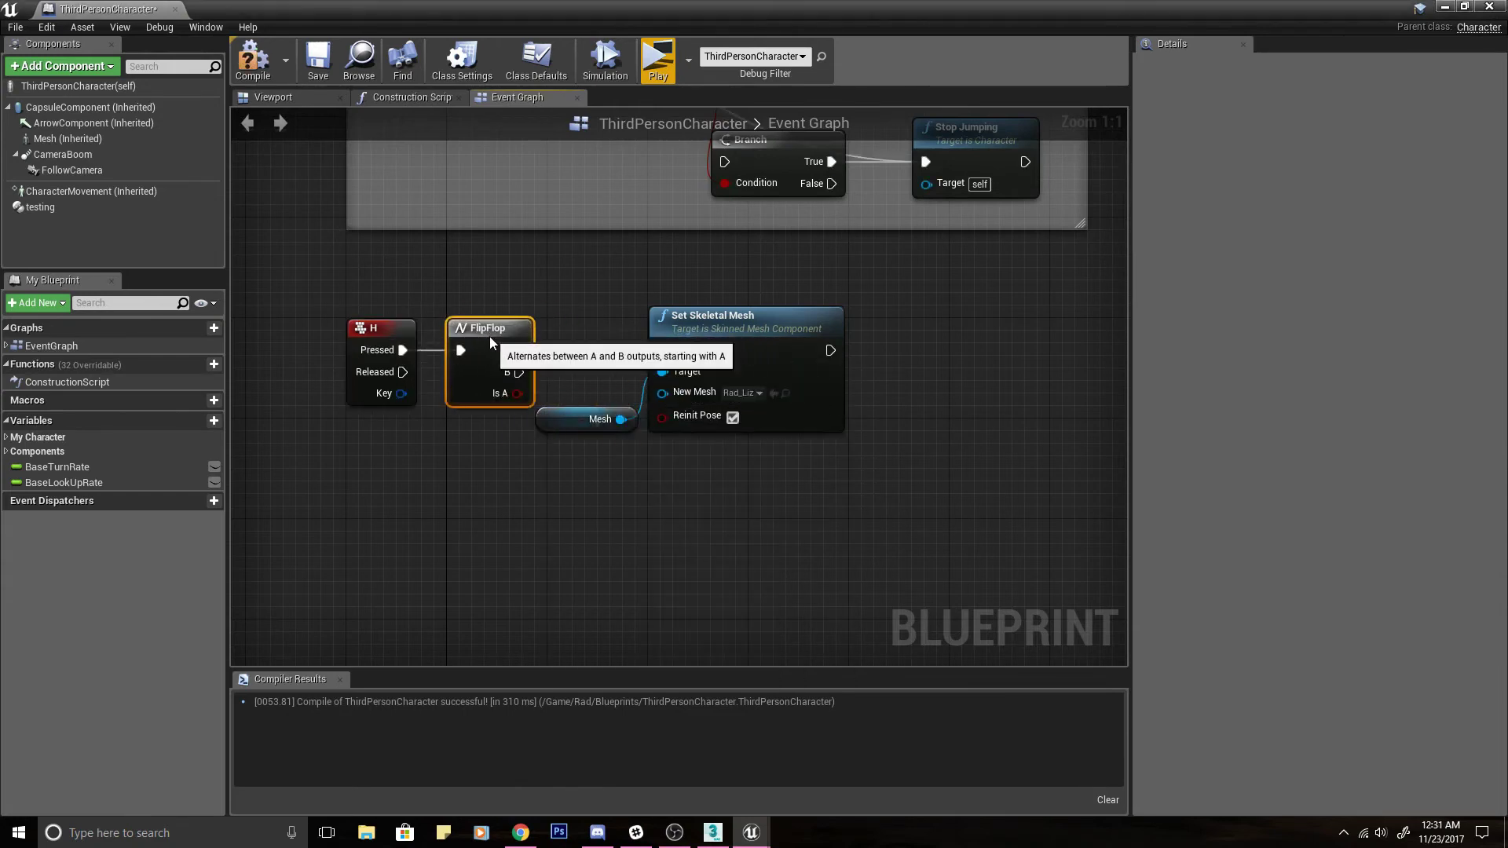
Duplicate the Set Skeletal Mesh node, place the copy directly below the original and delete the extra Mesh reference.
{"action": "left_click_drag", "start_coordinate": [730, 445], "coordinate": [747, 464]}
{"action": "key", "text": "ctrl+c"}
{"action": "key", "text": "ctrl+v"}
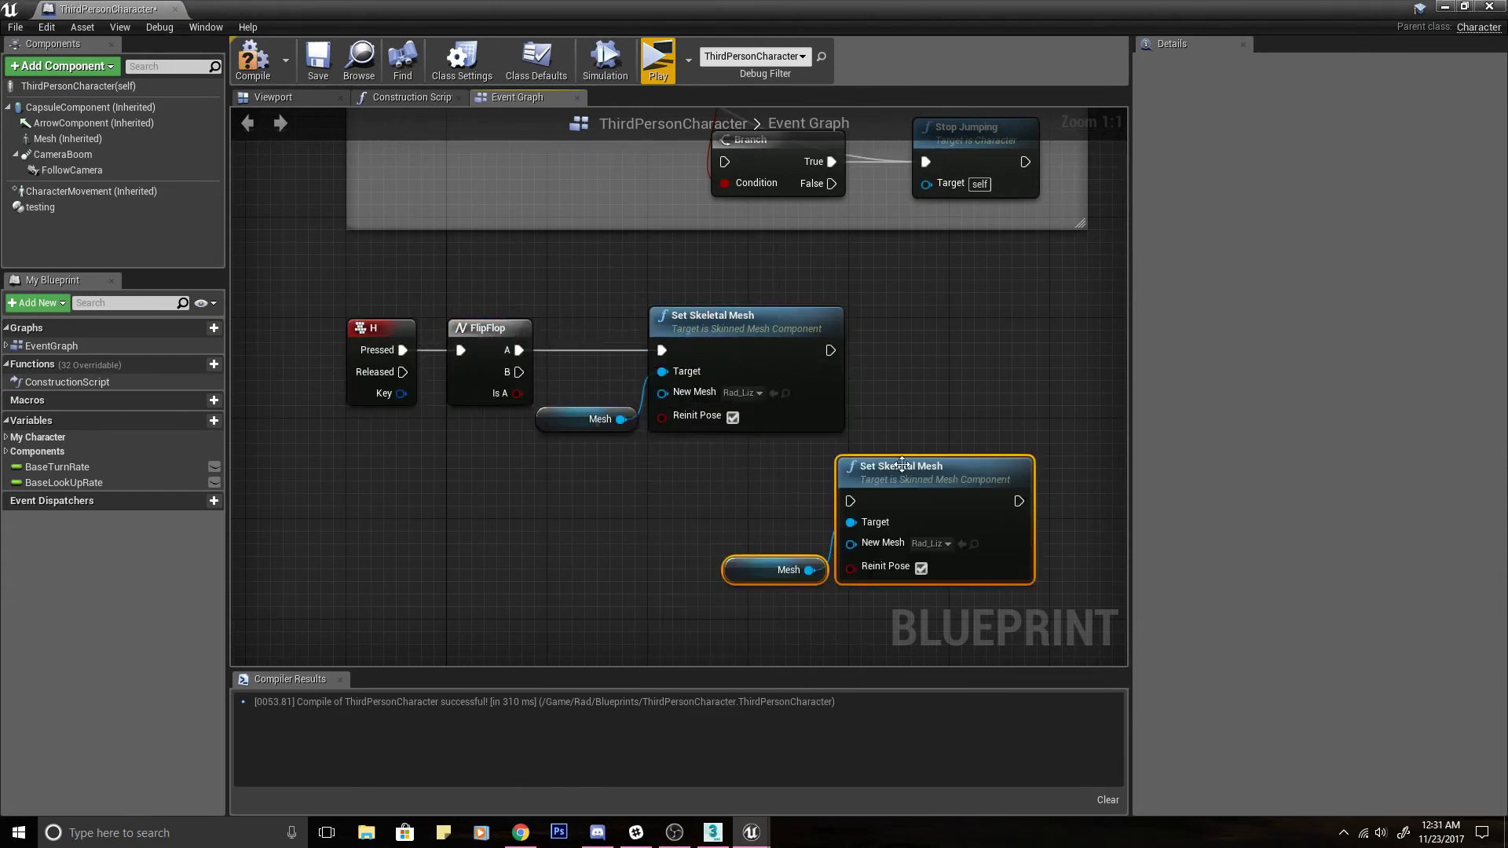
{"action": "left_click_drag", "start_coordinate": [896, 458], "coordinate": [684, 445]}
{"action": "left_click_drag", "start_coordinate": [551, 497], "coordinate": [573, 645]}
{"action": "key", "text": "Delete"}
{"action": "left_click_drag", "start_coordinate": [741, 456], "coordinate": [765, 445]}
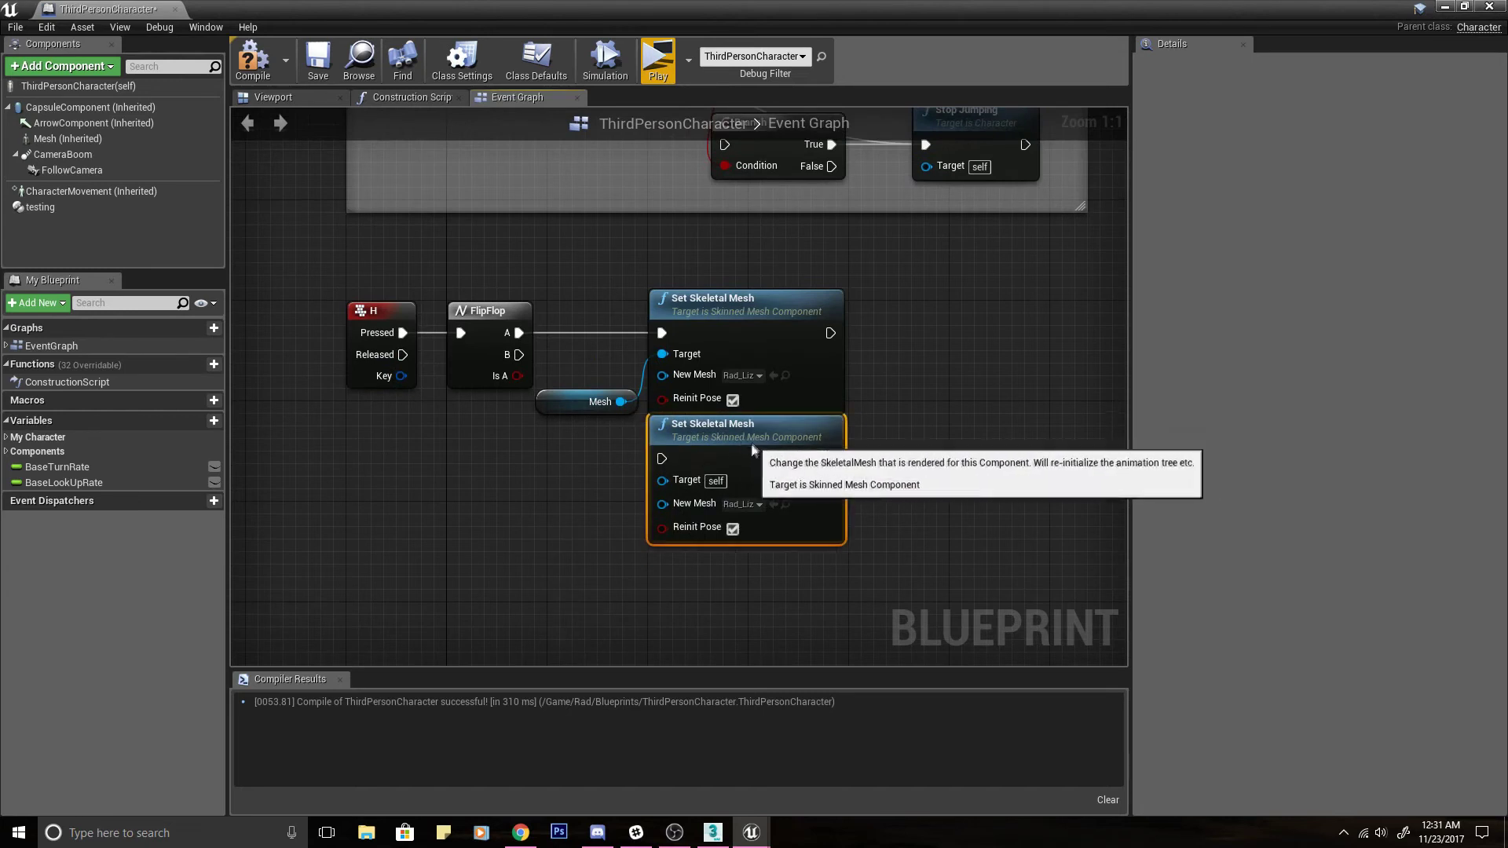
Wire Mesh and FlipFlop's B output to the lower Set Skeletal Mesh node, set its New Mesh to Rad_APose and compile.
{"action": "left_click_drag", "start_coordinate": [666, 446], "coordinate": [643, 460]}
{"action": "left_click", "coordinate": [610, 488]}
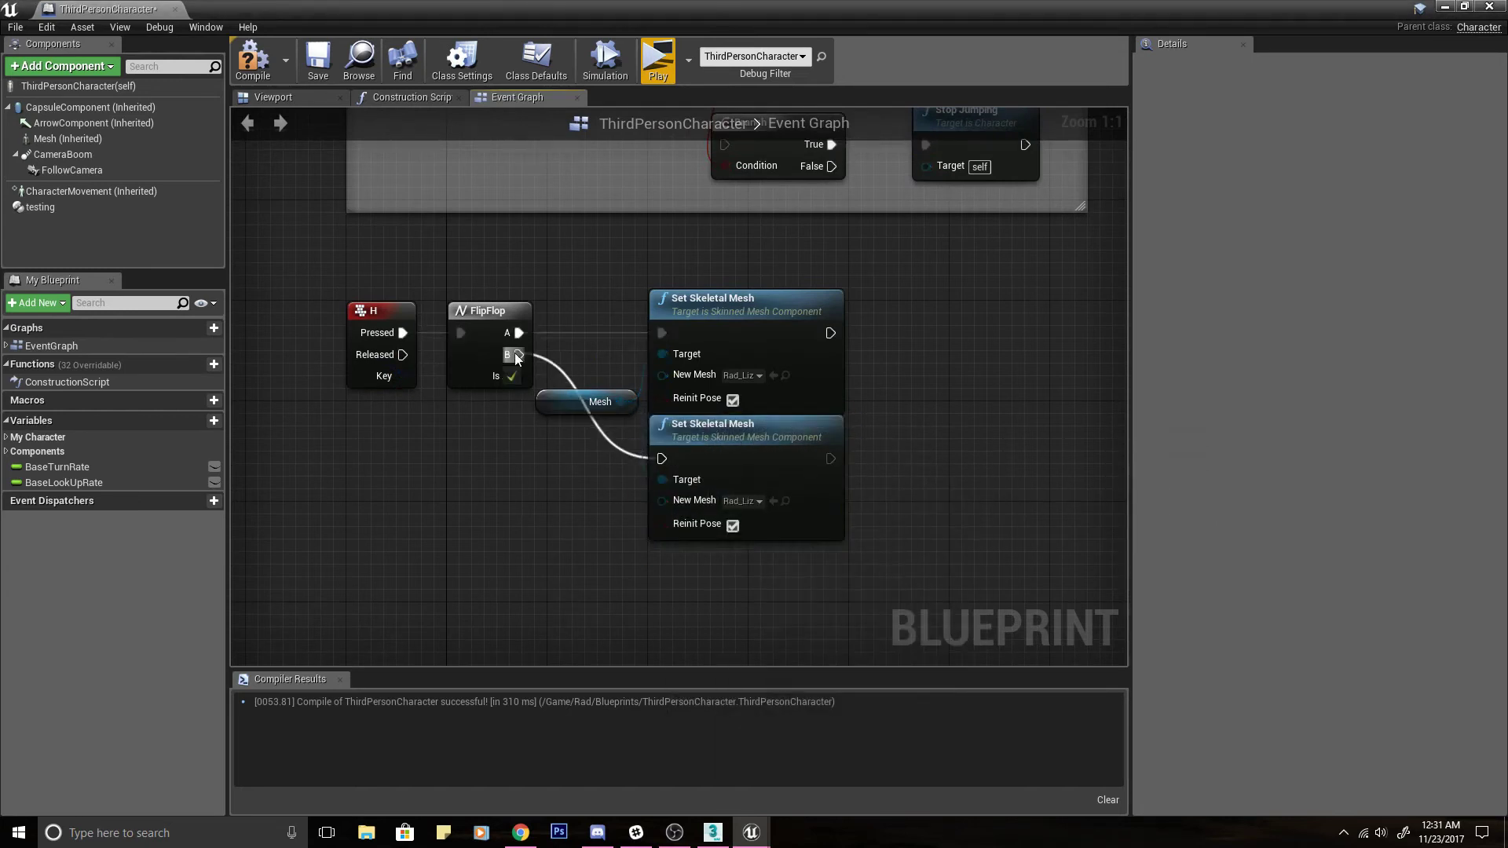
{"action": "left_click", "coordinate": [738, 502]}
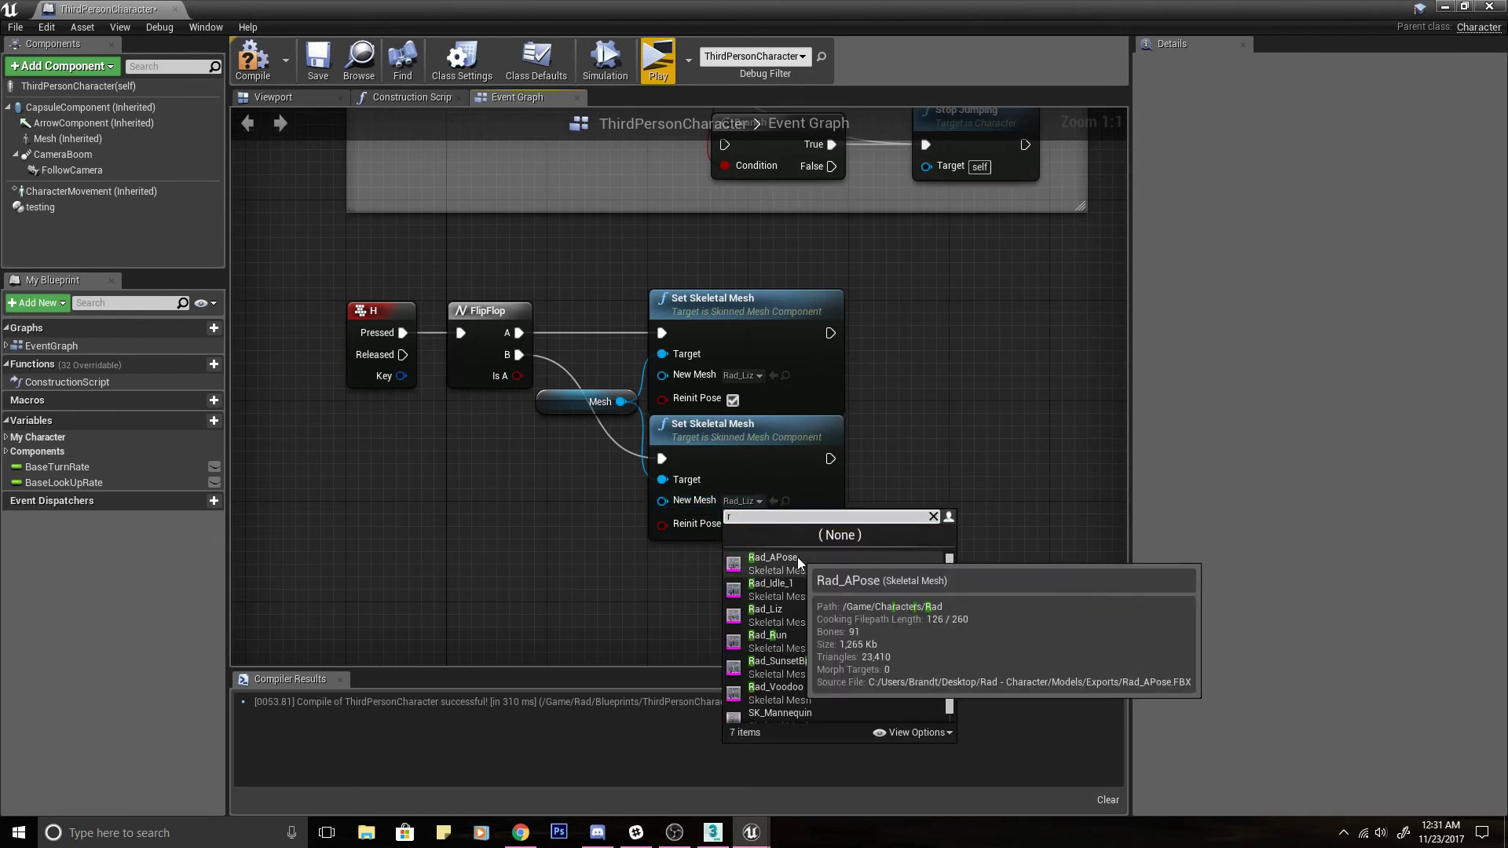
{"action": "left_click", "coordinate": [770, 559]}
{"action": "left_click", "coordinate": [673, 437]}
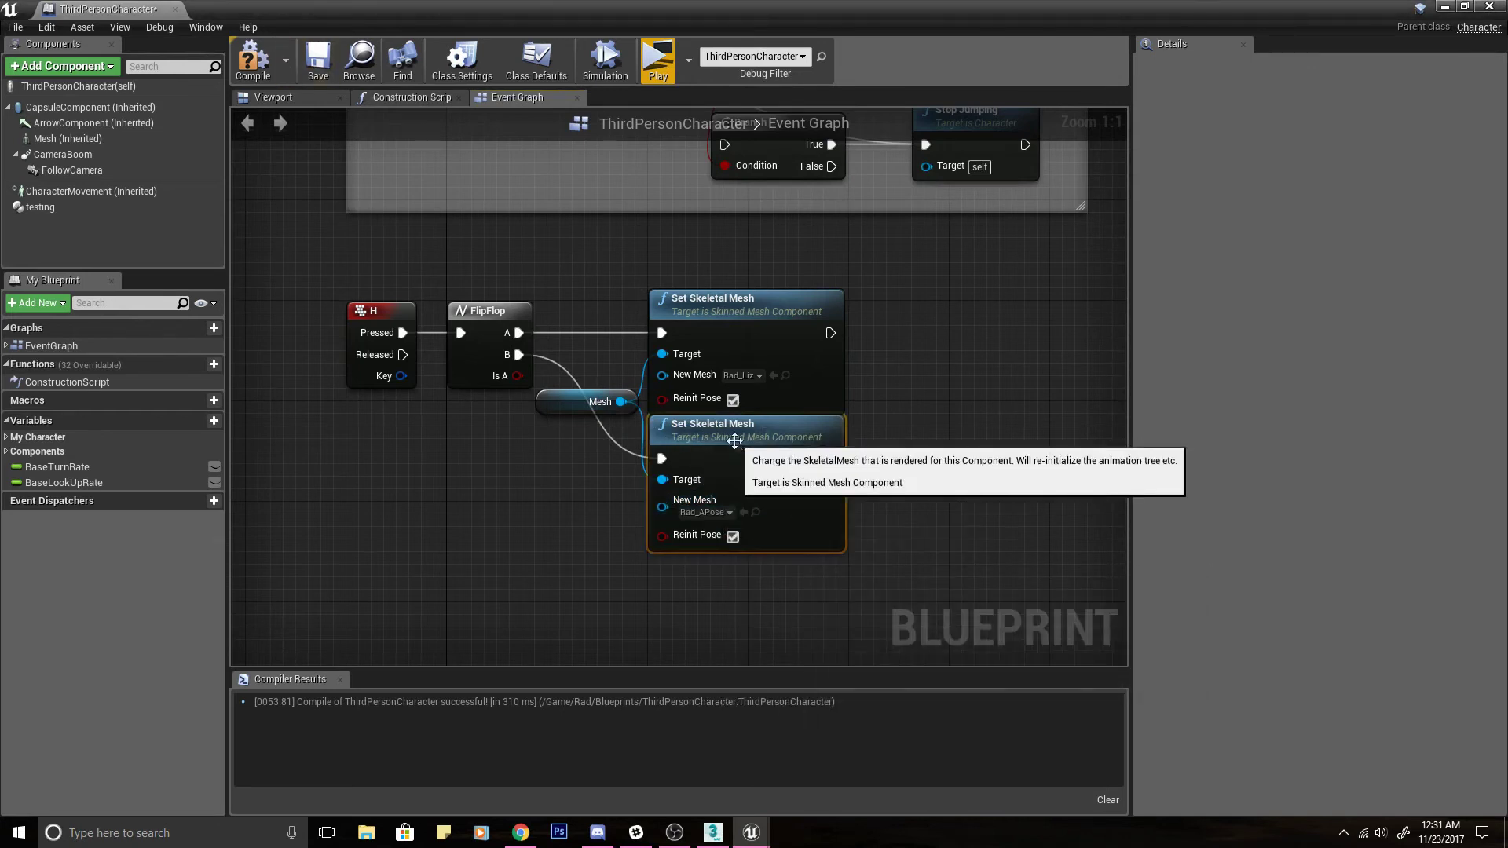
{"action": "left_click", "coordinate": [253, 59]}
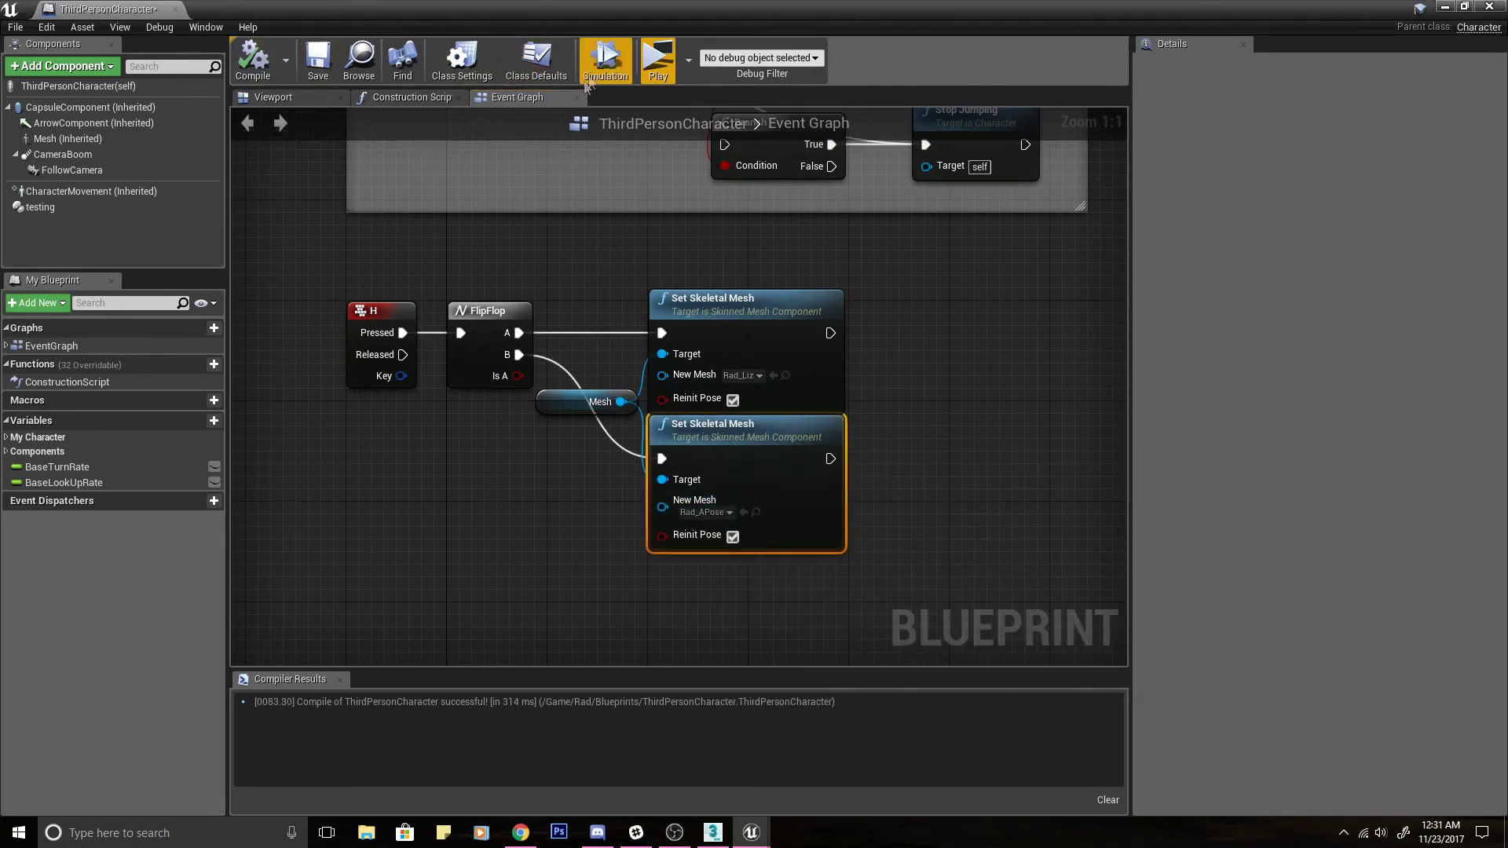
Close the blueprint editor and play the level in Selected Viewport mode at full screen.
{"action": "left_click", "coordinate": [178, 11]}
{"action": "left_click", "coordinate": [918, 60]}
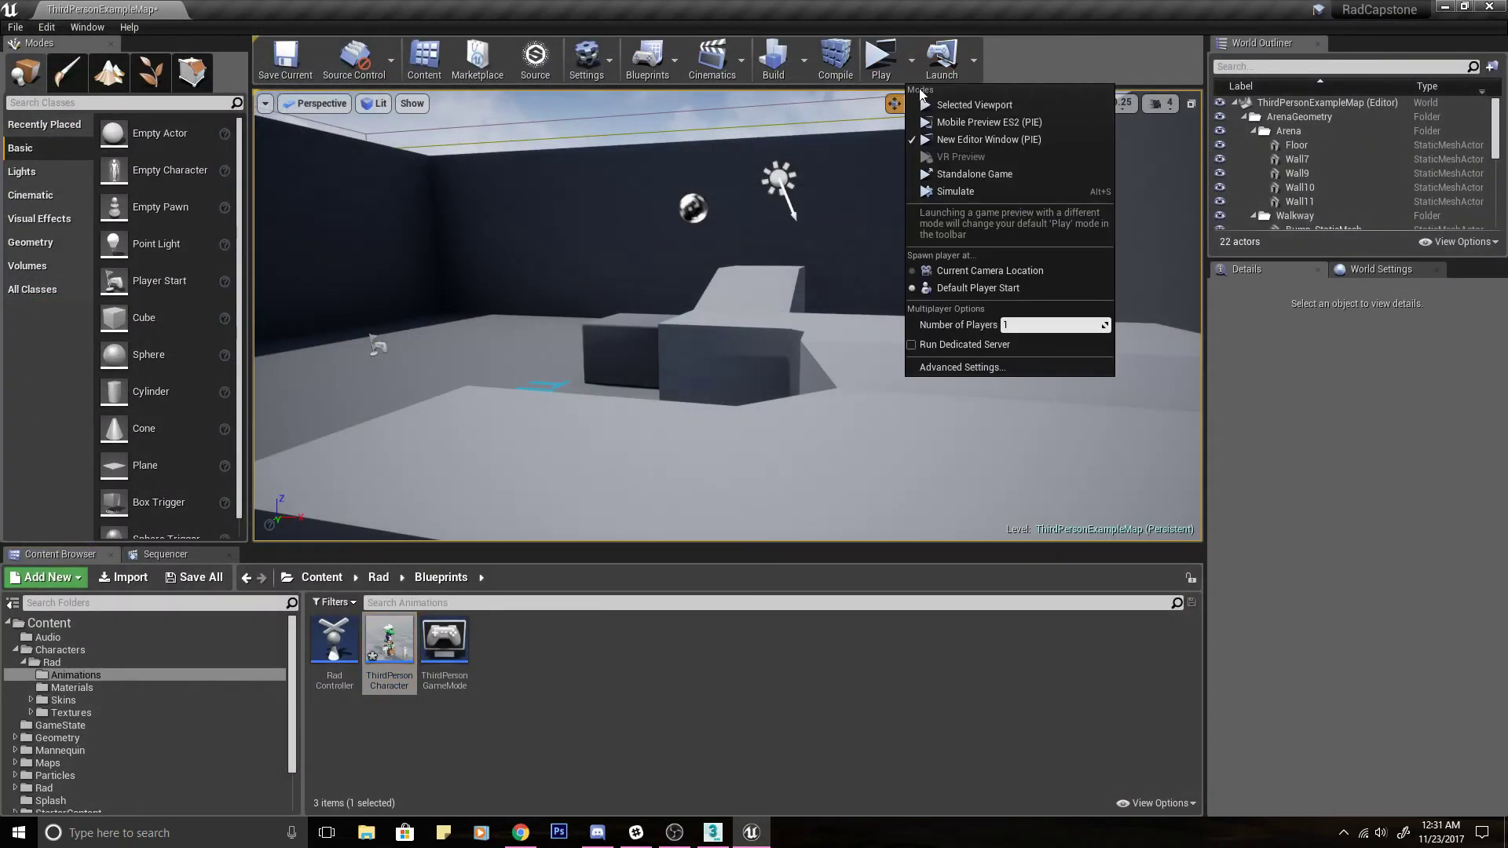
{"action": "left_click", "coordinate": [958, 101]}
{"action": "key", "text": "F11"}
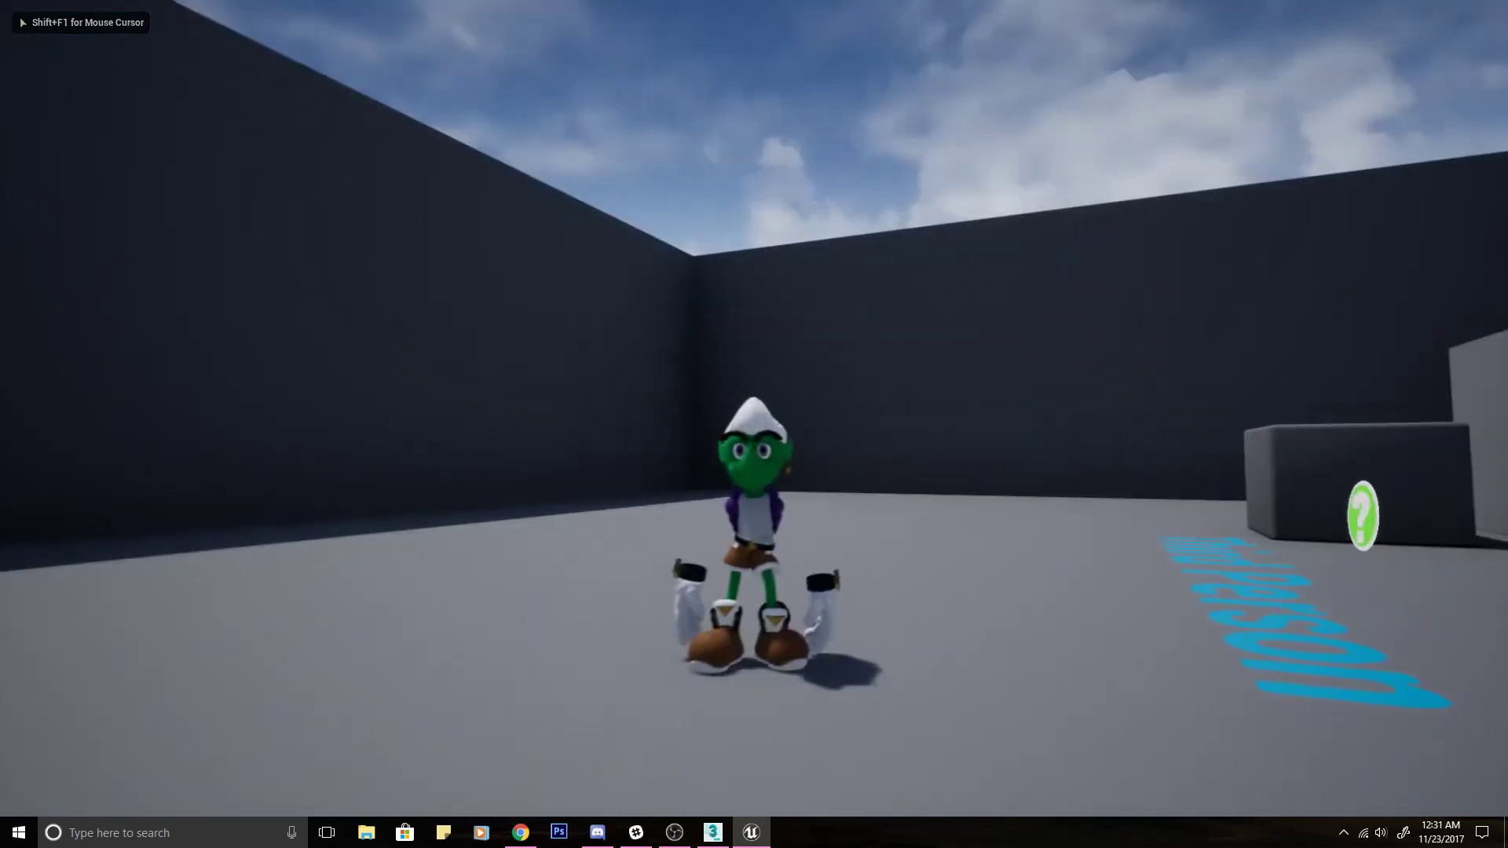
Run the character around the level while toggling between the default and Liz skins, and end the session.
{"action": "key", "text": "w"}
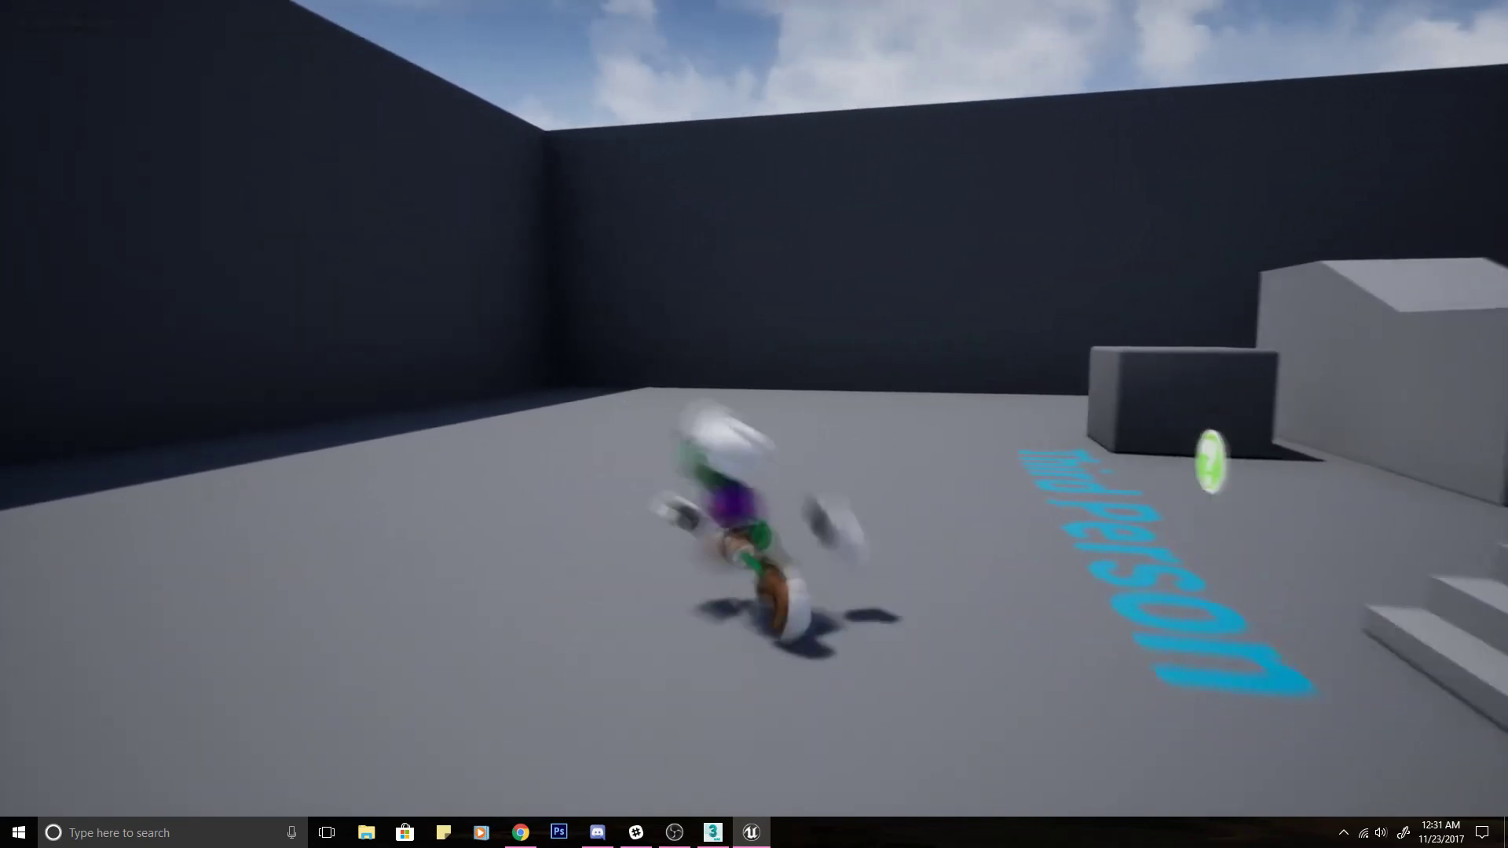
{"action": "key", "text": "s"}
{"action": "key", "text": "d"}
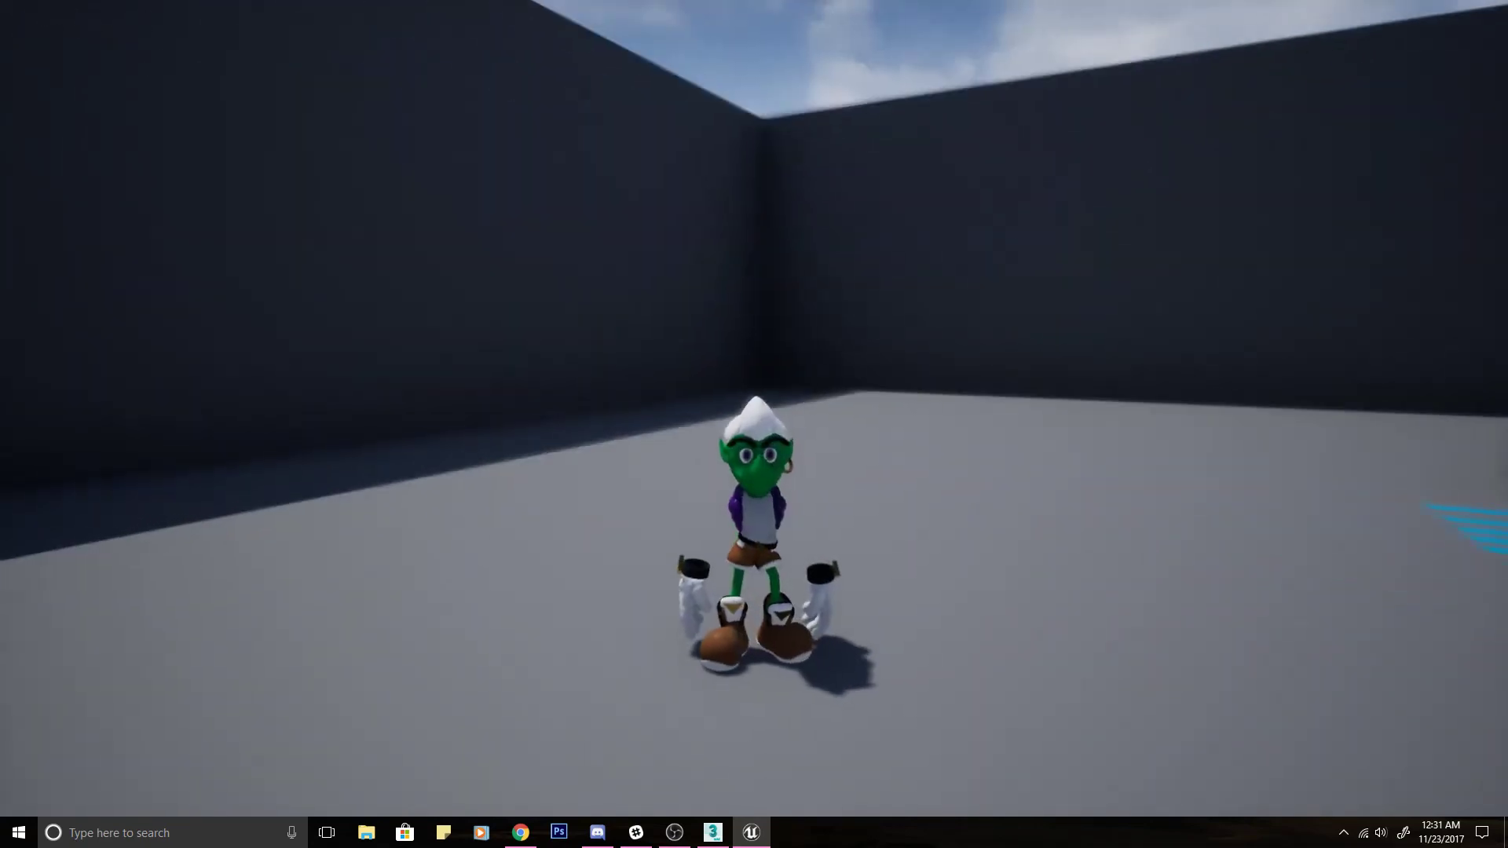
{"action": "key", "text": "e"}
{"action": "key", "text": "w"}
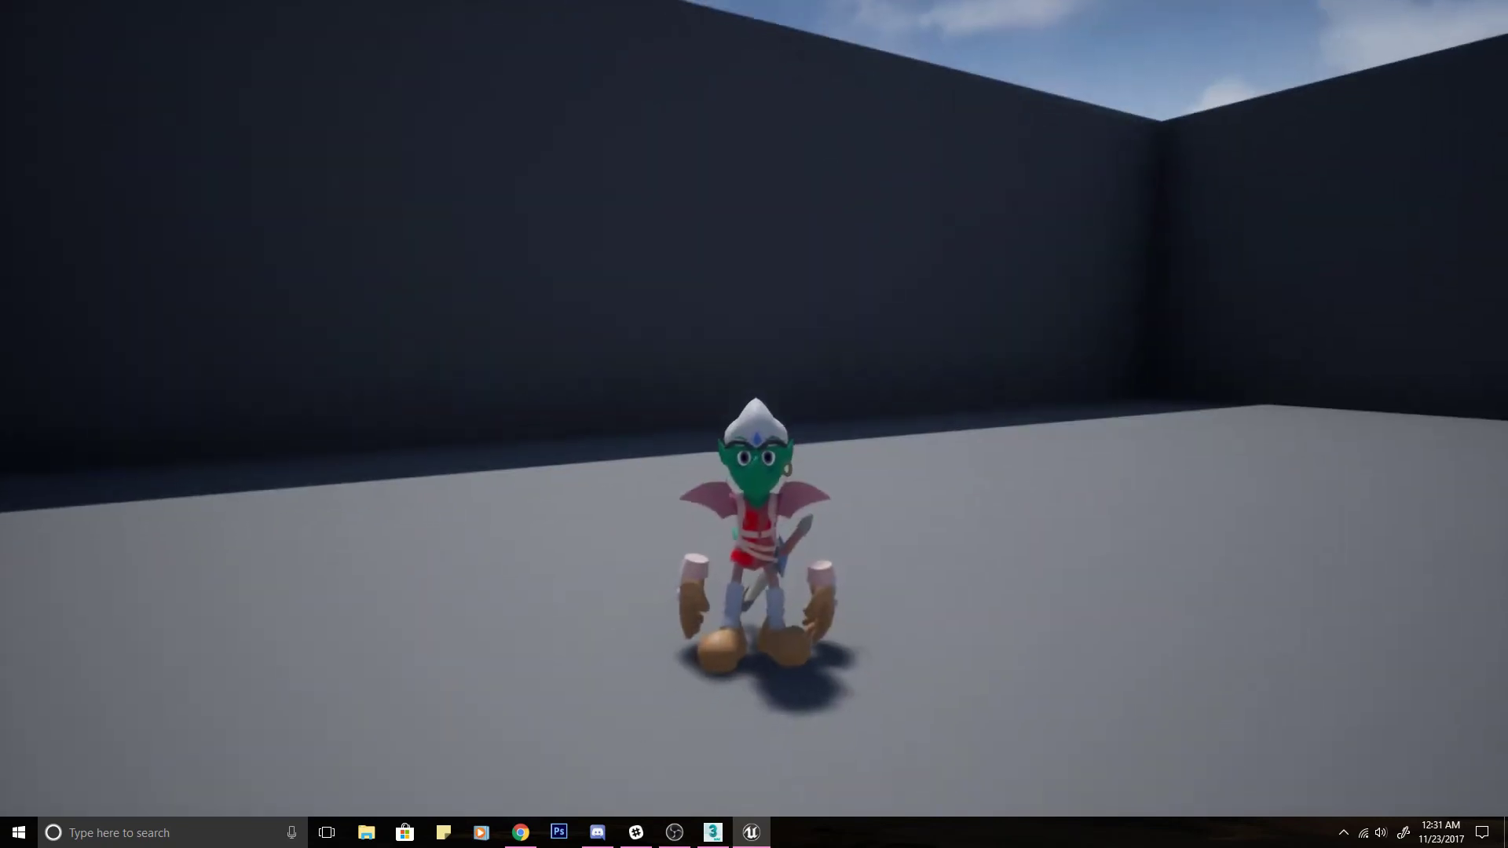
{"action": "key", "text": "d"}
{"action": "key", "text": "a"}
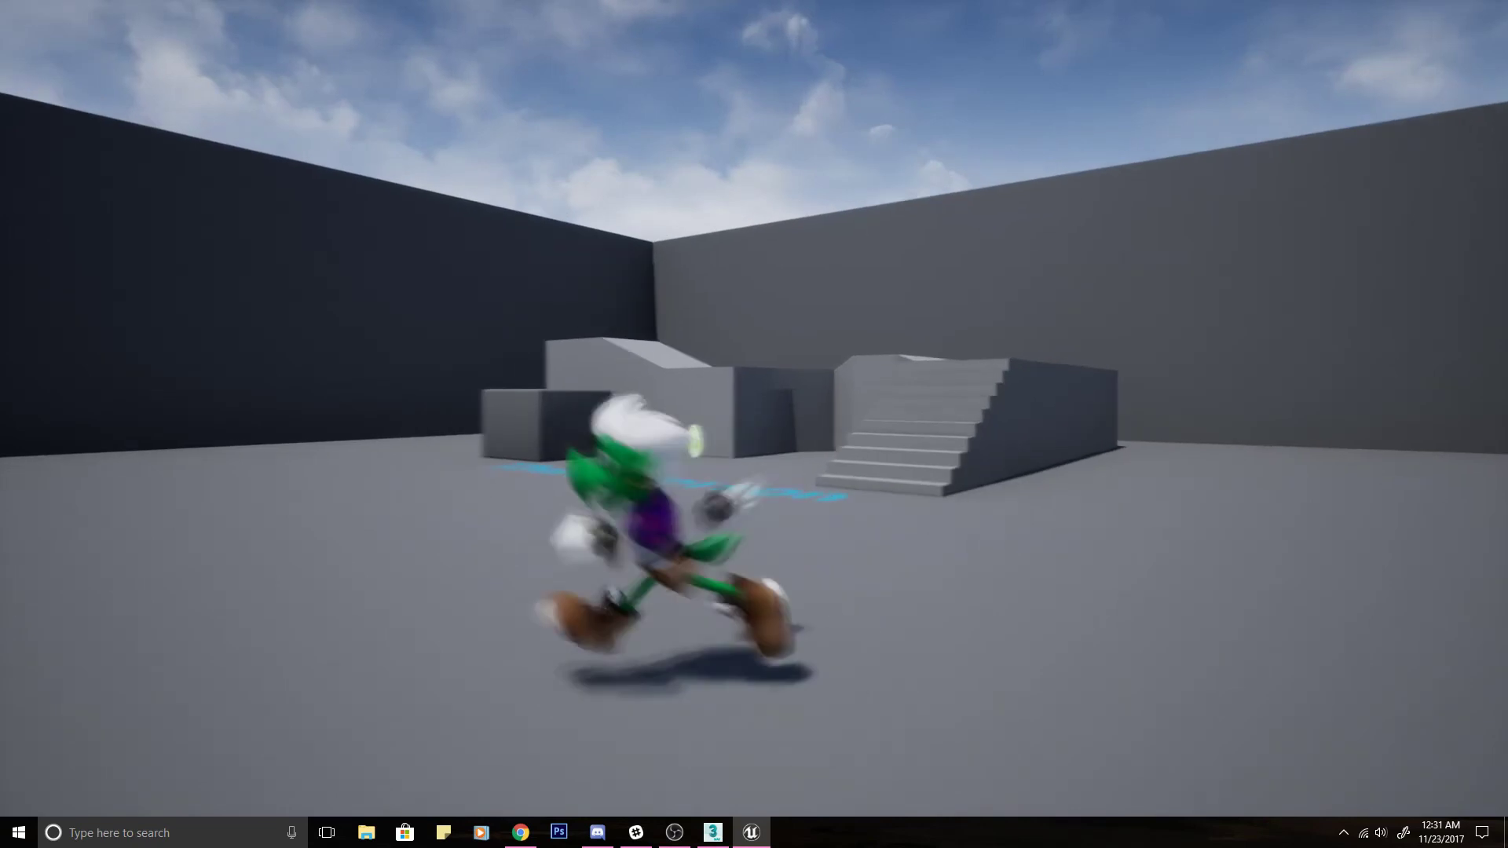
{"action": "key", "text": "w"}
{"action": "key", "text": "s"}
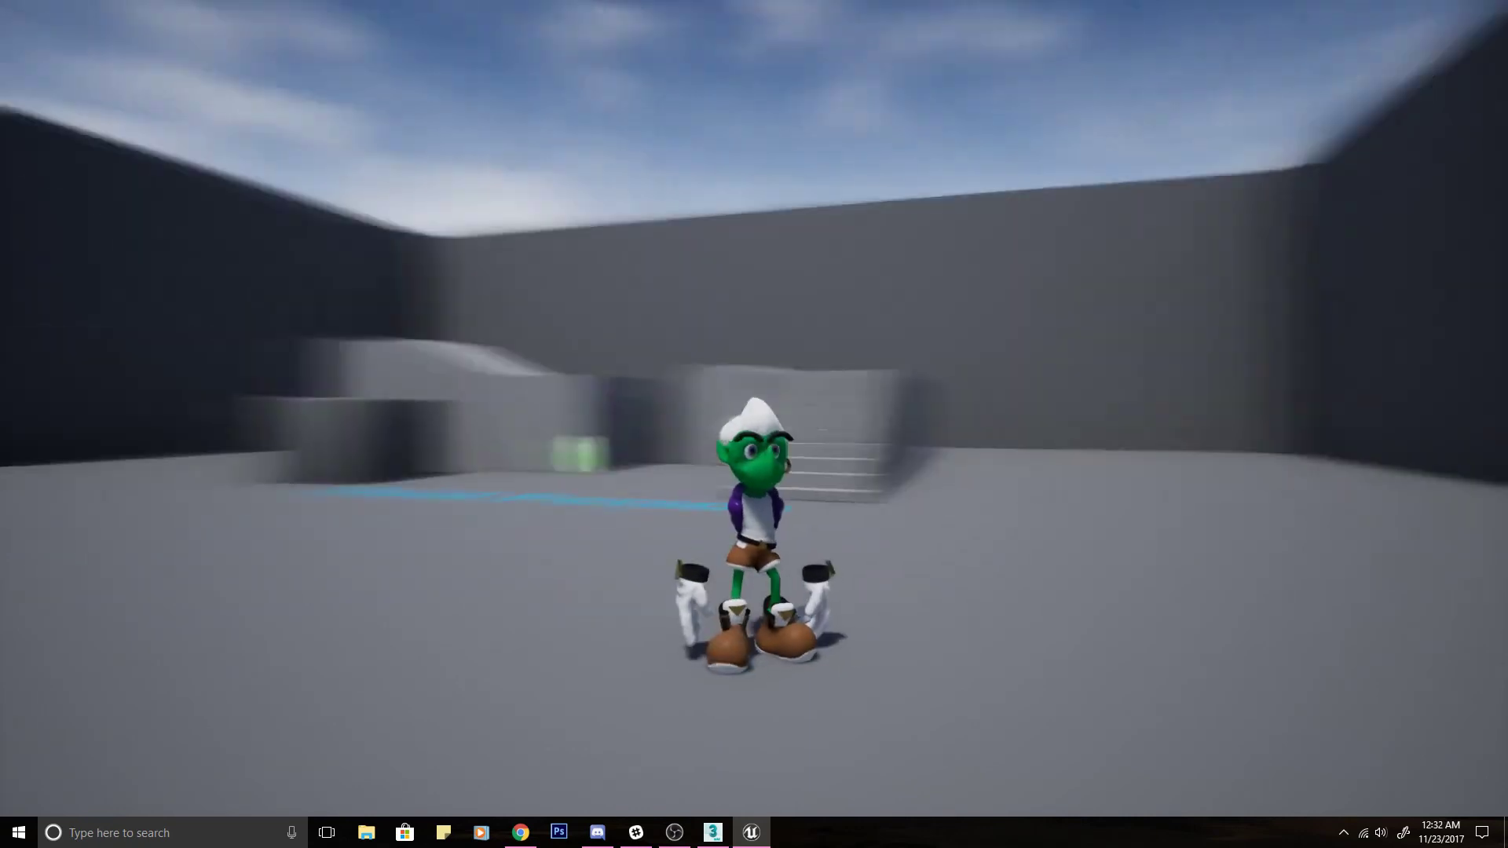
{"action": "key", "text": "1"}
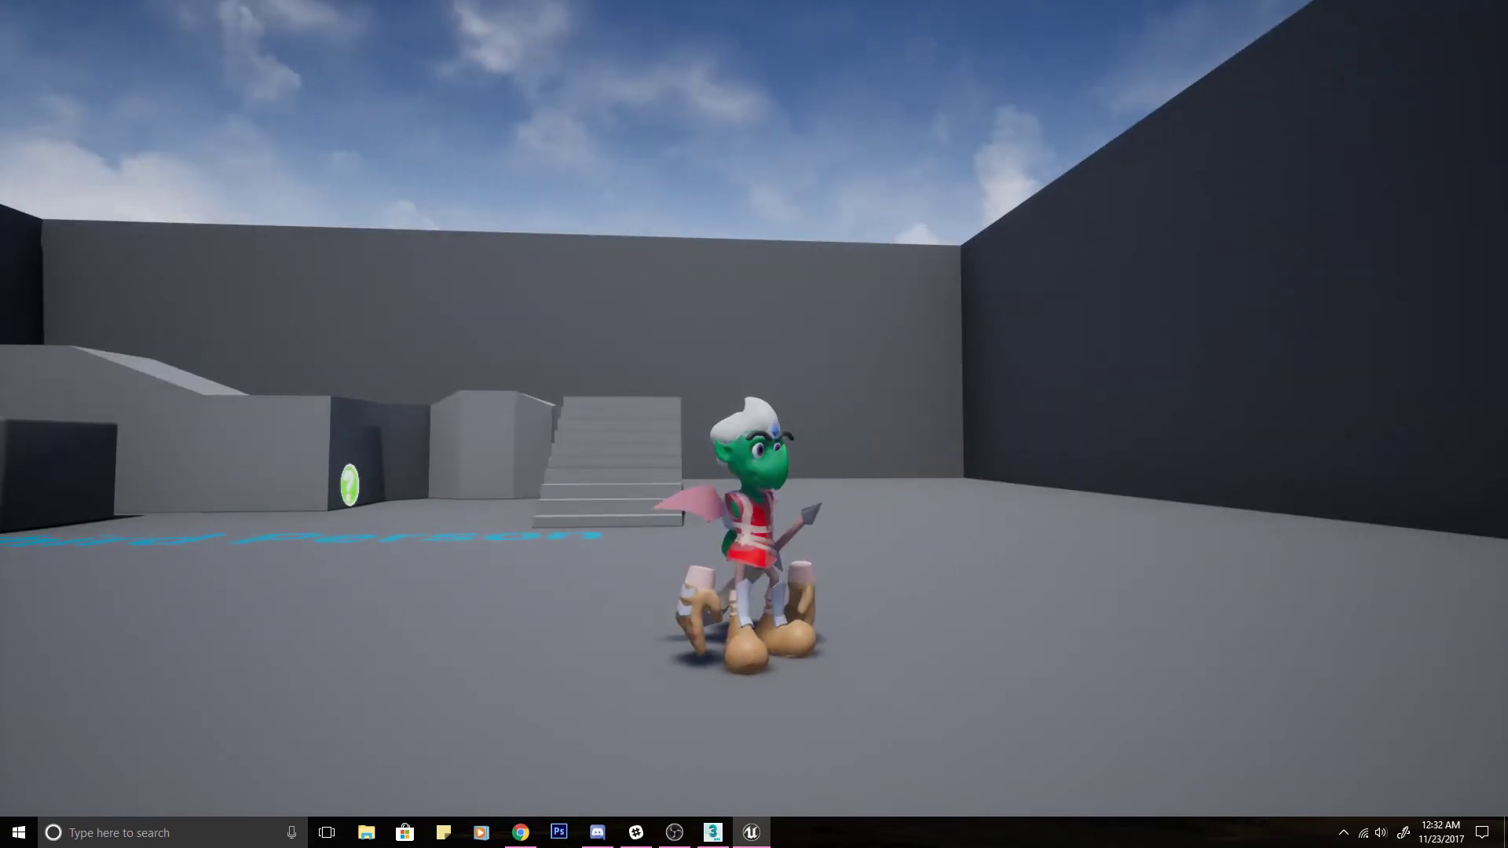
{"action": "key", "text": "Escape"}
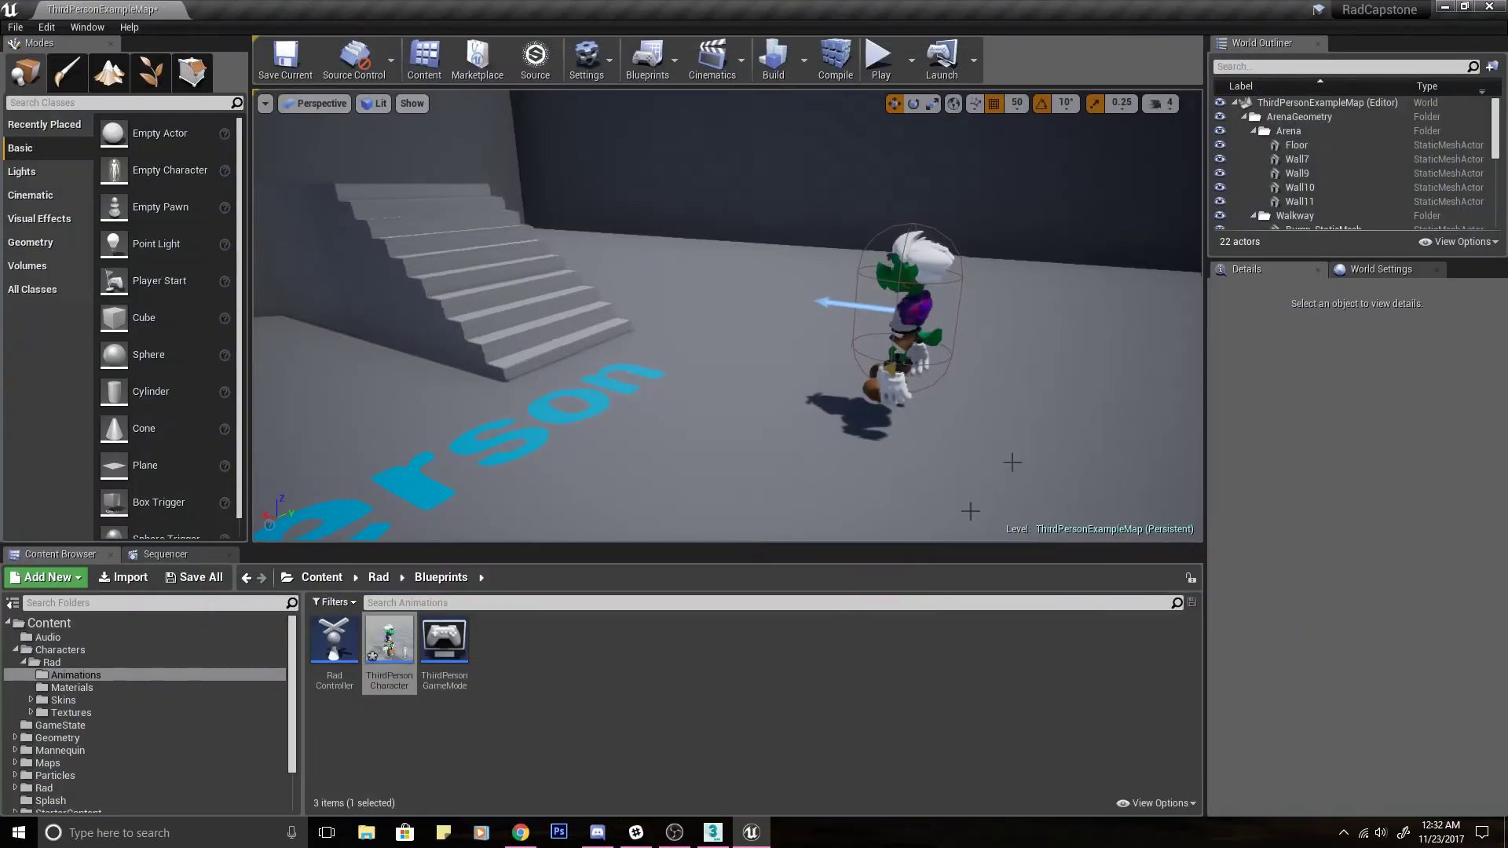
Reopen ThirdPersonCharacter, duplicate the FlipFlop and wire the copy between the first FlipFlop's B output and the Rad_APose node, using output A.
{"action": "double_click", "coordinate": [414, 644]}
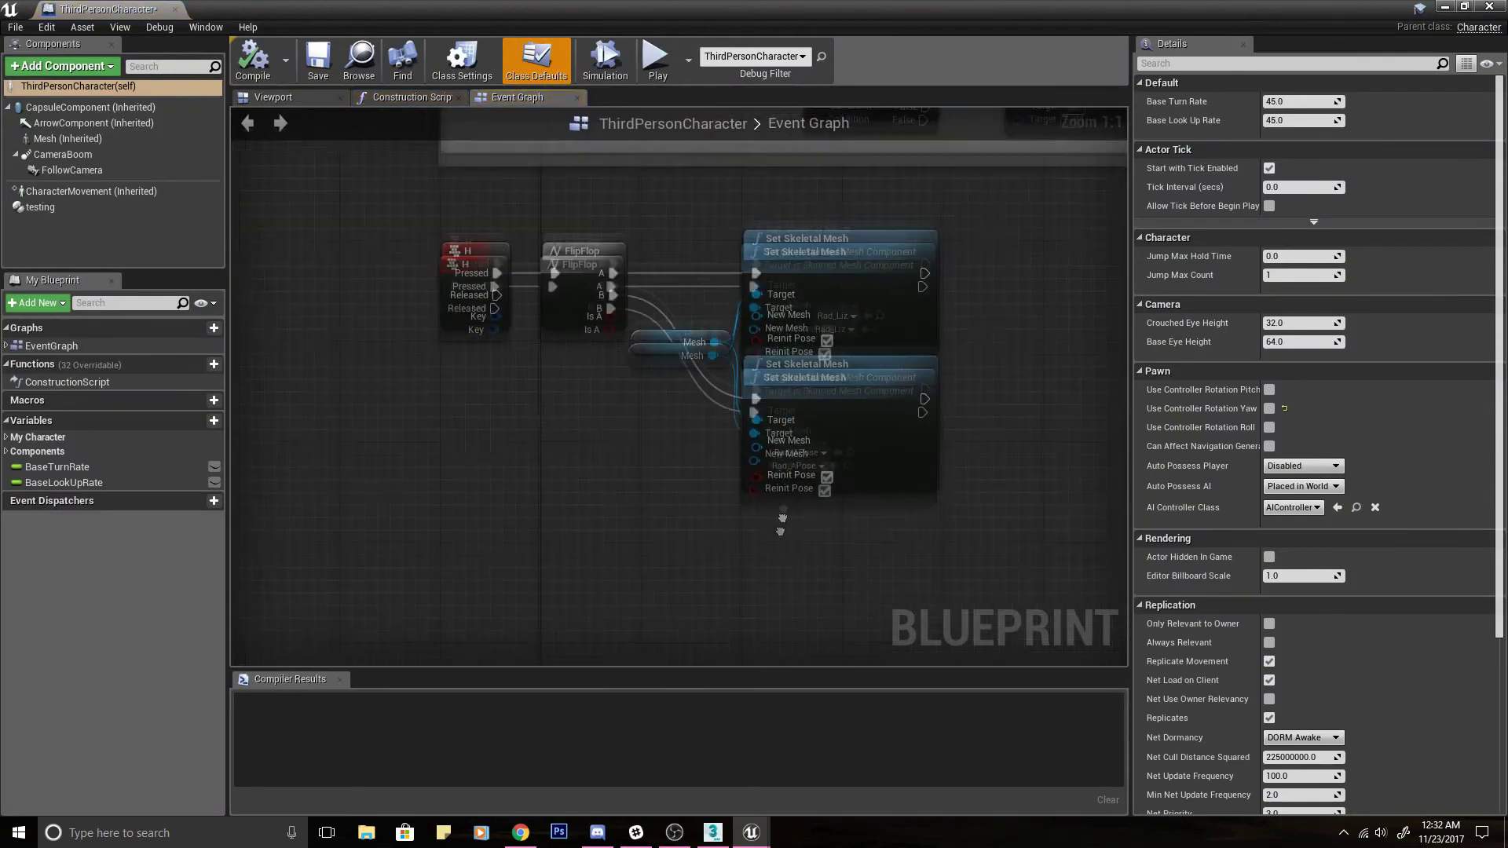
{"action": "left_click", "coordinate": [617, 297]}
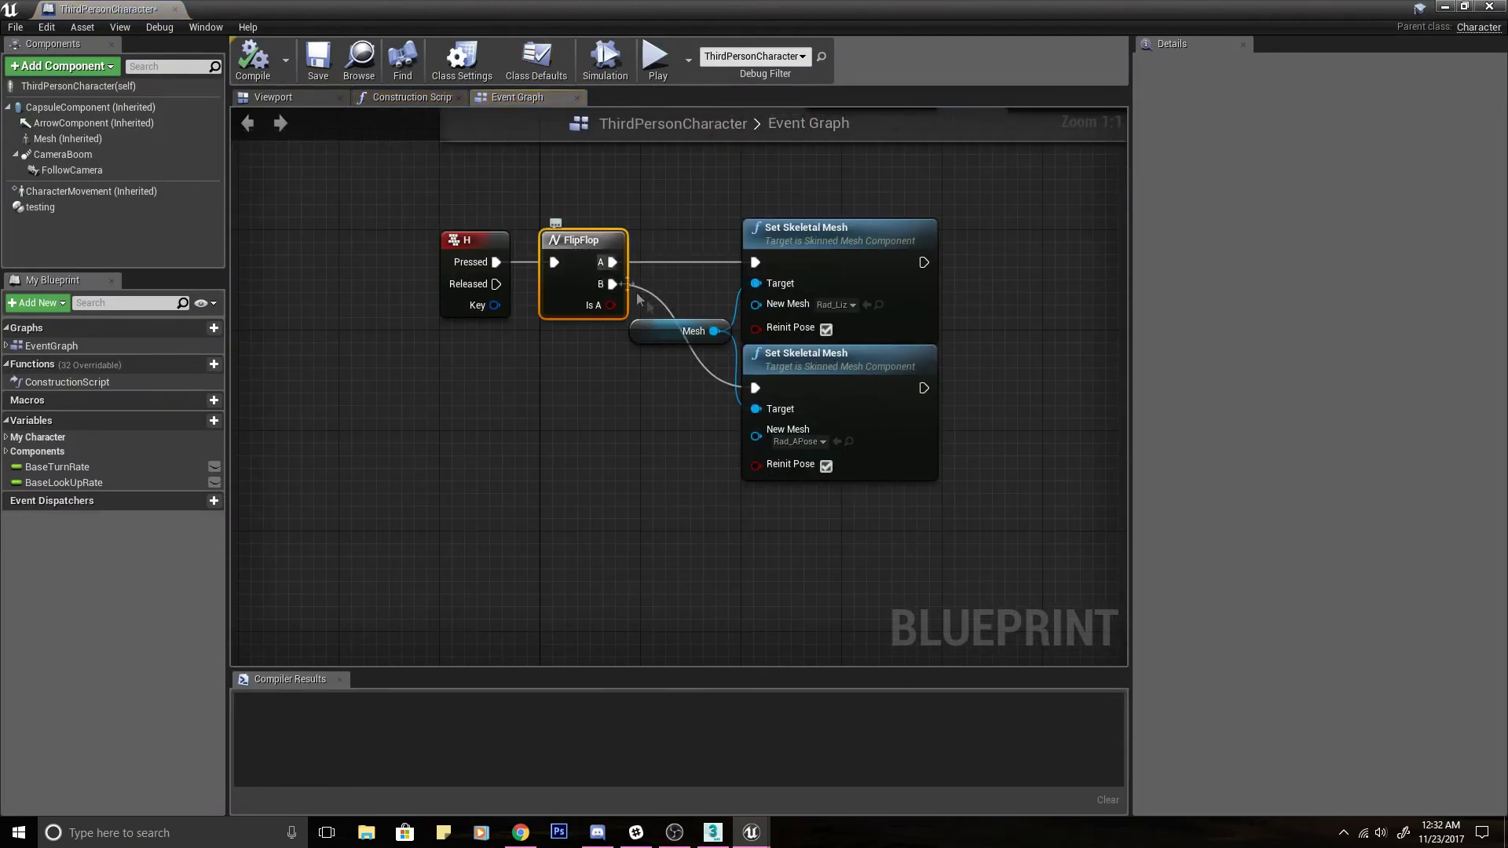
{"action": "key", "text": "ctrl+c"}
{"action": "key", "text": "ctrl+v"}
{"action": "left_click_drag", "start_coordinate": [715, 361], "coordinate": [648, 378]}
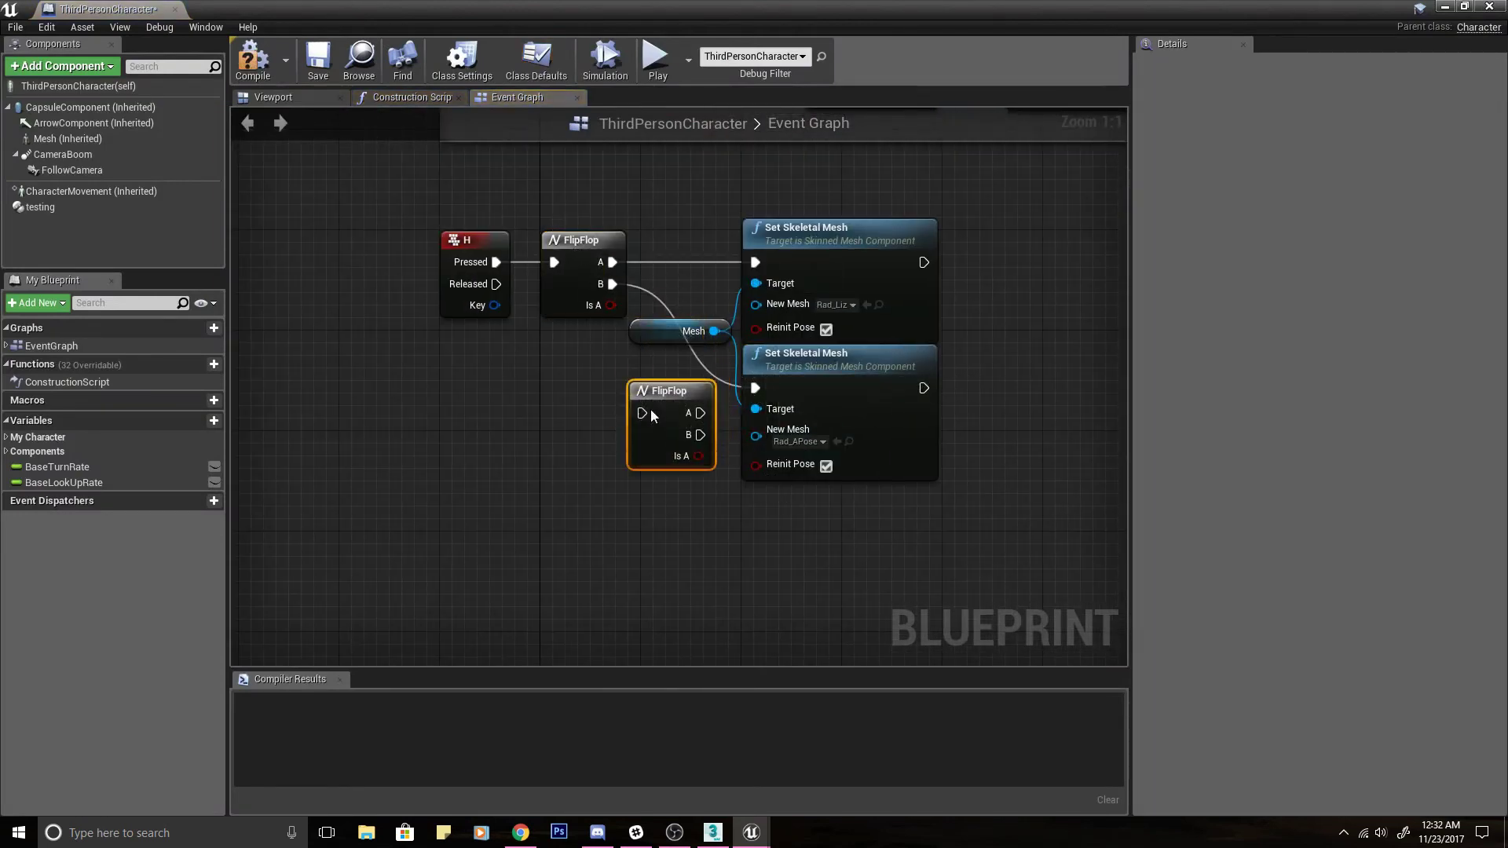
{"action": "left_click_drag", "start_coordinate": [643, 414], "coordinate": [613, 284]}
{"action": "left_click_drag", "start_coordinate": [700, 413], "coordinate": [755, 389]}
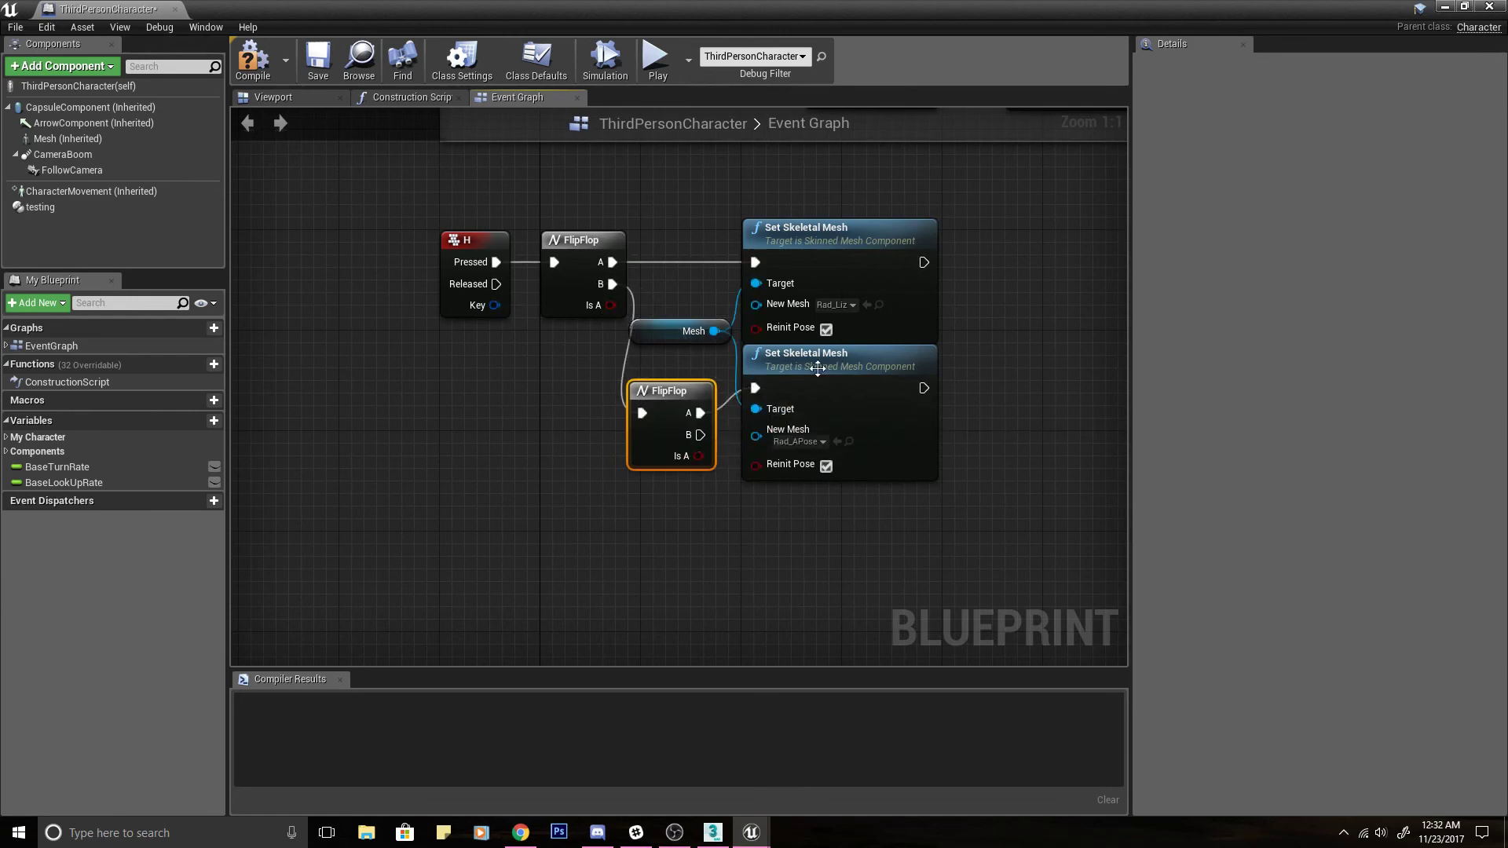
Duplicate the Rad_APose Set Skeletal Mesh node below itself and wire the second FlipFlop's B output and the Mesh reference to the copy.
{"action": "left_click", "coordinate": [817, 369]}
{"action": "key", "text": "ctrl+w"}
{"action": "left_click_drag", "start_coordinate": [874, 438], "coordinate": [775, 527]}
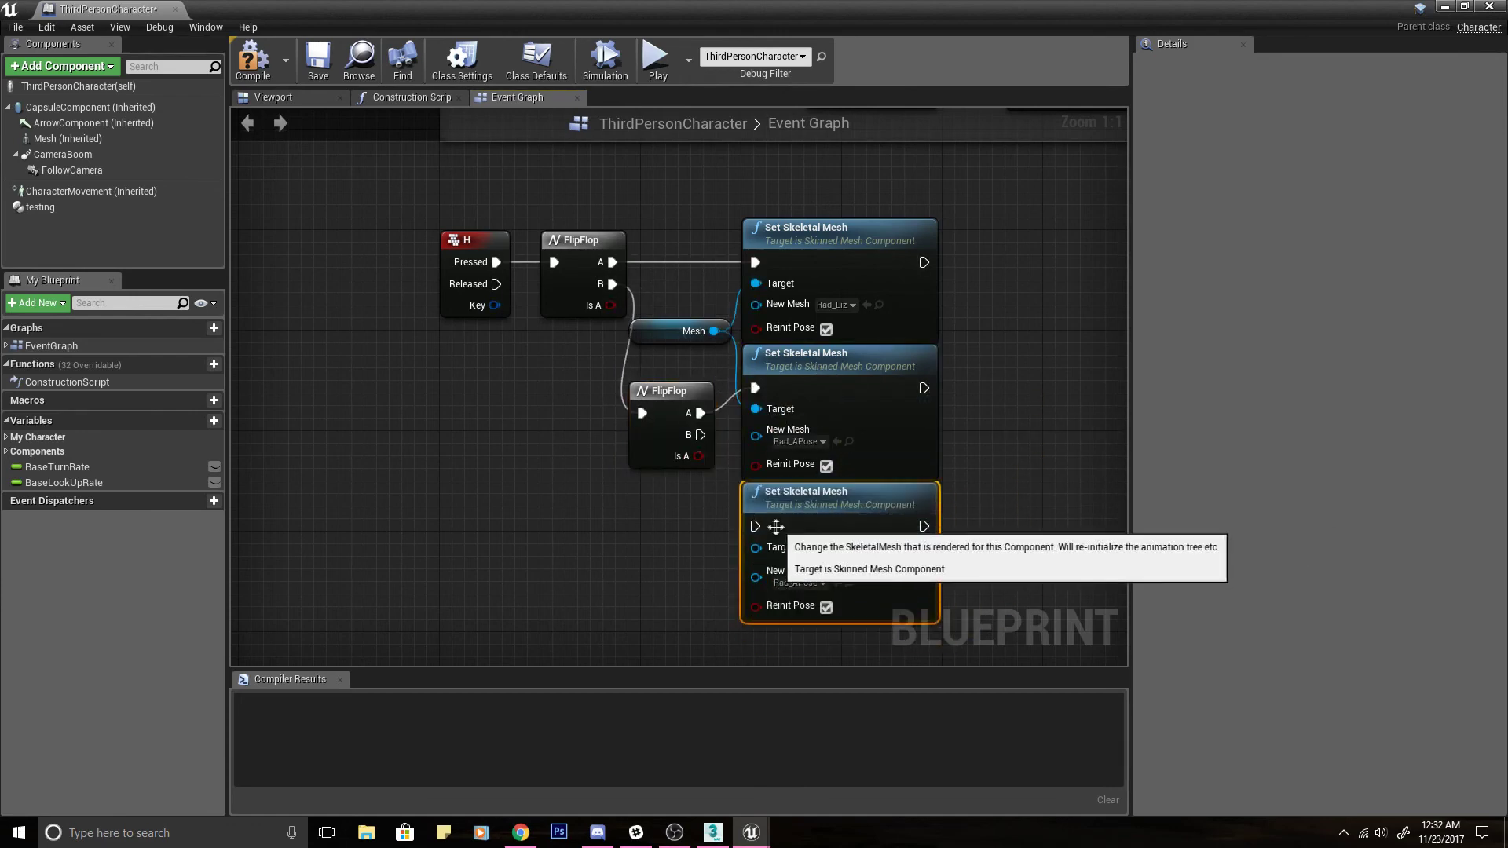
{"action": "left_click_drag", "start_coordinate": [700, 435], "coordinate": [714, 330]}
Set the New Mesh of the third Set Skeletal Mesh node to Rad_Voodoo and compile the blueprint.
{"action": "left_click", "coordinate": [799, 582]}
{"action": "type", "text": "voodoo"}
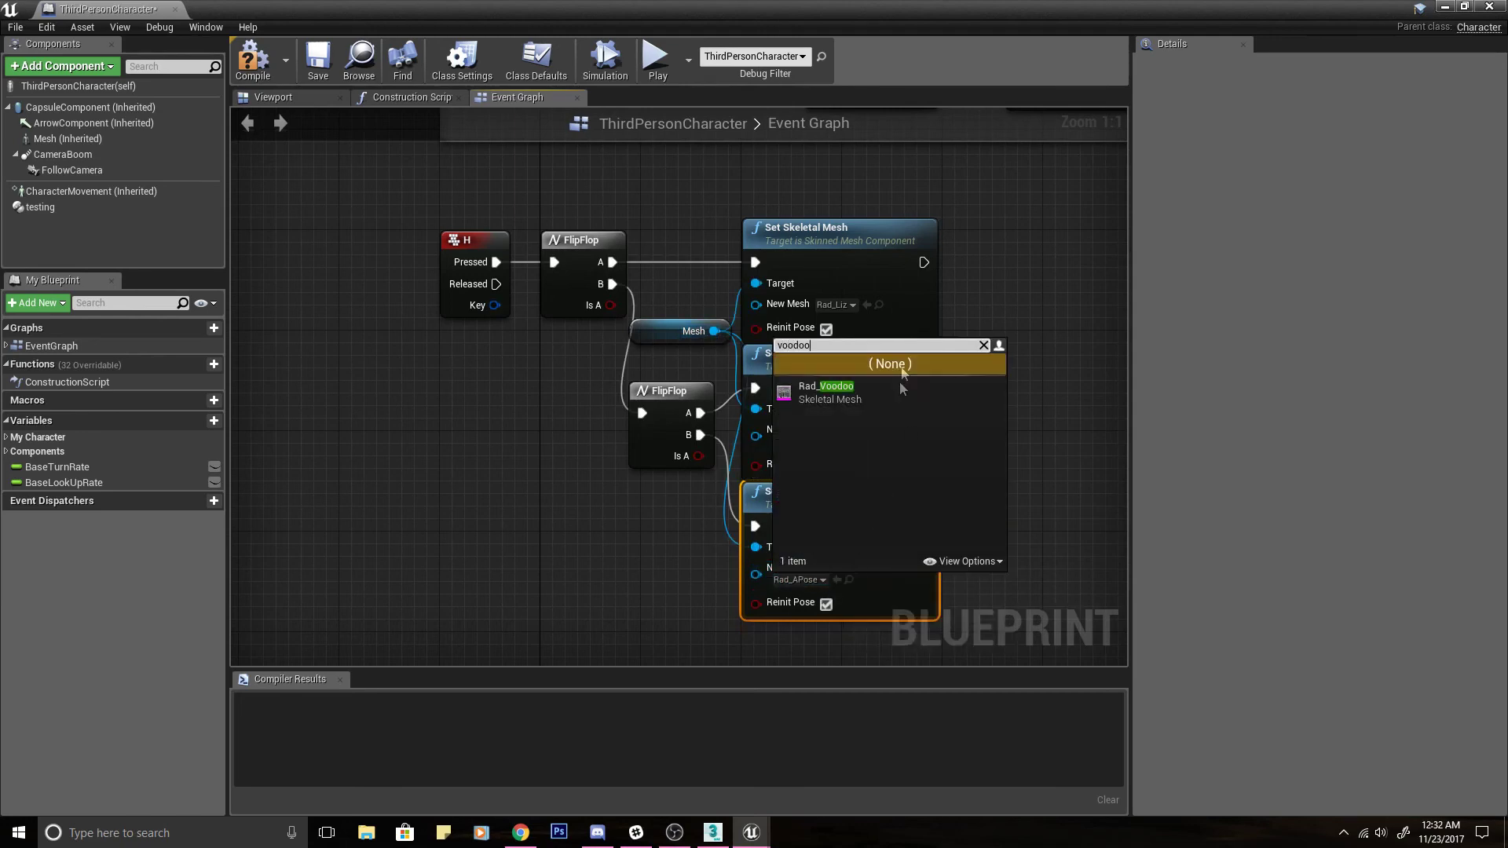
{"action": "left_click", "coordinate": [887, 395]}
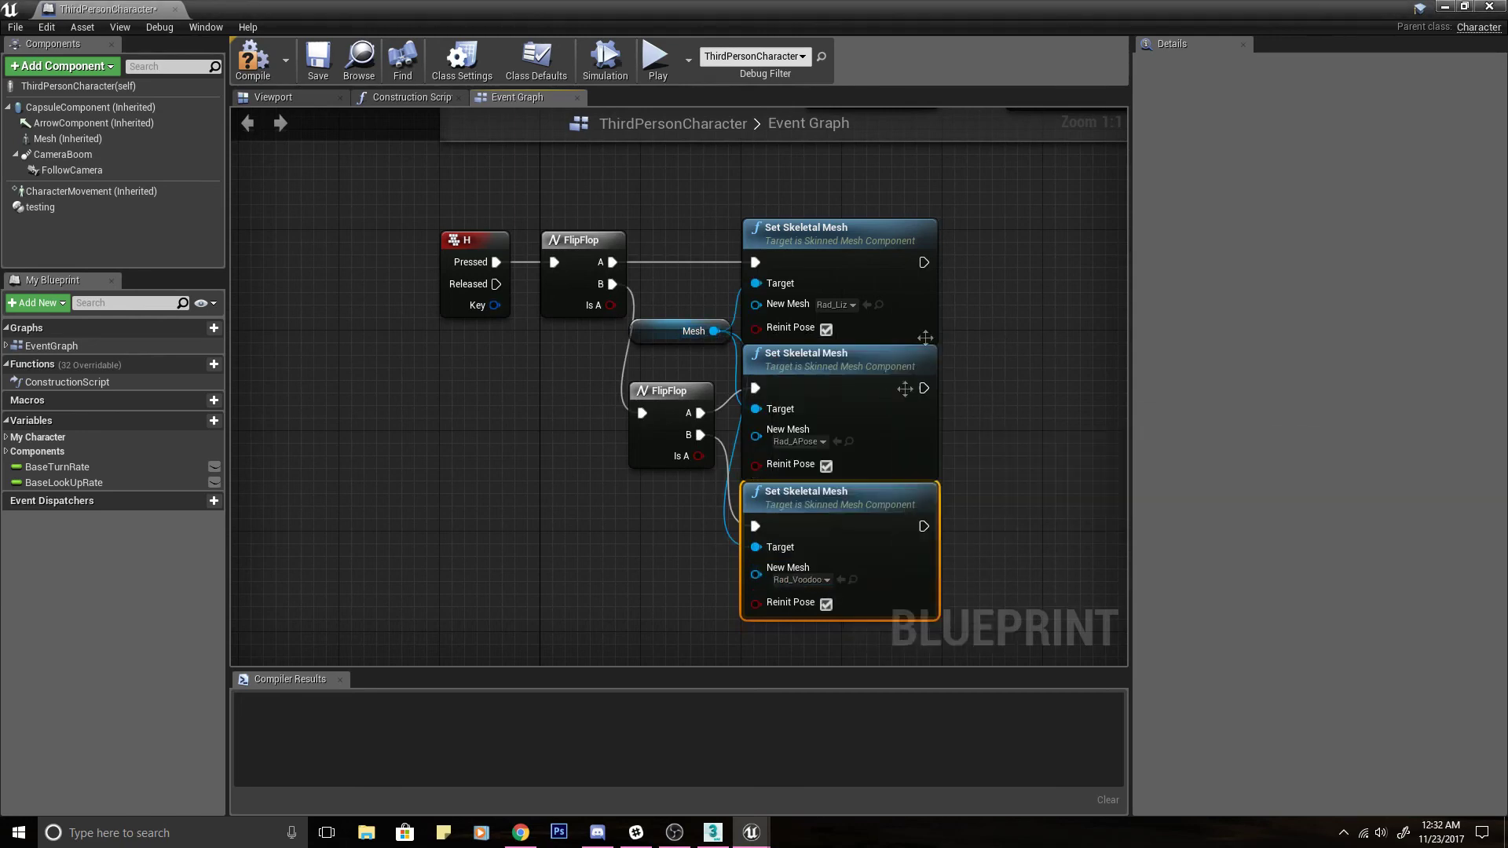
{"action": "left_click", "coordinate": [251, 76]}
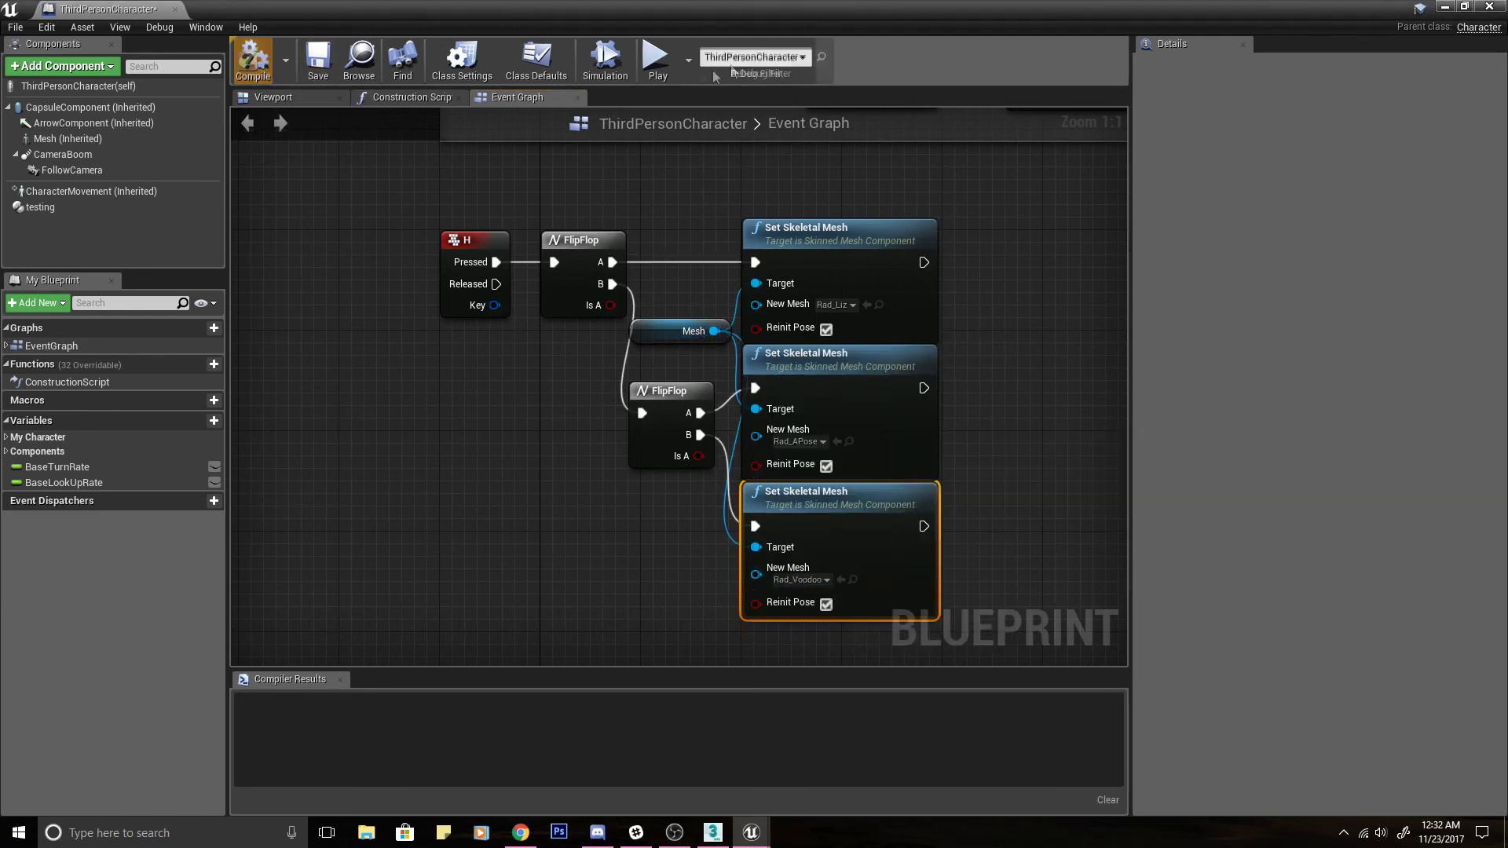
Close the ThirdPersonCharacter blueprint editor and start a full-screen play session of the level.
{"action": "left_click", "coordinate": [1492, 9]}
{"action": "left_click", "coordinate": [881, 60]}
{"action": "key", "text": "F11"}
{"action": "left_click", "coordinate": [1201, 246]}
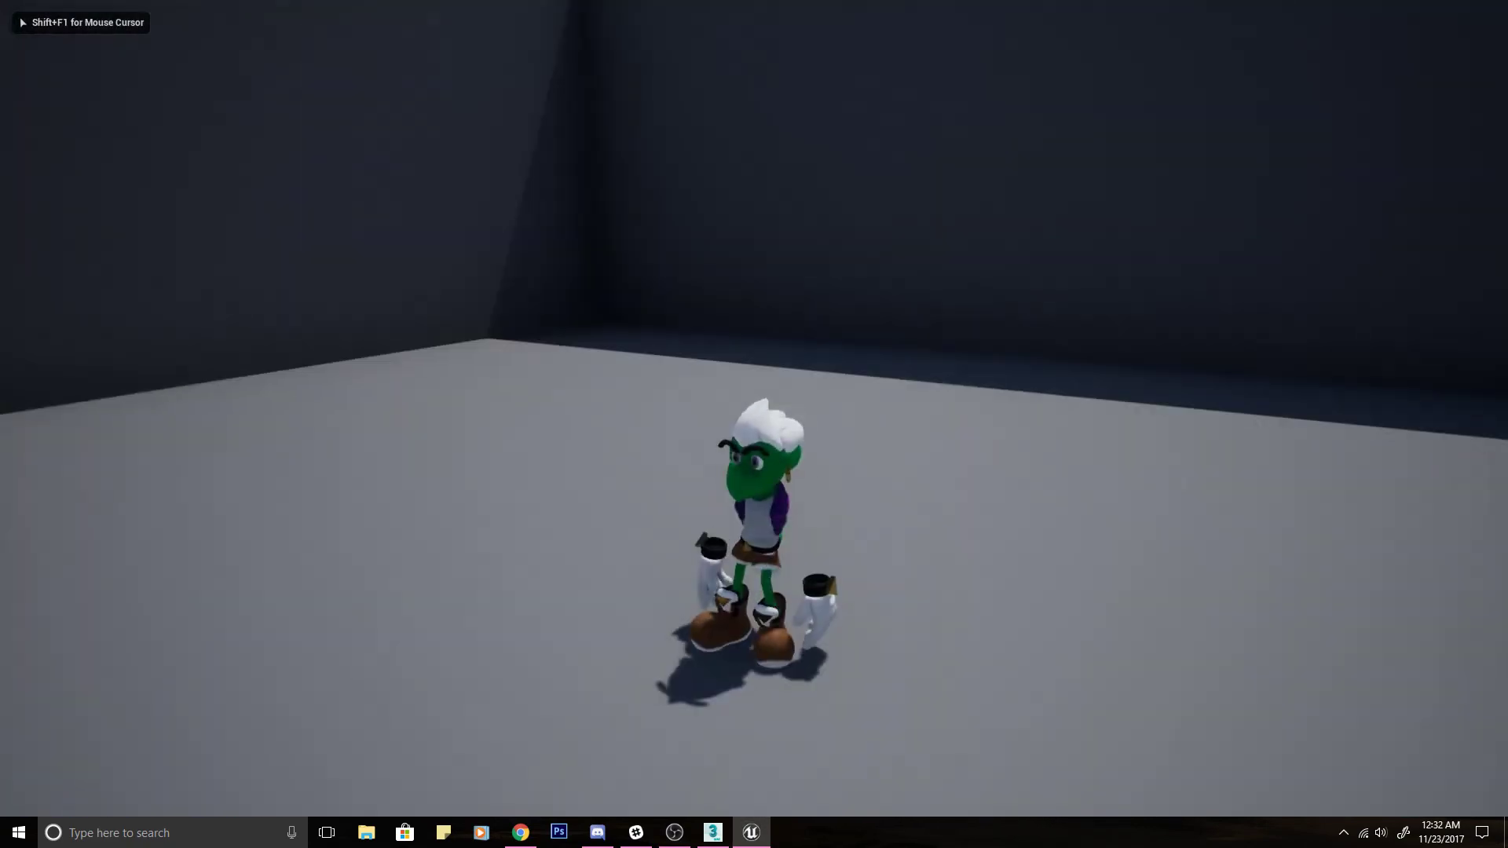
Cycle the character through its alternate skins and run it around the level to check the animations on each mesh.
{"action": "key", "text": "2"}
{"action": "key", "text": "1"}
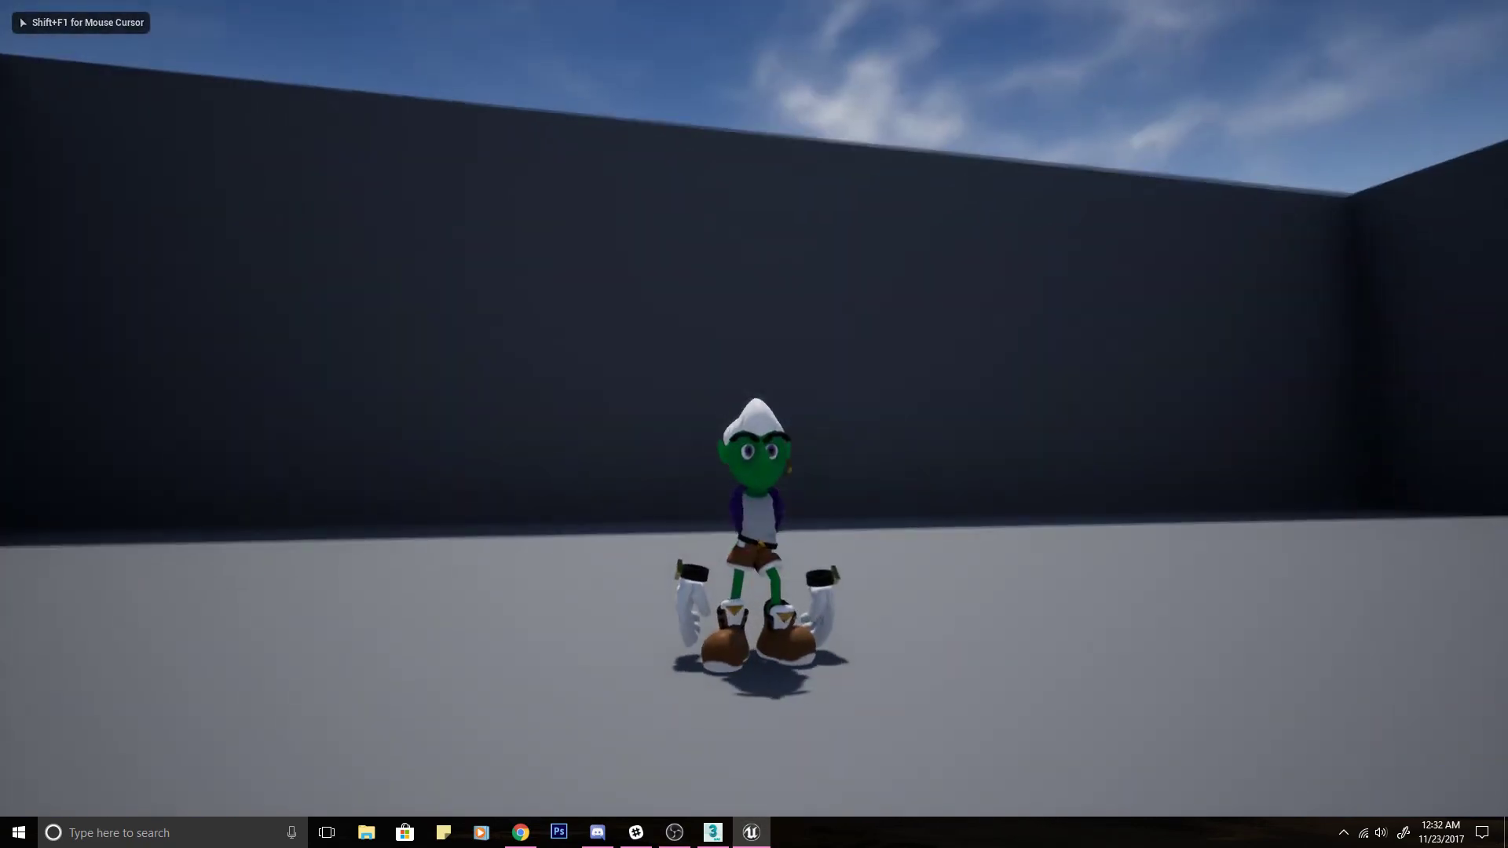
{"action": "key", "text": "2"}
{"action": "key", "text": "3"}
{"action": "key", "text": "d"}
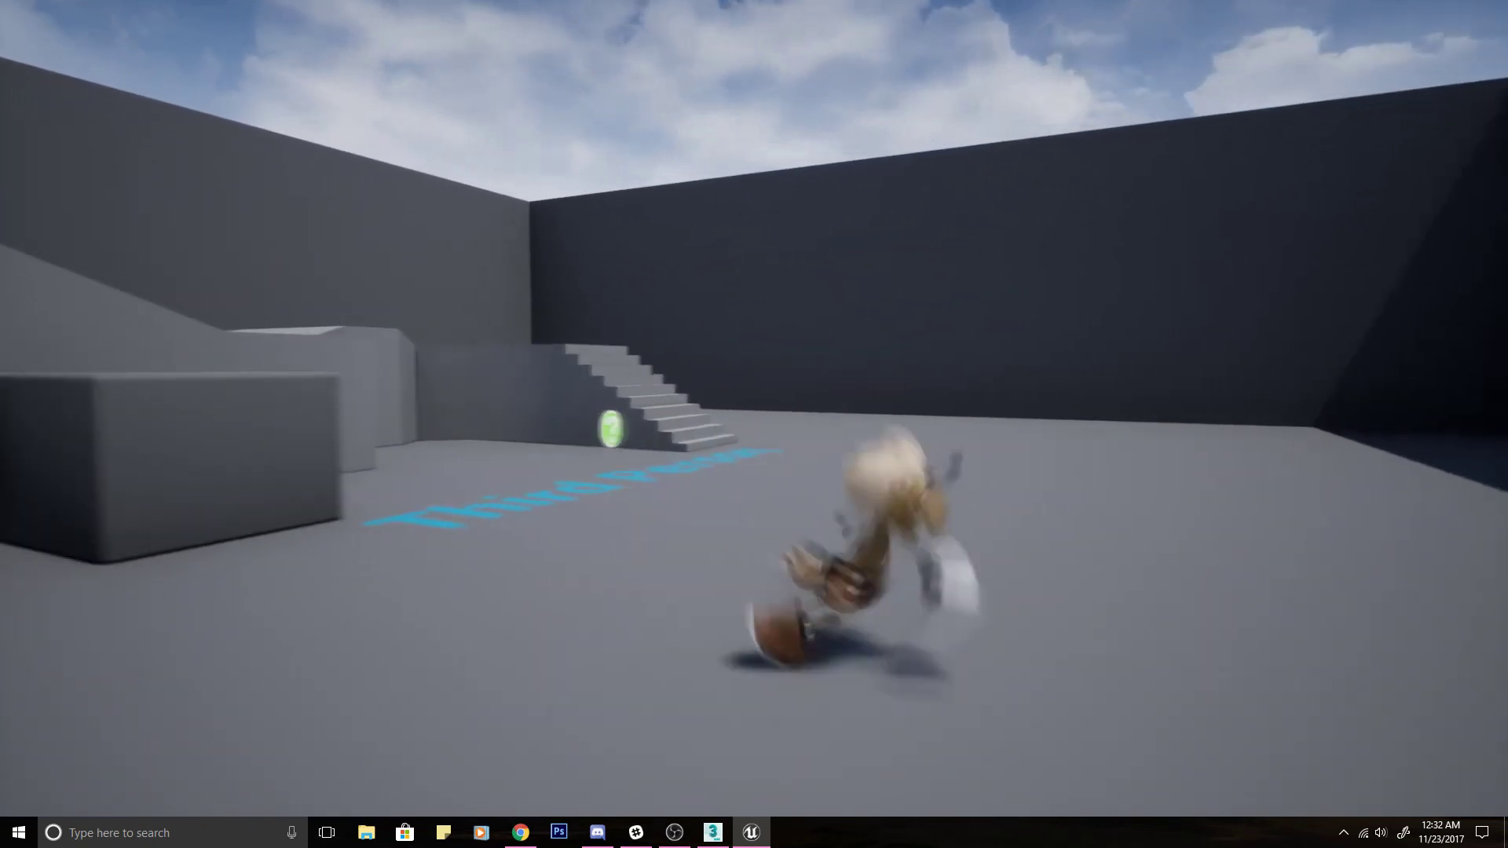
{"action": "key", "text": "a"}
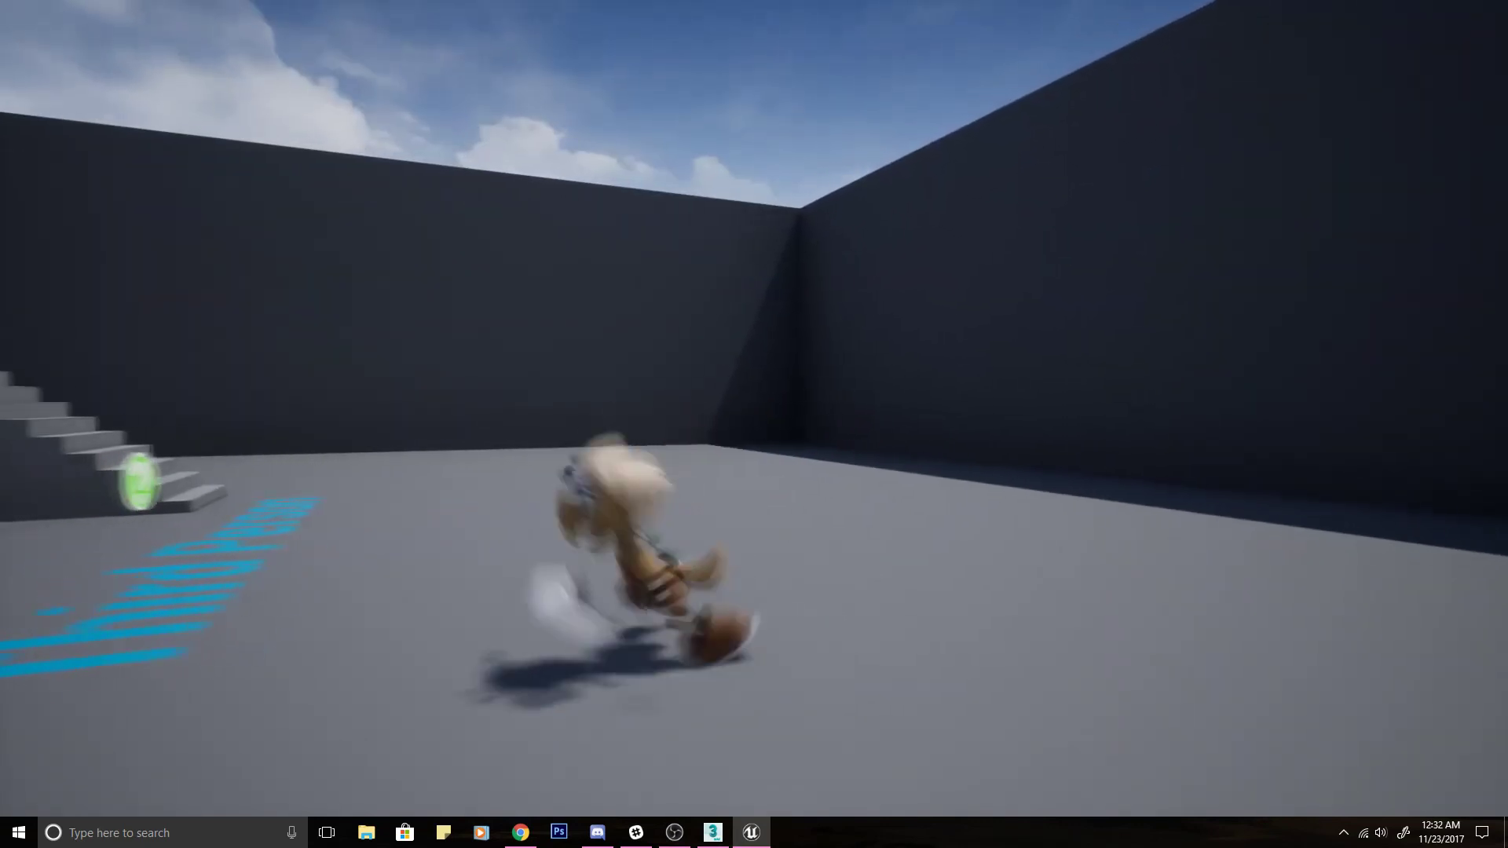